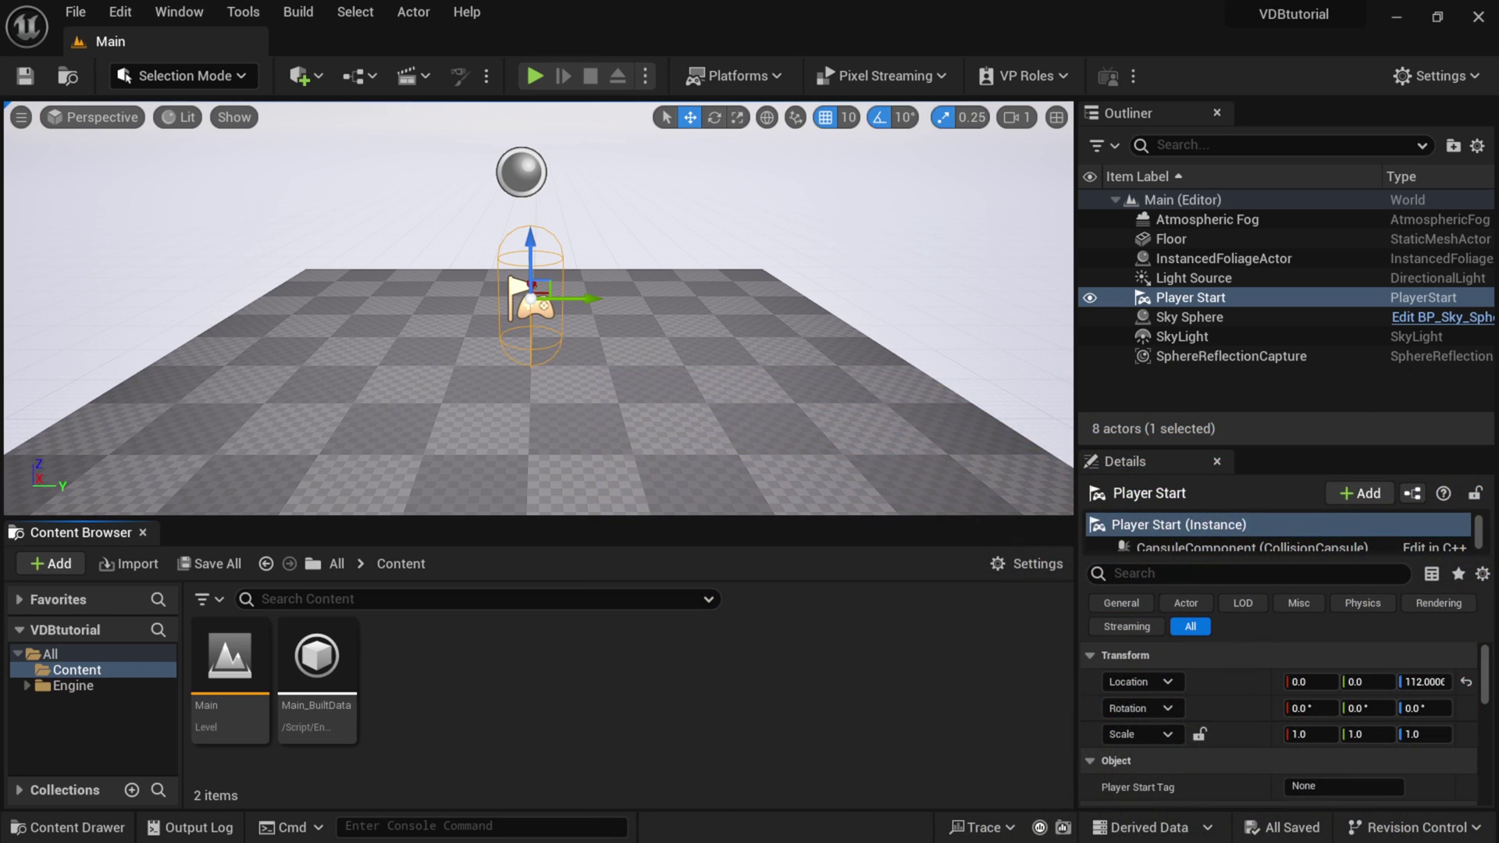
Import cloud_04_variant_0000.vdb into Content as a static sparse volume texture.
{"action": "key", "text": "alt+Tab"}
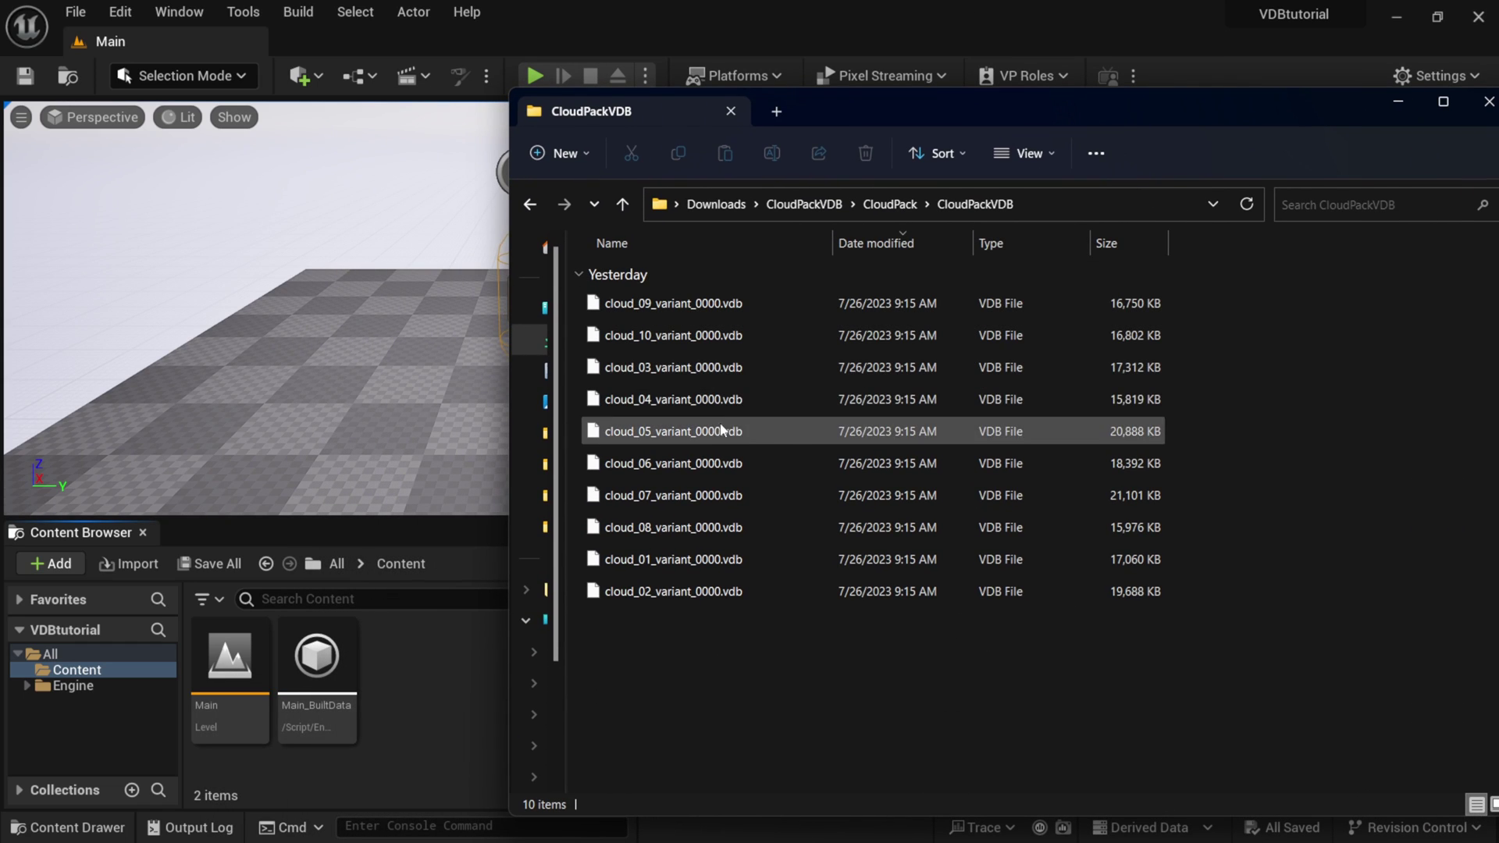
{"action": "left_click", "coordinate": [655, 406]}
{"action": "left_click_drag", "start_coordinate": [711, 407], "coordinate": [422, 681]}
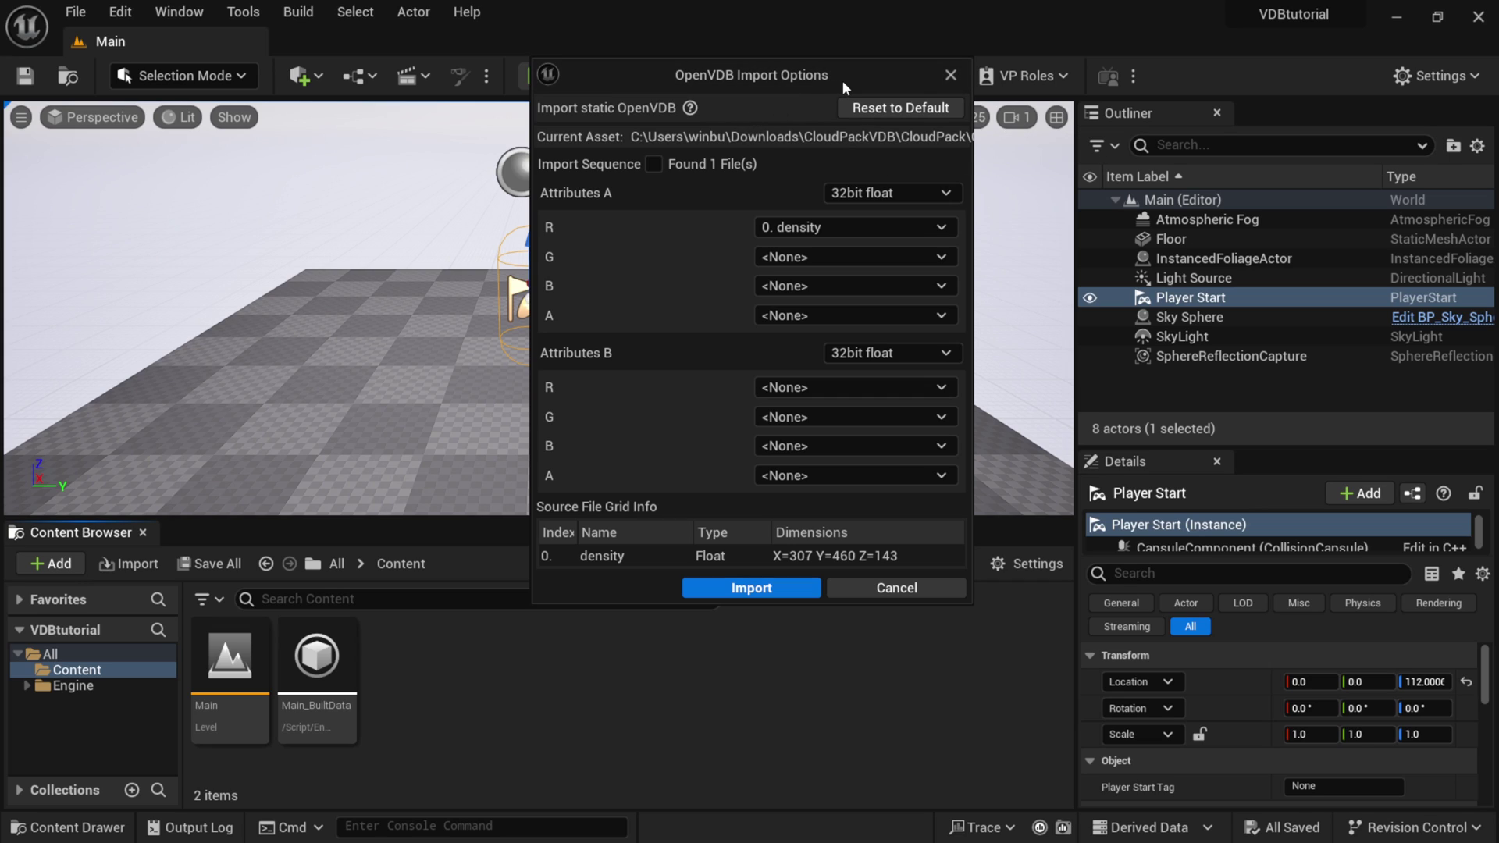
{"action": "left_click_drag", "start_coordinate": [883, 73], "coordinate": [830, 80]}
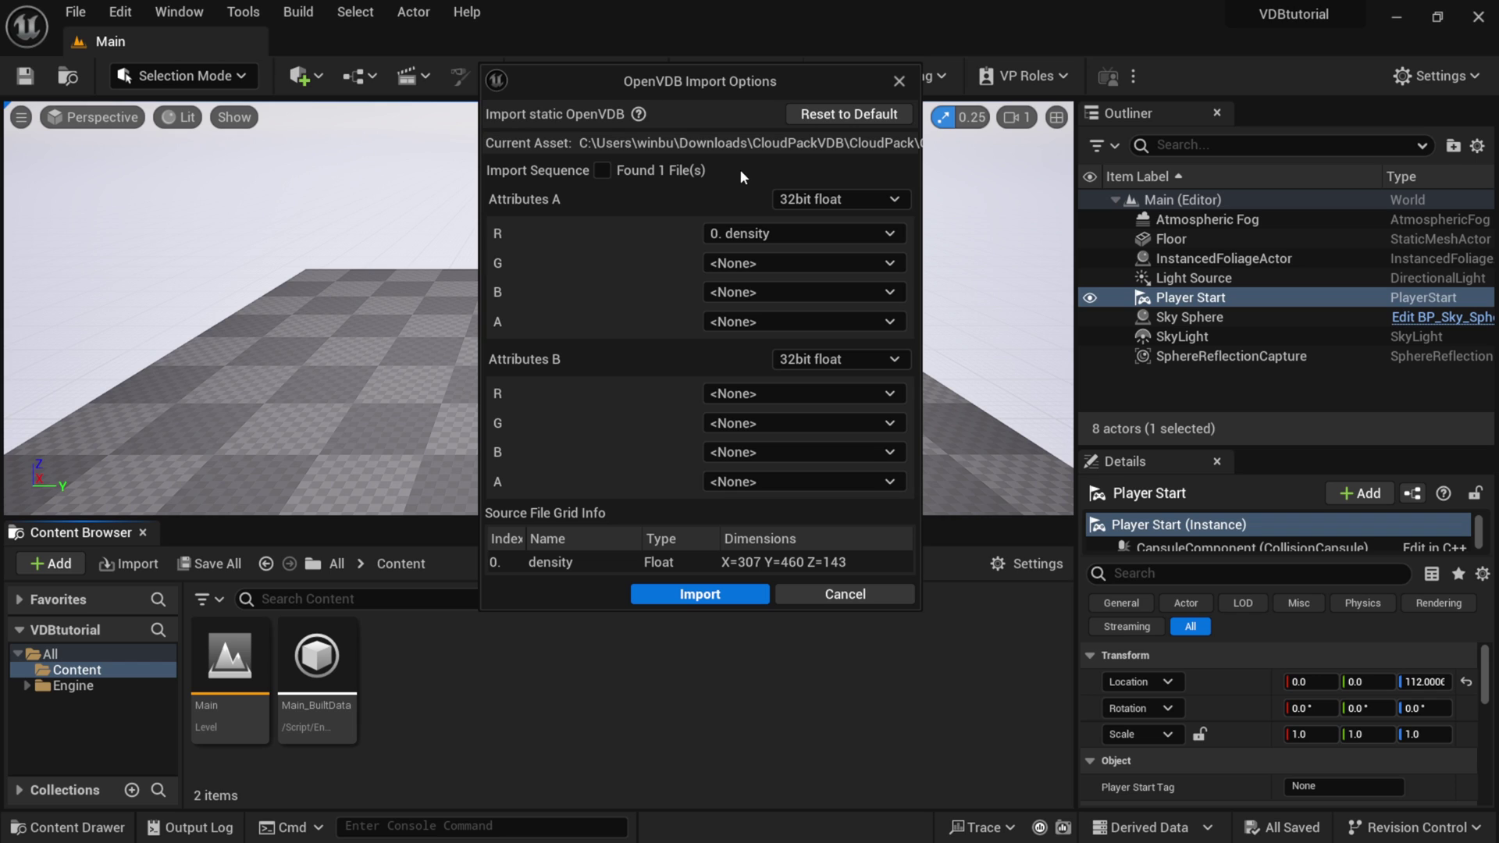
{"action": "left_click", "coordinate": [700, 595]}
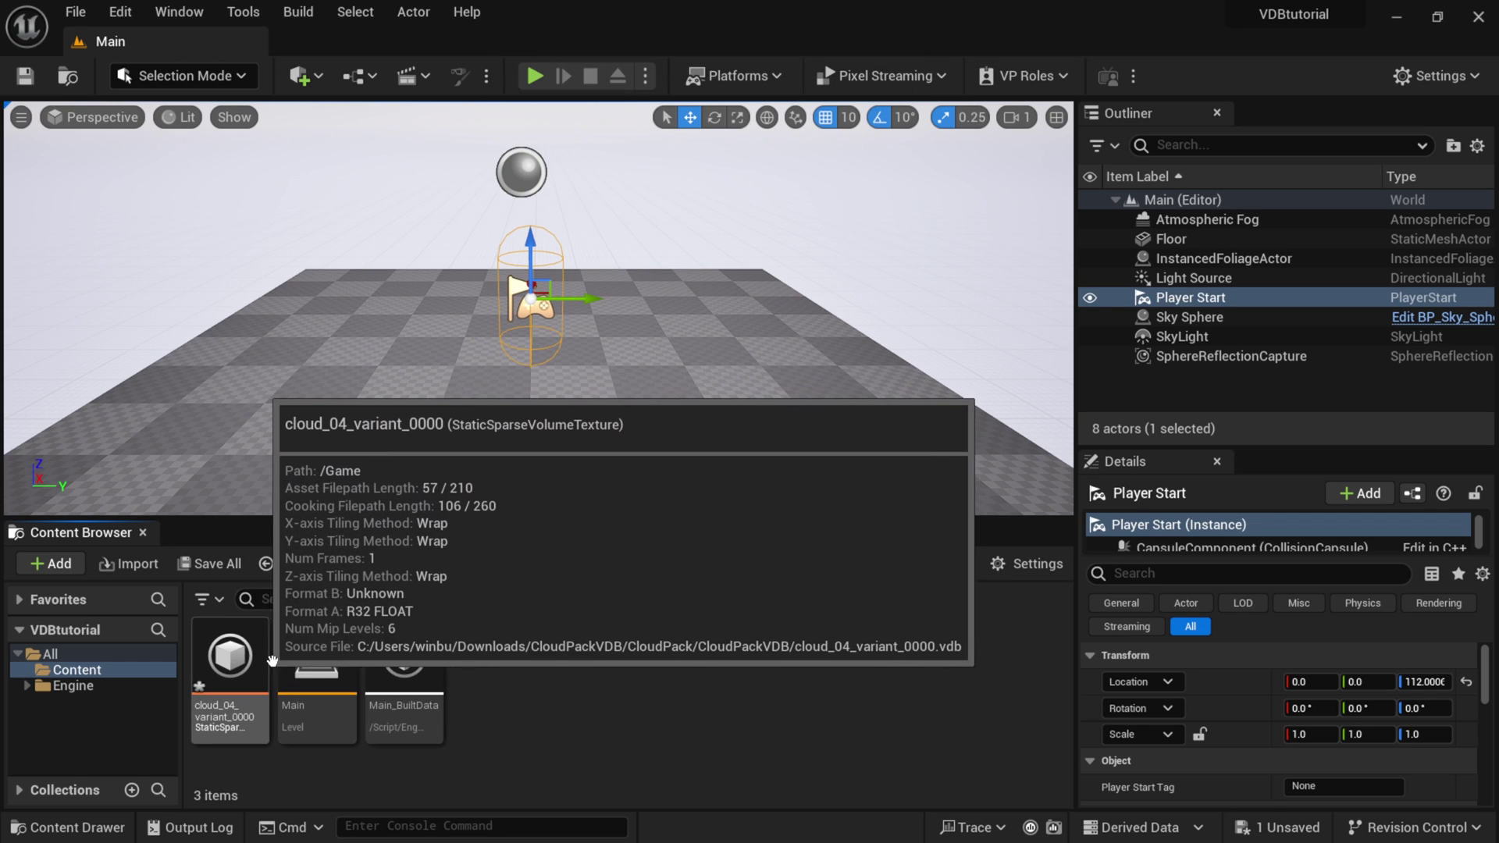
{"action": "key", "text": "alt+Tab"}
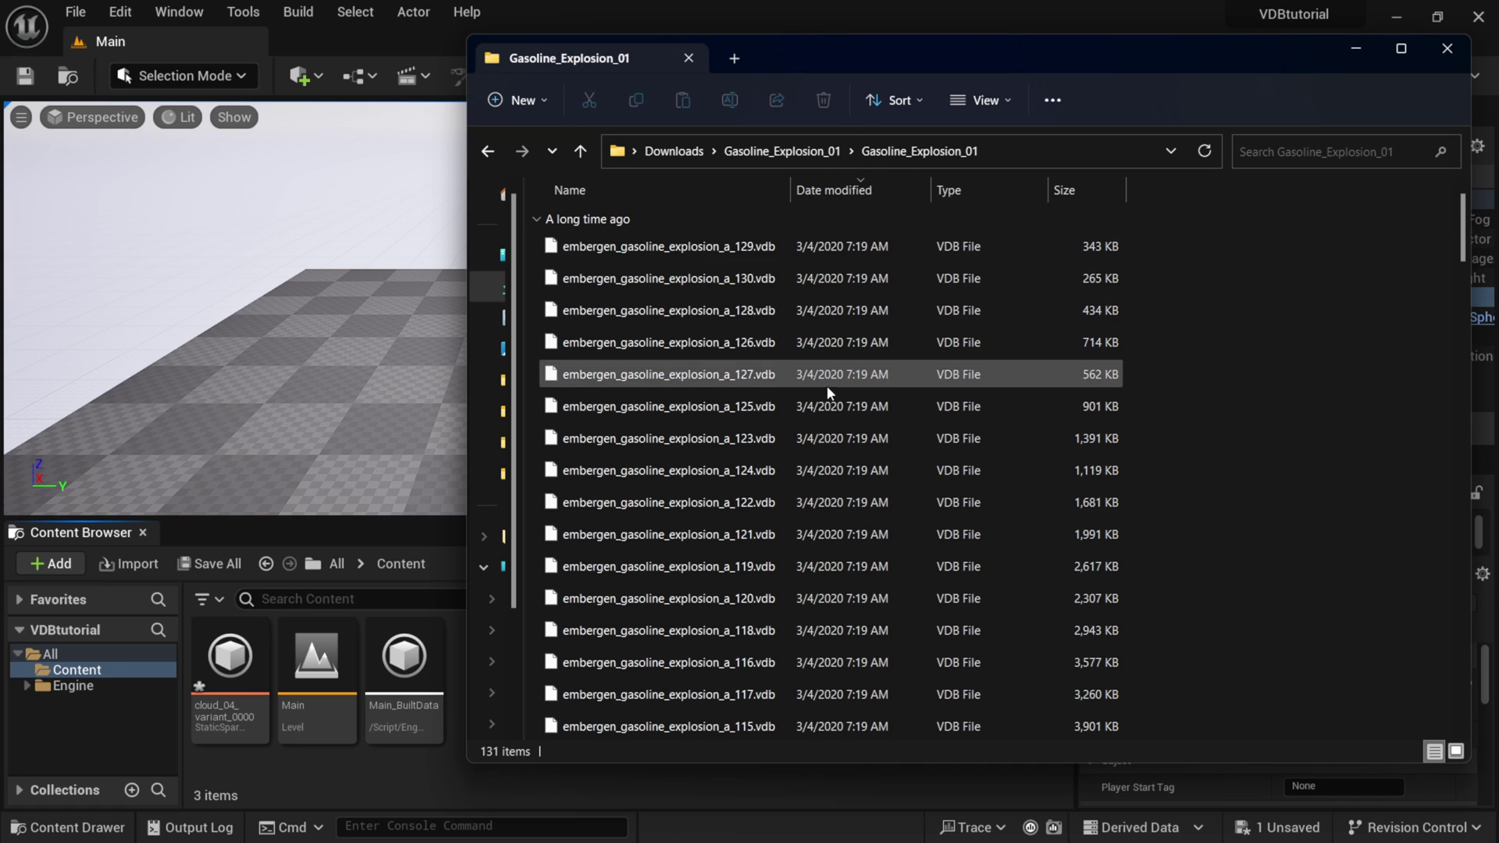
Import the 131-frame embergen gasoline explosion sequence with density, temperature, flames in R/G/B.
{"action": "left_click_drag", "start_coordinate": [1466, 214], "coordinate": [1444, 726]}
{"action": "left_click", "coordinate": [765, 697]}
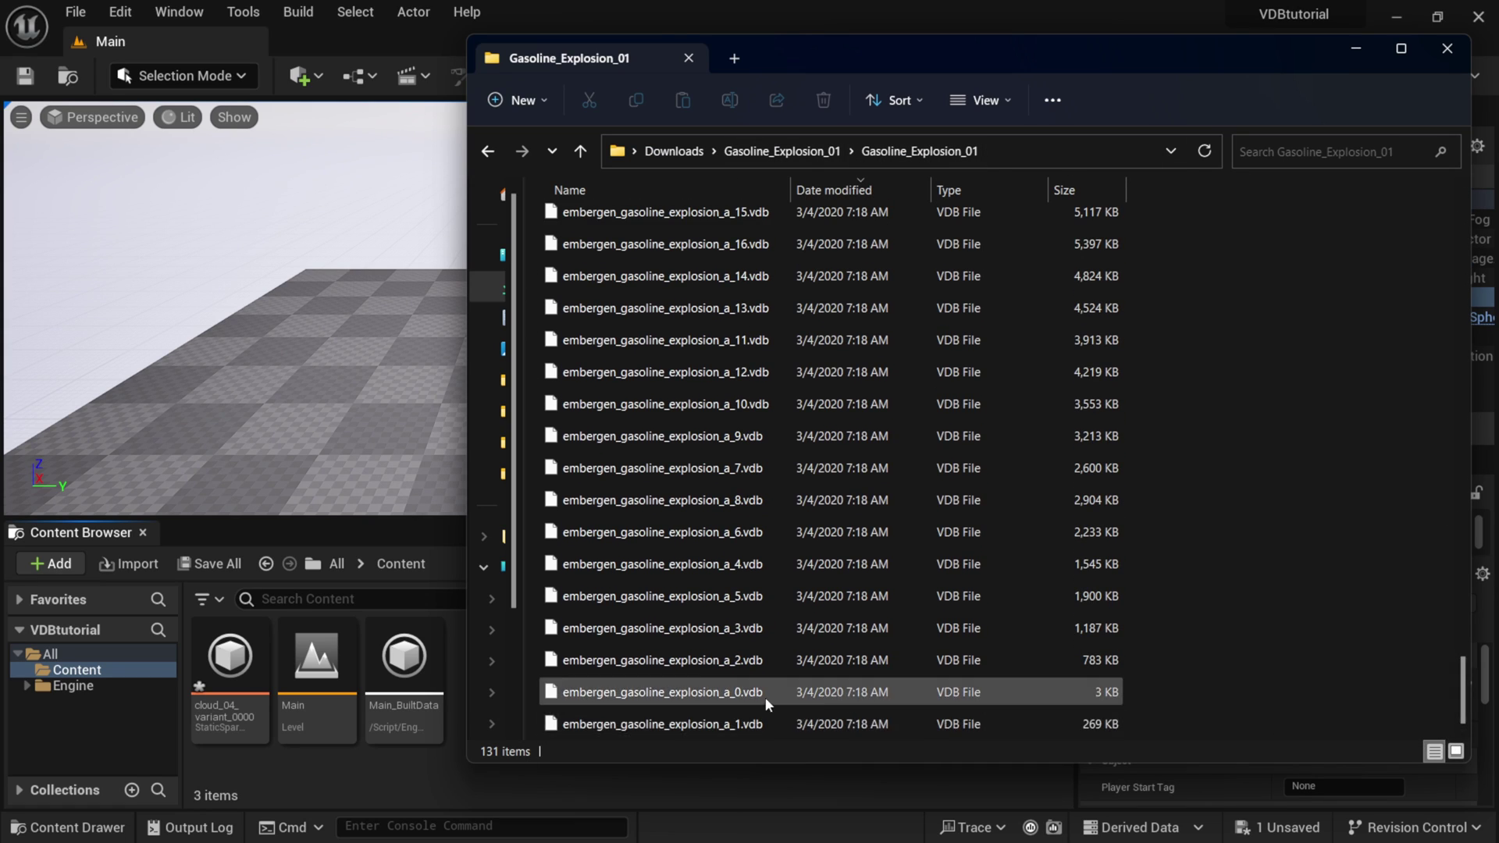
{"action": "left_click_drag", "start_coordinate": [691, 697], "coordinate": [577, 793]}
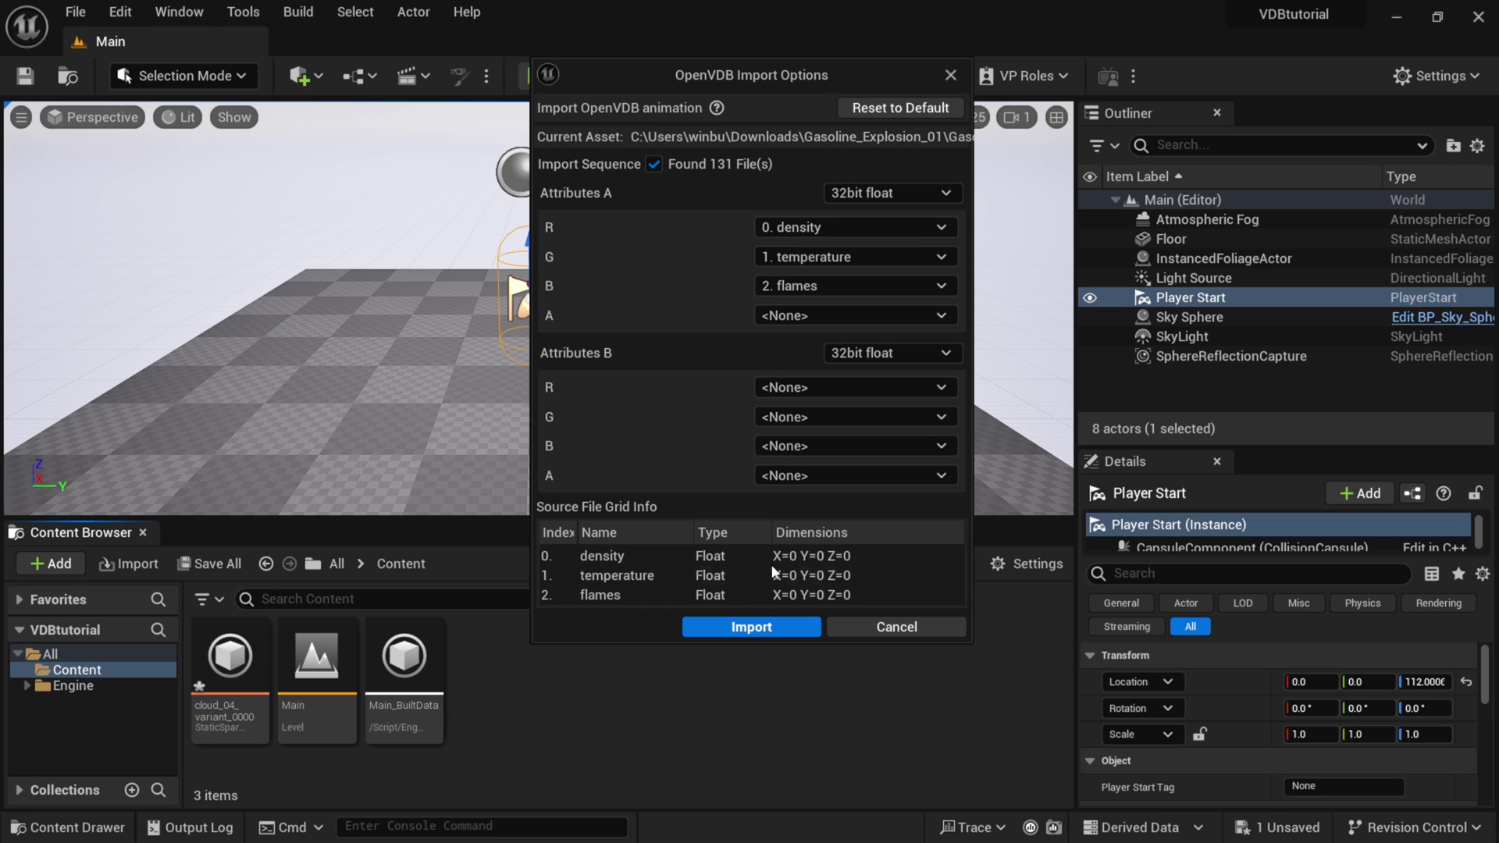
{"action": "left_click", "coordinate": [752, 628]}
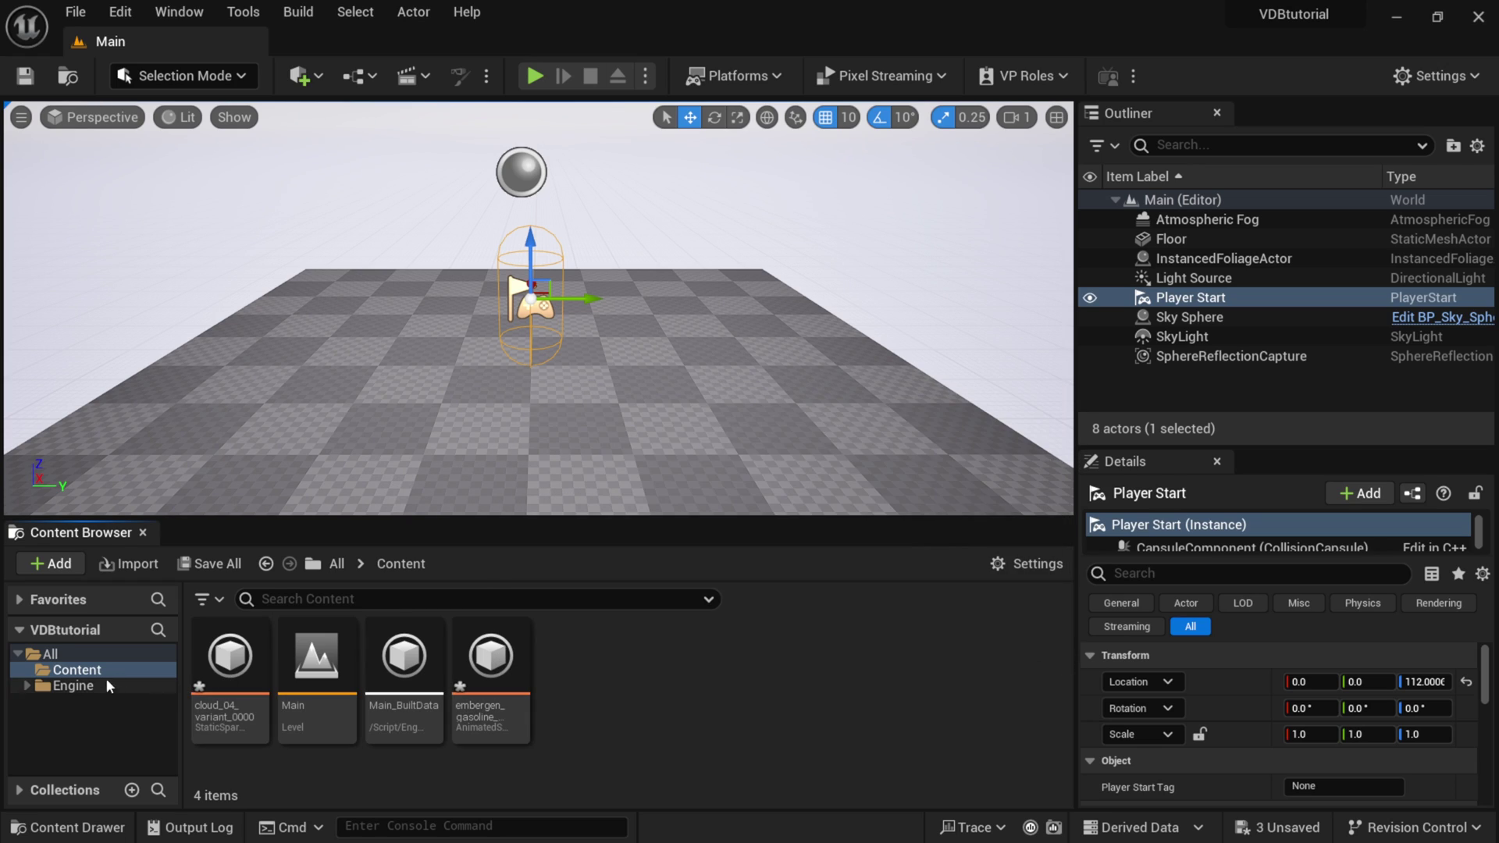
Search all assets for 'sparse volume texture' and place a SparseVolumeTextureViewer in the level.
{"action": "left_click", "coordinate": [51, 654]}
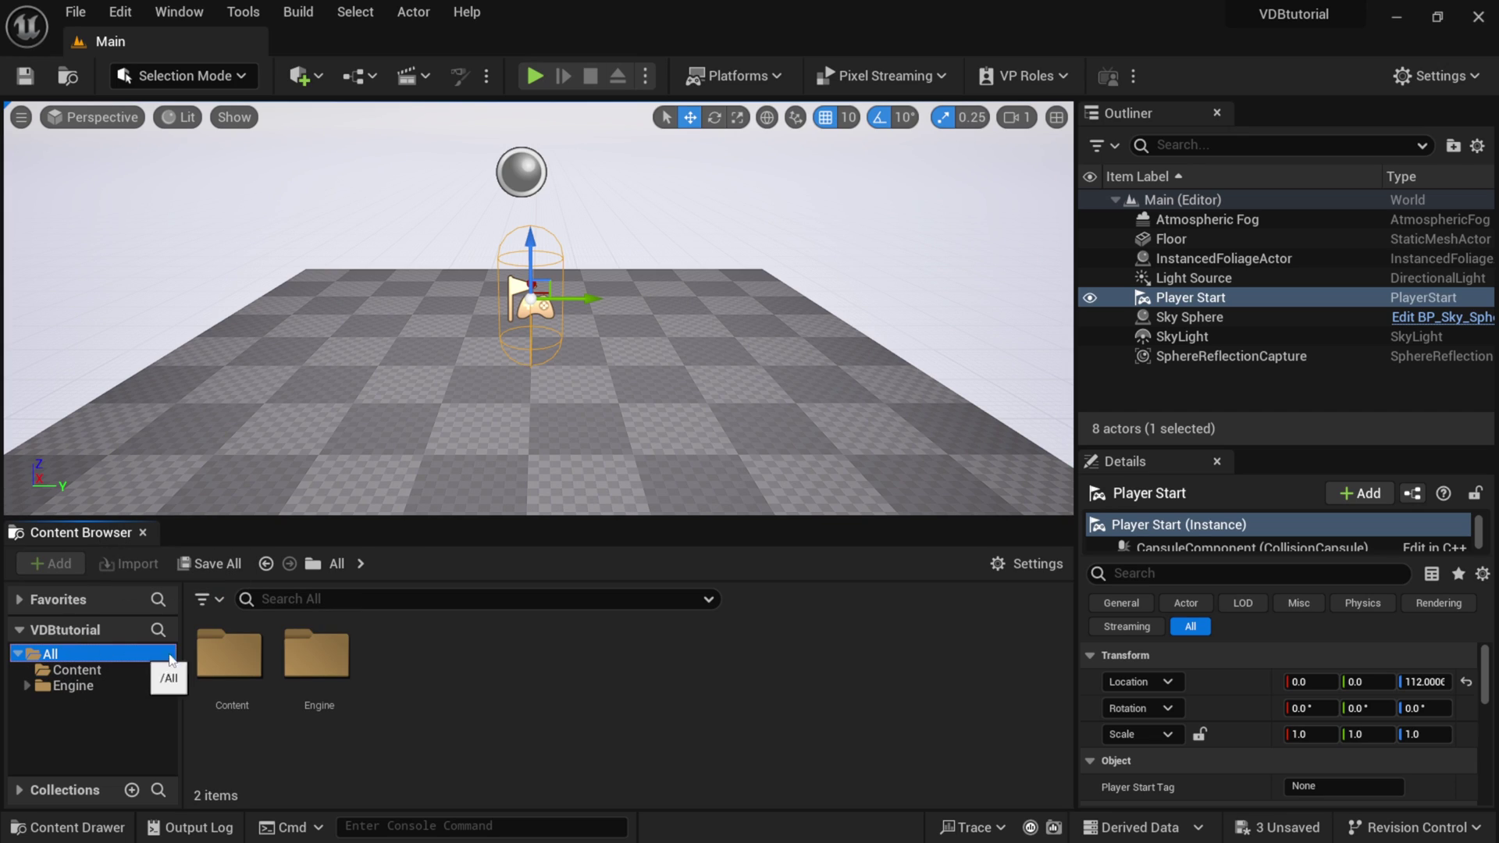
{"action": "left_click", "coordinate": [366, 600]}
{"action": "type", "text": "sp"}
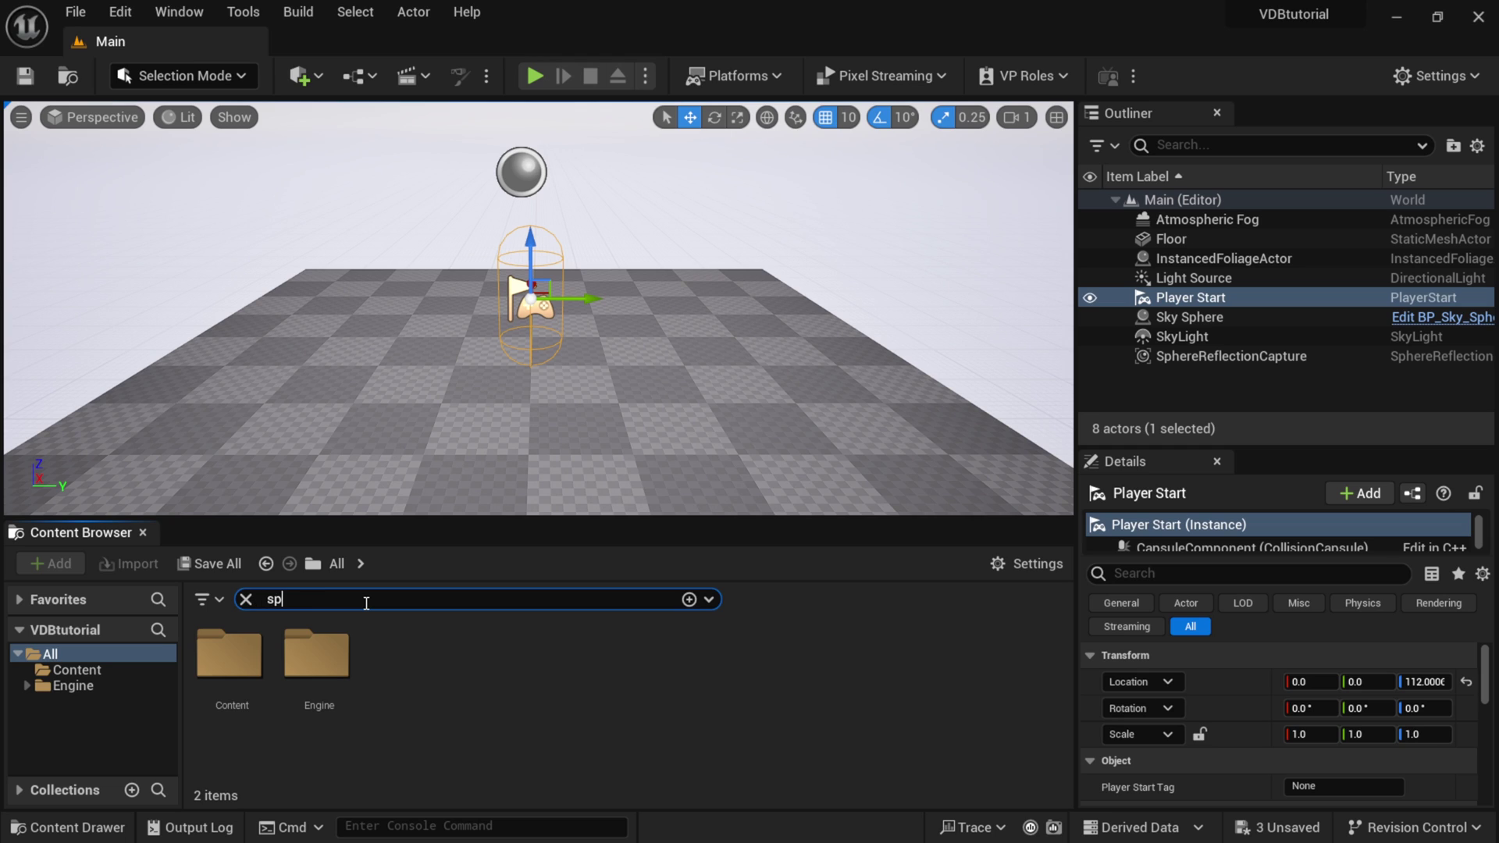
{"action": "type", "text": "arse v"}
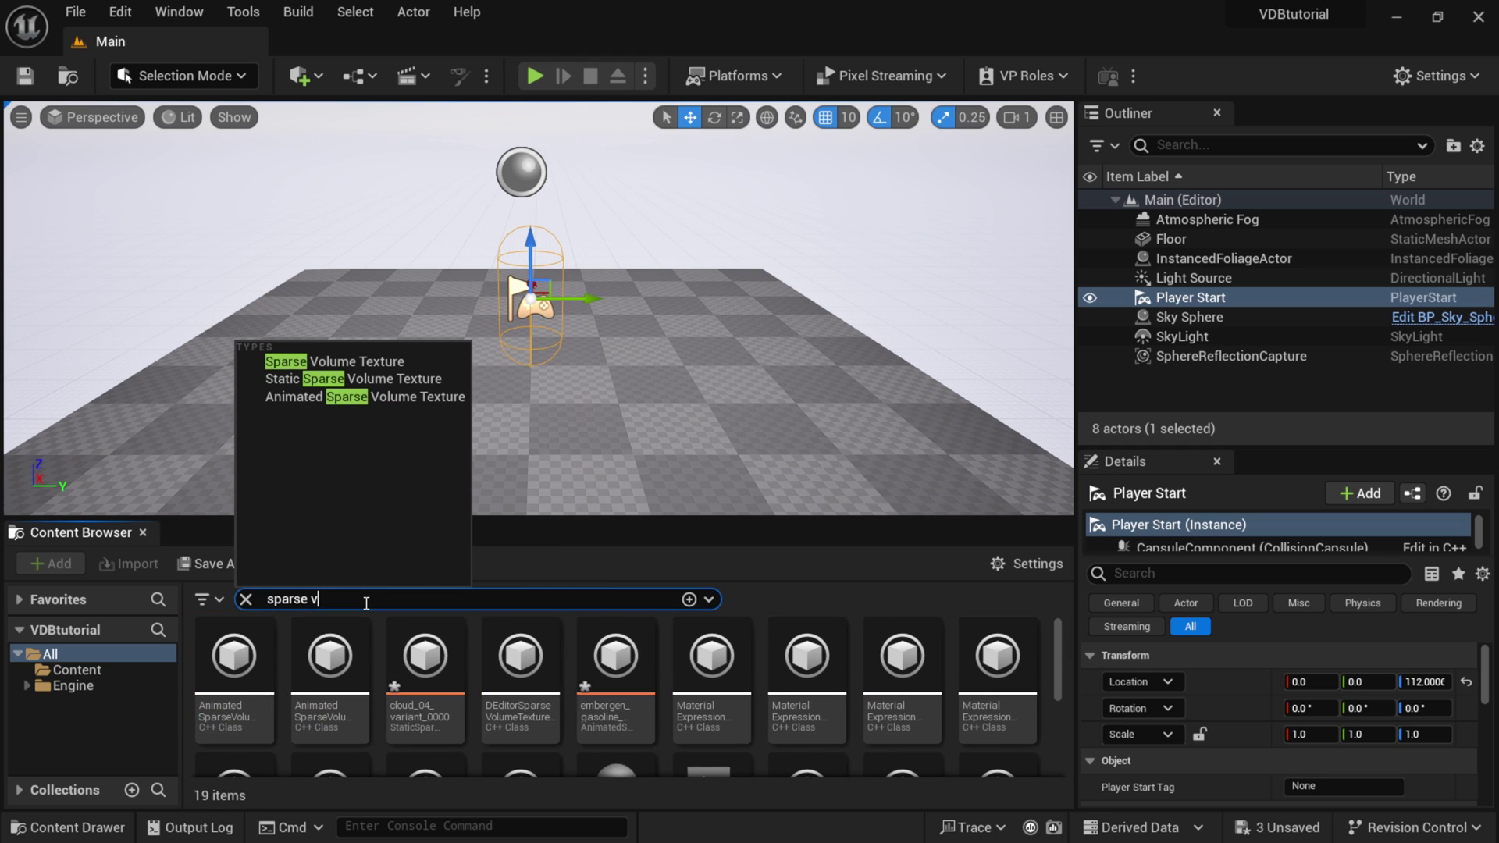
{"action": "type", "text": "olume texture viewer"}
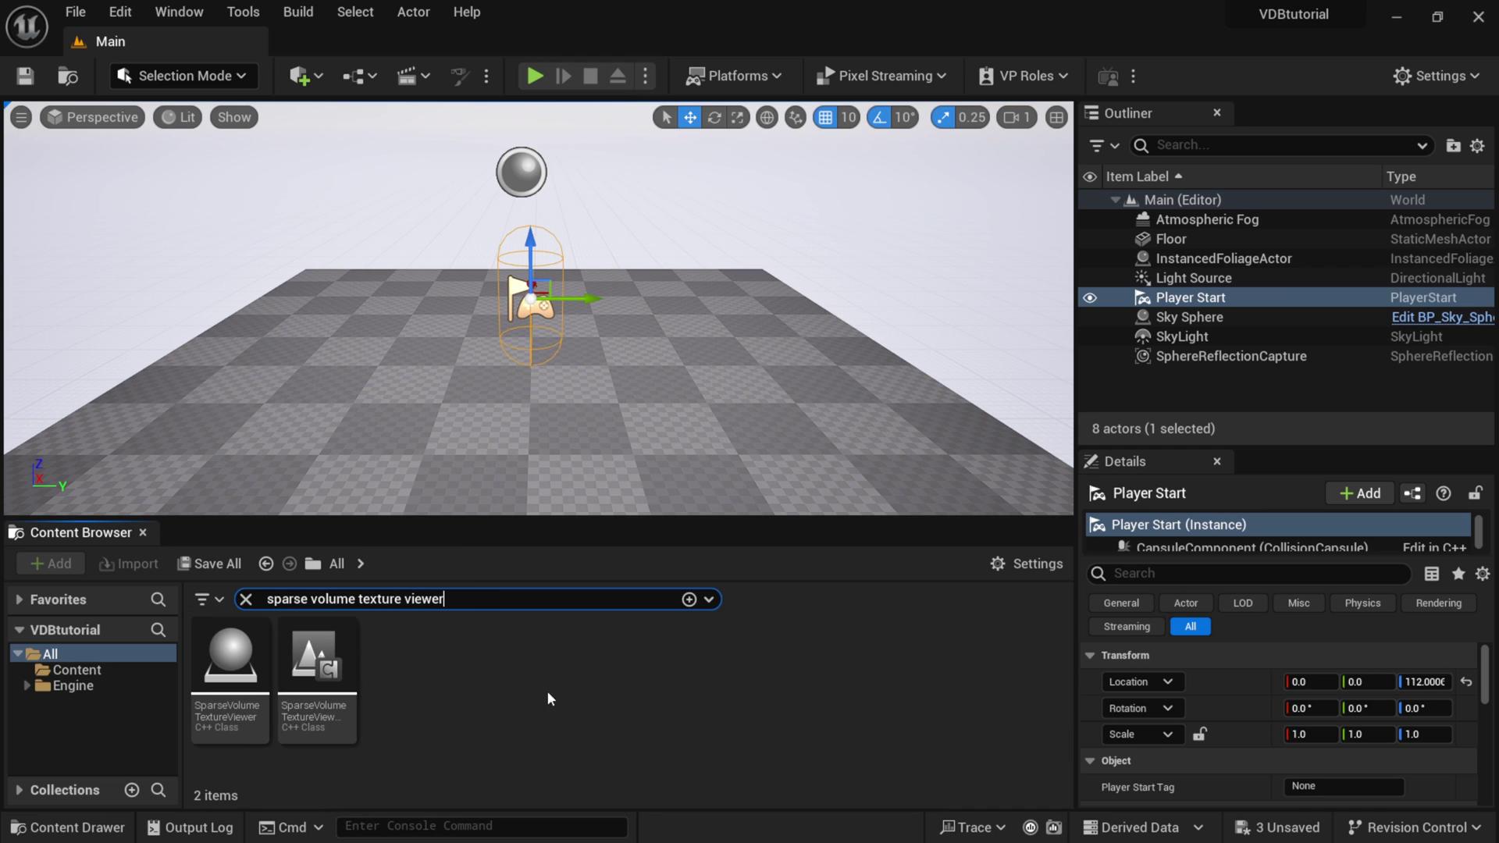
{"action": "mouse_move", "coordinate": [236, 670]}
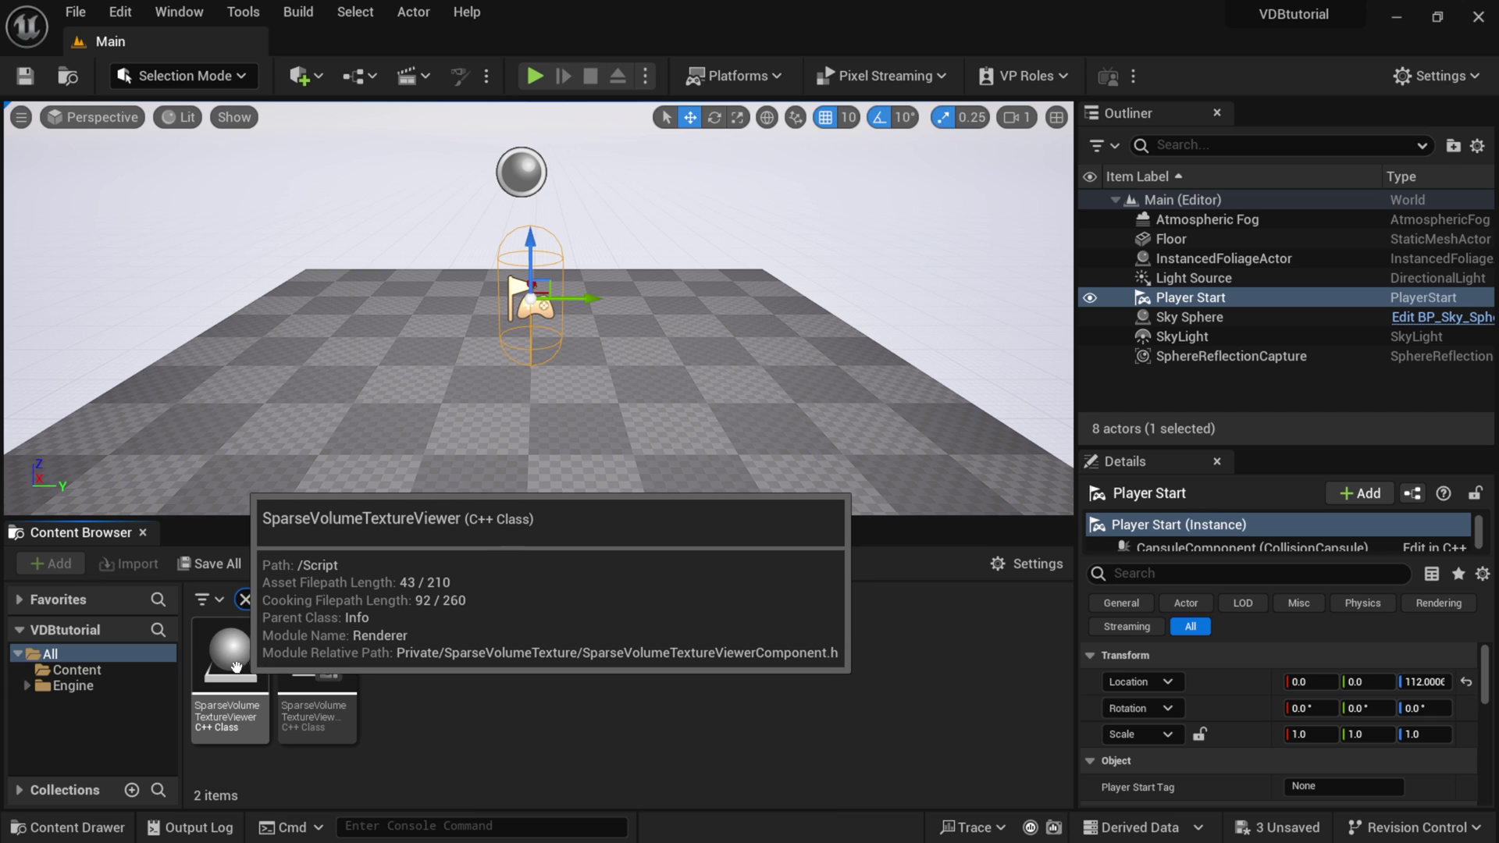
{"action": "left_click_drag", "start_coordinate": [236, 668], "coordinate": [538, 340]}
Move the viewer to location -110, 10, 90.
{"action": "left_click_drag", "start_coordinate": [538, 289], "coordinate": [537, 241]}
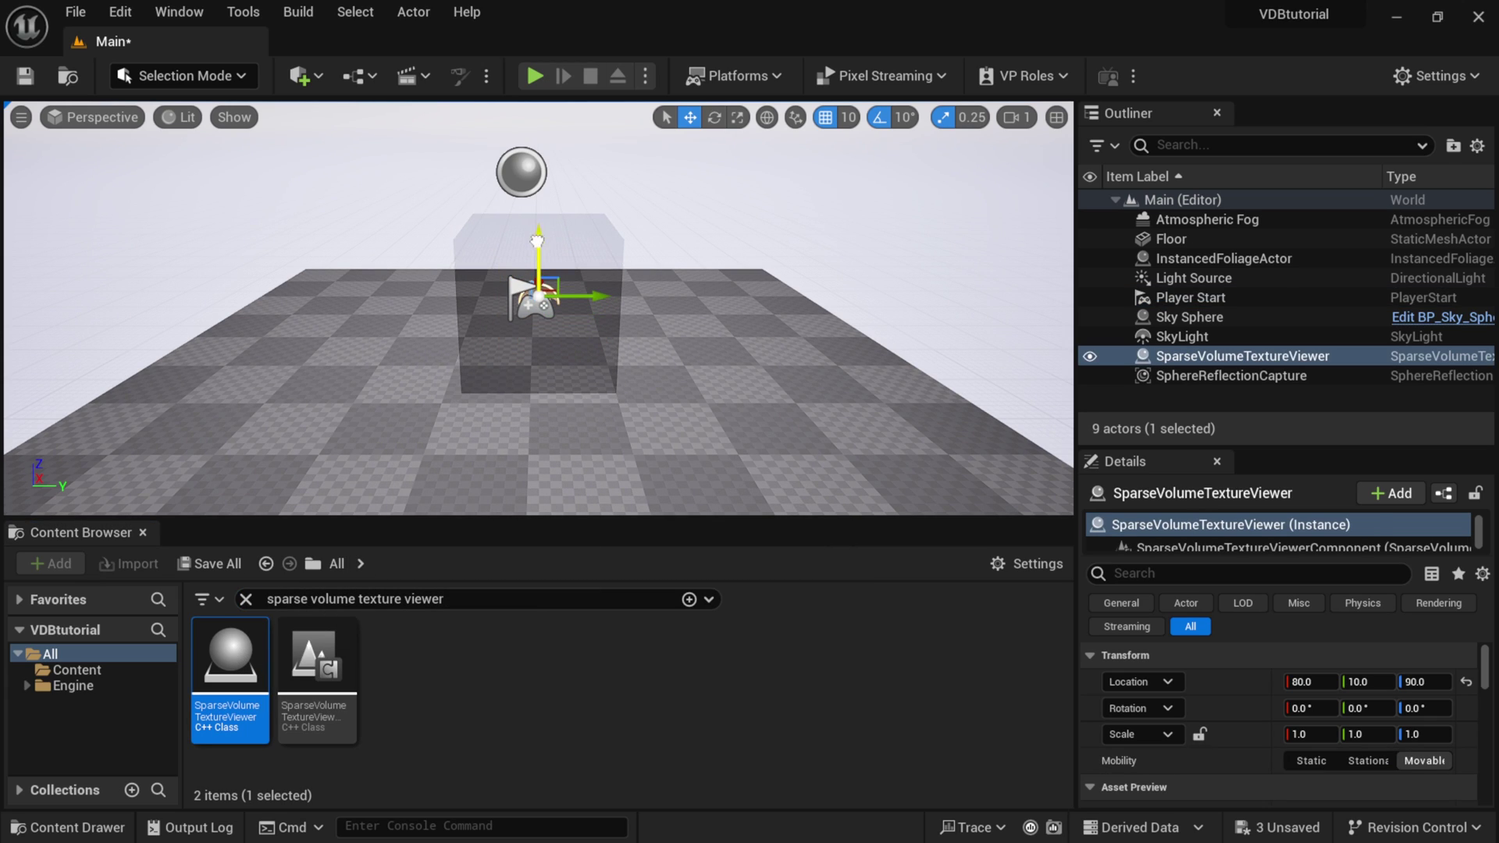
{"action": "right_click_drag", "start_coordinate": [648, 376], "coordinate": [621, 310]}
{"action": "left_click_drag", "start_coordinate": [592, 269], "coordinate": [561, 326]}
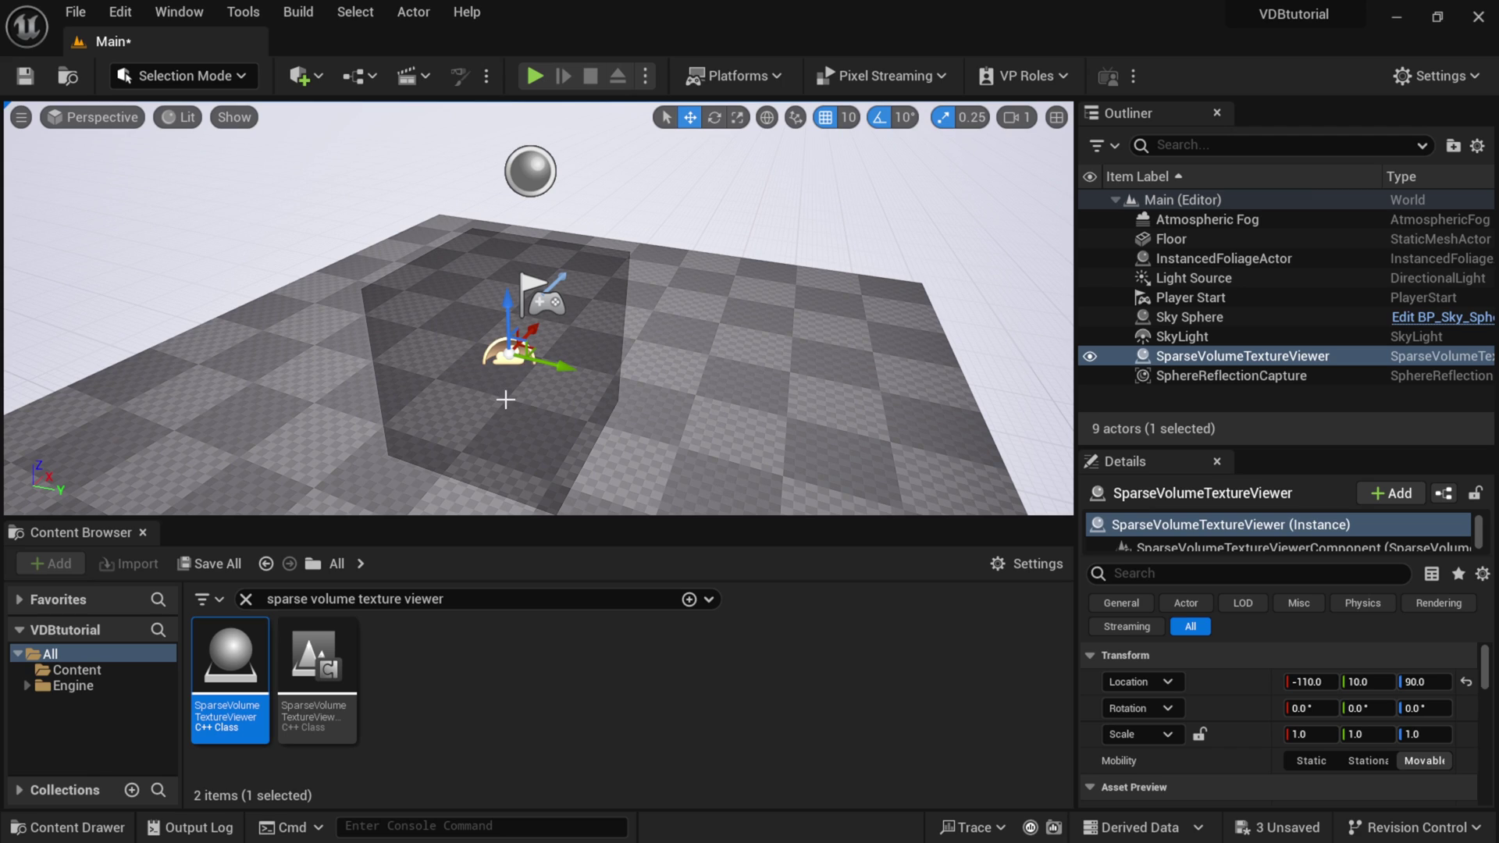
Assign cloud_04_variant_0000 as the viewer's Sparse Volume Texture Preview and frame it.
{"action": "left_click", "coordinate": [246, 600]}
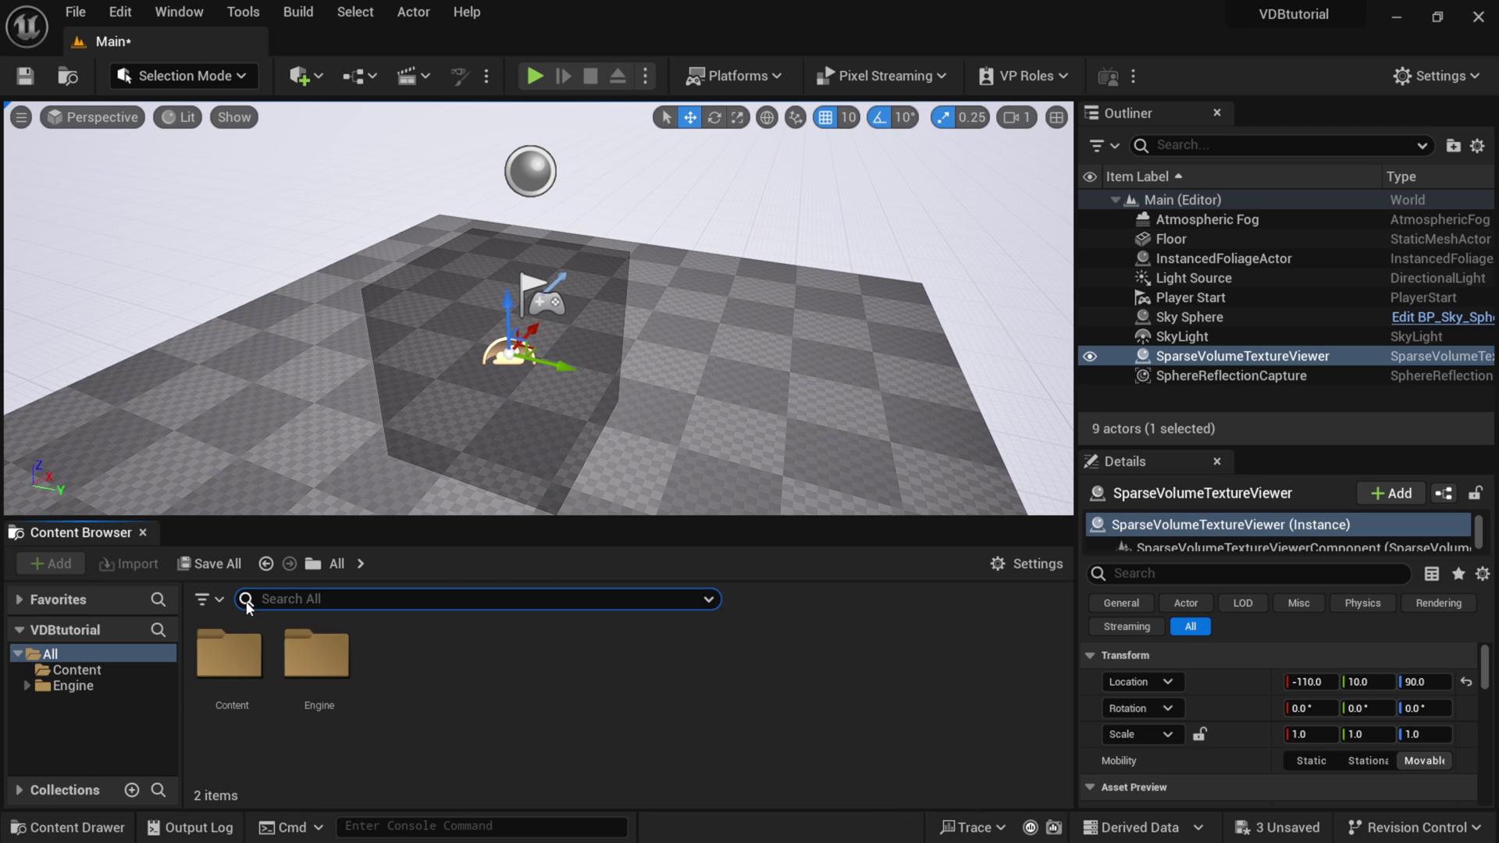
{"action": "left_click", "coordinate": [98, 673]}
{"action": "left_click", "coordinate": [1149, 361]}
{"action": "left_click_drag", "start_coordinate": [1245, 545], "coordinate": [1253, 283]}
{"action": "scroll", "coordinate": [1169, 573], "scroll_direction": "down", "scroll_amount": 1}
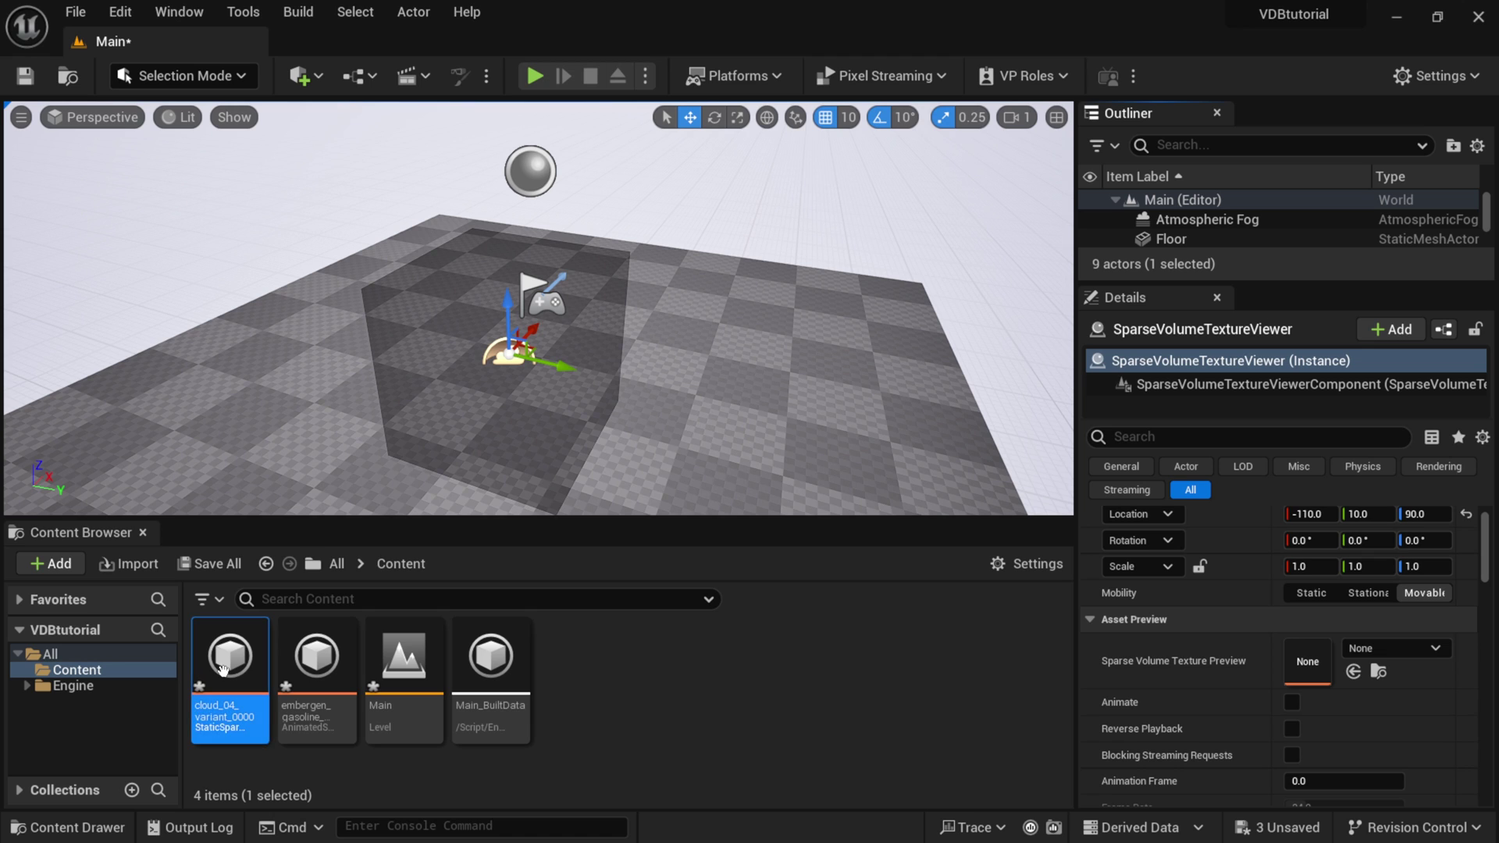
{"action": "left_click_drag", "start_coordinate": [230, 659], "coordinate": [1330, 662]}
{"action": "key", "text": "f"}
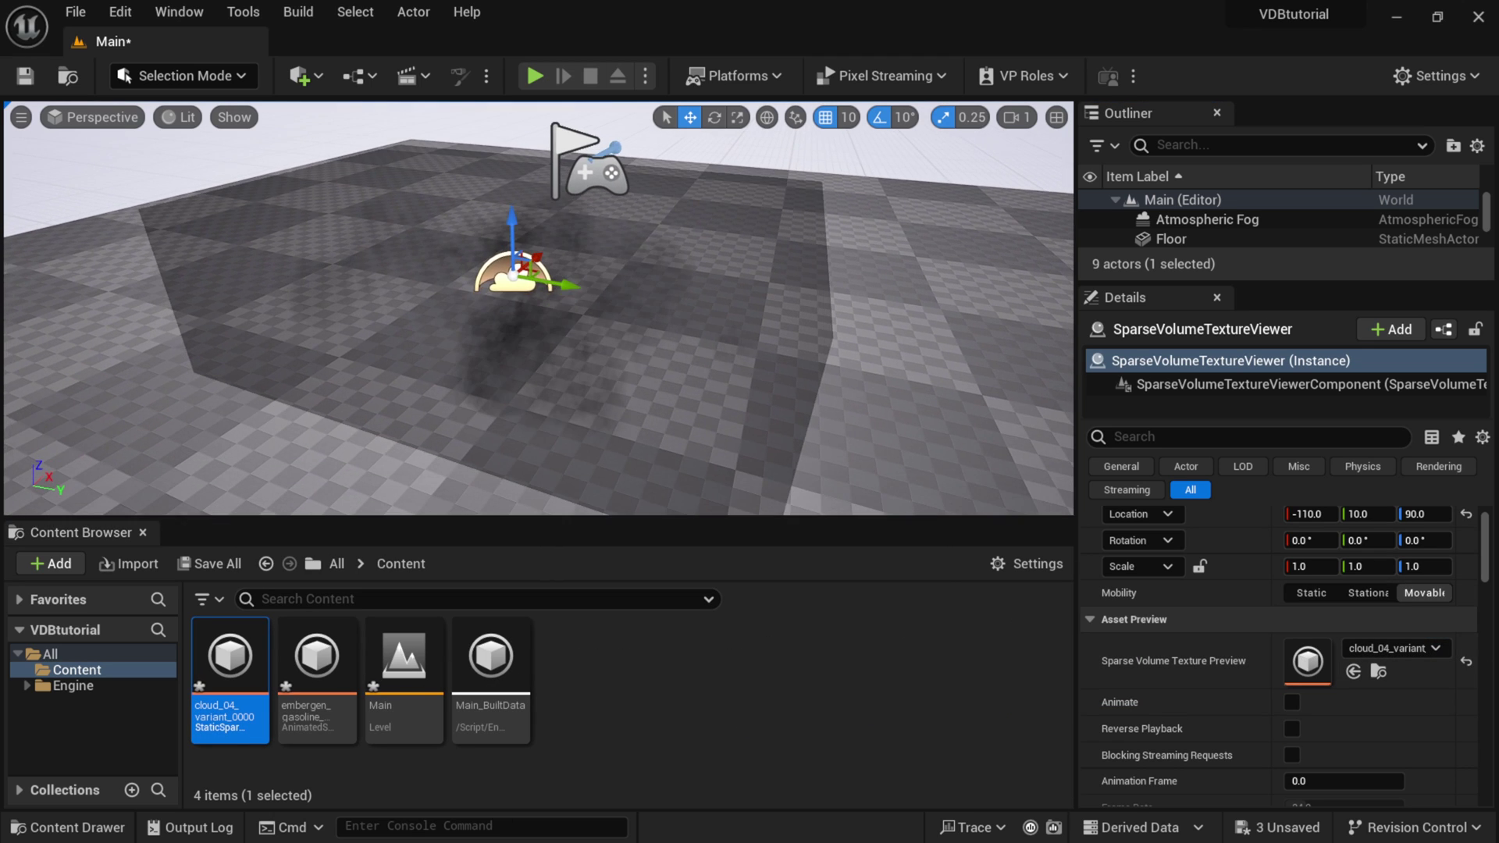
{"action": "key", "text": "f"}
{"action": "mouse_move", "coordinate": [538, 312]}
{"action": "left_mouse_down", "text": "alt"}
{"action": "mouse_move", "coordinate": [539, 281]}
{"action": "mouse_move", "coordinate": [460, 285]}
{"action": "mouse_move", "coordinate": [562, 297]}
{"action": "mouse_move", "coordinate": [550, 302]}
{"action": "left_mouse_up", "text": "alt"}
Swap the preview to embergen_gasoline_explosion_a and enable Animate.
{"action": "left_click", "coordinate": [317, 660]}
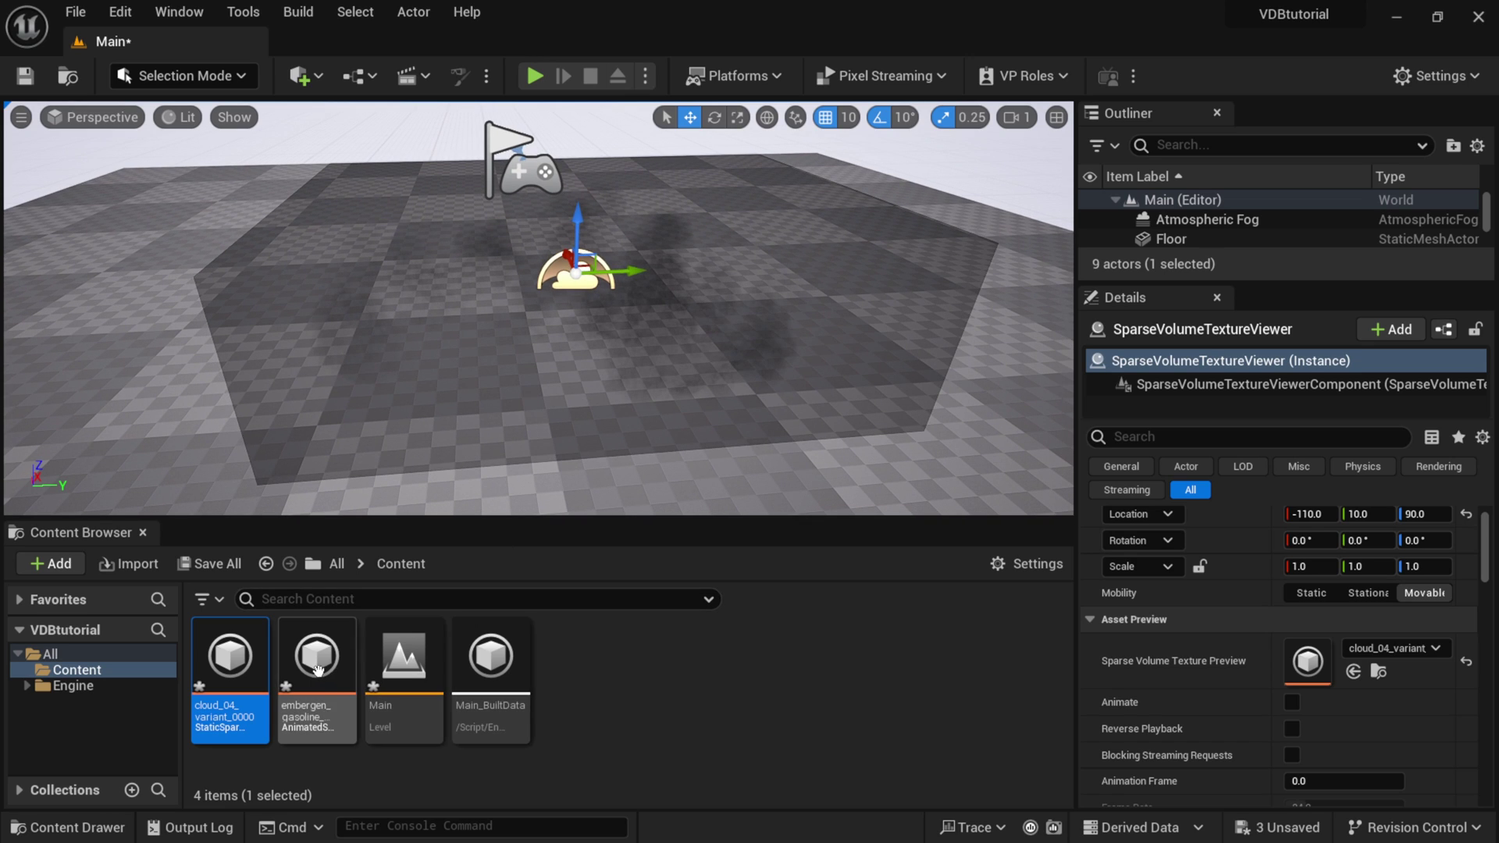
{"action": "left_click_drag", "start_coordinate": [318, 671], "coordinate": [1222, 654]}
{"action": "mouse_move", "coordinate": [612, 378]}
{"action": "left_mouse_down", "text": "alt"}
{"action": "mouse_move", "coordinate": [612, 321]}
{"action": "mouse_move", "coordinate": [617, 352]}
{"action": "left_mouse_up", "text": "alt"}
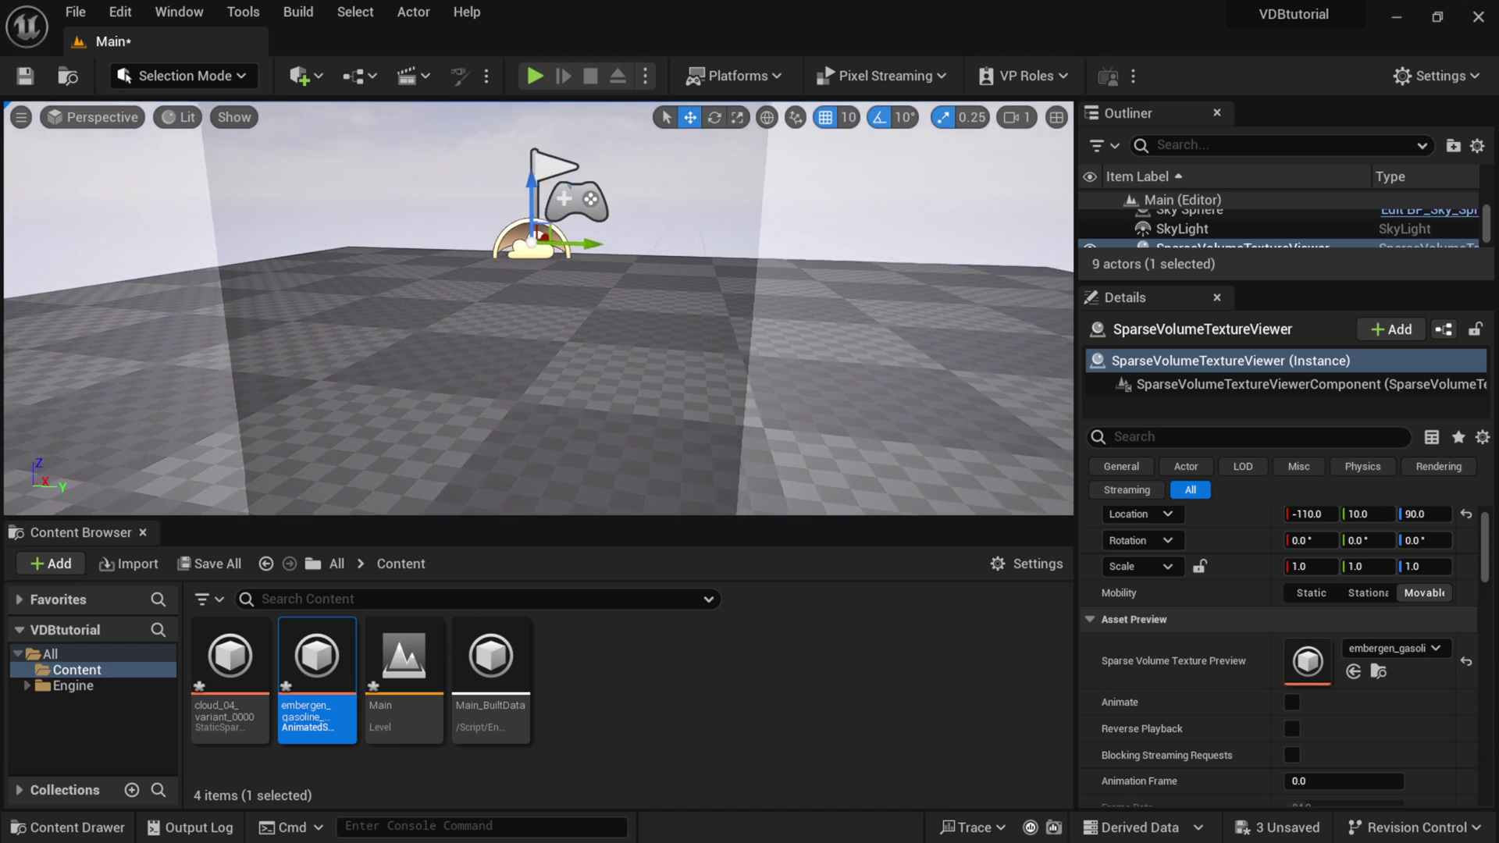
{"action": "scroll", "coordinate": [1192, 701], "scroll_direction": "down", "scroll_amount": 3}
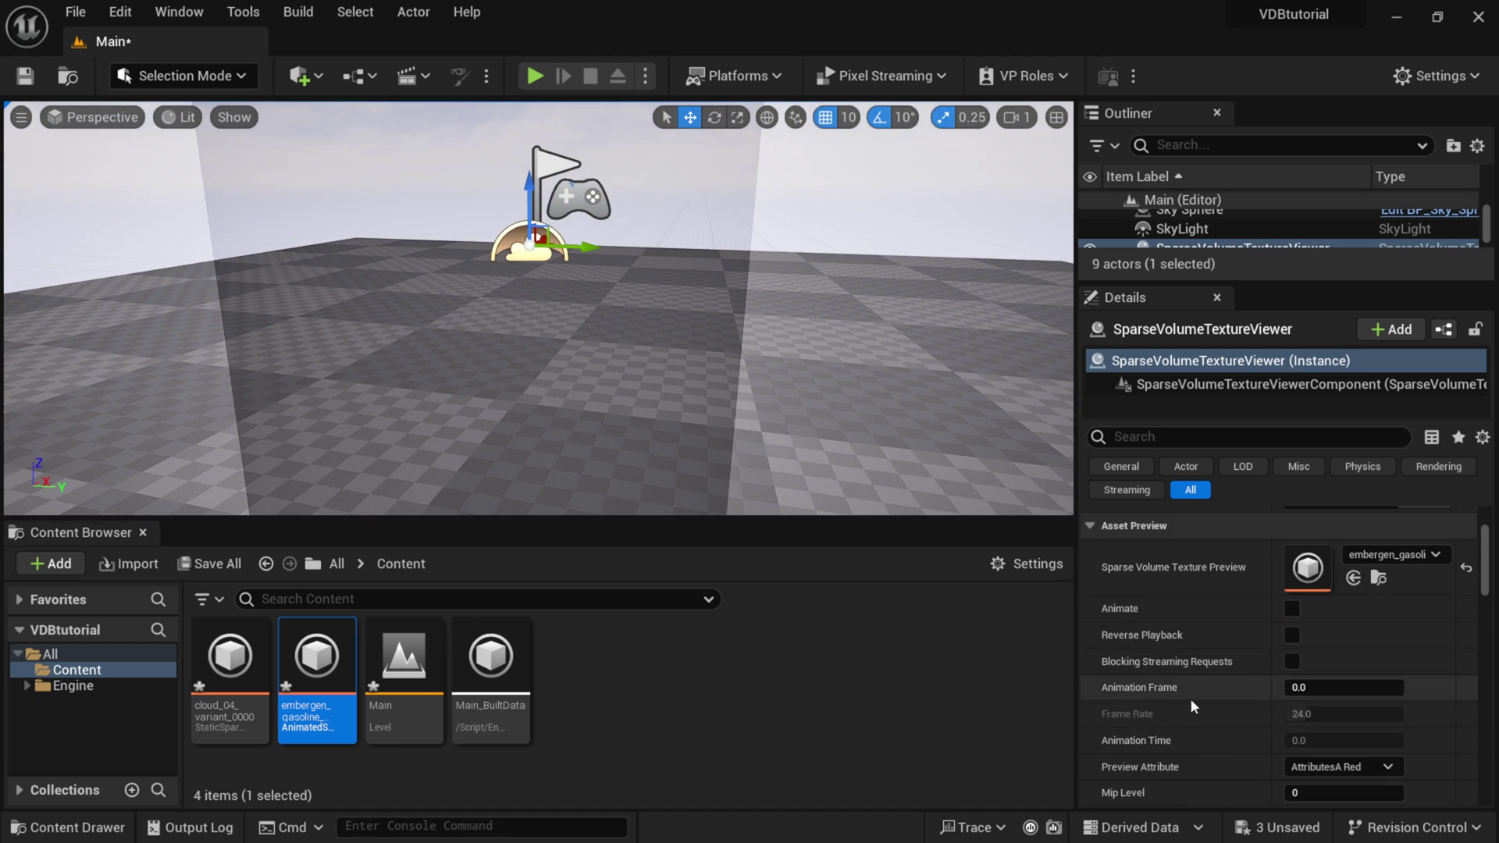
{"action": "left_click", "coordinate": [1292, 609]}
{"action": "left_click_drag", "start_coordinate": [685, 409], "coordinate": [531, 361], "text": "alt"}
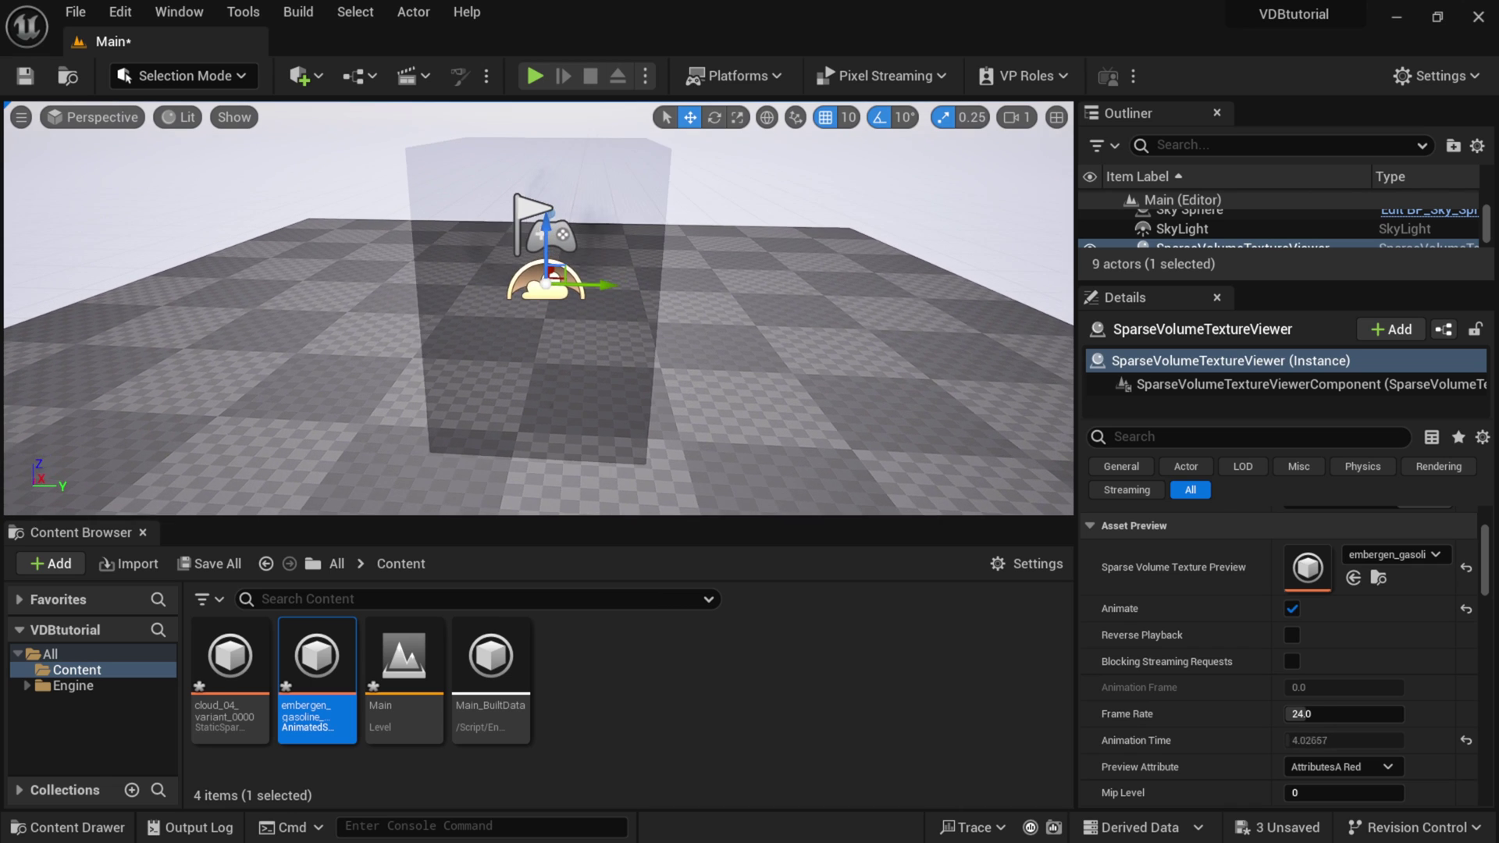
{"action": "left_click_drag", "start_coordinate": [531, 361], "coordinate": [547, 381], "text": "alt"}
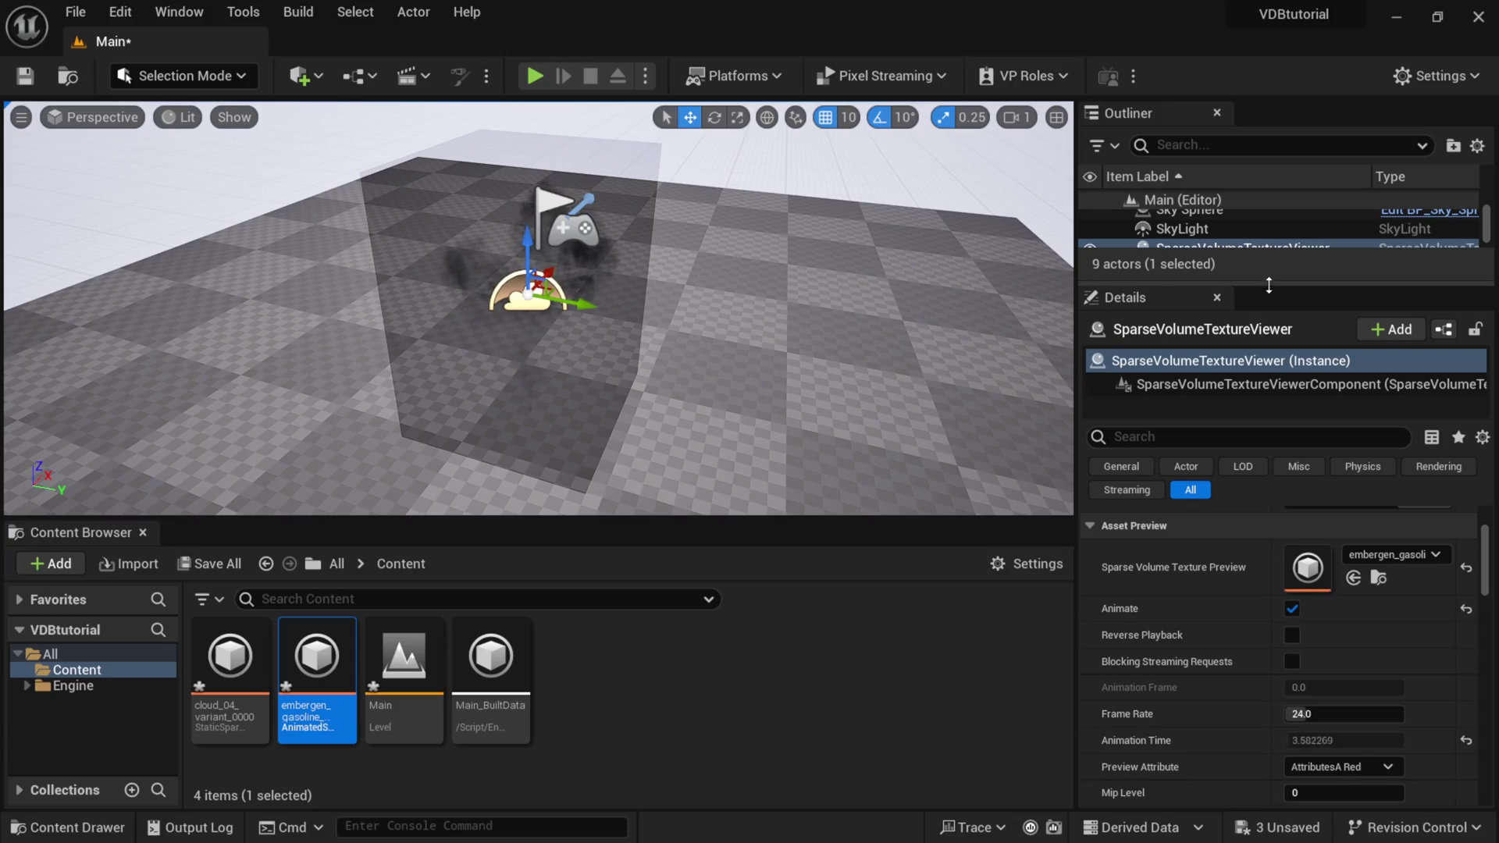
Delete the SparseVolumeTextureViewer from the level and save all selected packages.
{"action": "left_click_drag", "start_coordinate": [1249, 288], "coordinate": [1249, 525]}
{"action": "left_click", "coordinate": [1225, 440]}
{"action": "left_click", "coordinate": [1212, 358]}
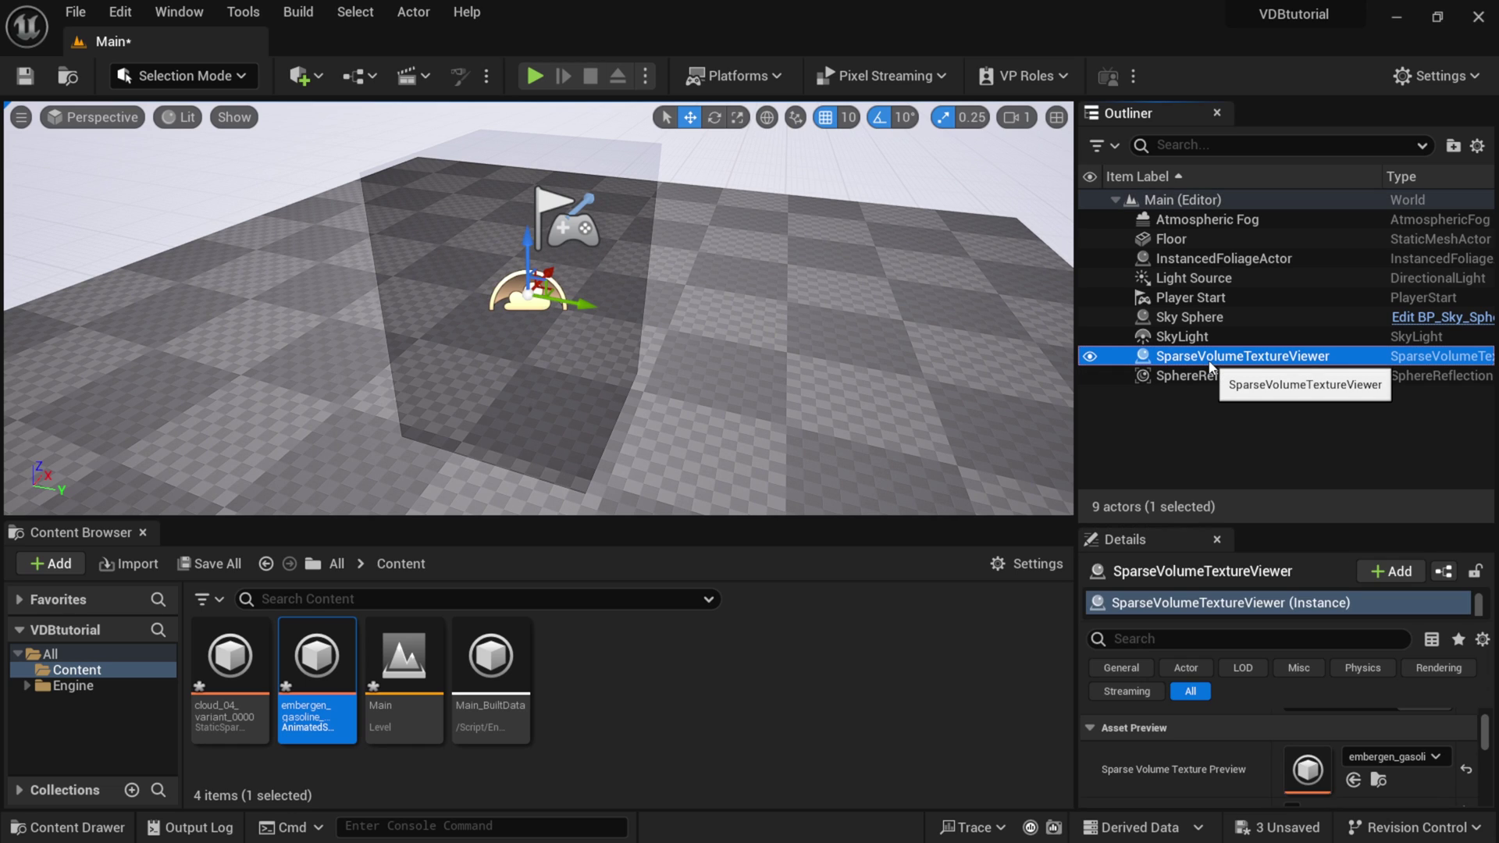
{"action": "key", "text": "Delete"}
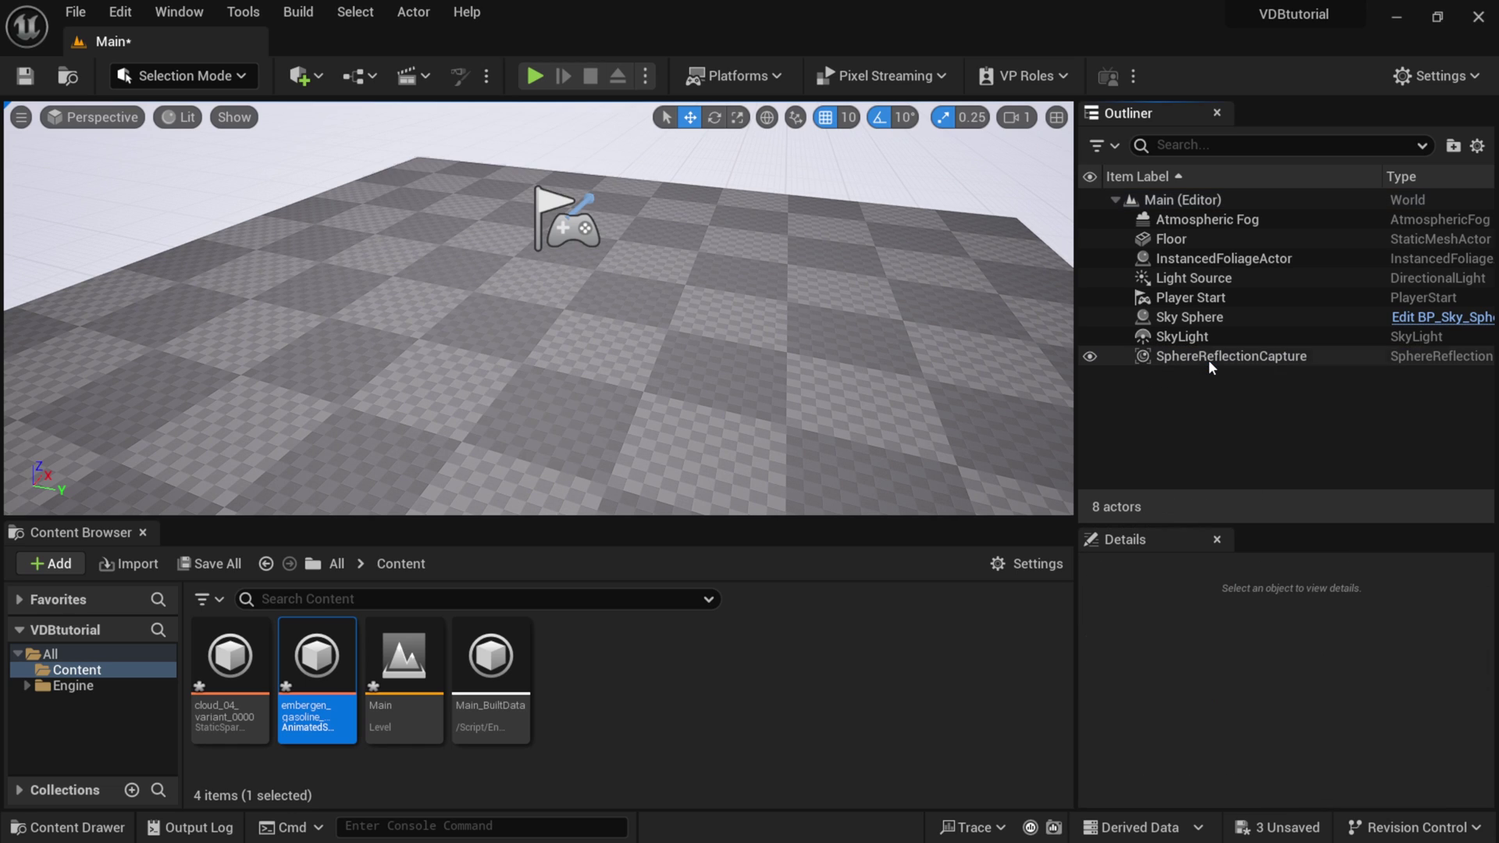
{"action": "left_click", "coordinate": [232, 565]}
{"action": "left_click", "coordinate": [912, 650]}
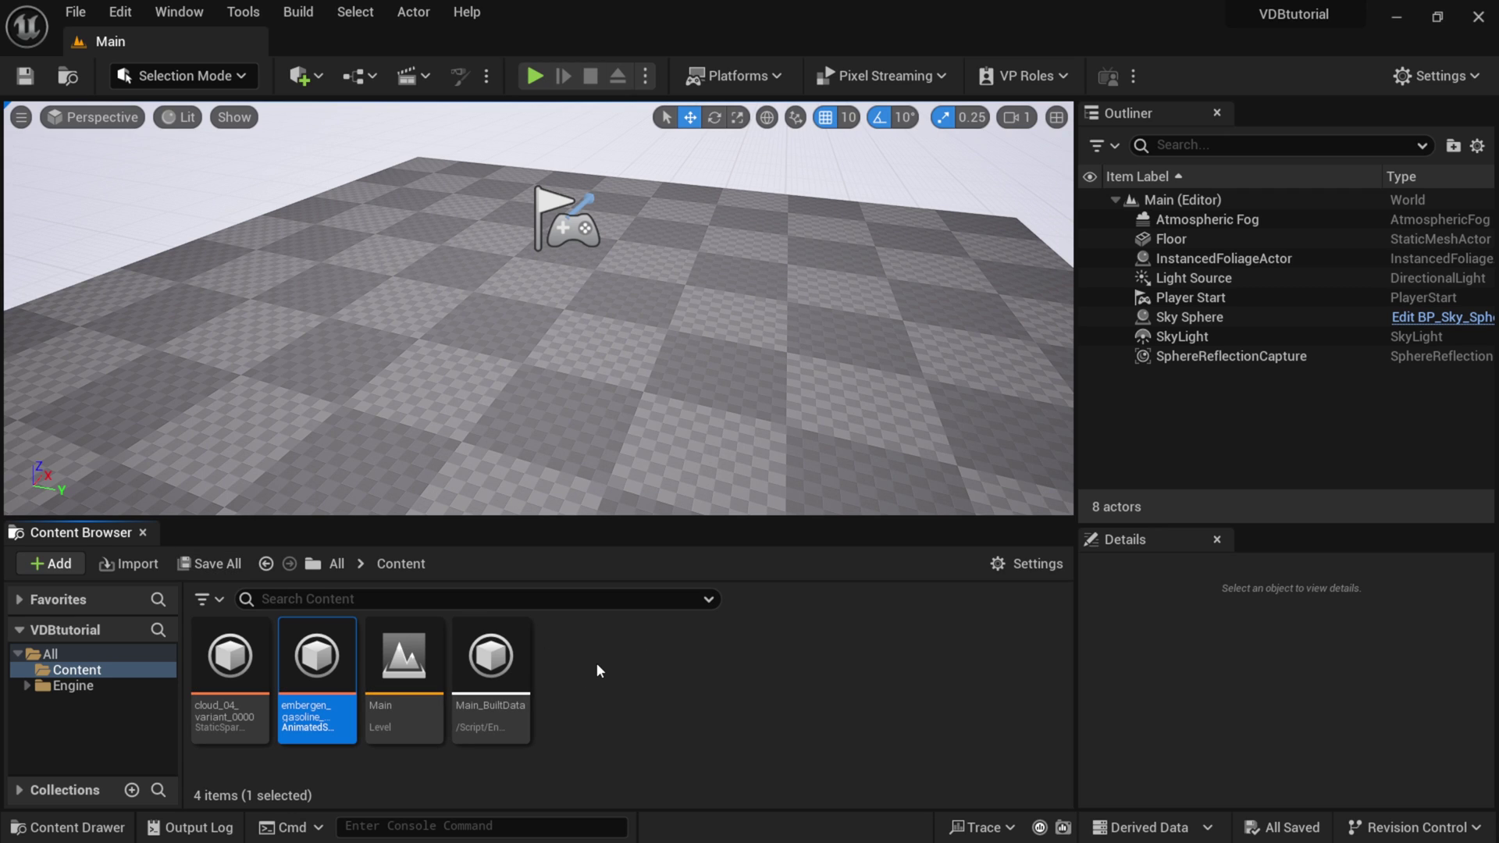
Create a new material named Cloud in the Content Browser.
{"action": "right_click", "coordinate": [597, 664]}
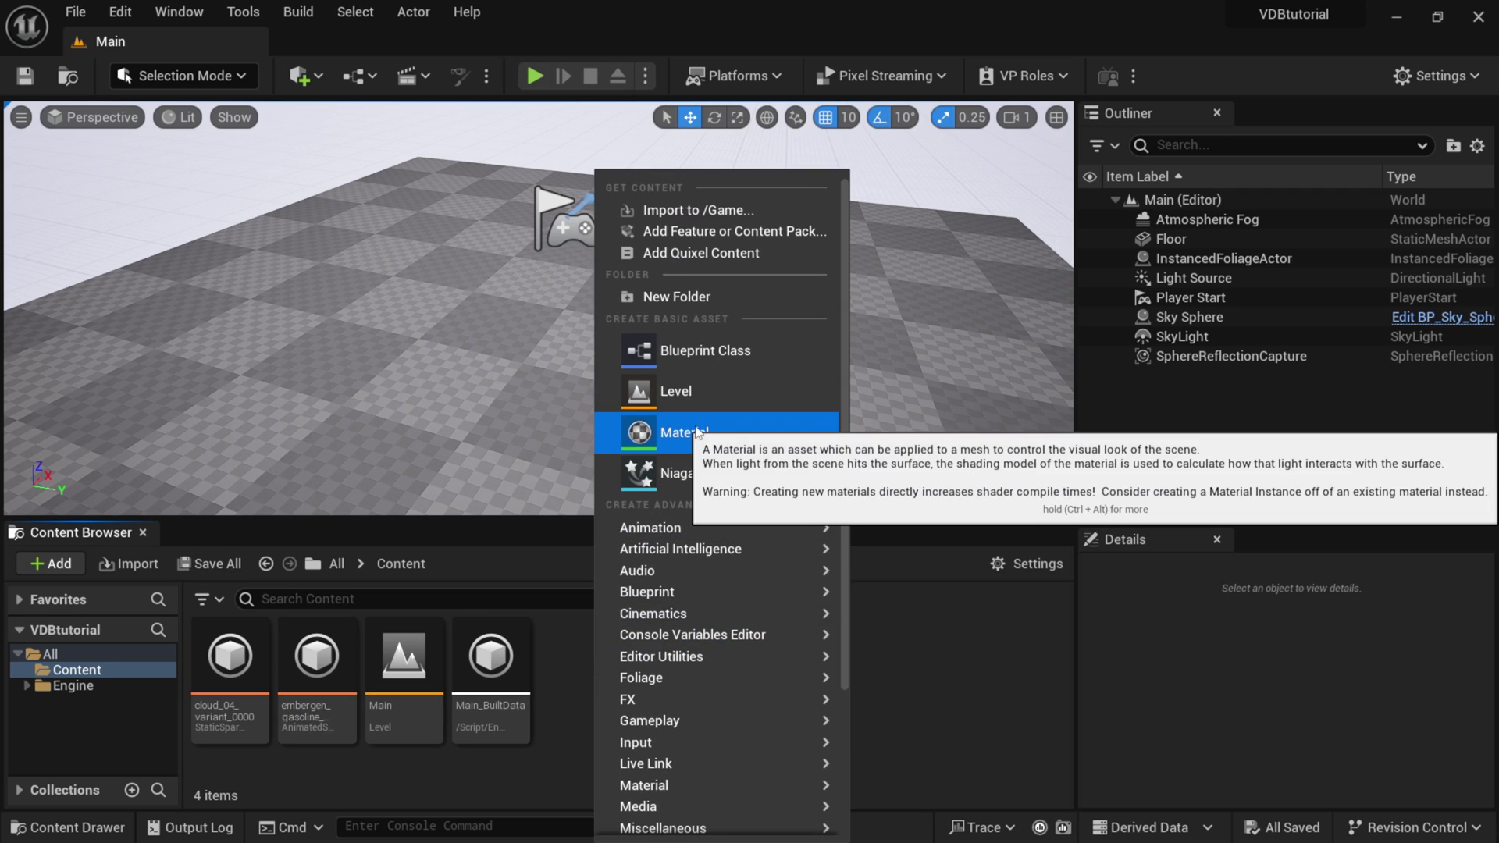
{"action": "left_click", "coordinate": [697, 434]}
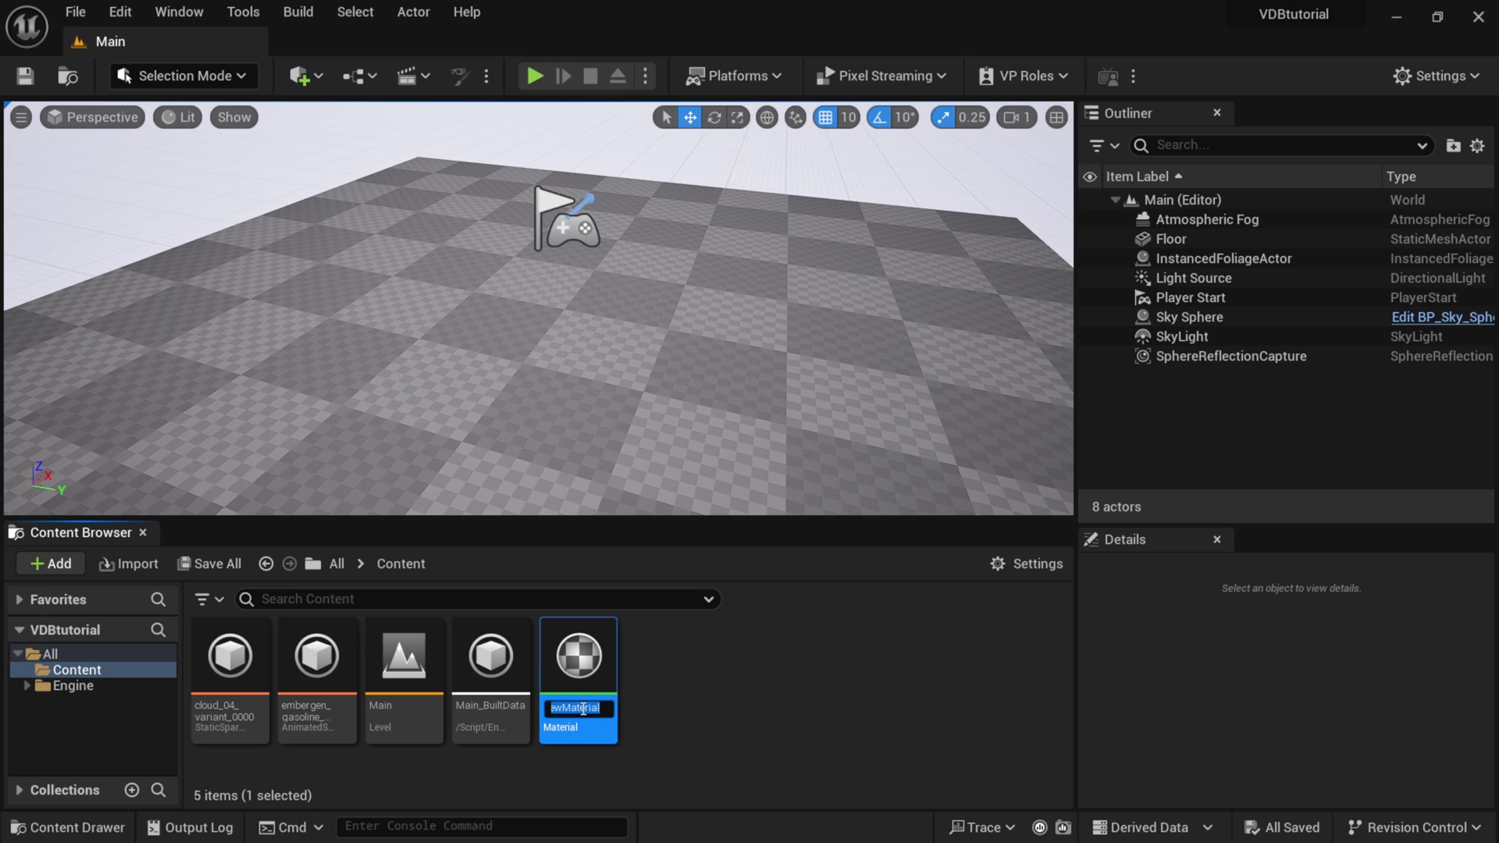
{"action": "key", "text": "Return"}
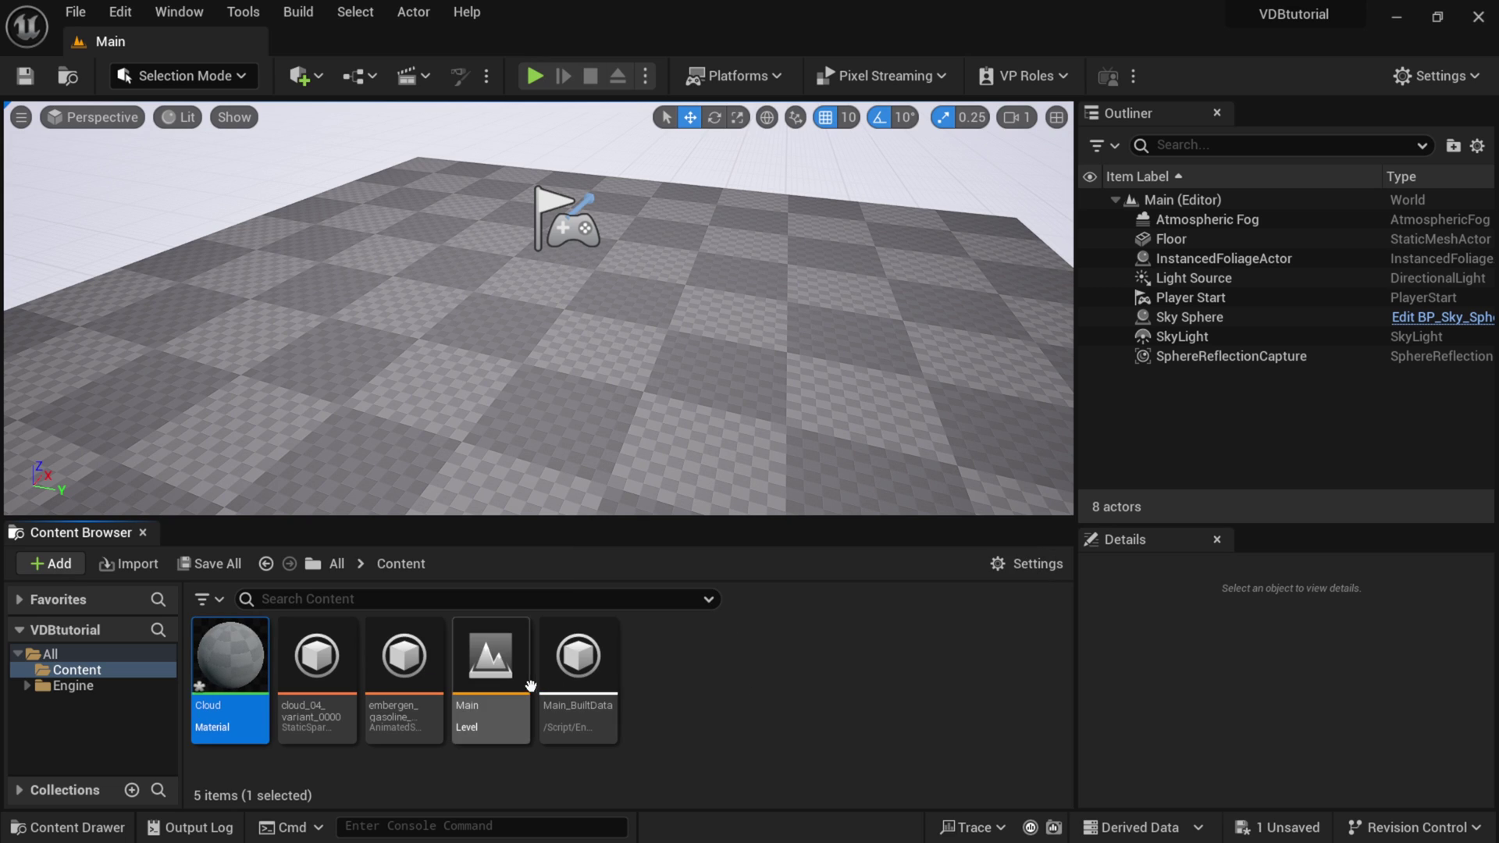
Set the Cloud material's domain to Volume and blend mode to Additive.
{"action": "double_click", "coordinate": [219, 657]}
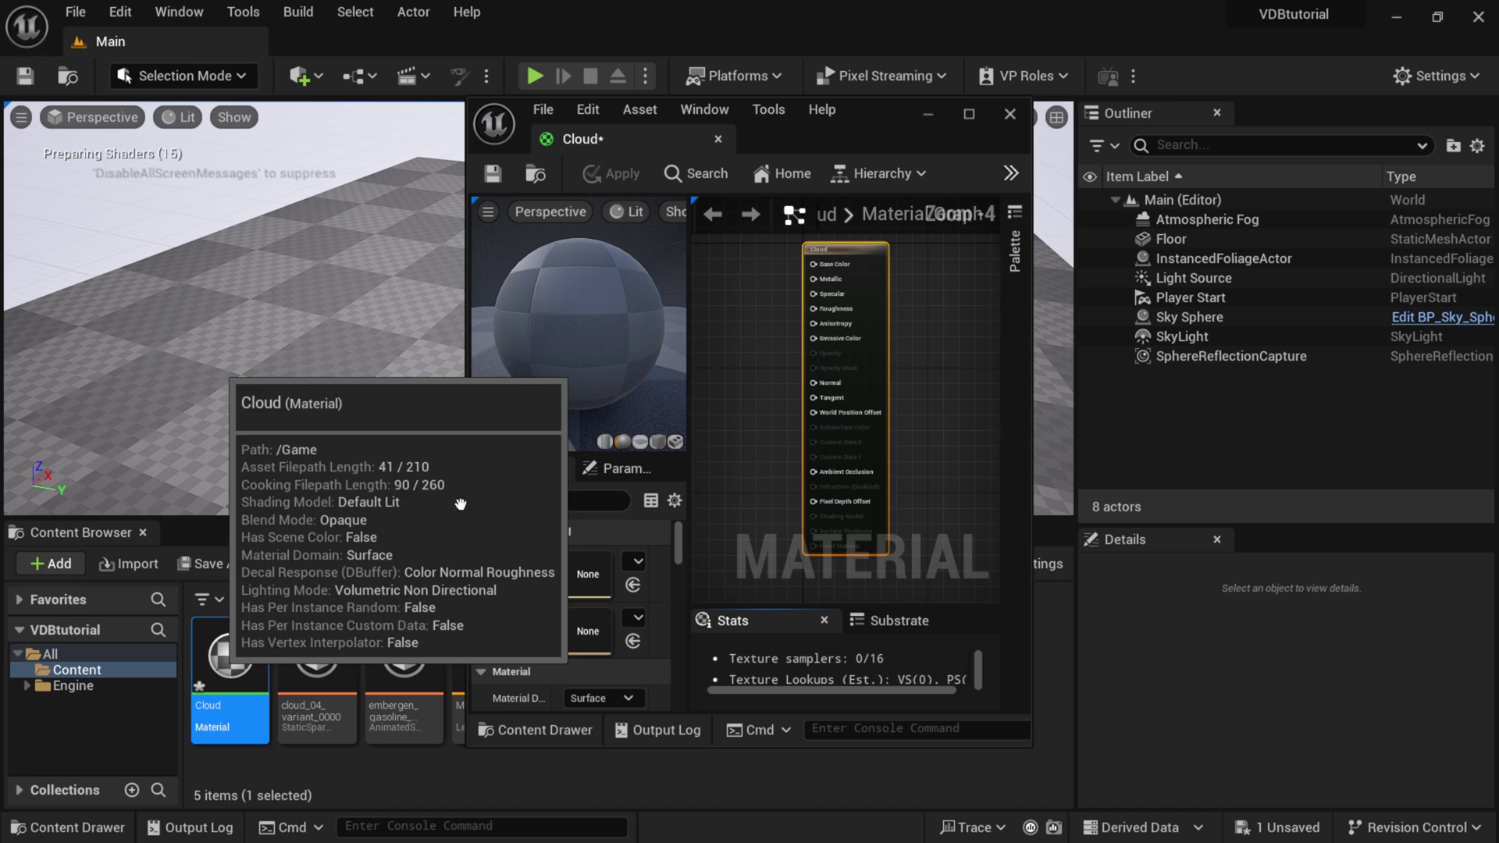
{"action": "left_click", "coordinate": [963, 109]}
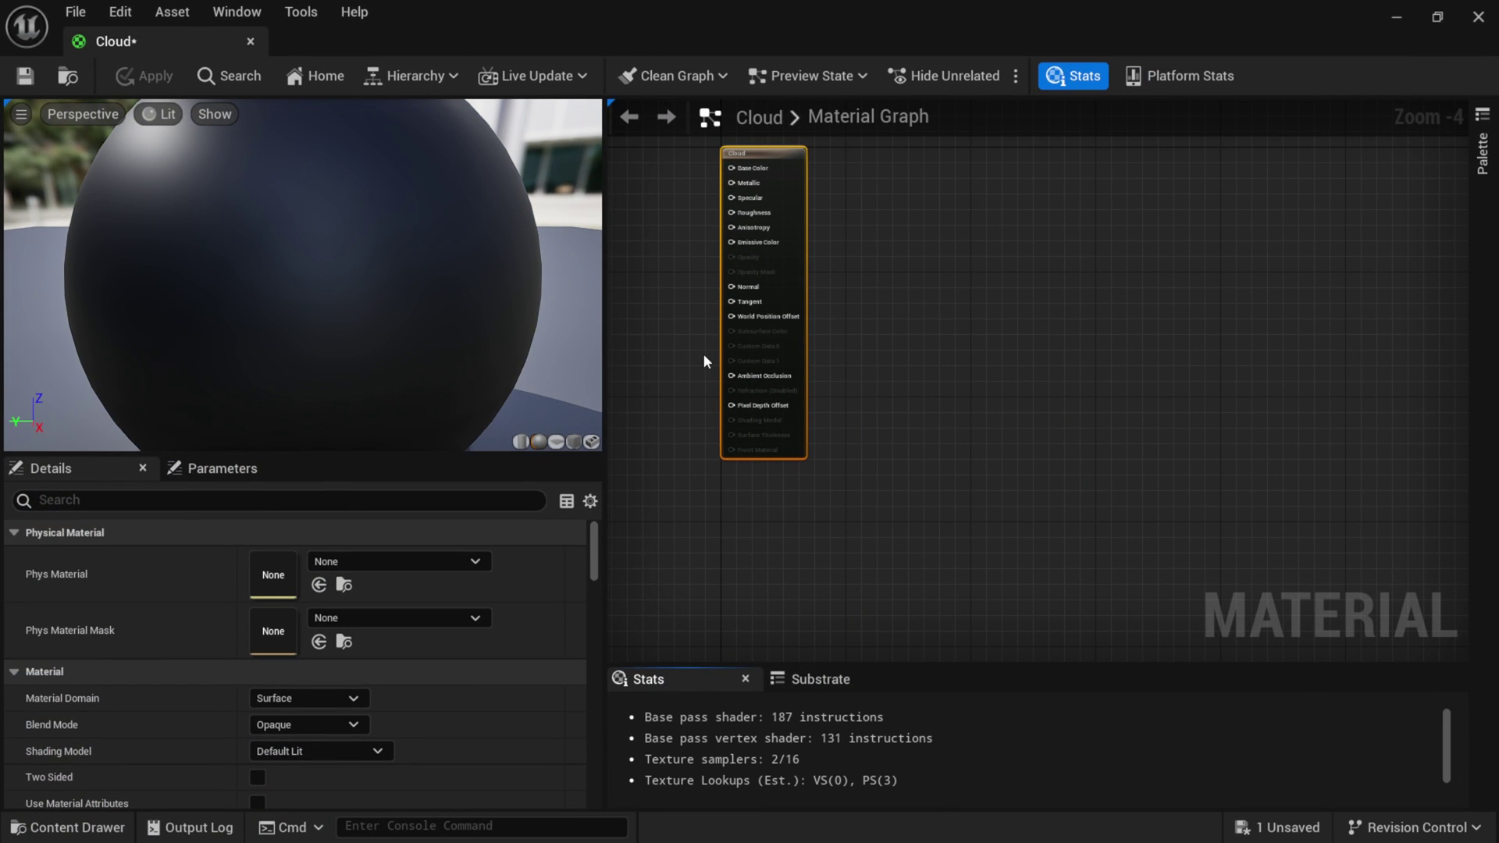
{"action": "scroll", "coordinate": [703, 353], "scroll_direction": "up", "scroll_amount": 3}
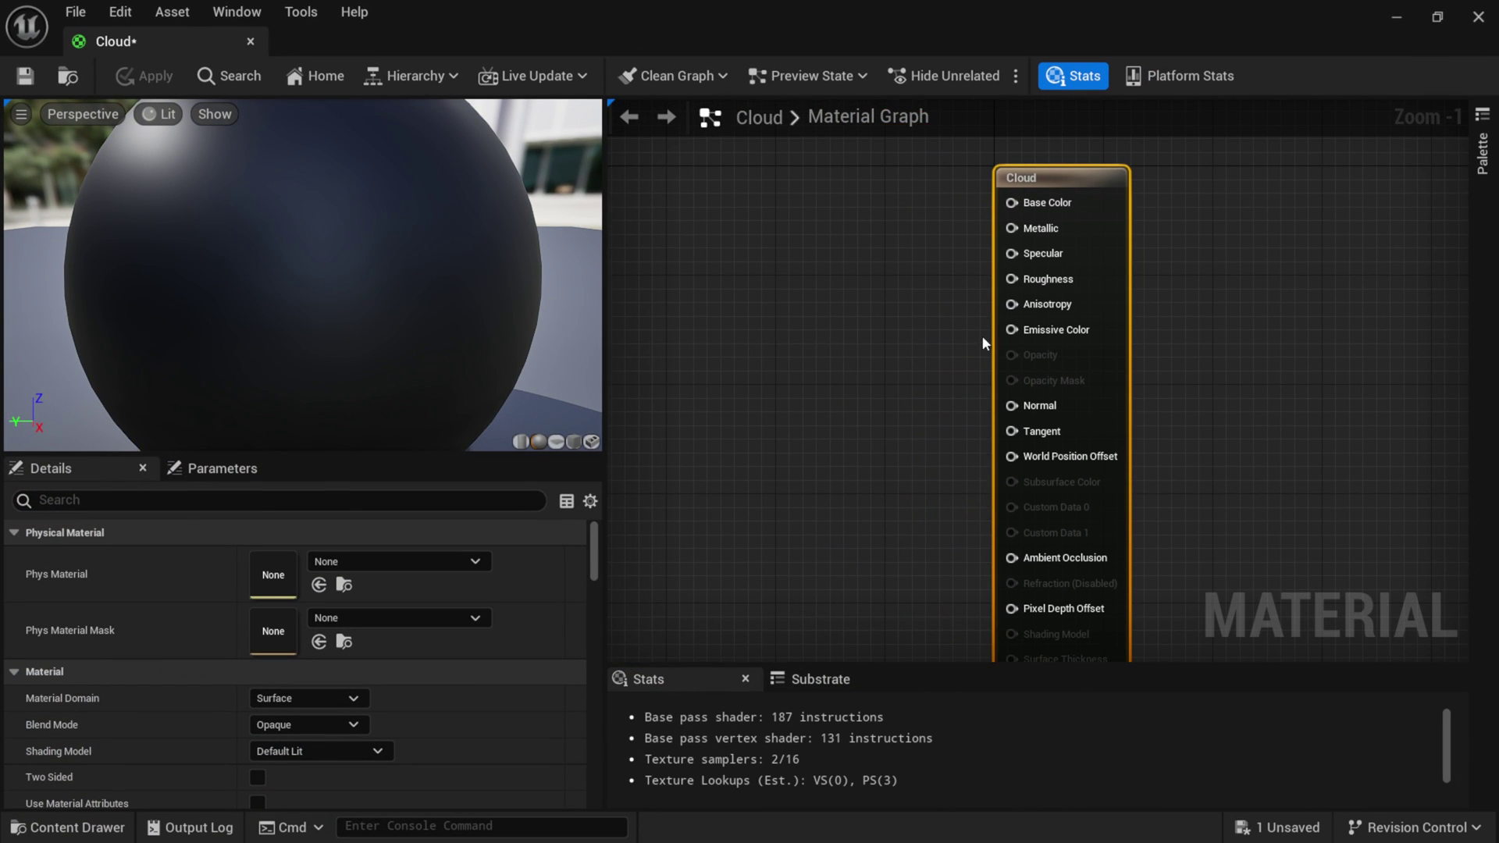
{"action": "left_click_drag", "start_coordinate": [1062, 178], "coordinate": [1007, 179]}
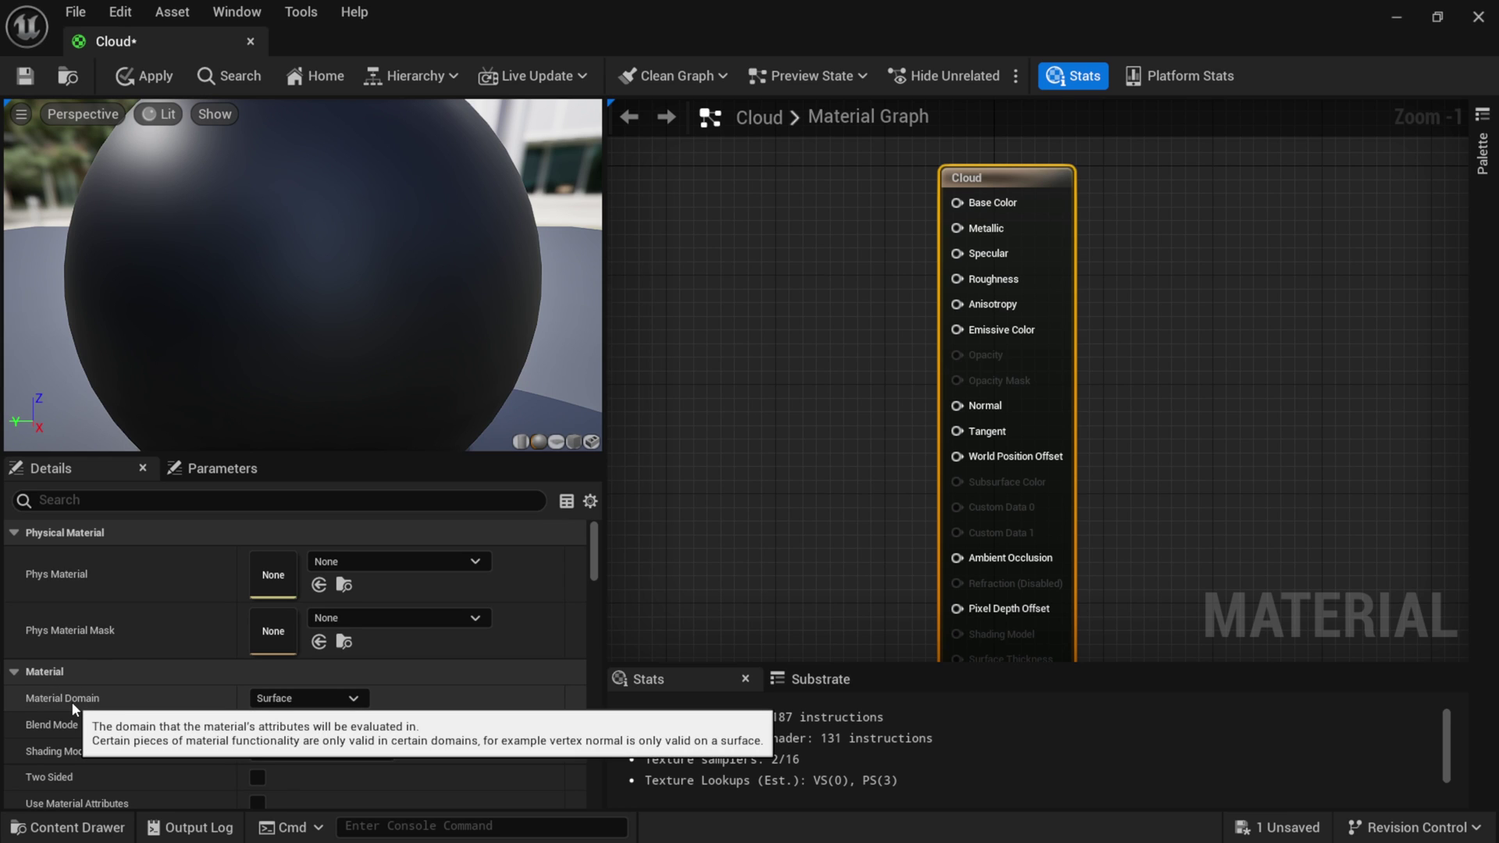
{"action": "left_click", "coordinate": [359, 695]}
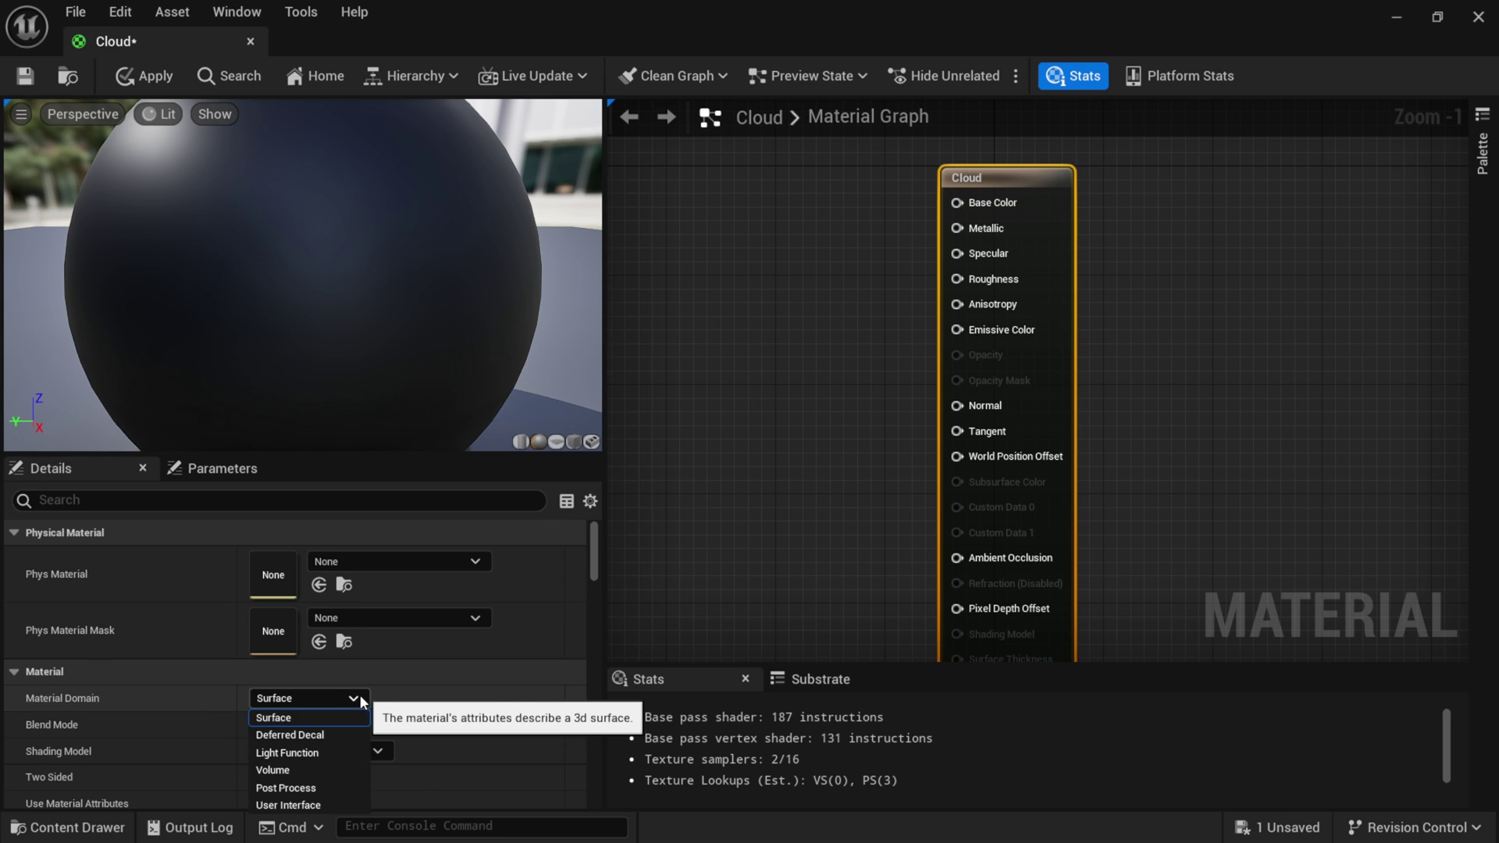
{"action": "left_click", "coordinate": [304, 771]}
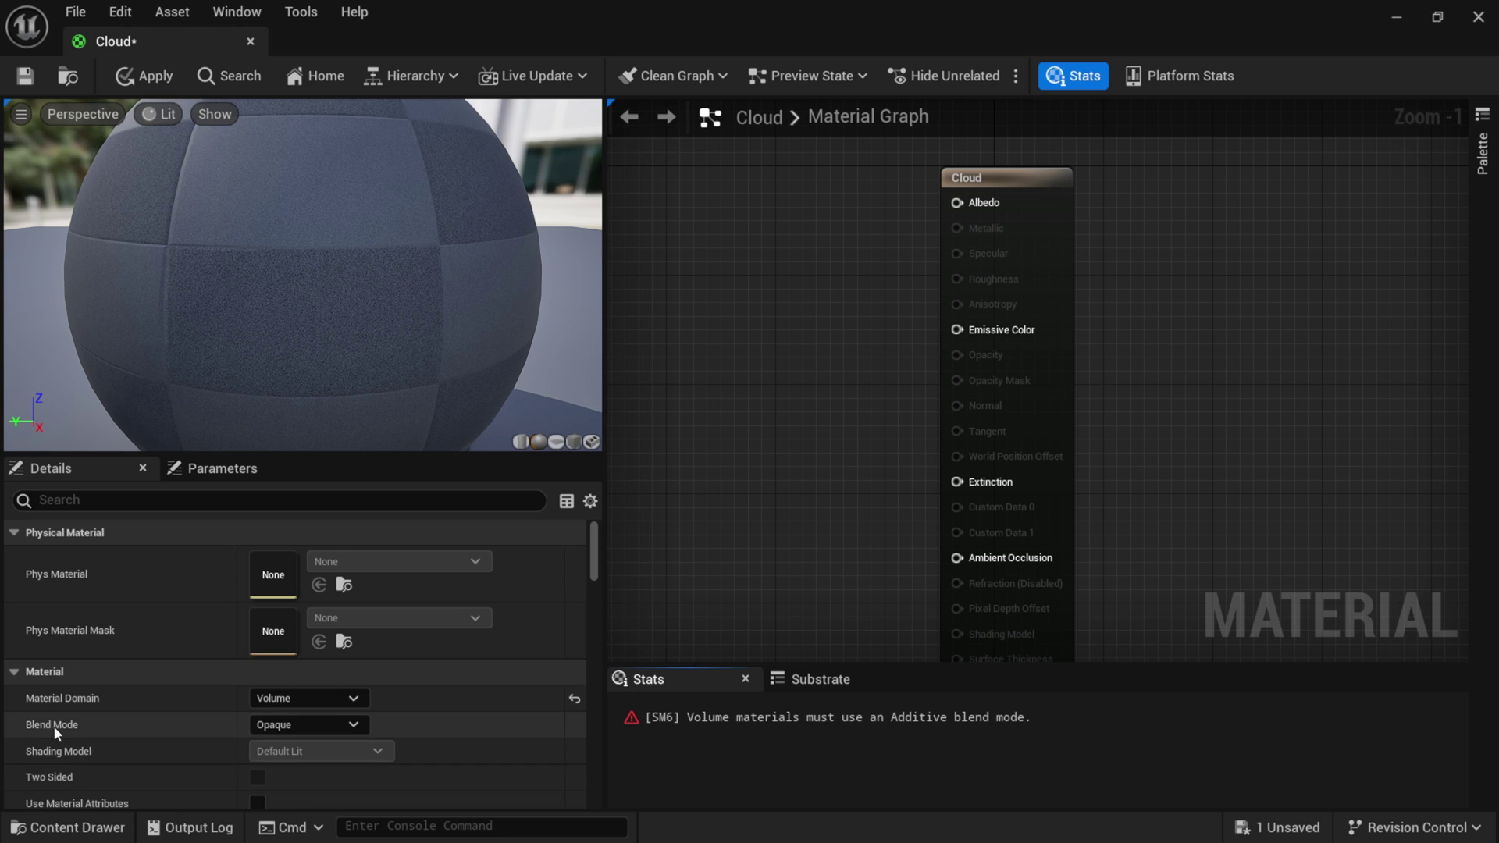
{"action": "left_click", "coordinate": [328, 726]}
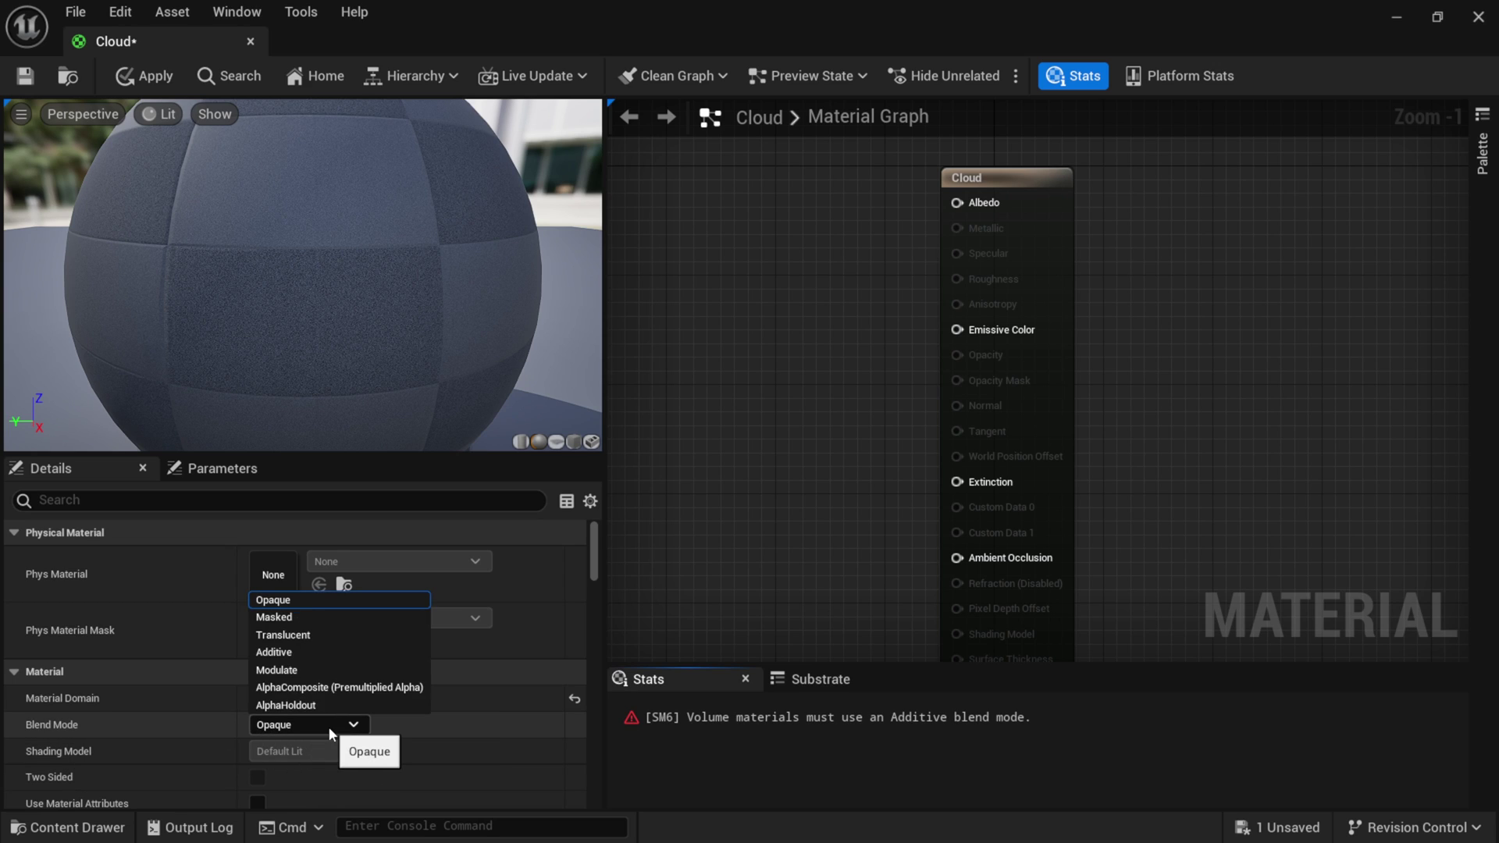
{"action": "left_click", "coordinate": [297, 651]}
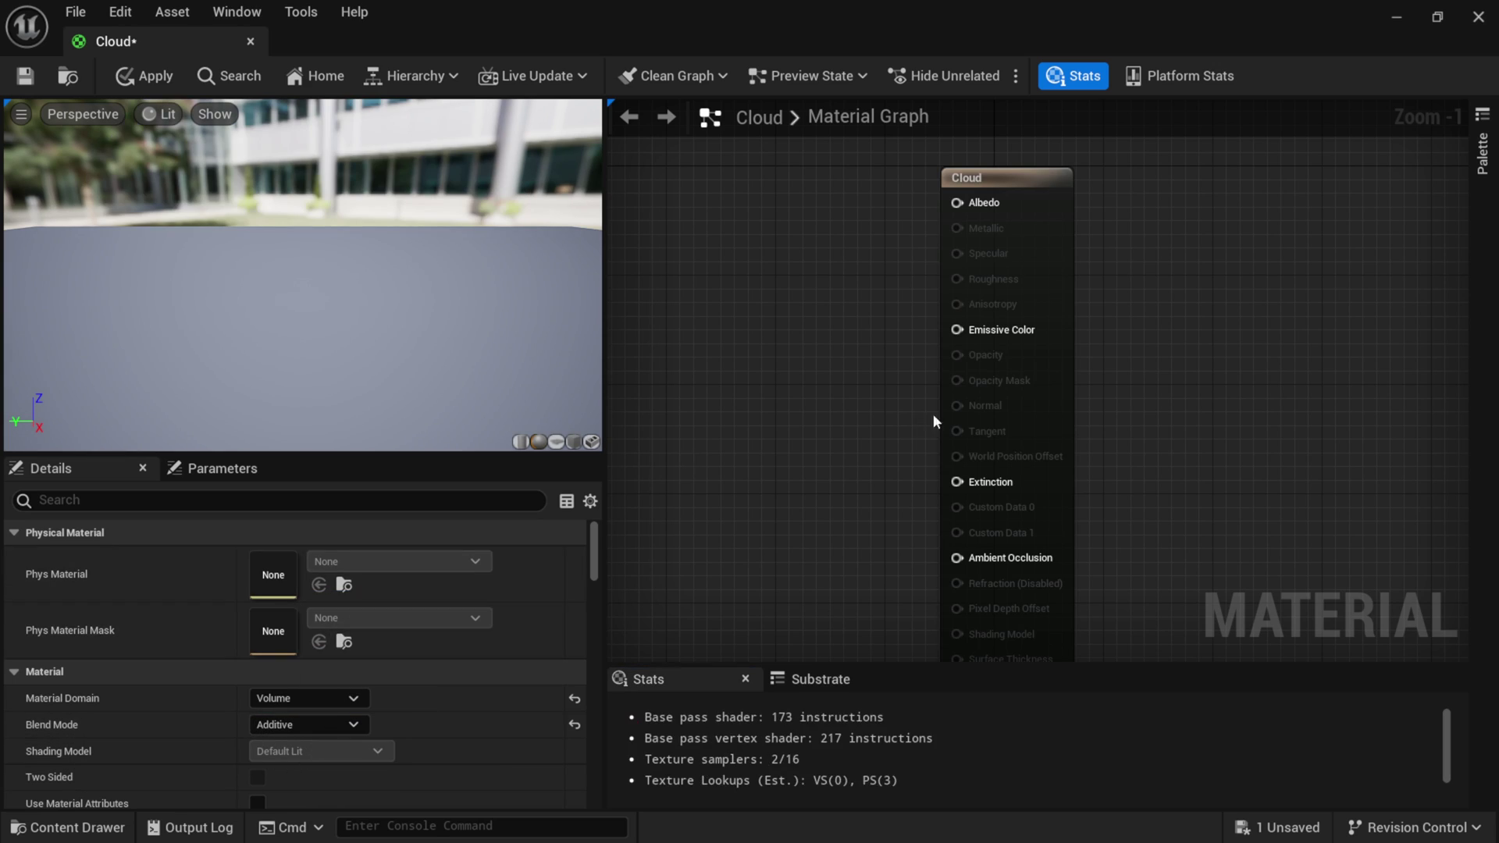
{"action": "left_click_drag", "start_coordinate": [994, 177], "coordinate": [1131, 190]}
{"action": "left_click", "coordinate": [962, 211]}
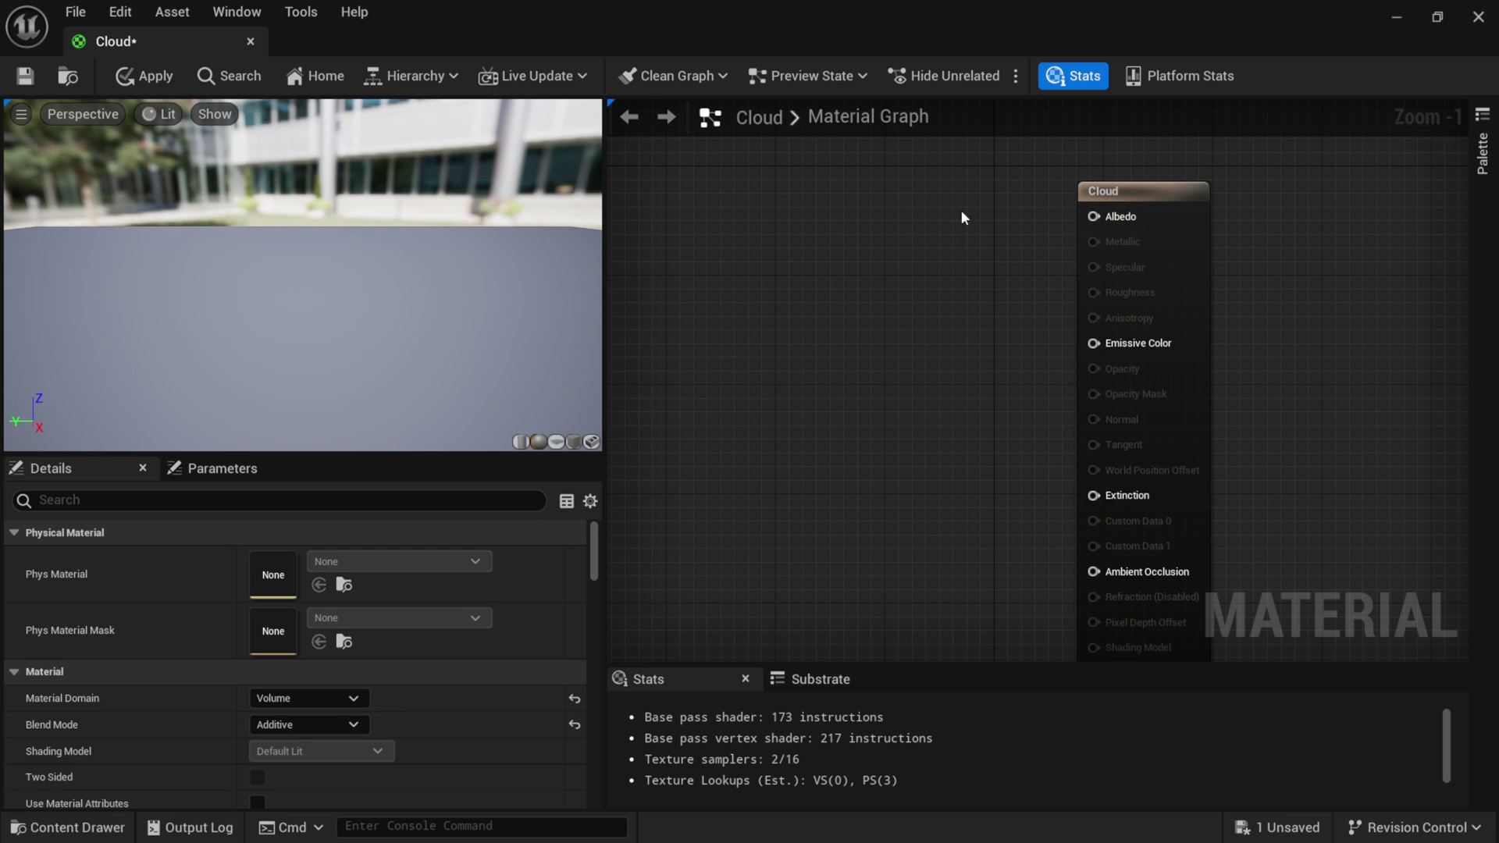
Add a white Constant3Vector wired into Albedo.
{"action": "left_click", "coordinate": [857, 207]}
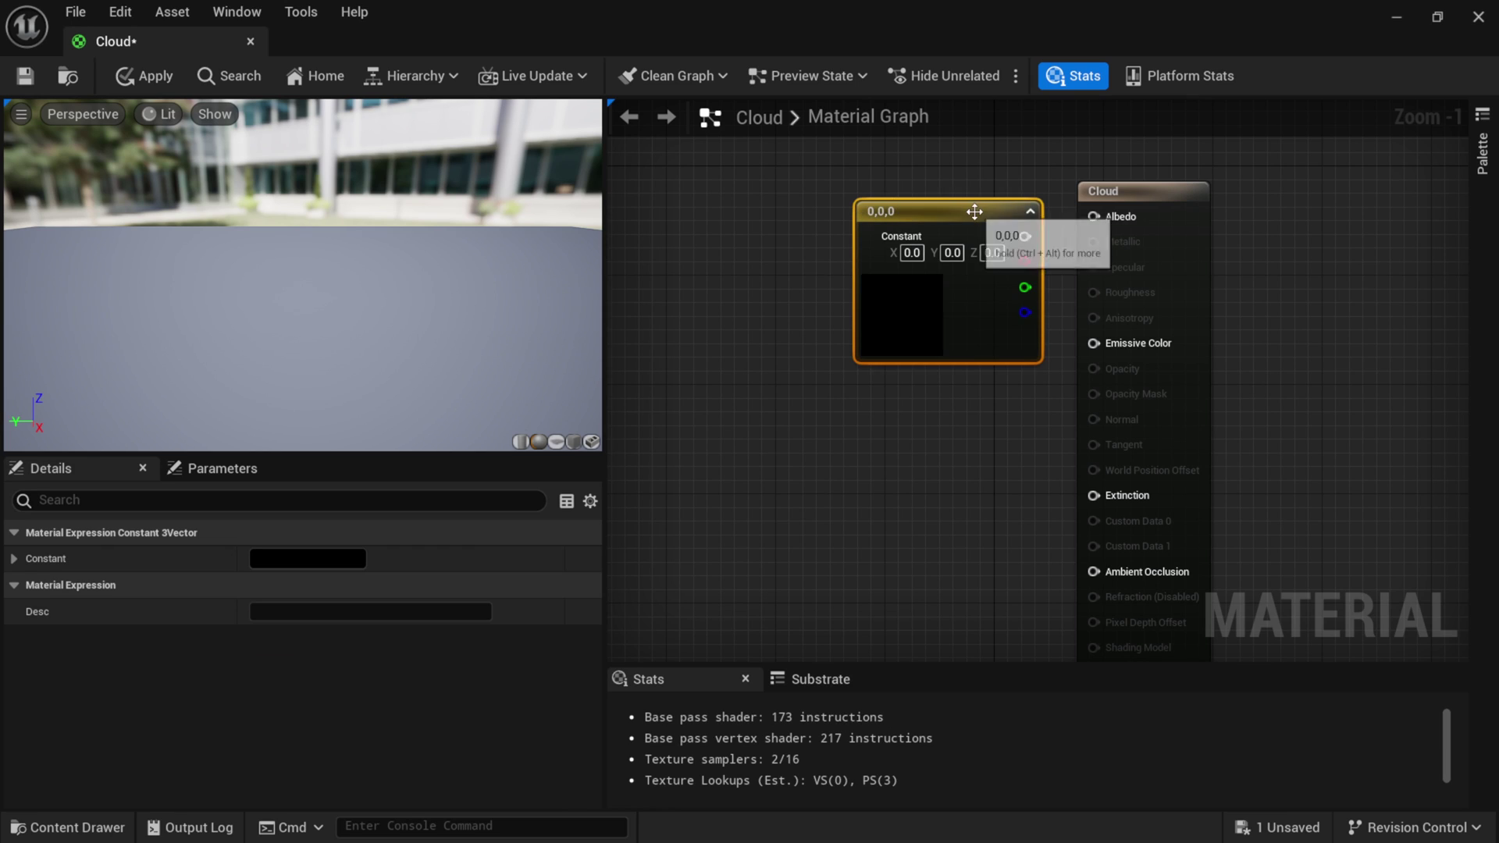
{"action": "left_click_drag", "start_coordinate": [970, 216], "coordinate": [944, 210]}
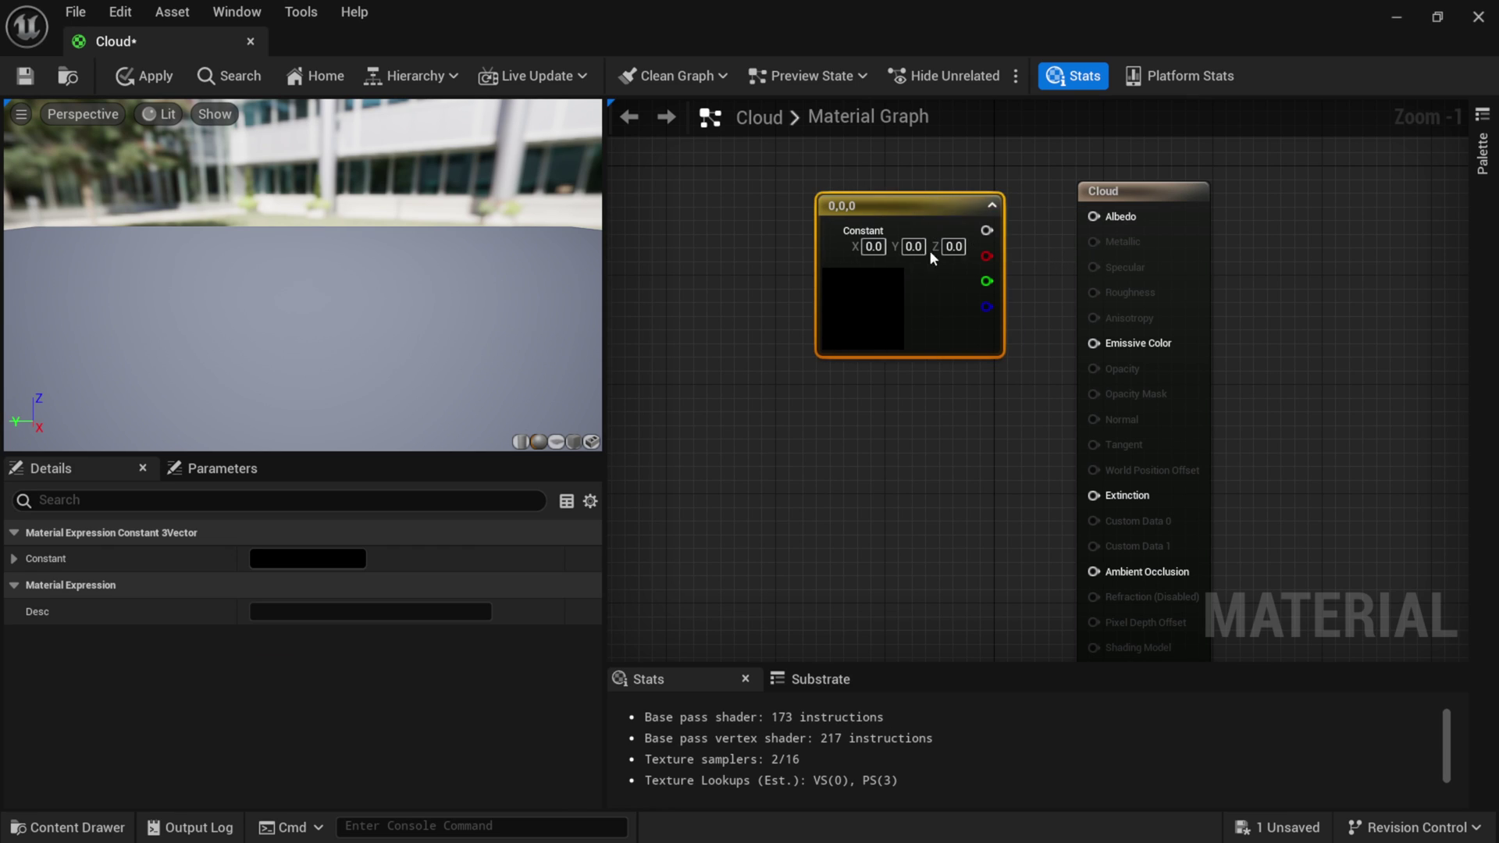
{"action": "left_click_drag", "start_coordinate": [987, 231], "coordinate": [1109, 218]}
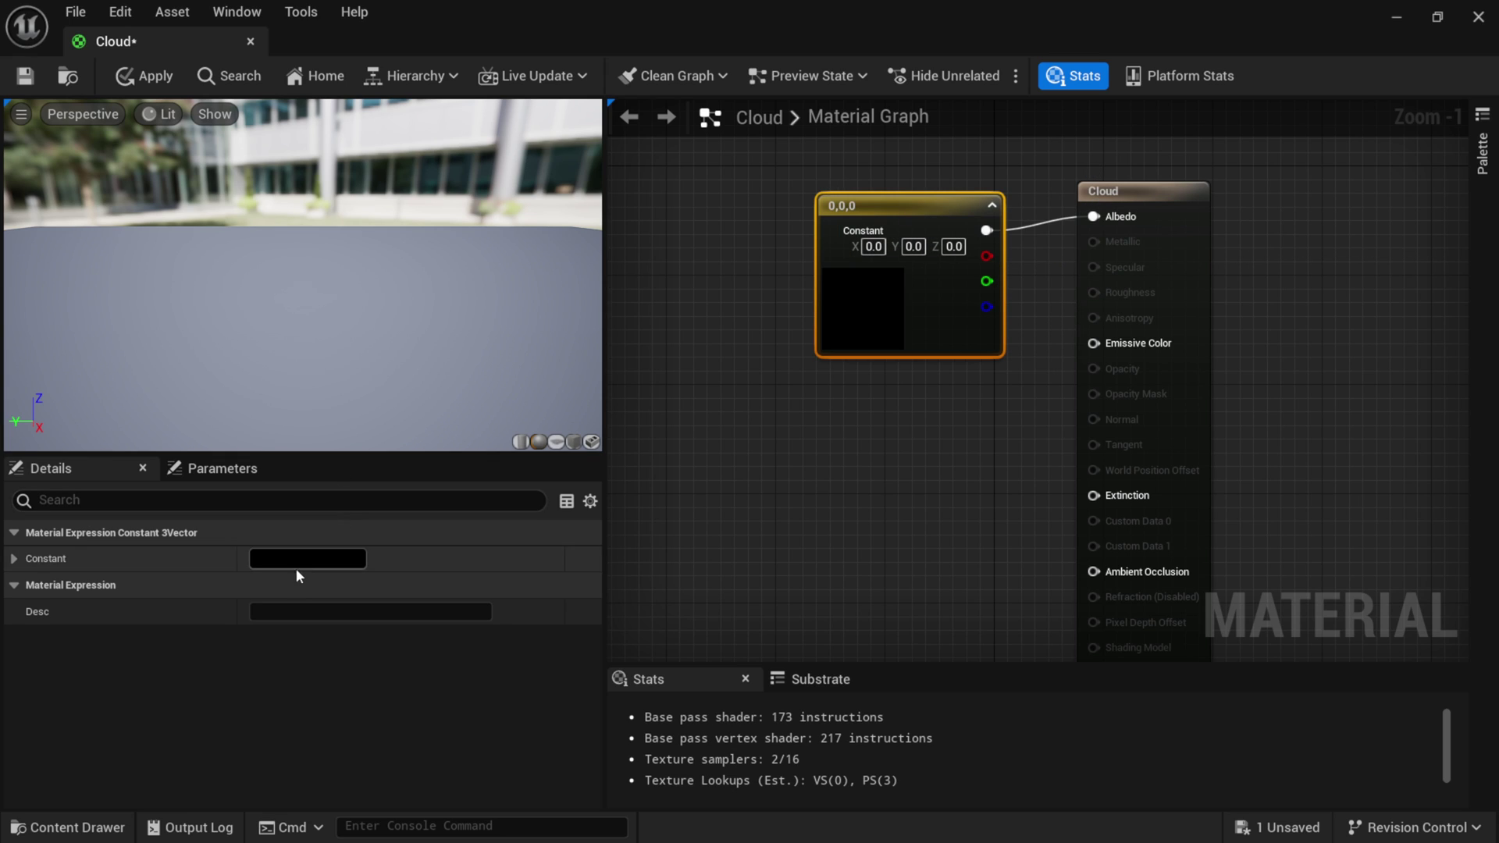
{"action": "left_click", "coordinate": [303, 562]}
{"action": "left_click_drag", "start_coordinate": [579, 582], "coordinate": [587, 336]}
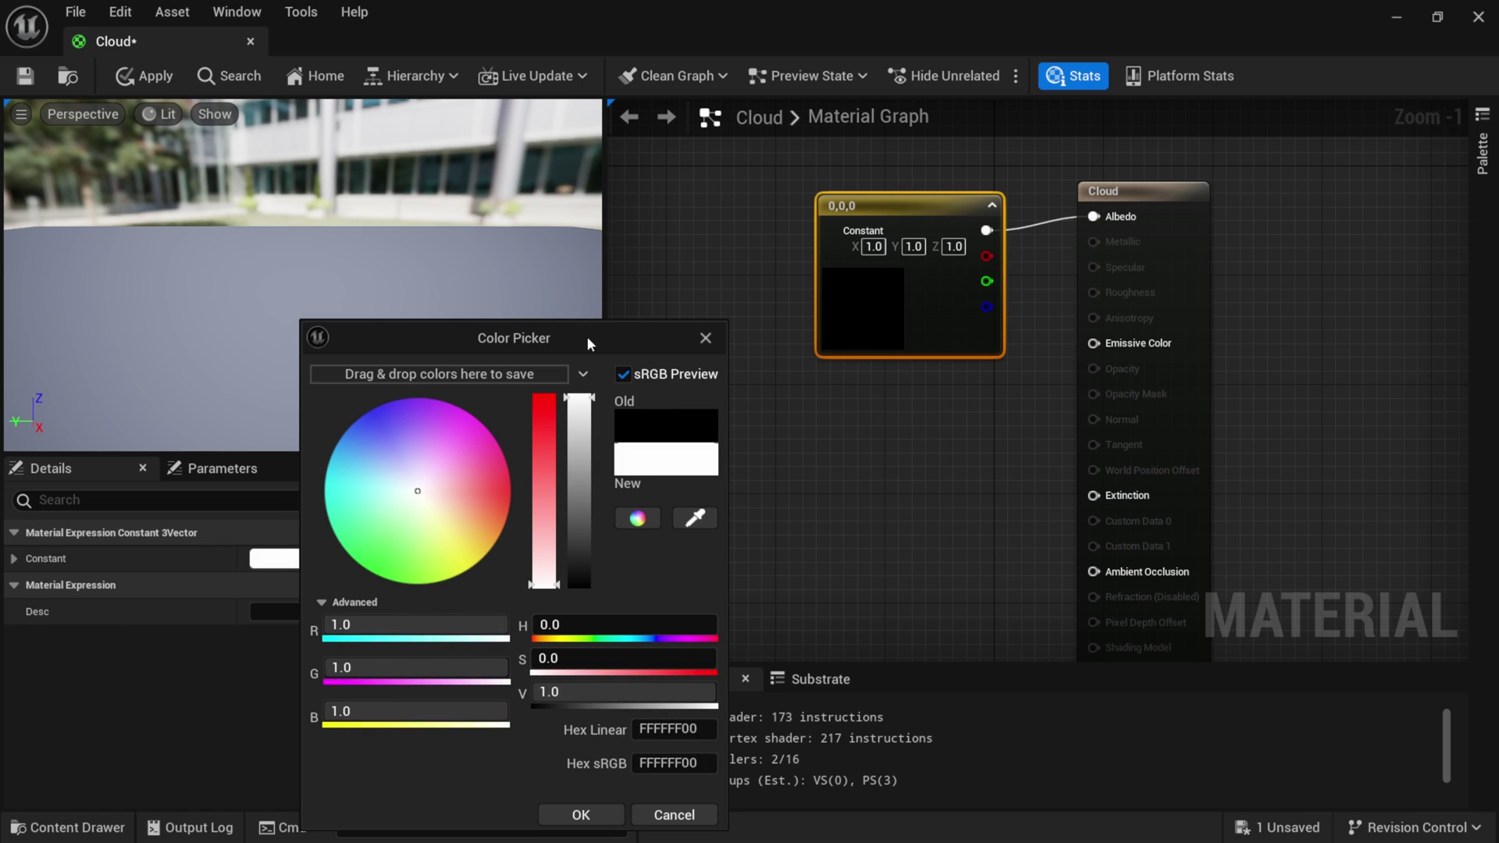
{"action": "left_click", "coordinate": [581, 815]}
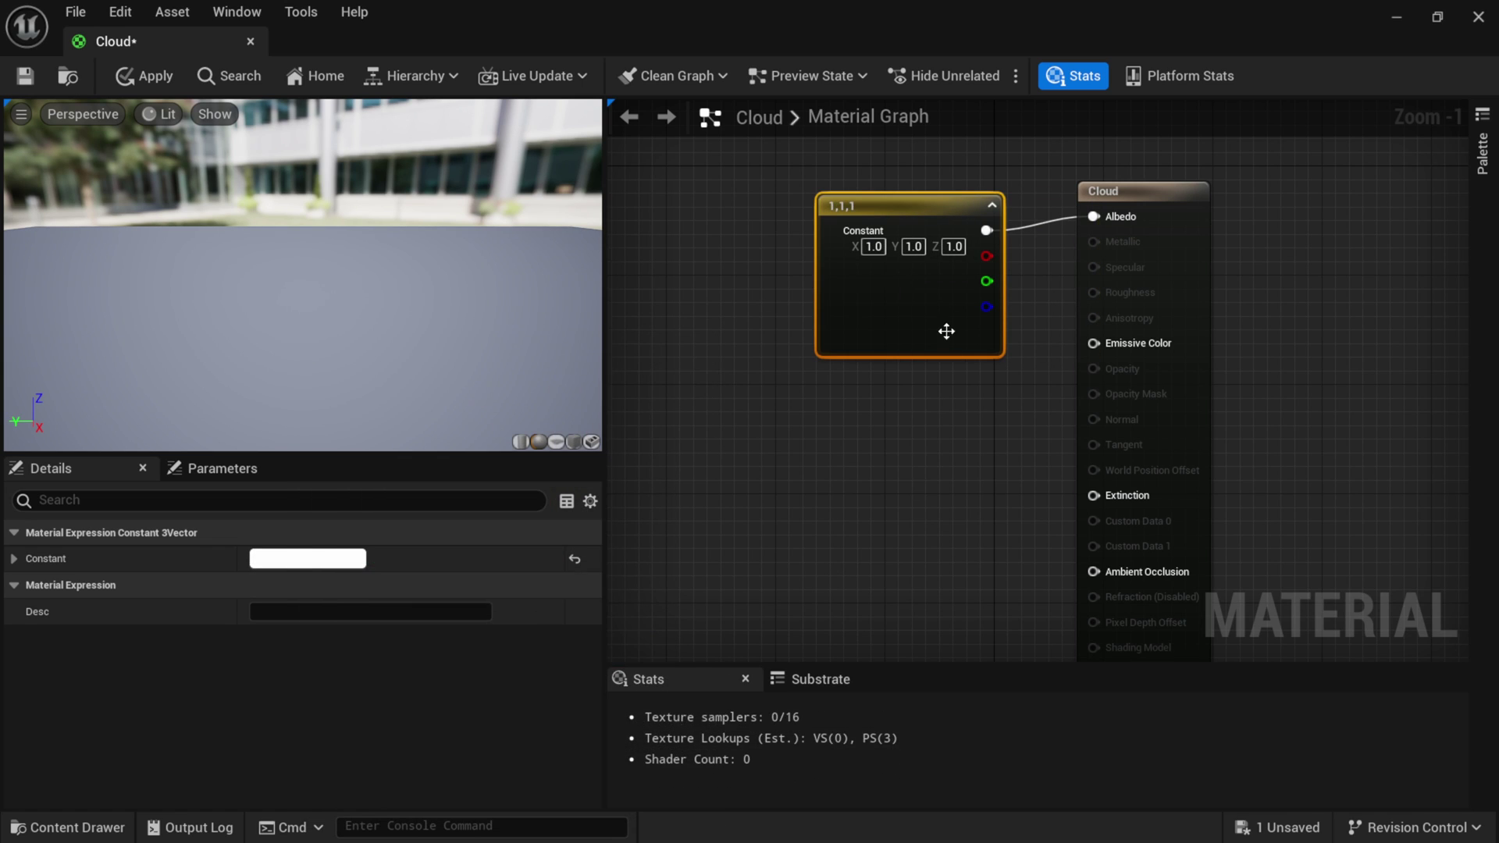
Convert the constant into a vector parameter named ScatteringColor.
{"action": "right_click", "coordinate": [868, 208]}
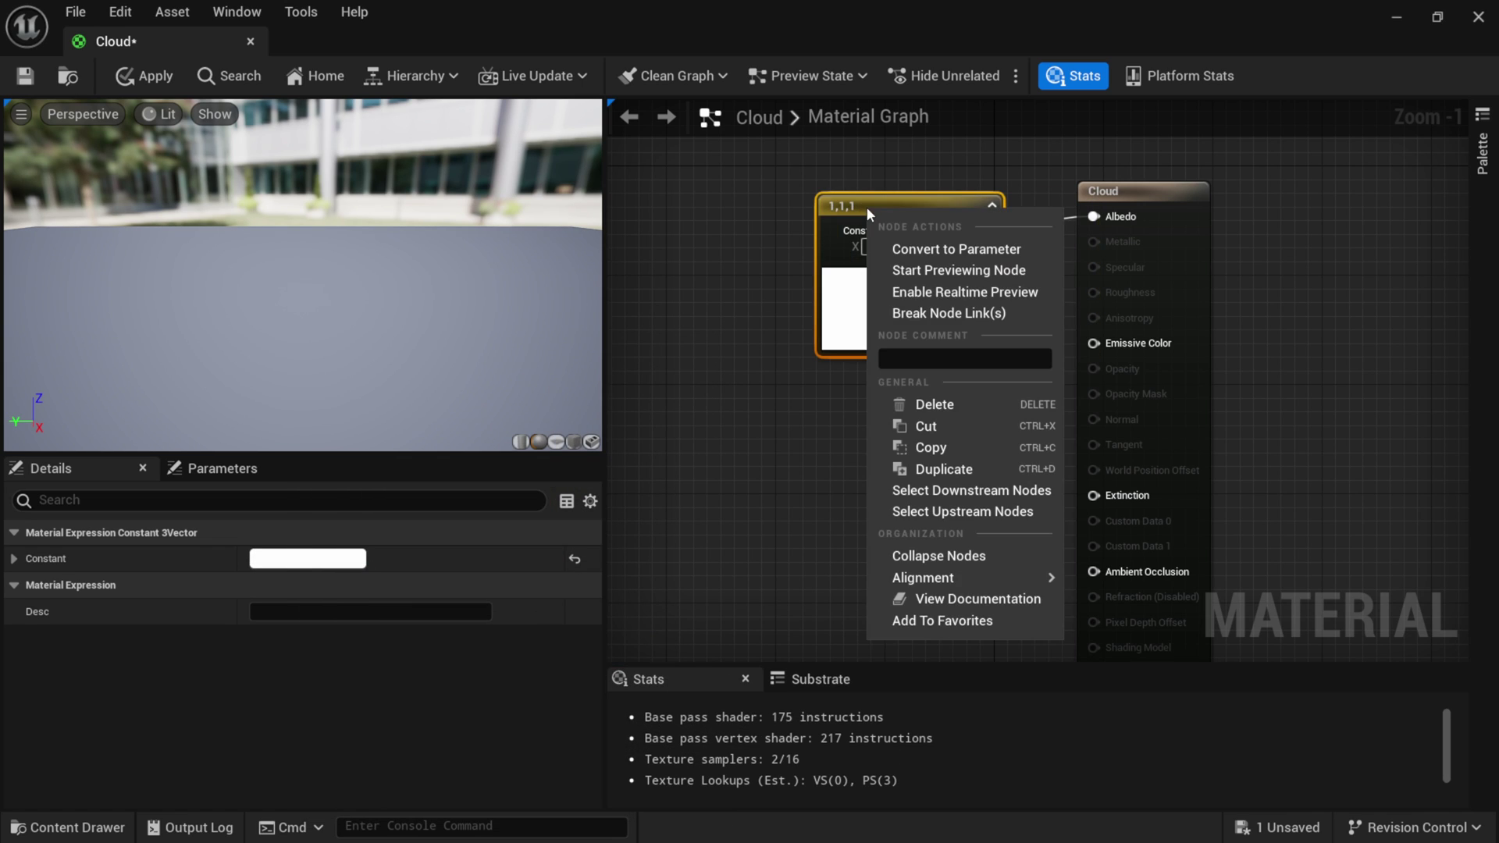
{"action": "left_click", "coordinate": [983, 250]}
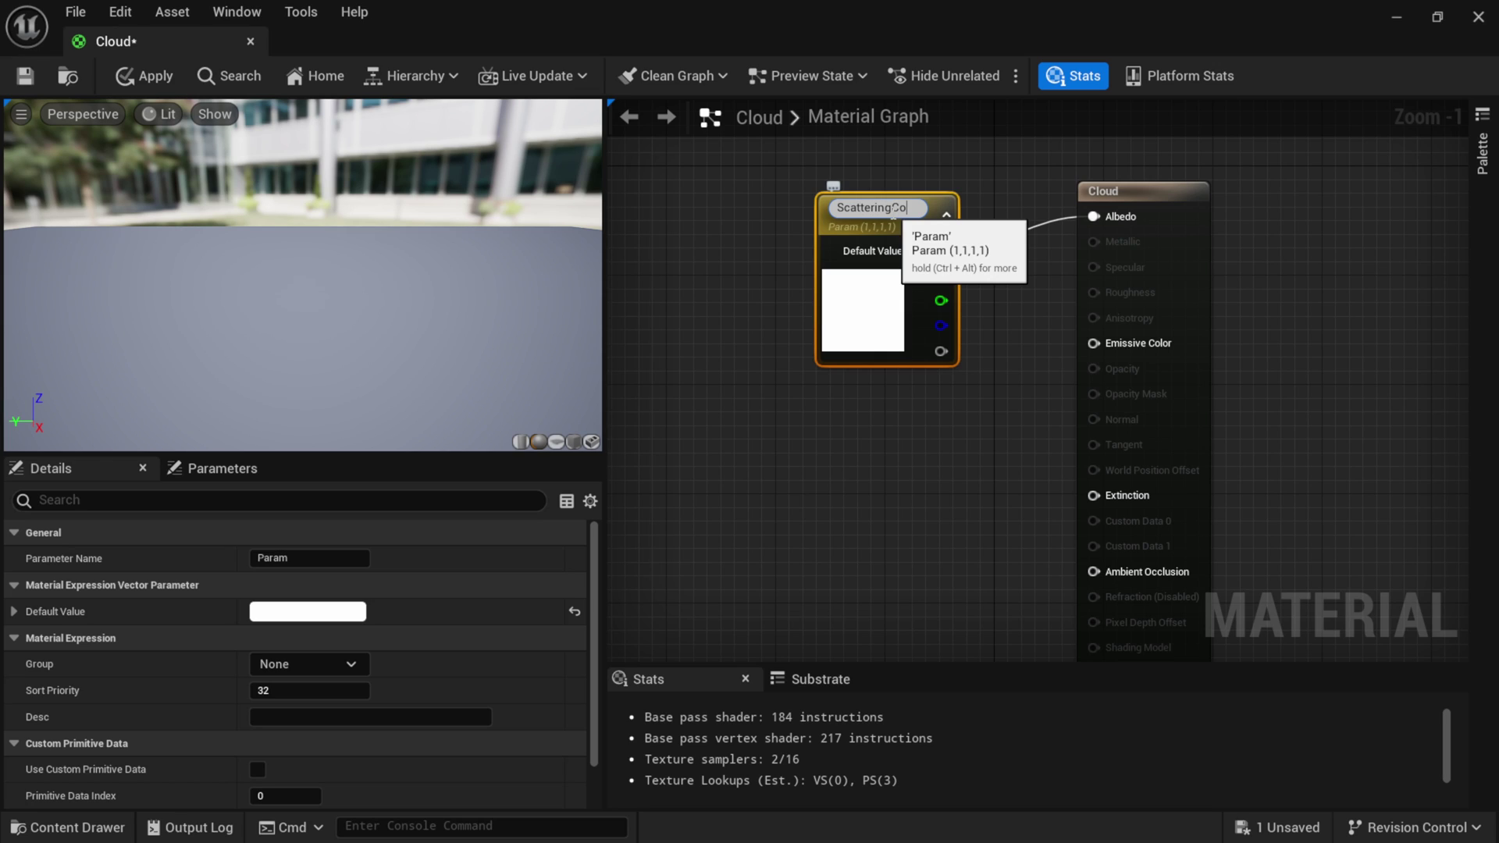
{"action": "type", "text": "ScatteringColor"}
{"action": "key", "text": "Return"}
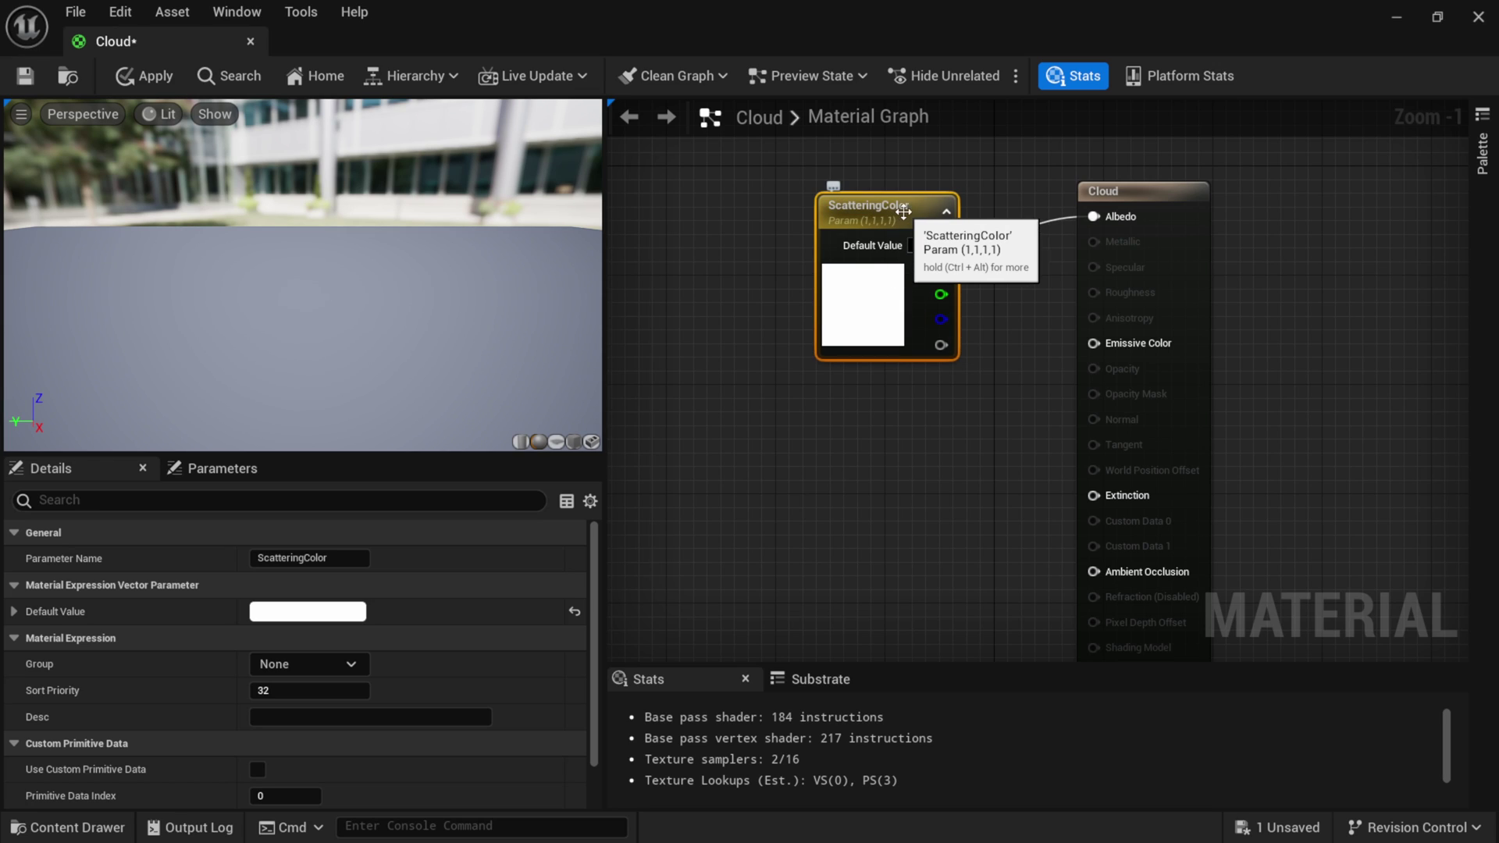
{"action": "left_click_drag", "start_coordinate": [896, 218], "coordinate": [918, 187]}
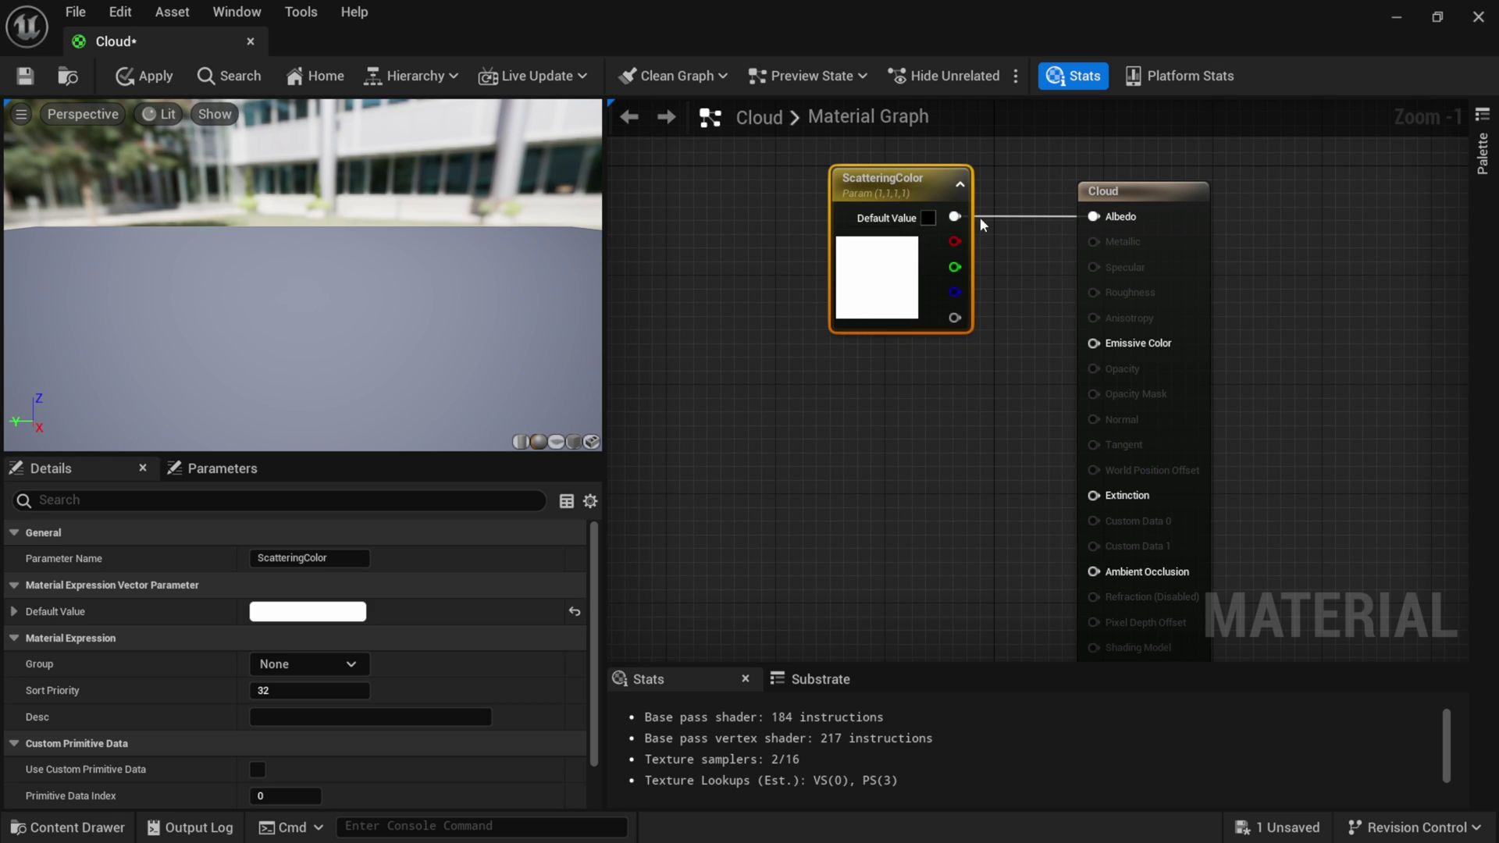
{"action": "left_click_drag", "start_coordinate": [1133, 200], "coordinate": [1138, 247]}
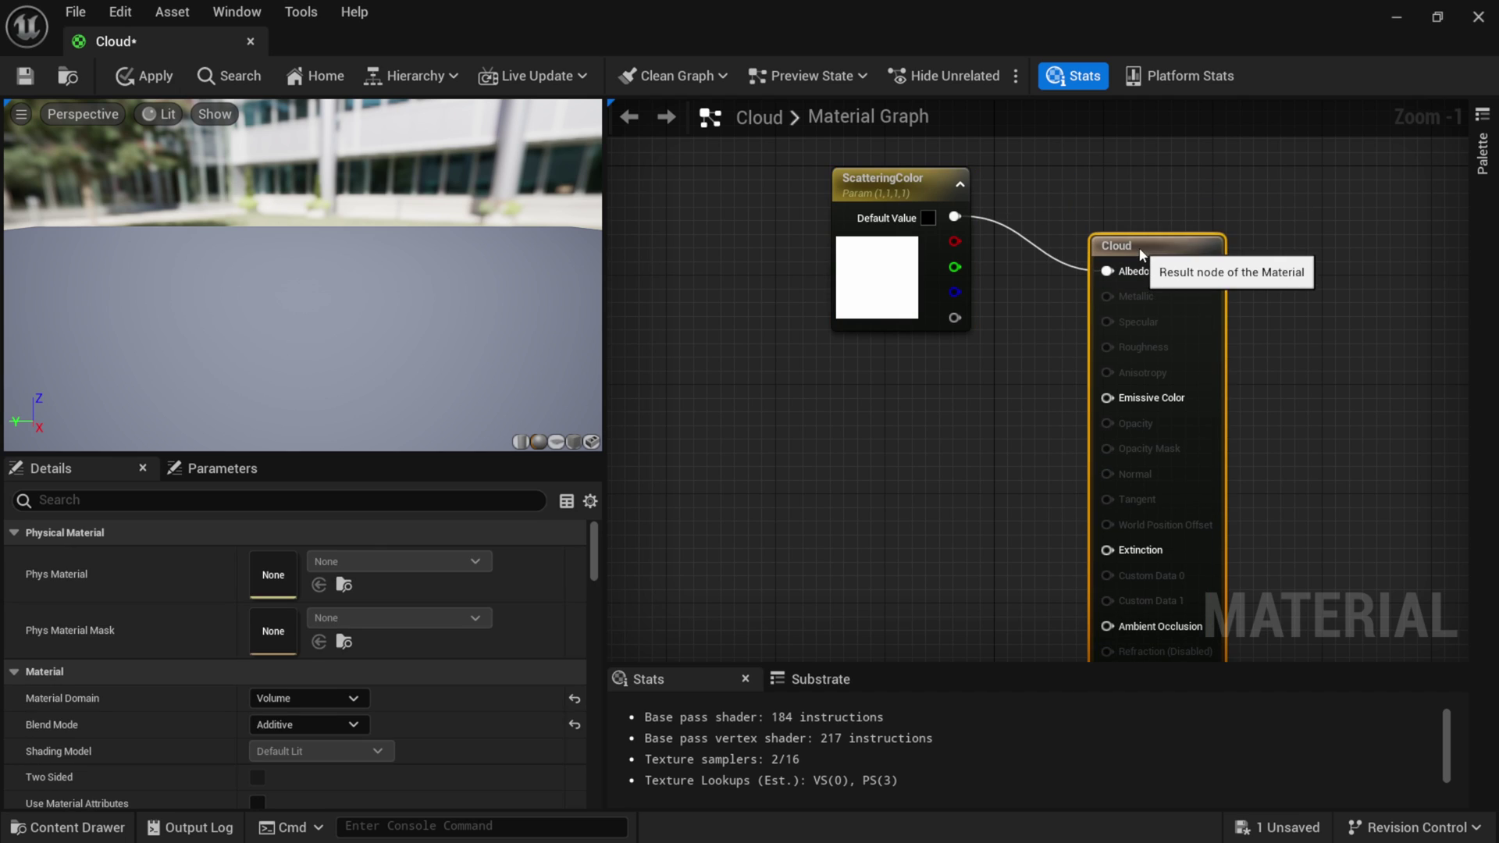
{"action": "mouse_move", "coordinate": [940, 396]}
{"action": "right_mouse_down"}
{"action": "mouse_move", "coordinate": [897, 367]}
{"action": "mouse_move", "coordinate": [923, 385]}
{"action": "right_mouse_up"}
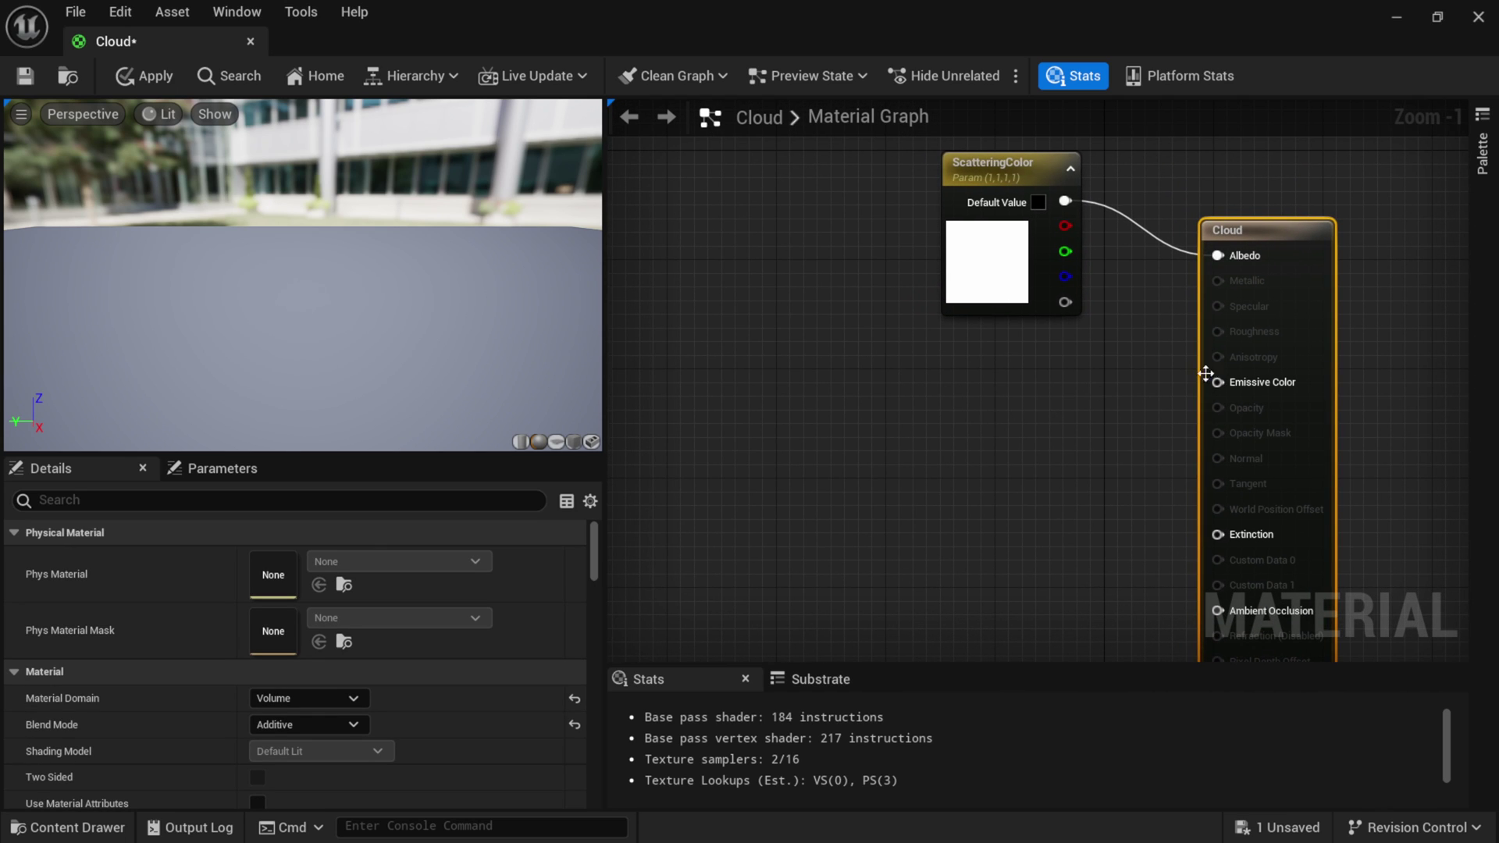
{"action": "left_click_drag", "start_coordinate": [1217, 381], "coordinate": [1048, 398]}
Add a Multiply node driving Emissive Color.
{"action": "type", "text": "multi"}
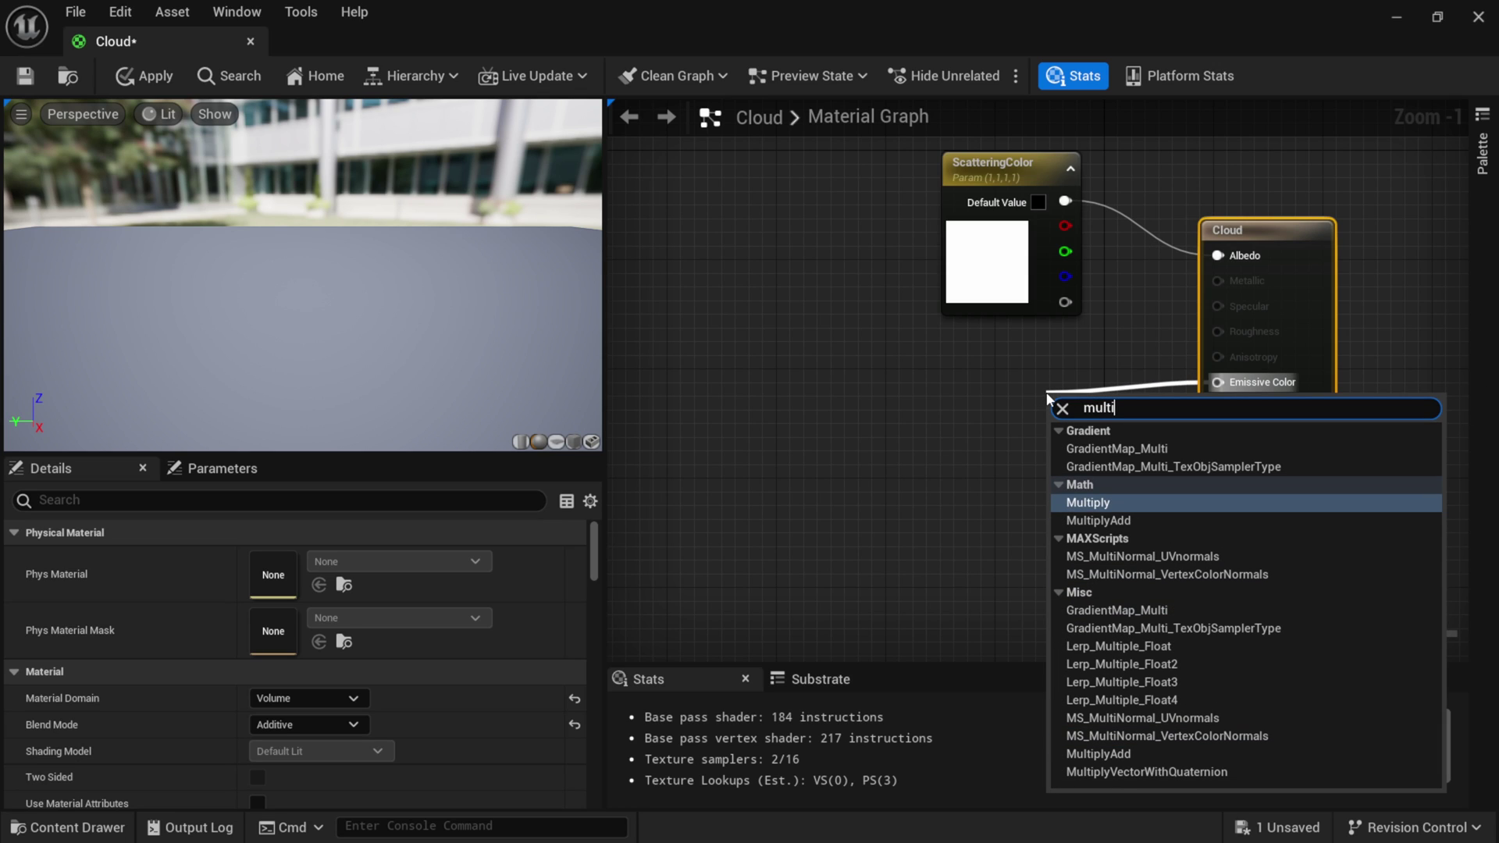
{"action": "left_click", "coordinate": [1097, 502]}
{"action": "left_click_drag", "start_coordinate": [1069, 404], "coordinate": [991, 381]}
Feed Multiply B with a Blackbody Parameter scalar of 1.0 and save the material.
{"action": "left_click_drag", "start_coordinate": [985, 442], "coordinate": [868, 466]}
{"action": "type", "text": "sca"}
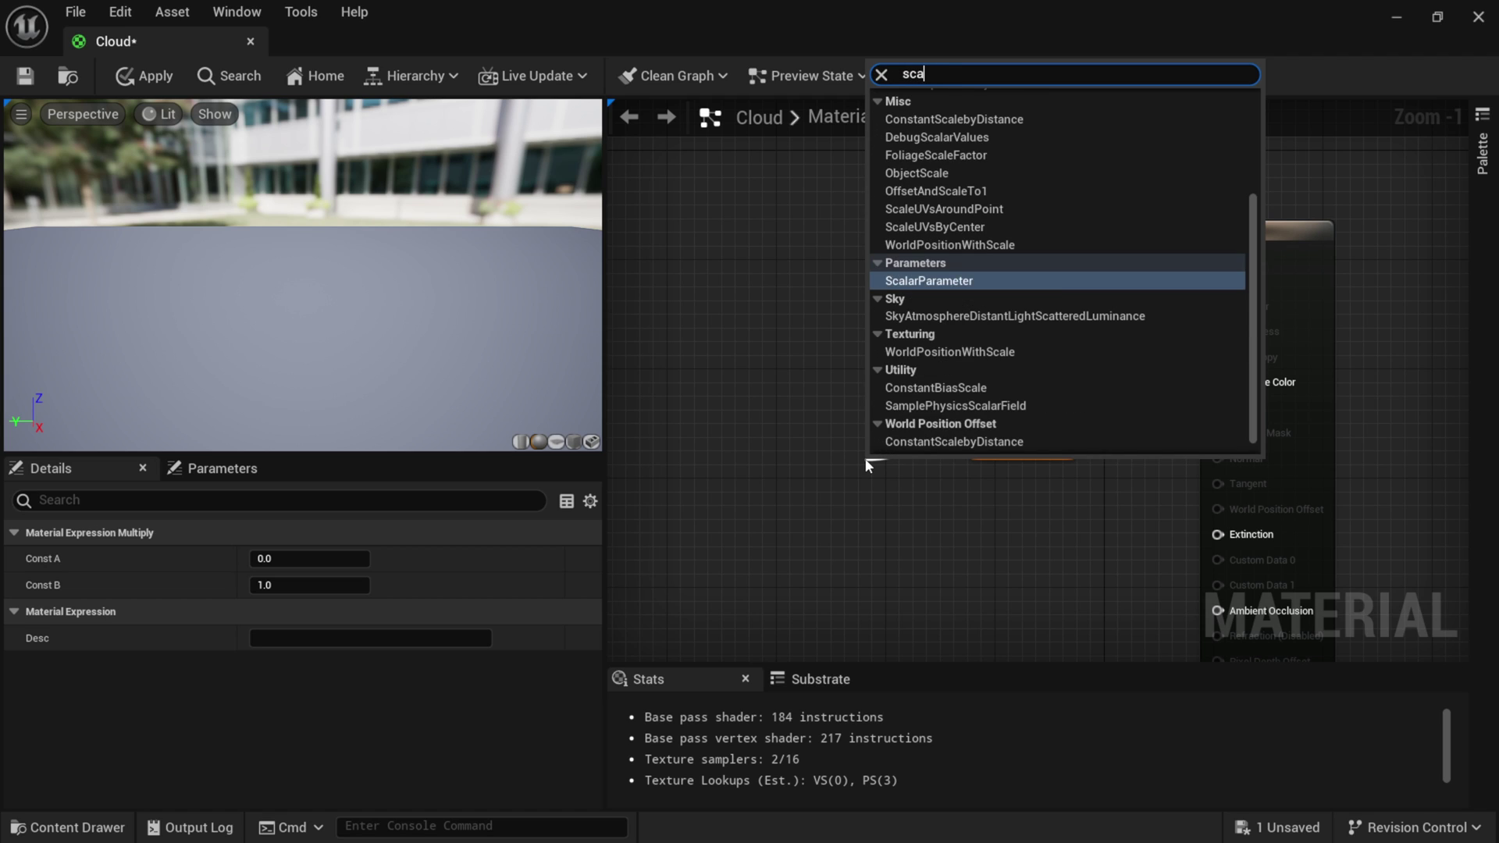
{"action": "type", "text": "lar"}
{"action": "left_click", "coordinate": [942, 188]}
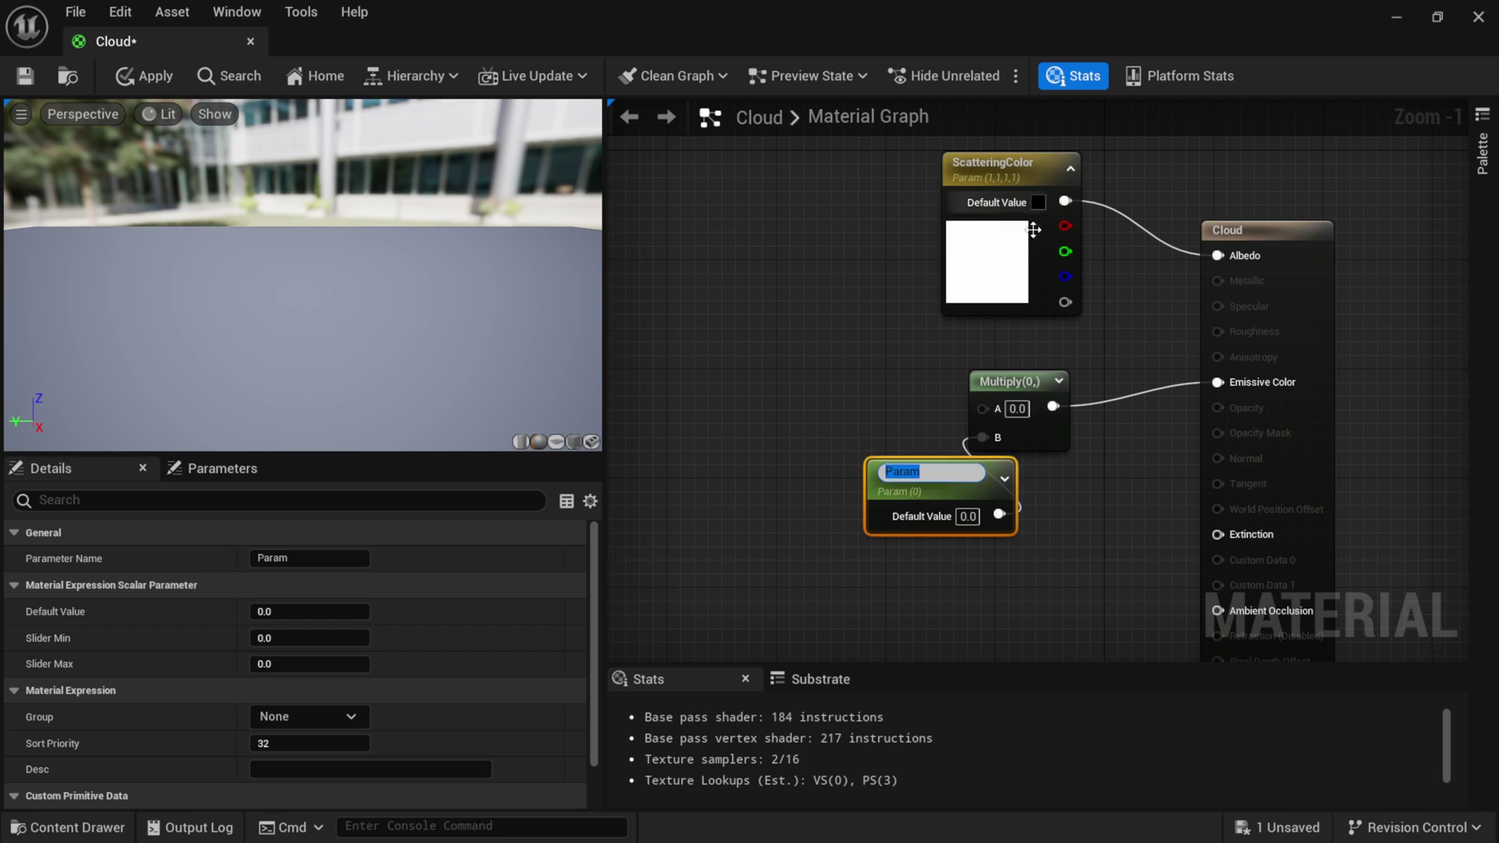
{"action": "left_click_drag", "start_coordinate": [918, 470], "coordinate": [831, 420]}
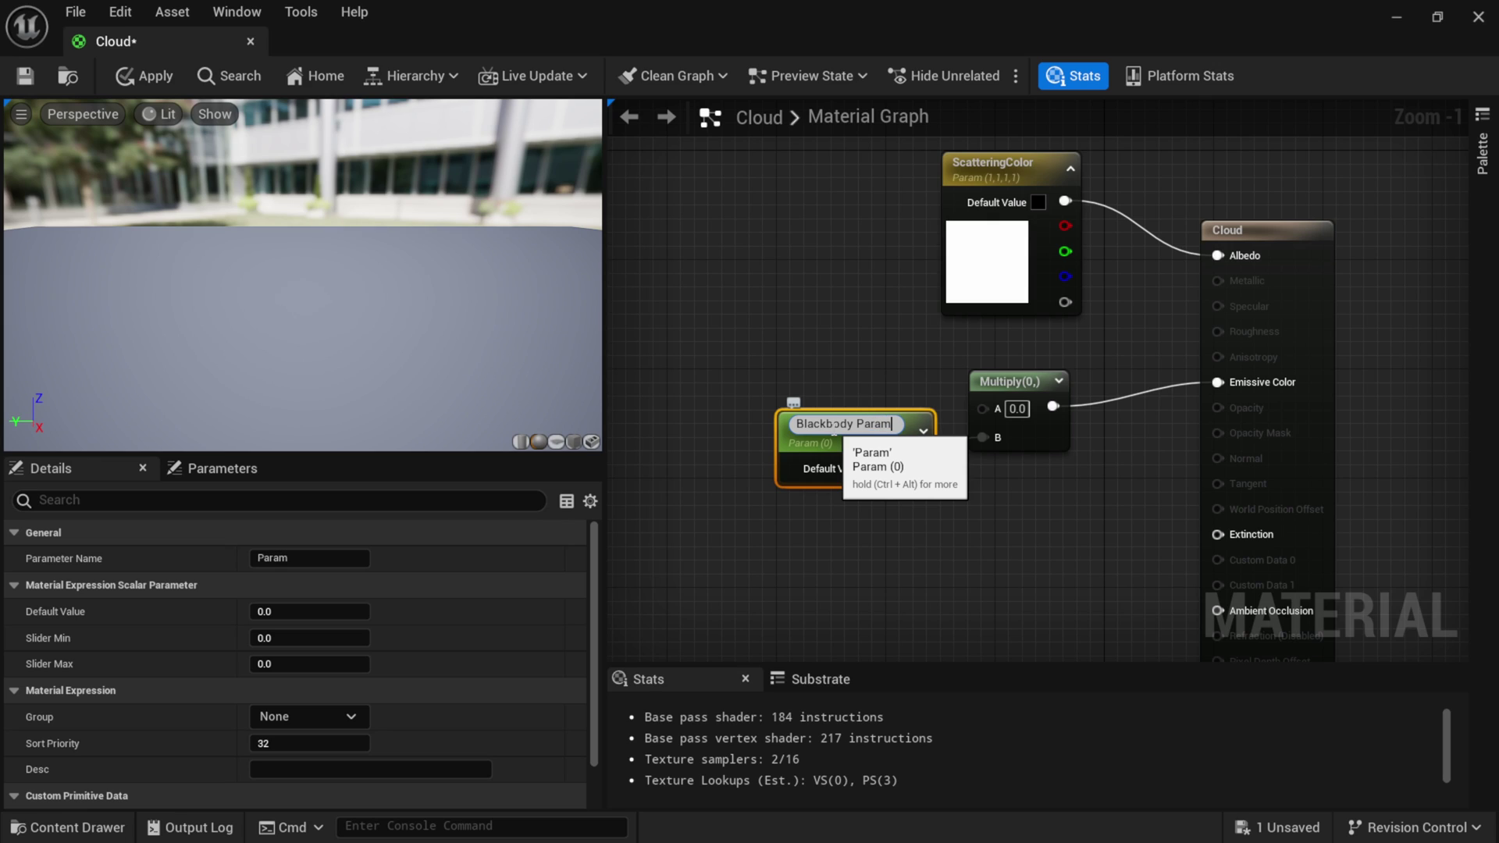
{"action": "key", "text": "Return"}
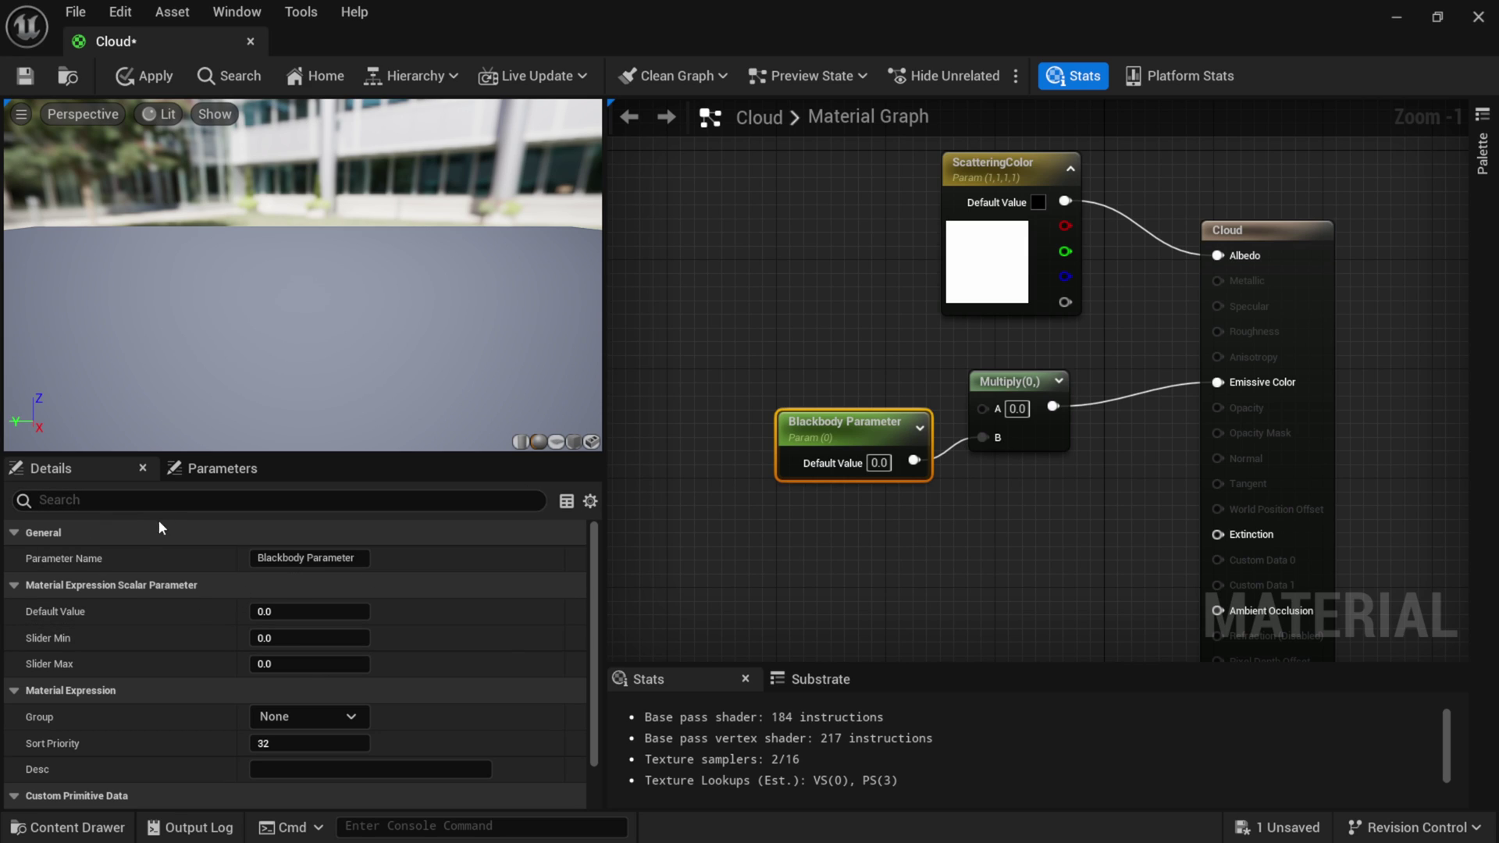
{"action": "left_click", "coordinate": [289, 613]}
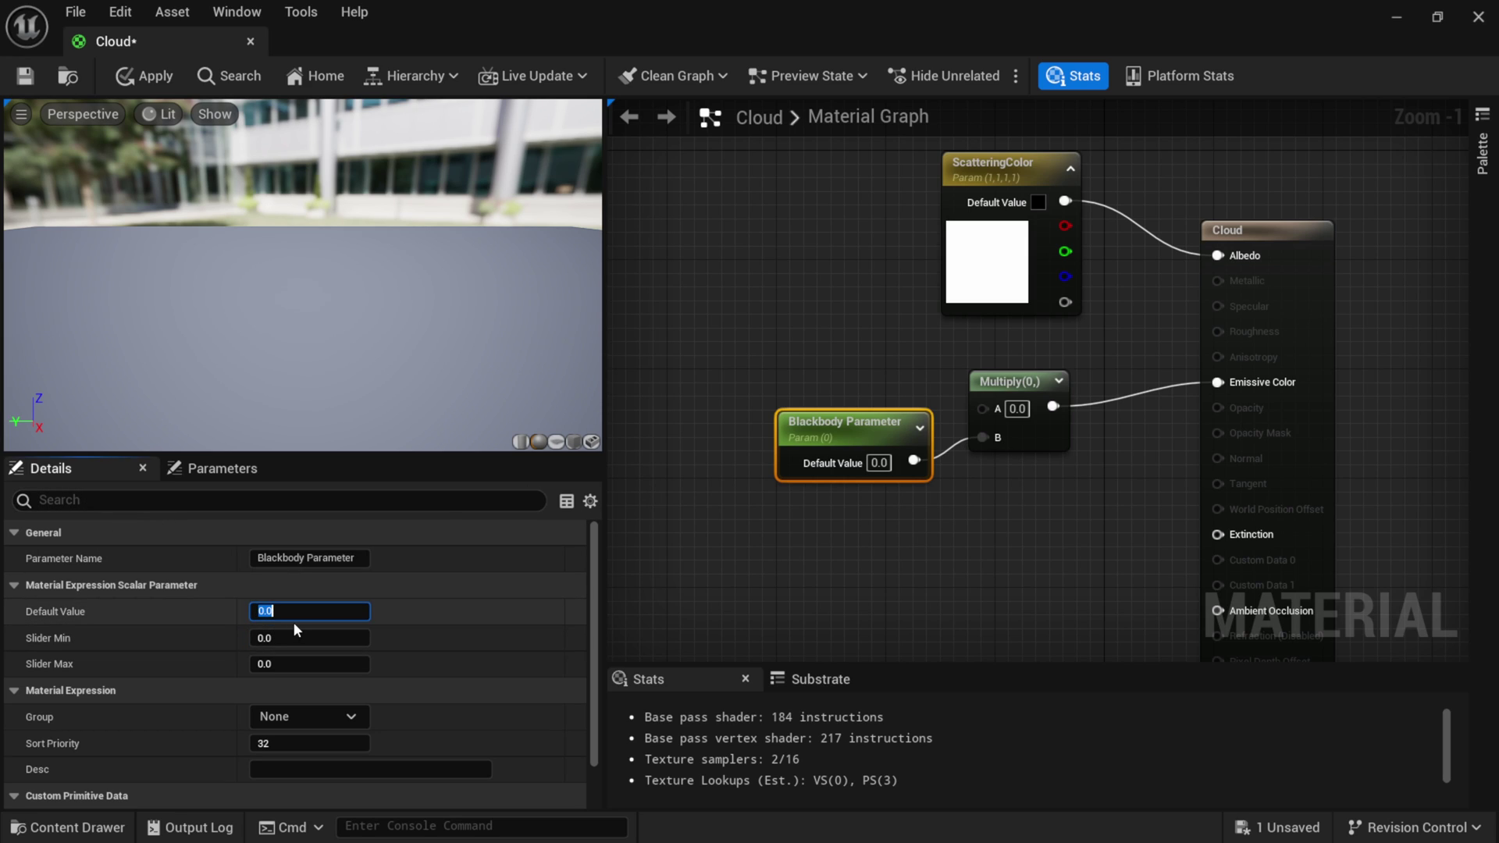
{"action": "type", "text": "1"}
{"action": "key", "text": "Return"}
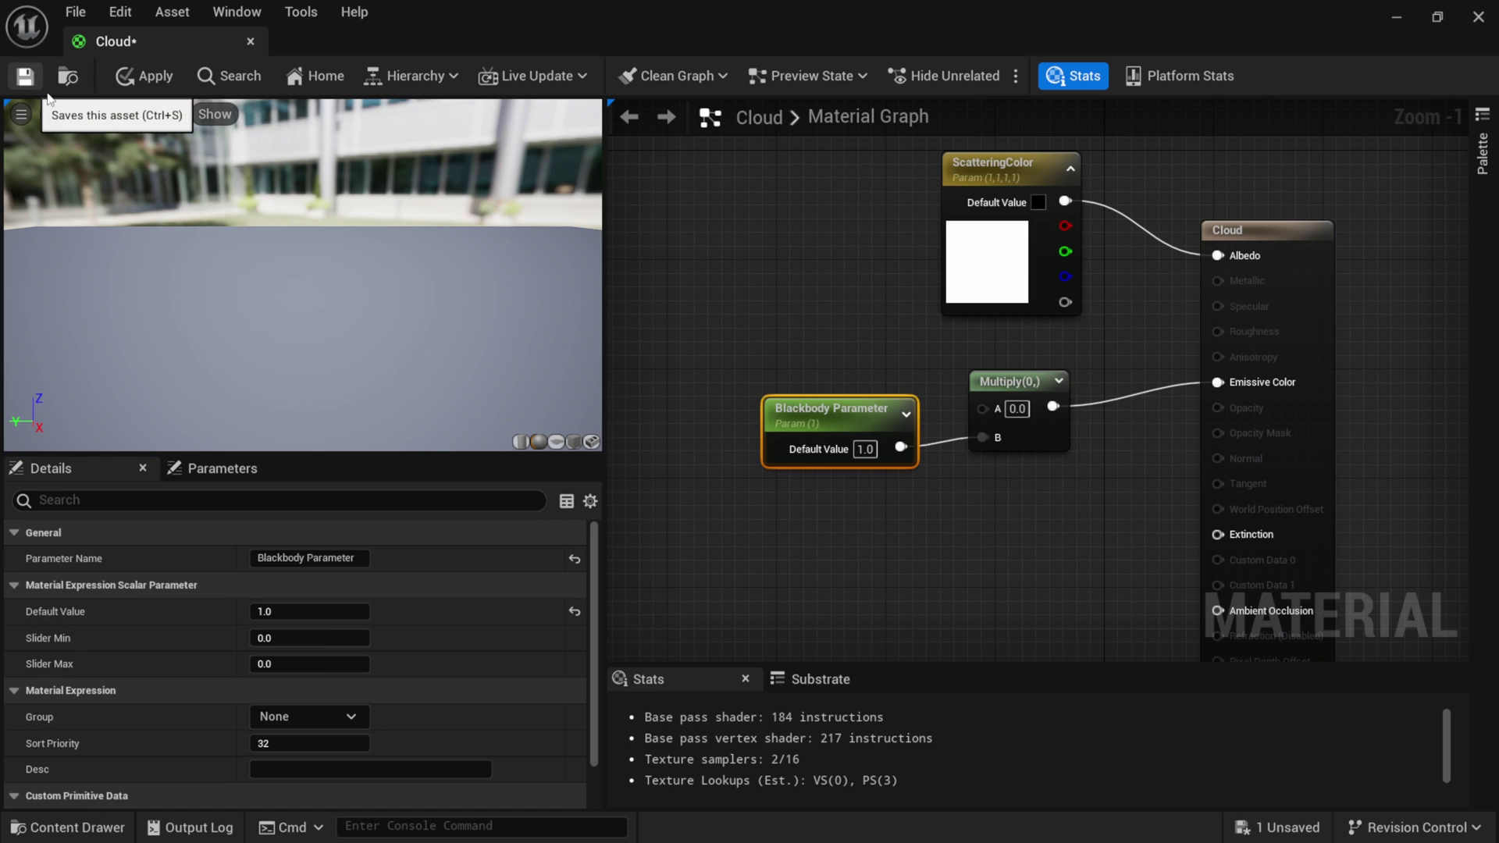
{"action": "left_click", "coordinate": [25, 77]}
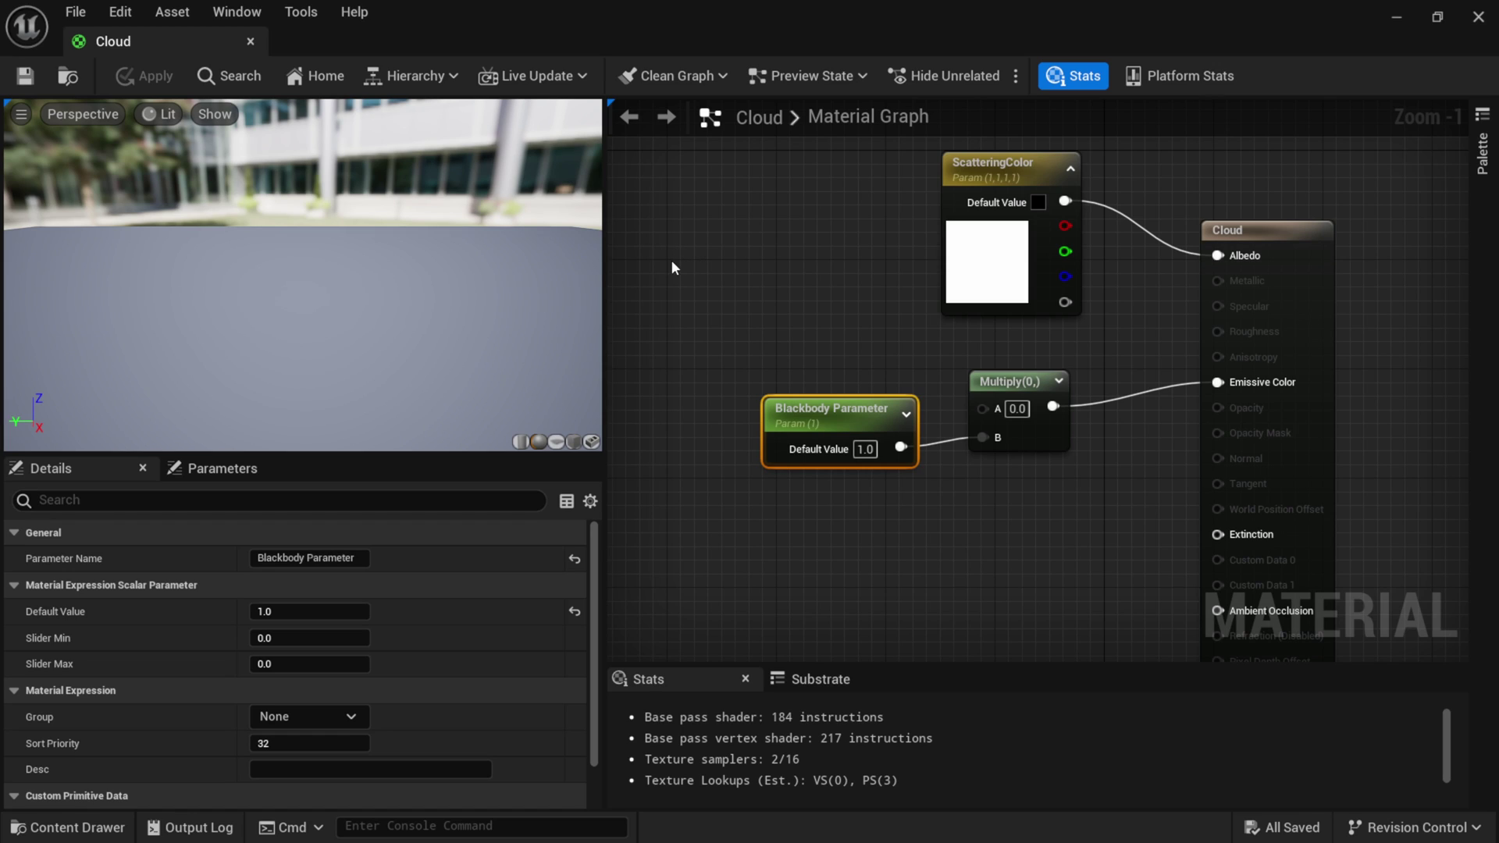
Add a Multiply feeding a BlackBody node's Temp, with BlackBody wired into the emissive Multiply's A.
{"action": "left_click", "coordinate": [719, 251]}
{"action": "left_click_drag", "start_coordinate": [728, 250], "coordinate": [753, 279]}
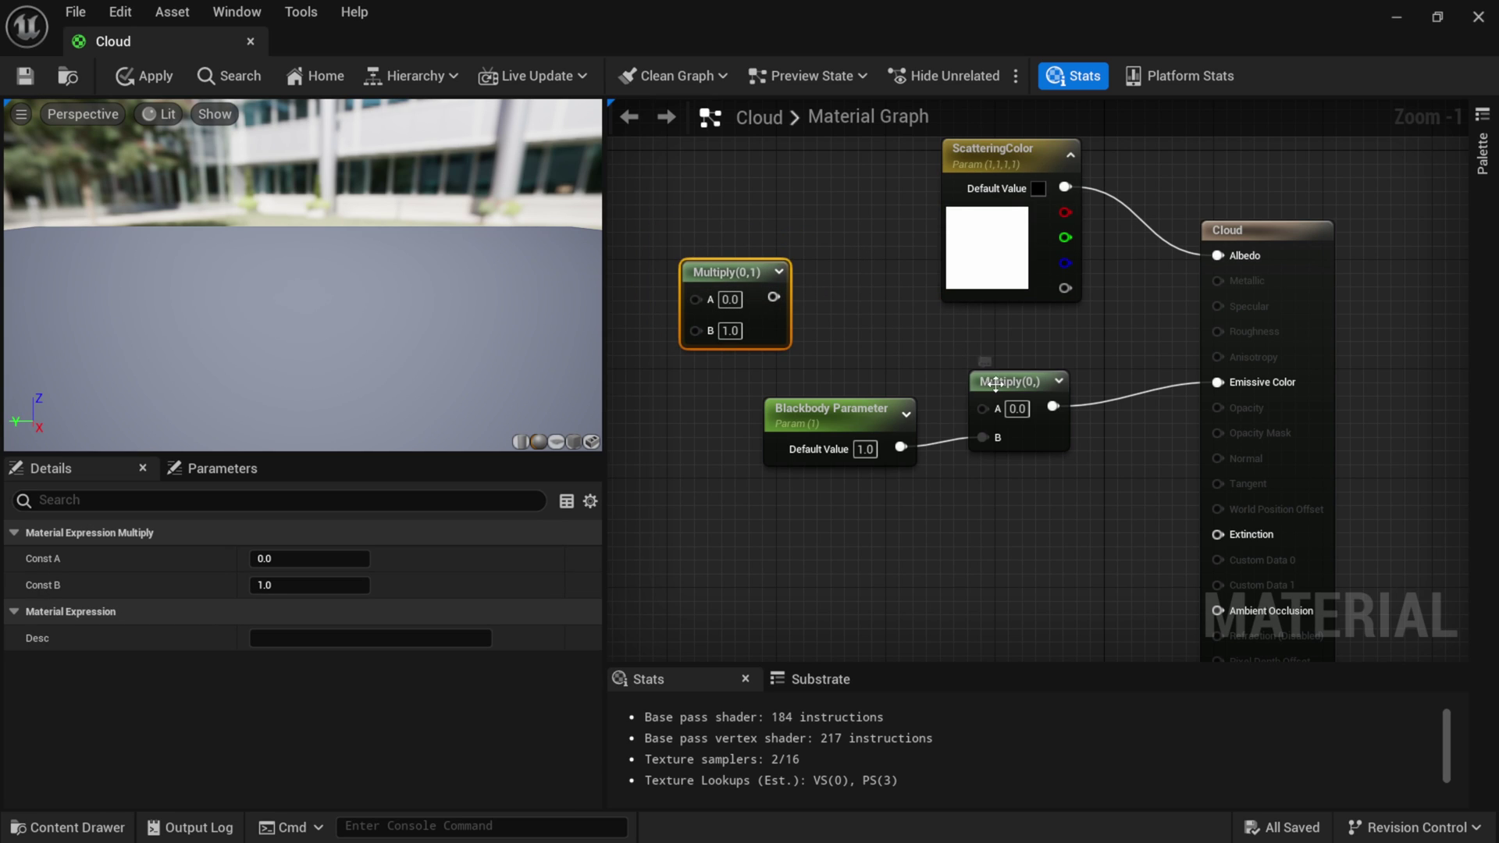
{"action": "right_click", "coordinate": [848, 331]}
{"action": "type", "text": "black"}
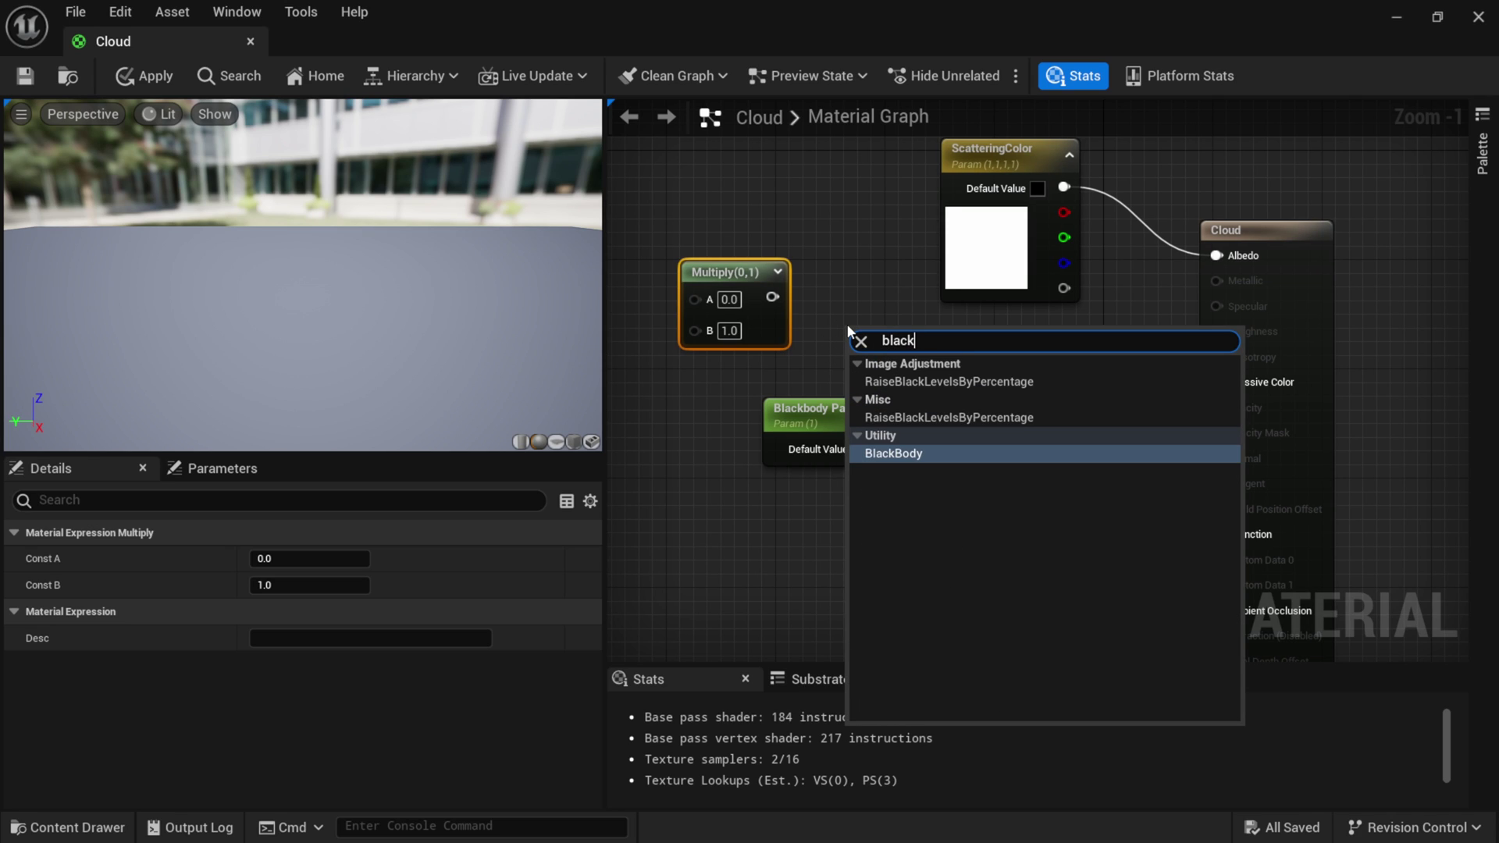
{"action": "left_click", "coordinate": [906, 452]}
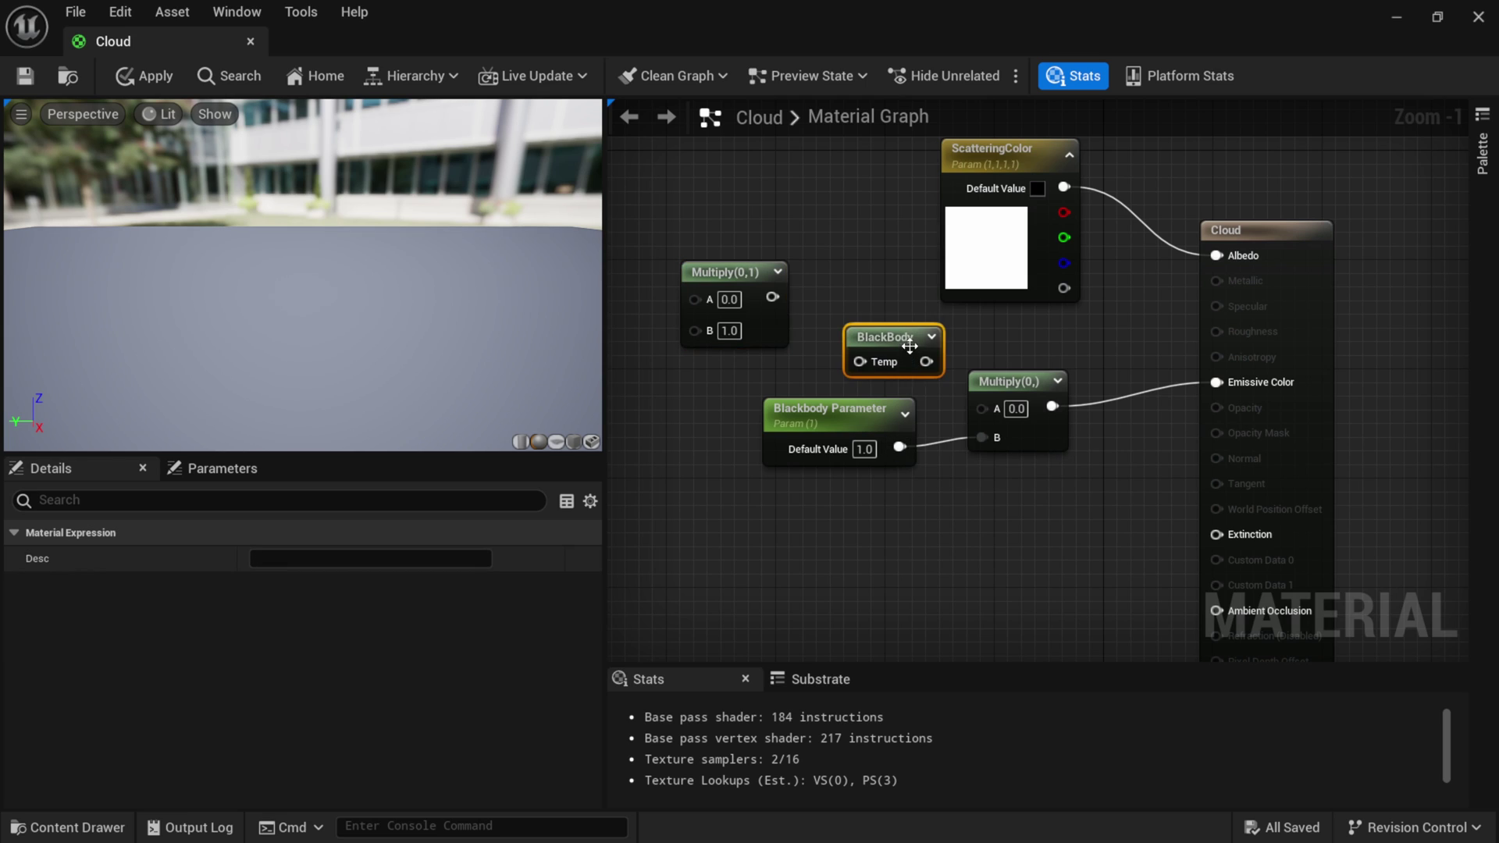
{"action": "left_click_drag", "start_coordinate": [910, 348], "coordinate": [895, 310]}
{"action": "left_click_drag", "start_coordinate": [772, 297], "coordinate": [862, 273]}
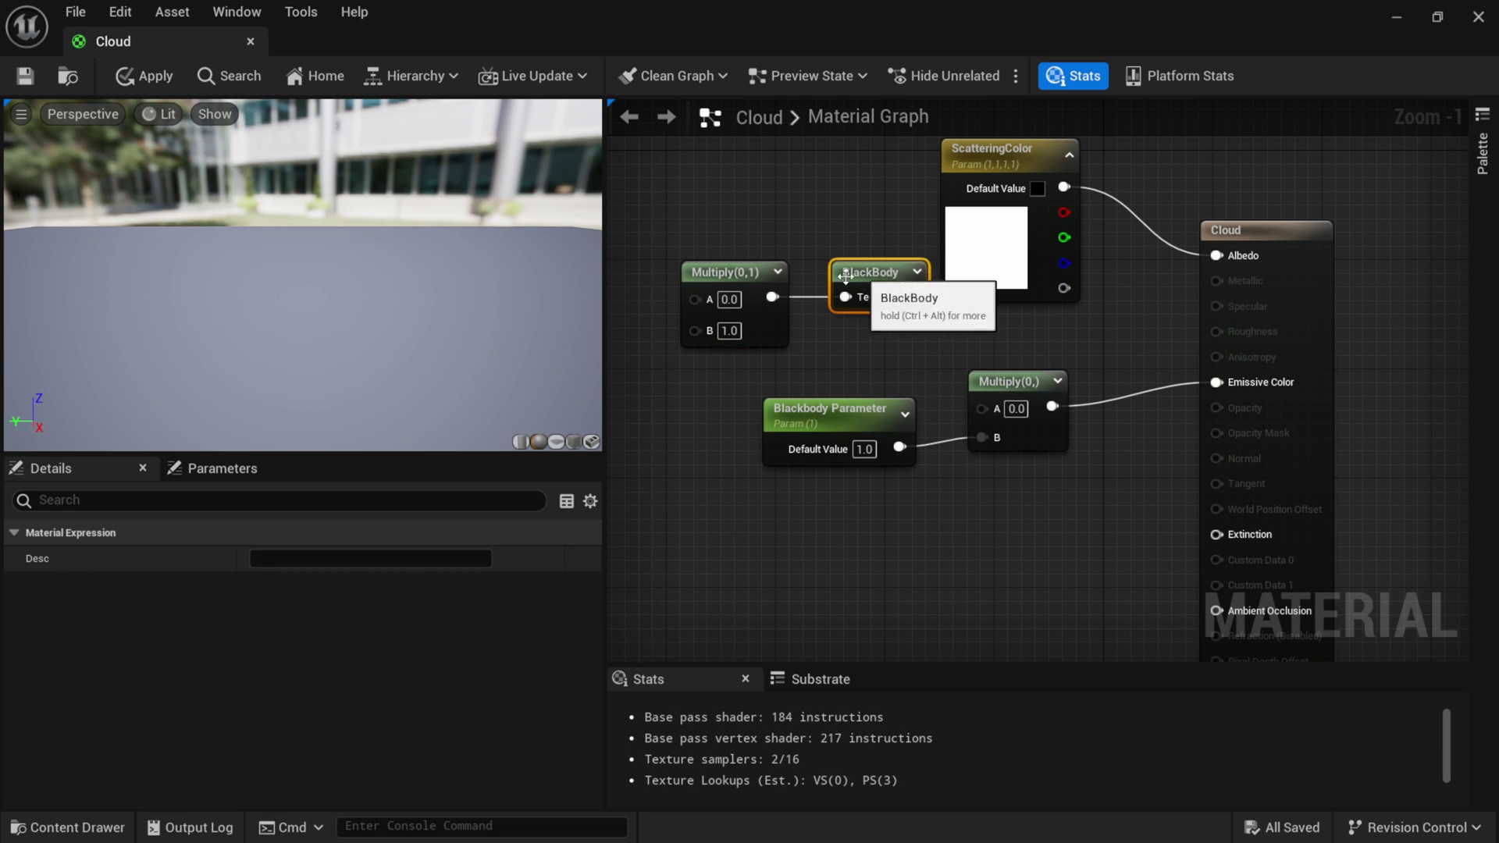
{"action": "left_click_drag", "start_coordinate": [703, 271], "coordinate": [675, 245]}
{"action": "left_click_drag", "start_coordinate": [867, 275], "coordinate": [986, 412]}
{"action": "right_click_drag", "start_coordinate": [703, 378], "coordinate": [943, 422]}
Wire a Temp Multiplier scalar parameter (default 1.0) into the inner Multiply's B input.
{"action": "right_click", "coordinate": [737, 286]}
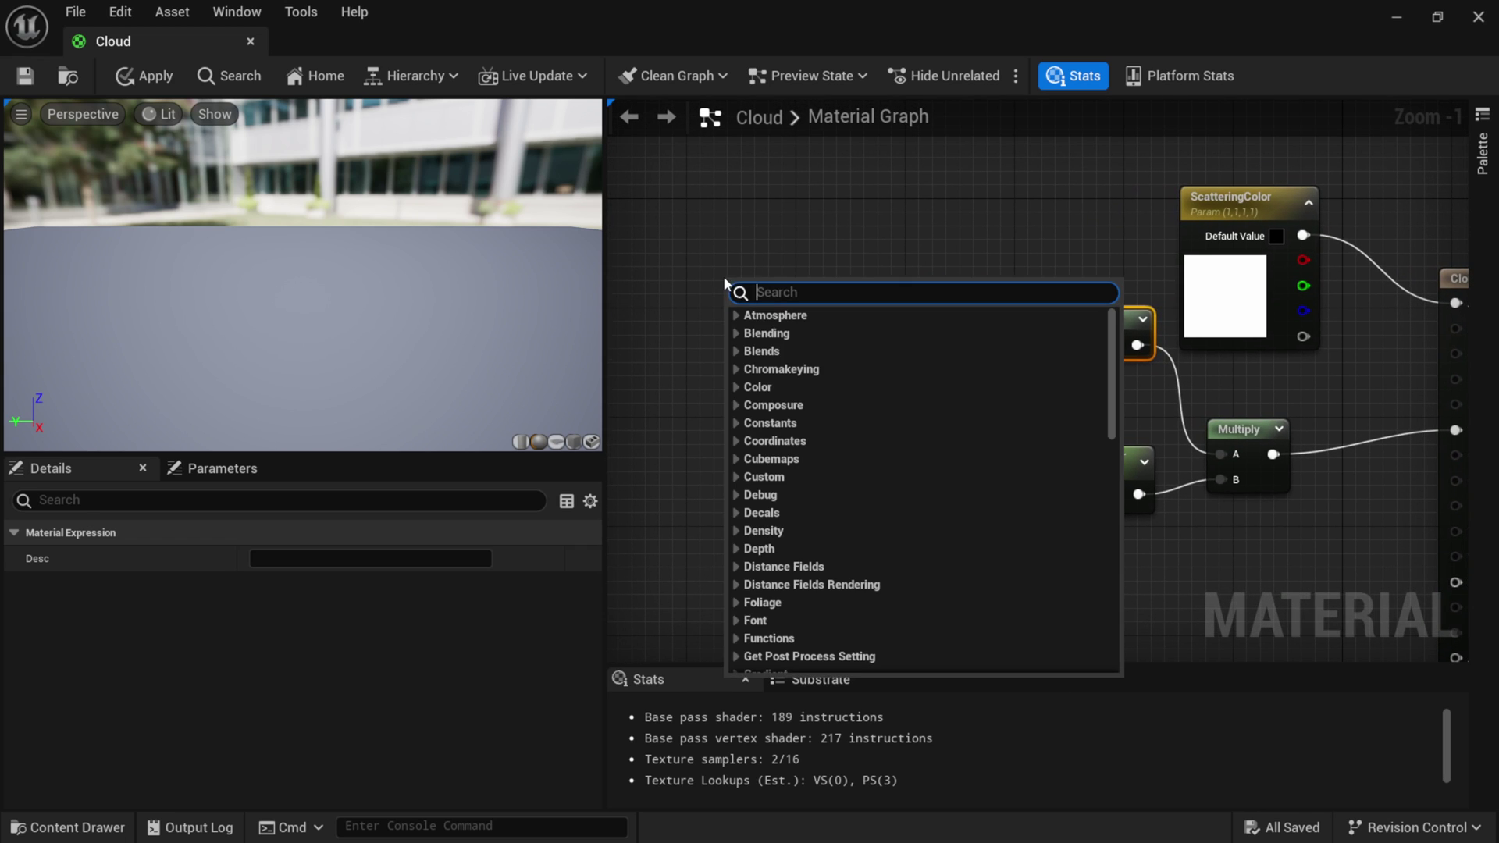
{"action": "type", "text": "scalar"}
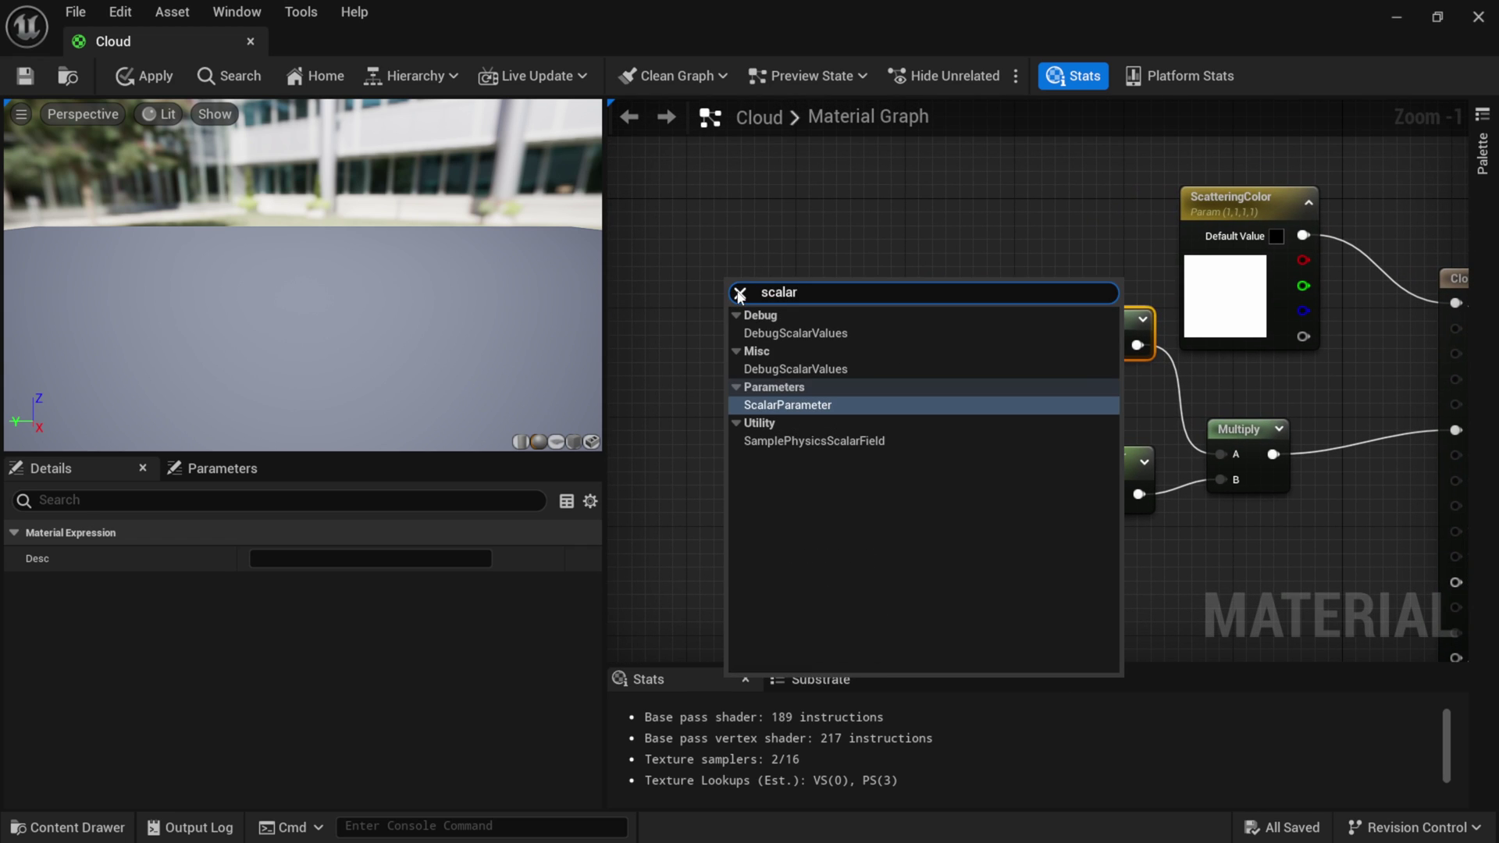
{"action": "left_click", "coordinate": [798, 405]}
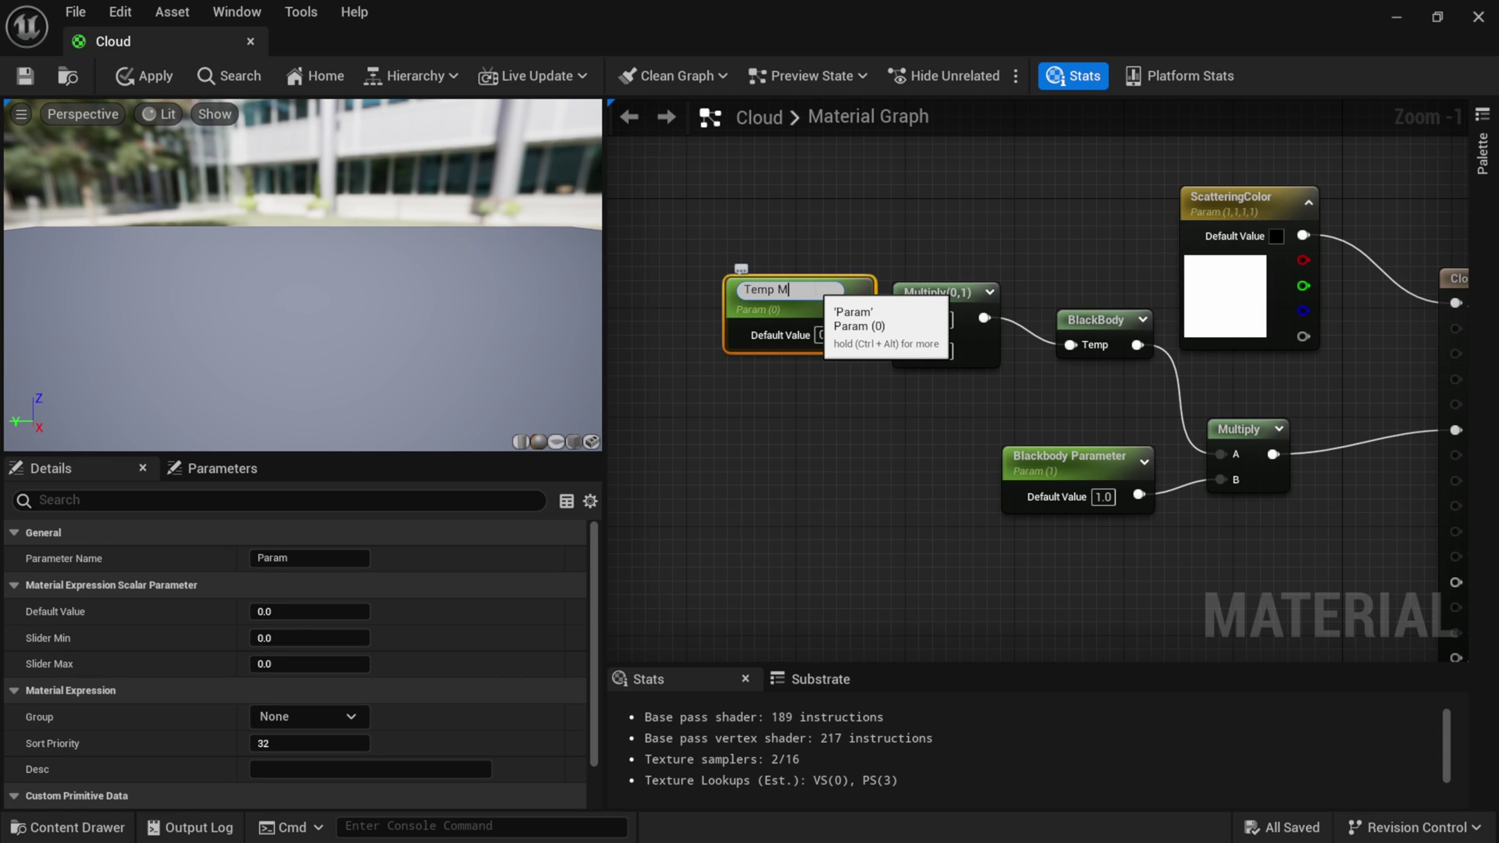
{"action": "type", "text": "Temp Multiplier"}
{"action": "key", "text": "Return"}
{"action": "left_click_drag", "start_coordinate": [679, 254], "coordinate": [707, 376]}
{"action": "left_click_drag", "start_coordinate": [805, 413], "coordinate": [912, 353]}
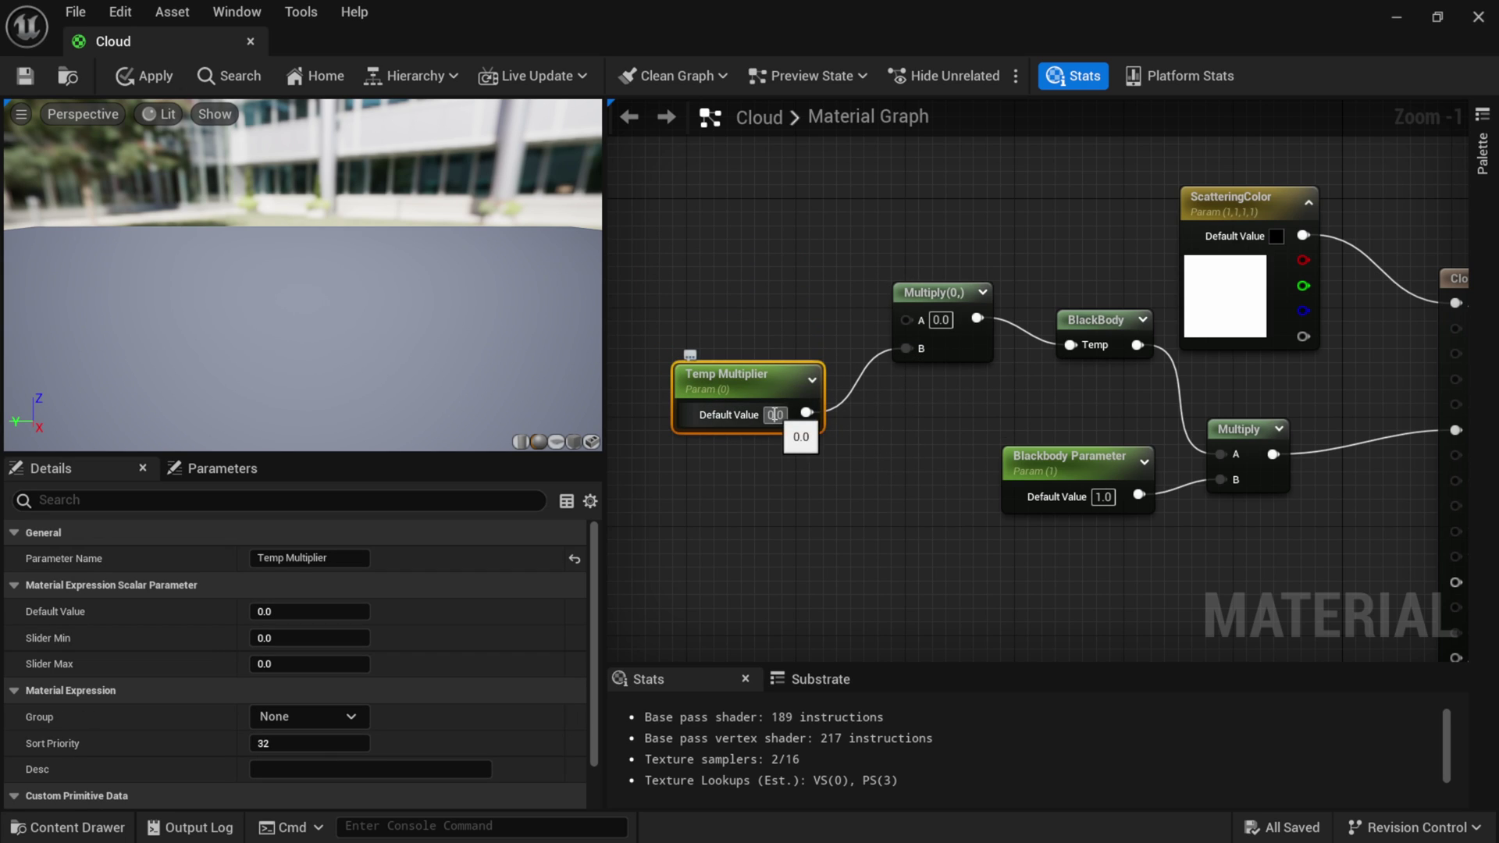
{"action": "key", "text": "Return"}
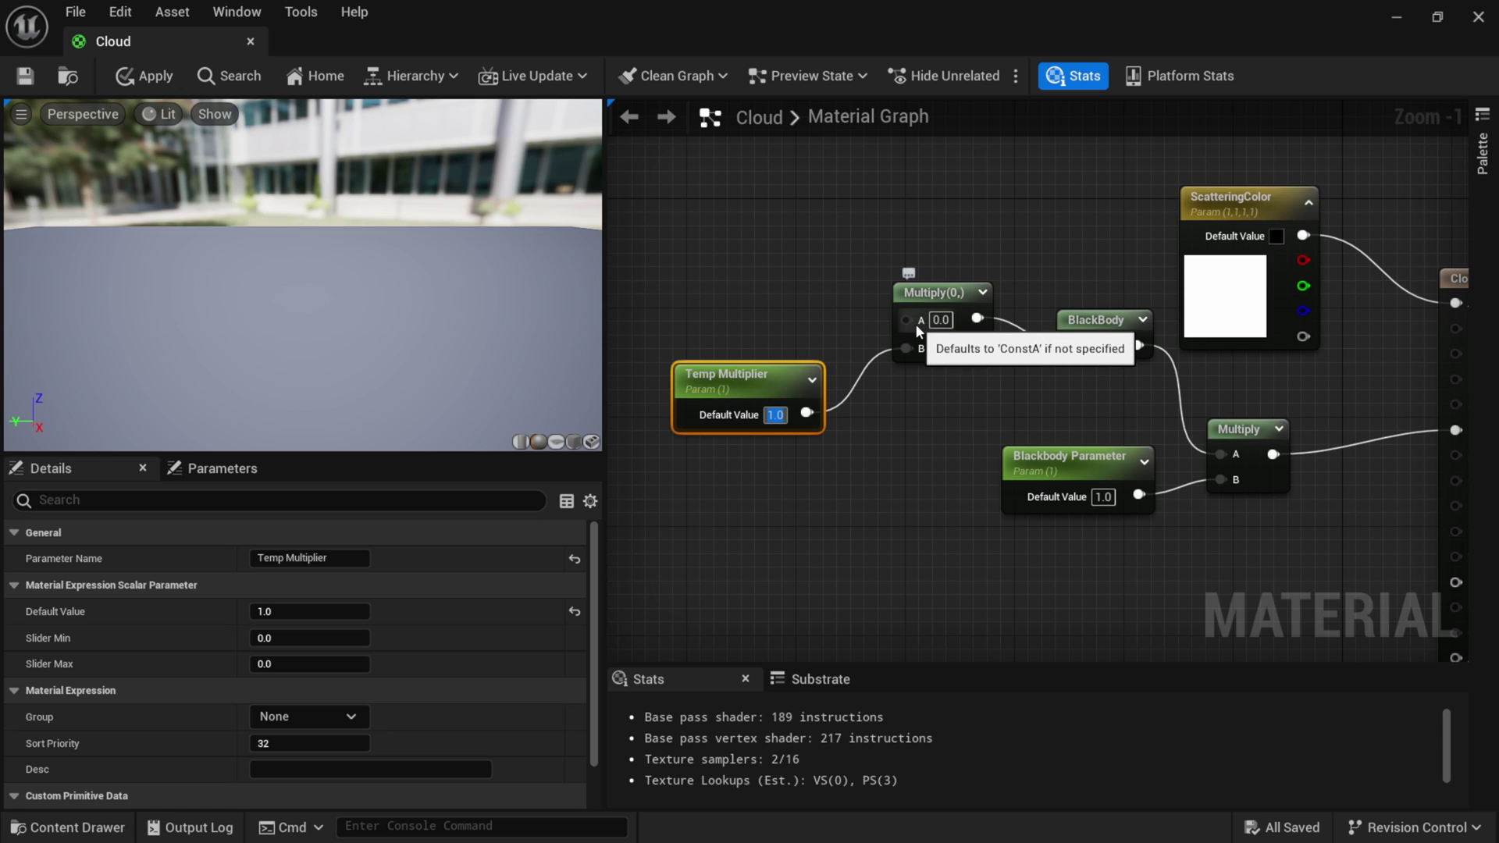
{"action": "left_click_drag", "start_coordinate": [906, 320], "coordinate": [775, 258]}
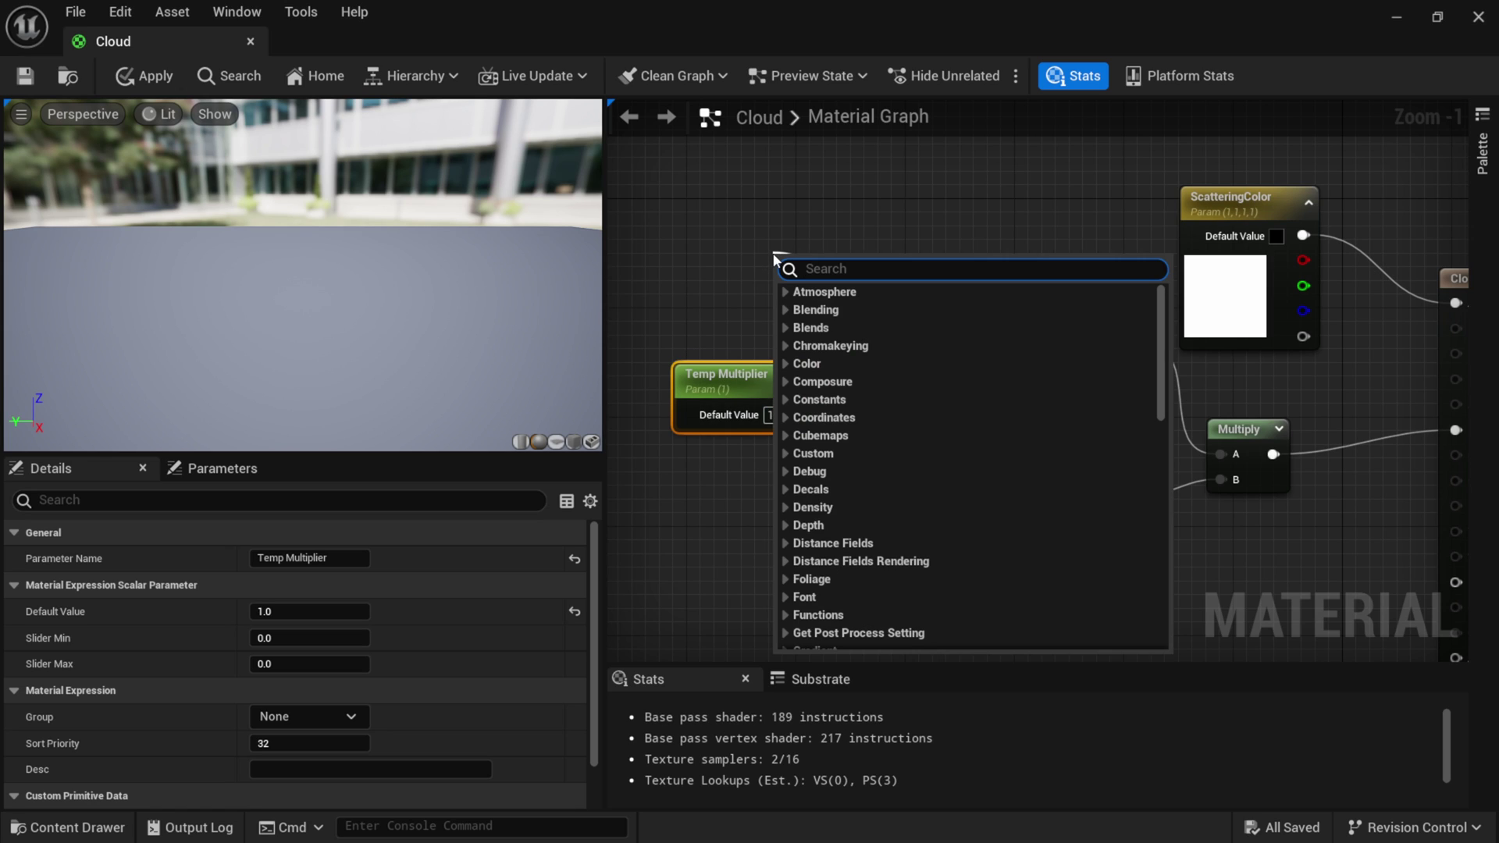
Add a RemapValueRange node feeding the inner Multiply's A input.
{"action": "type", "text": "remap"}
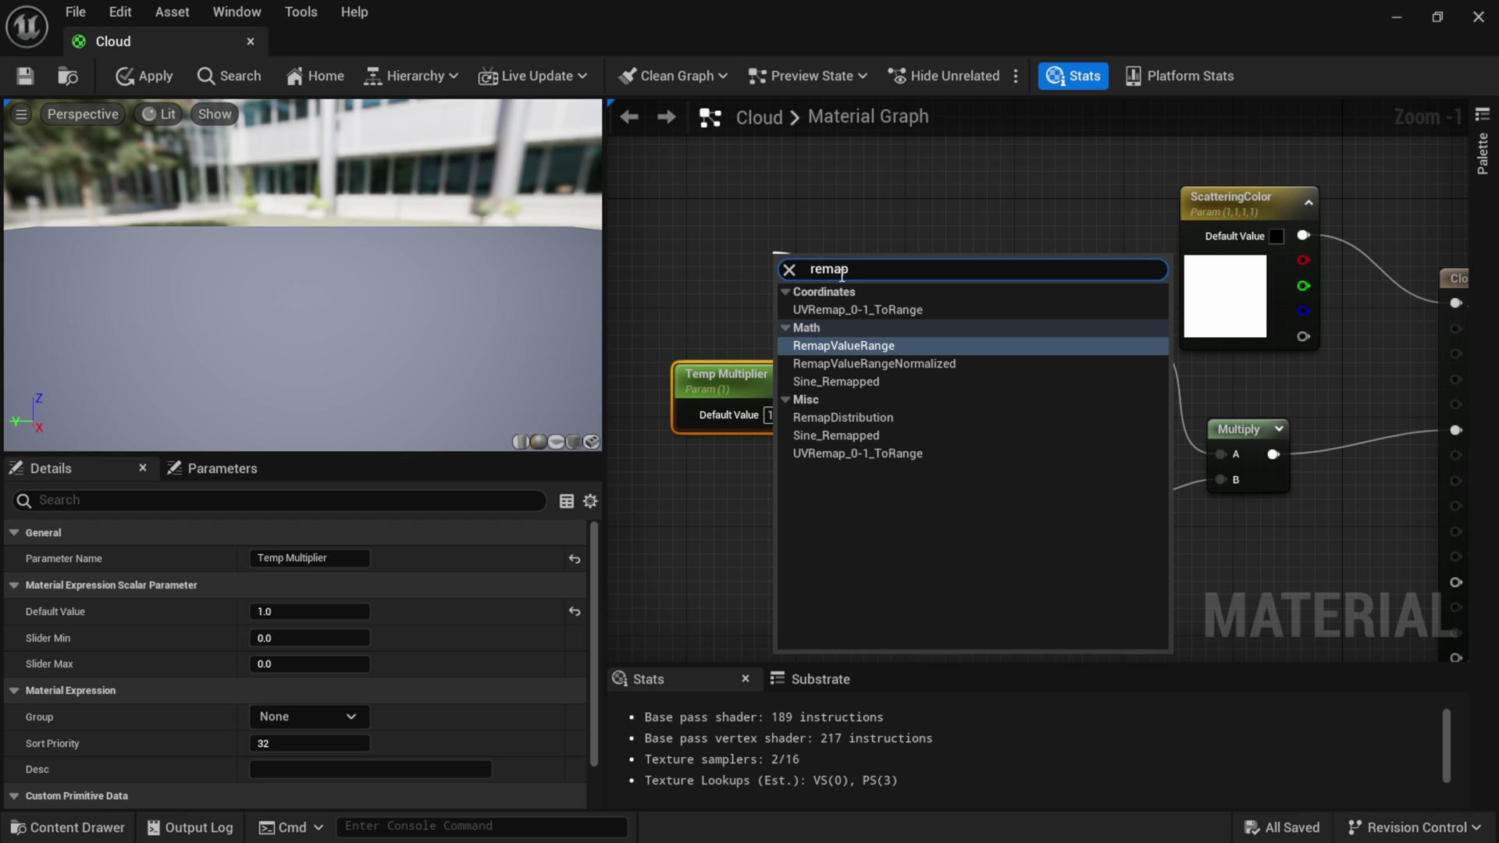
{"action": "left_click", "coordinate": [833, 347]}
{"action": "left_click_drag", "start_coordinate": [842, 267], "coordinate": [758, 188]}
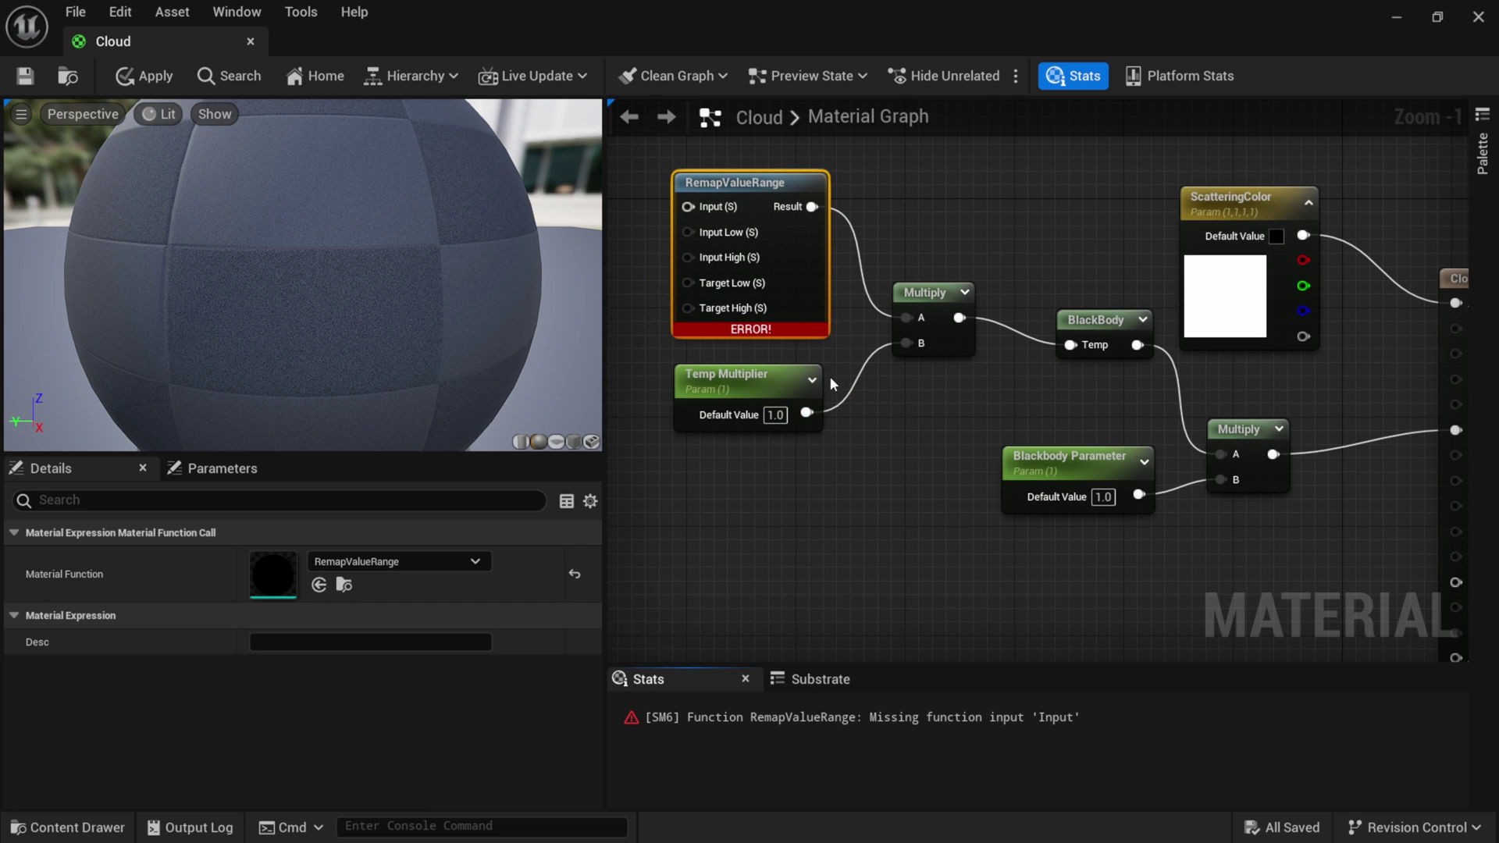
{"action": "right_click_drag", "start_coordinate": [762, 525], "coordinate": [1056, 317]}
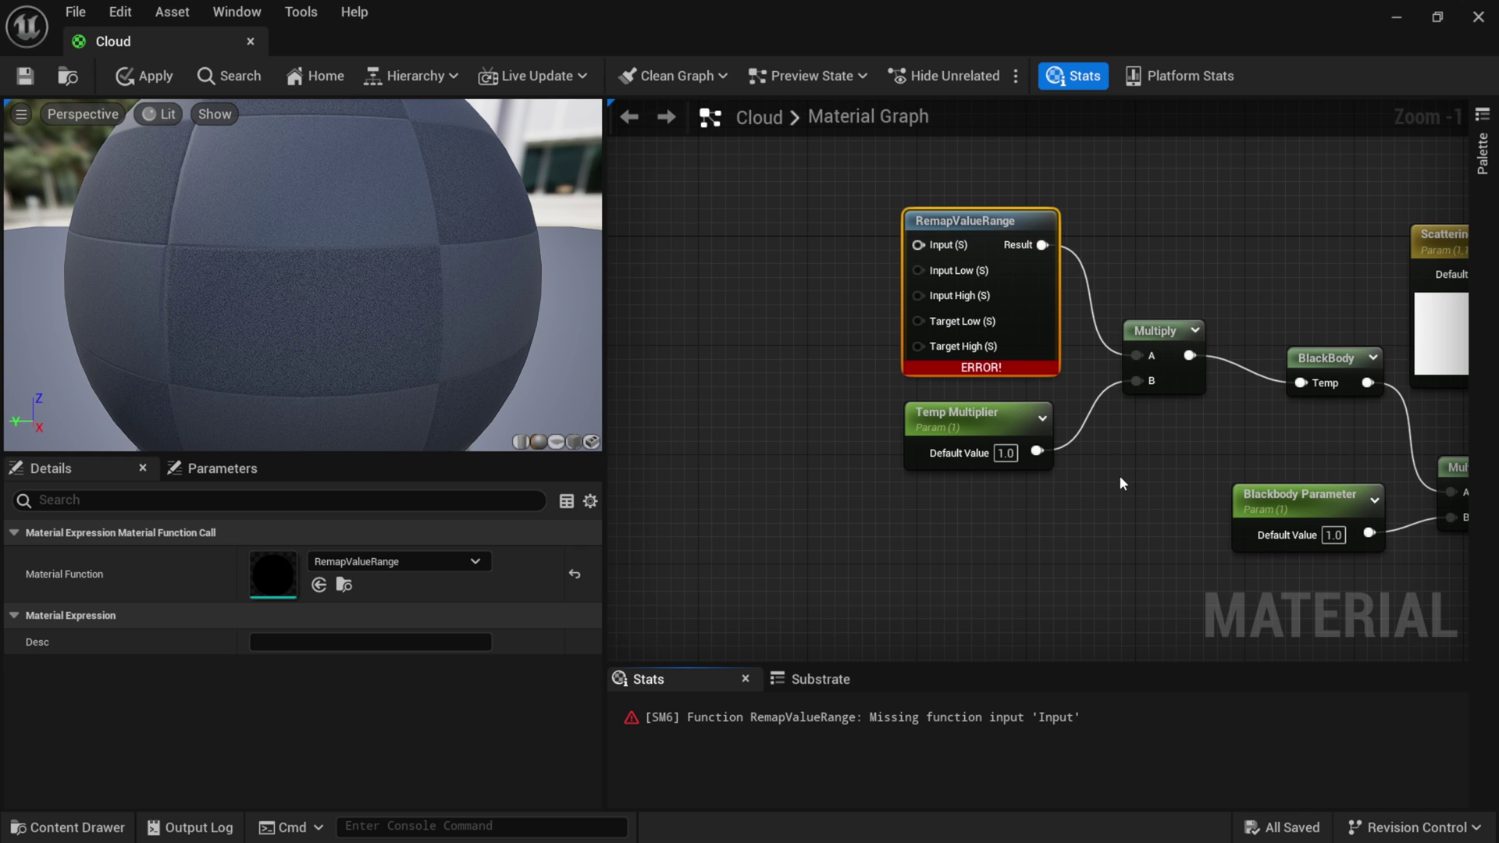
{"action": "scroll", "coordinate": [1119, 475], "scroll_direction": "down", "scroll_amount": 2}
{"action": "right_click_drag", "start_coordinate": [1146, 489], "coordinate": [930, 410]}
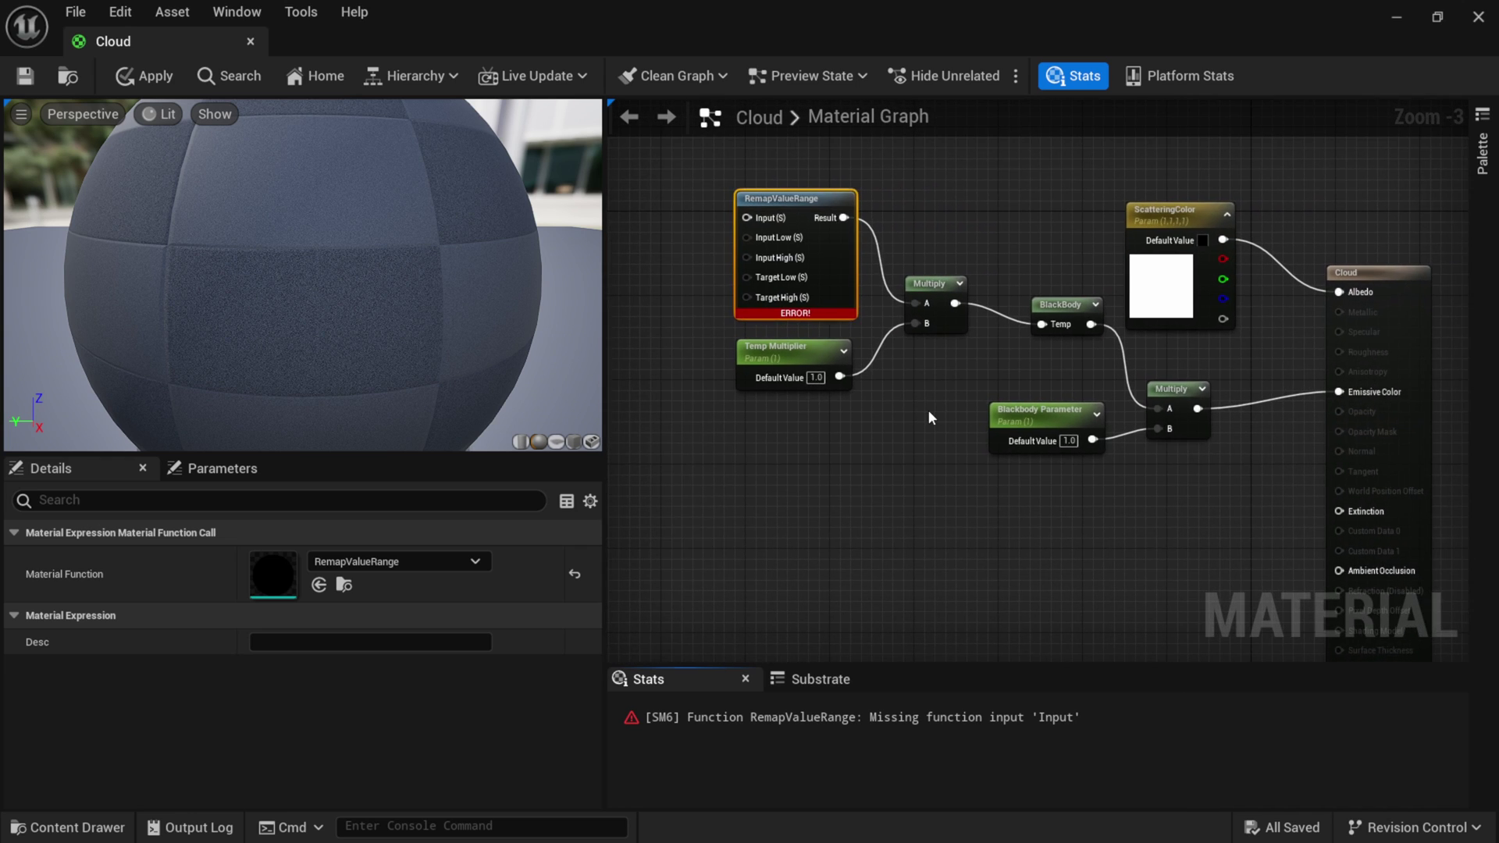
{"action": "scroll", "coordinate": [929, 410], "scroll_direction": "down", "scroll_amount": 1}
Rearrange the ScatteringColor, Multiply, Blackbody Parameter and BlackBody nodes for room.
{"action": "right_click", "coordinate": [929, 409]}
{"action": "left_click", "coordinate": [892, 437]}
{"action": "scroll", "coordinate": [895, 437], "scroll_direction": "up", "scroll_amount": 1}
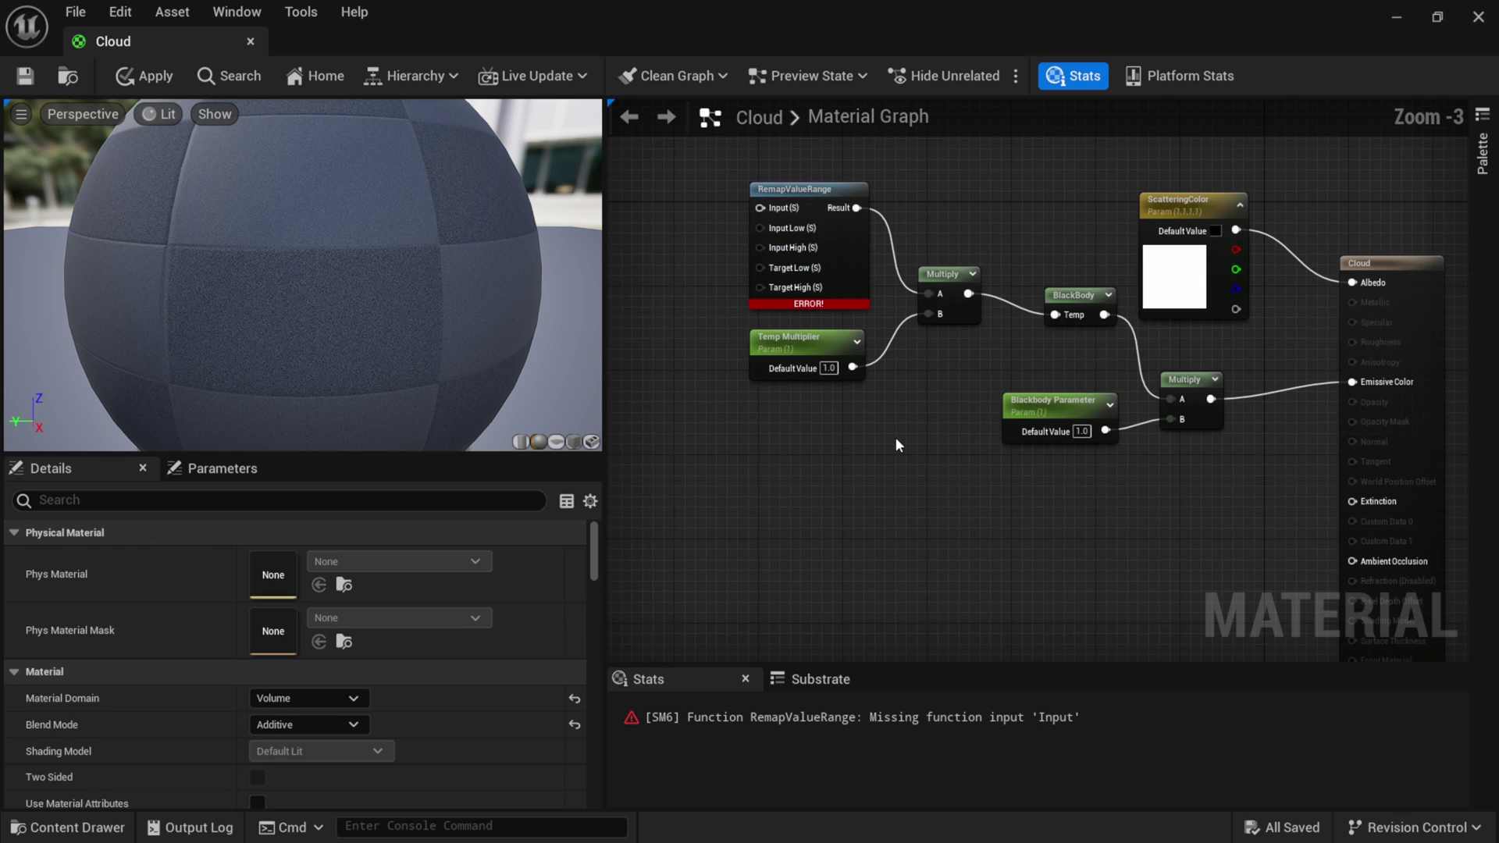
{"action": "left_click_drag", "start_coordinate": [1248, 216], "coordinate": [1267, 248]}
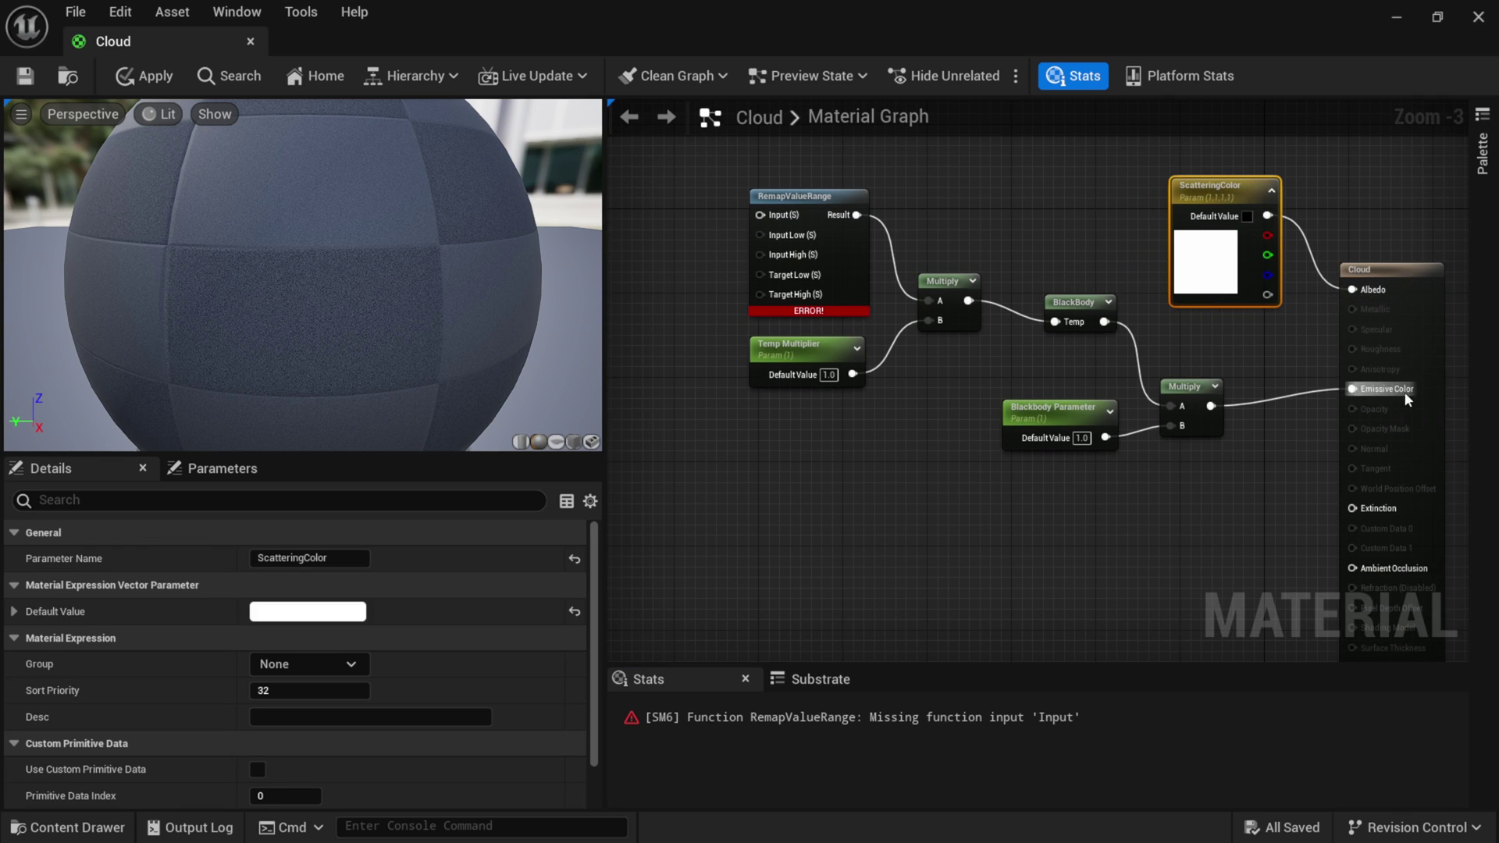
{"action": "left_click_drag", "start_coordinate": [1197, 390], "coordinate": [1229, 371]}
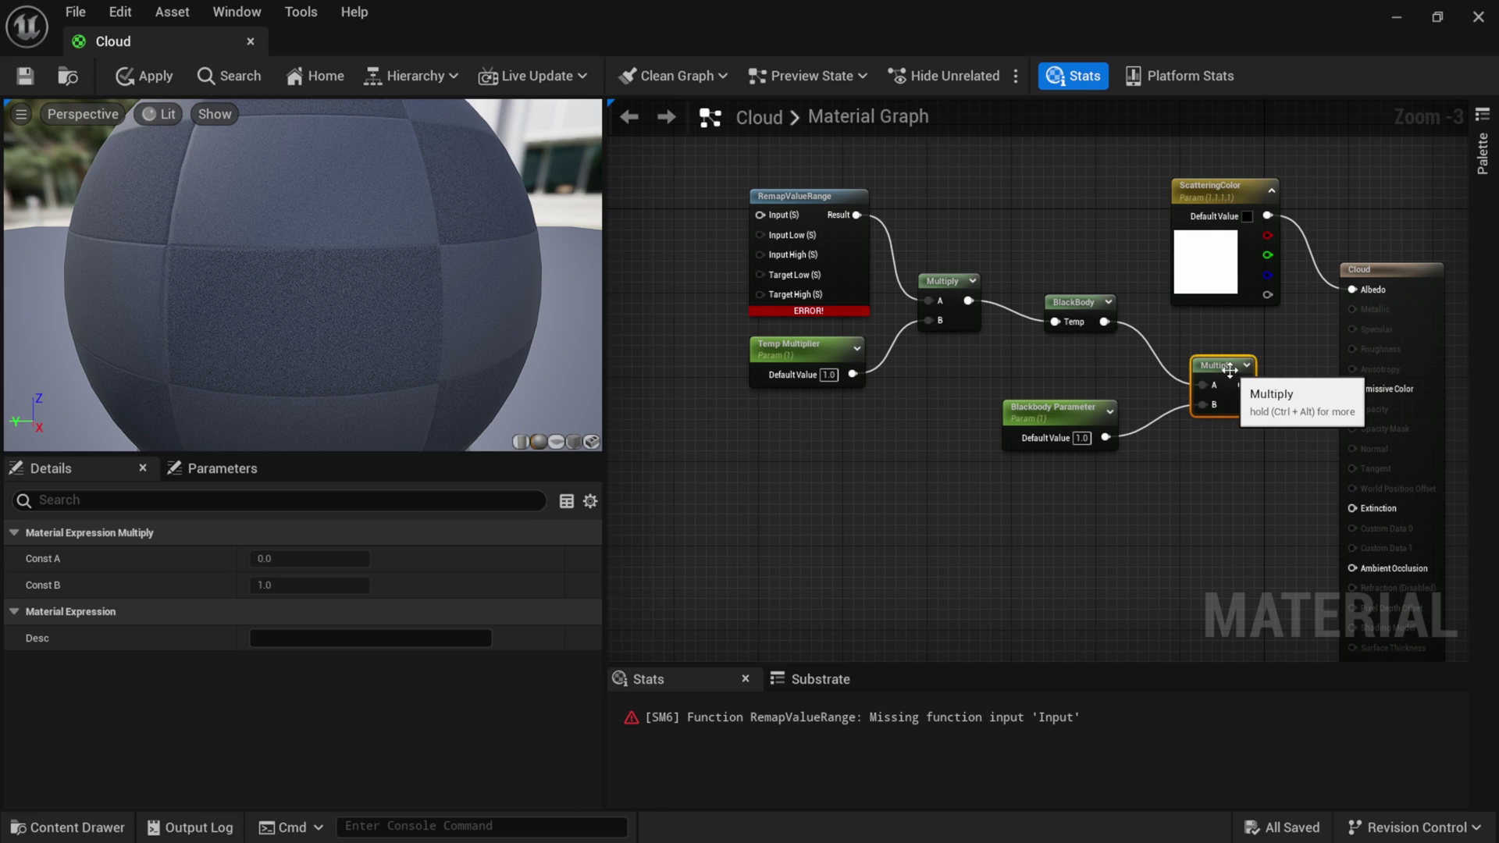
{"action": "left_click_drag", "start_coordinate": [1046, 419], "coordinate": [1056, 421]}
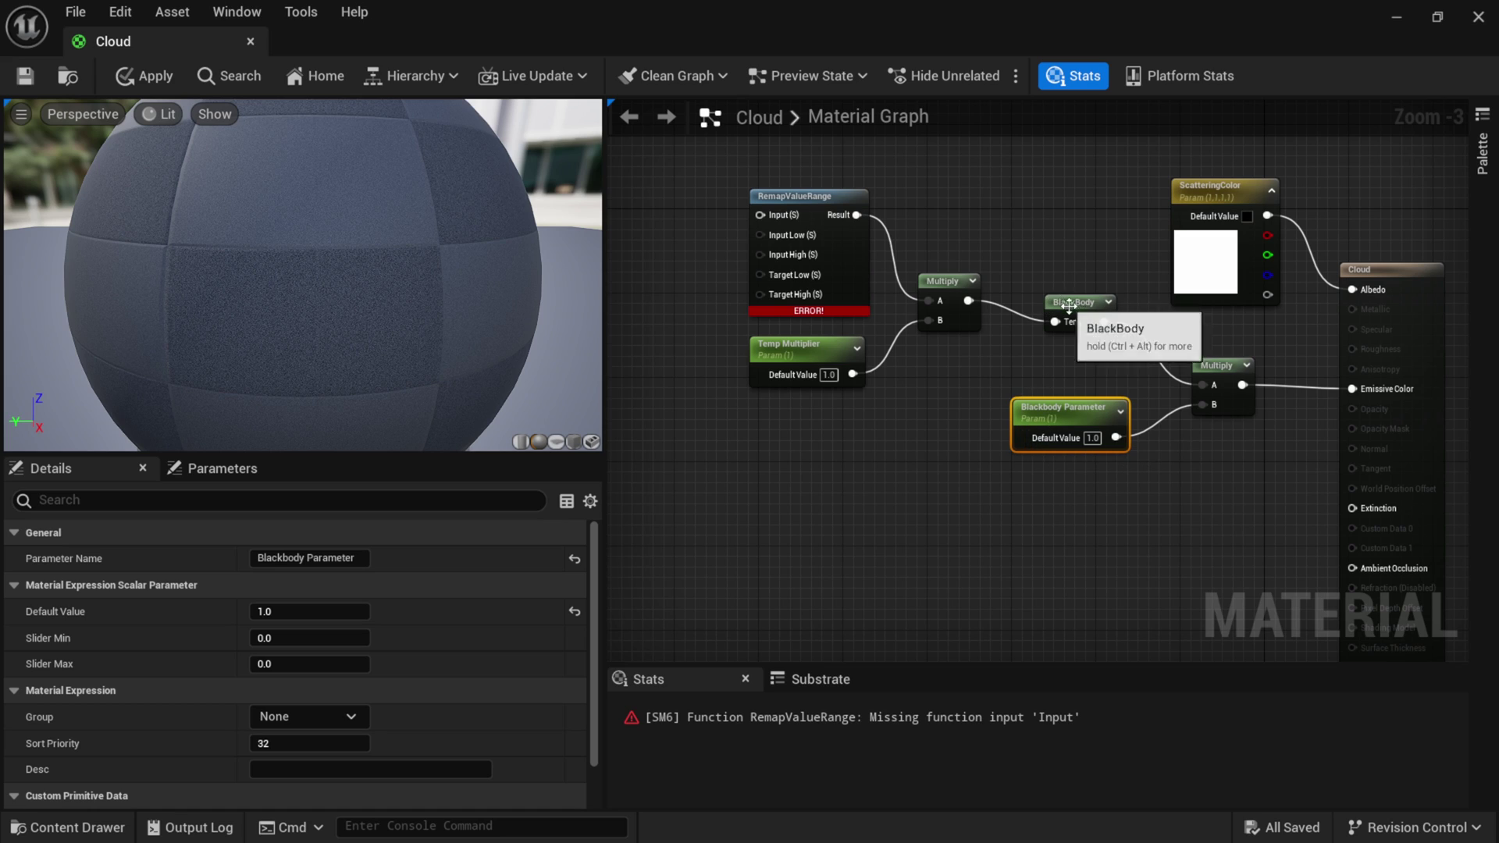
{"action": "left_click_drag", "start_coordinate": [1080, 320], "coordinate": [1080, 330]}
{"action": "left_click_drag", "start_coordinate": [960, 288], "coordinate": [969, 288]}
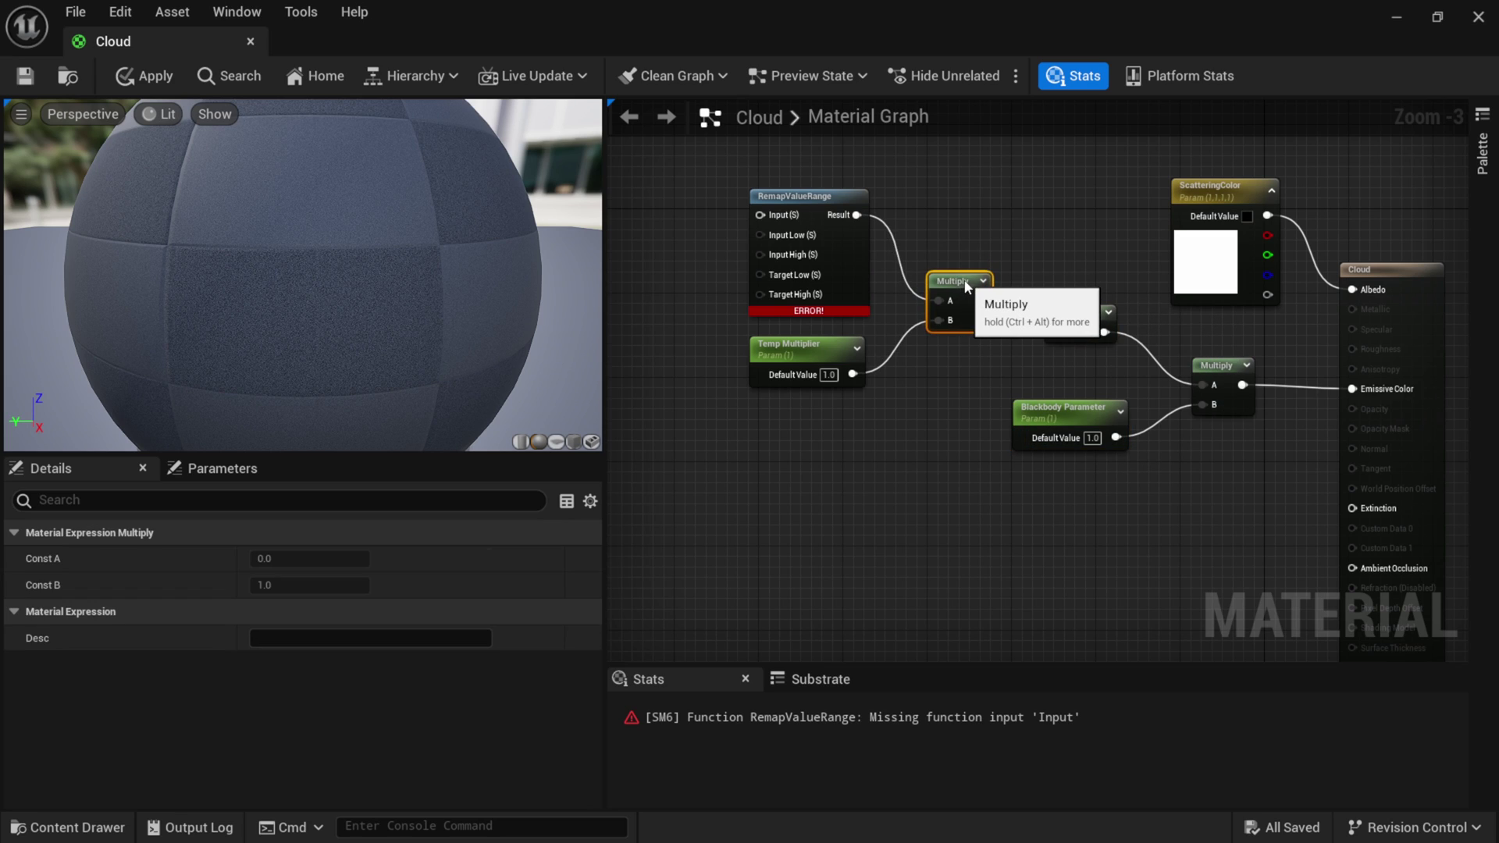
{"action": "left_click", "coordinate": [816, 366]}
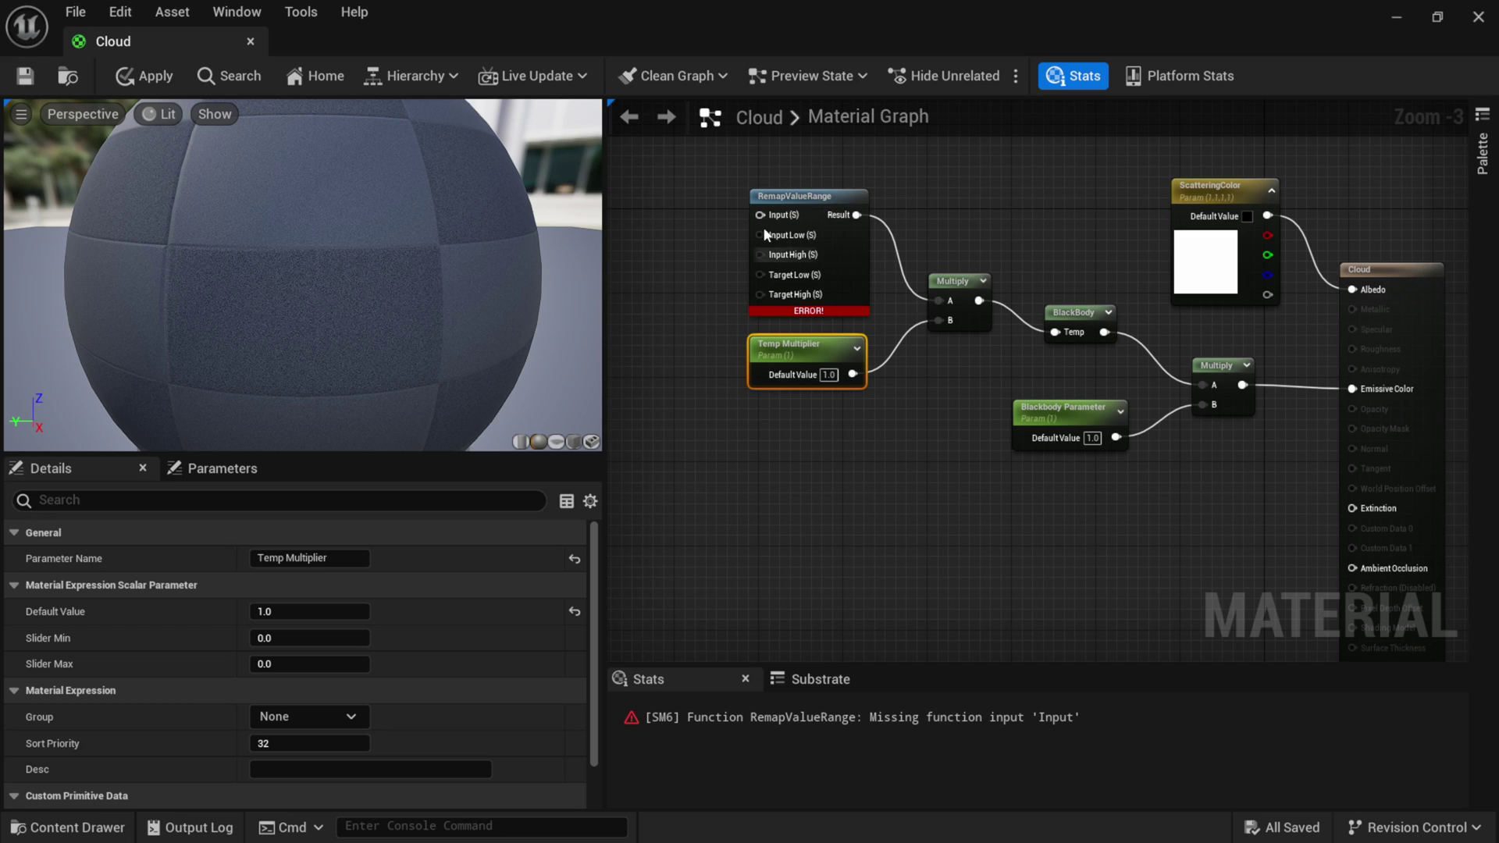
{"action": "left_click", "coordinate": [829, 196]}
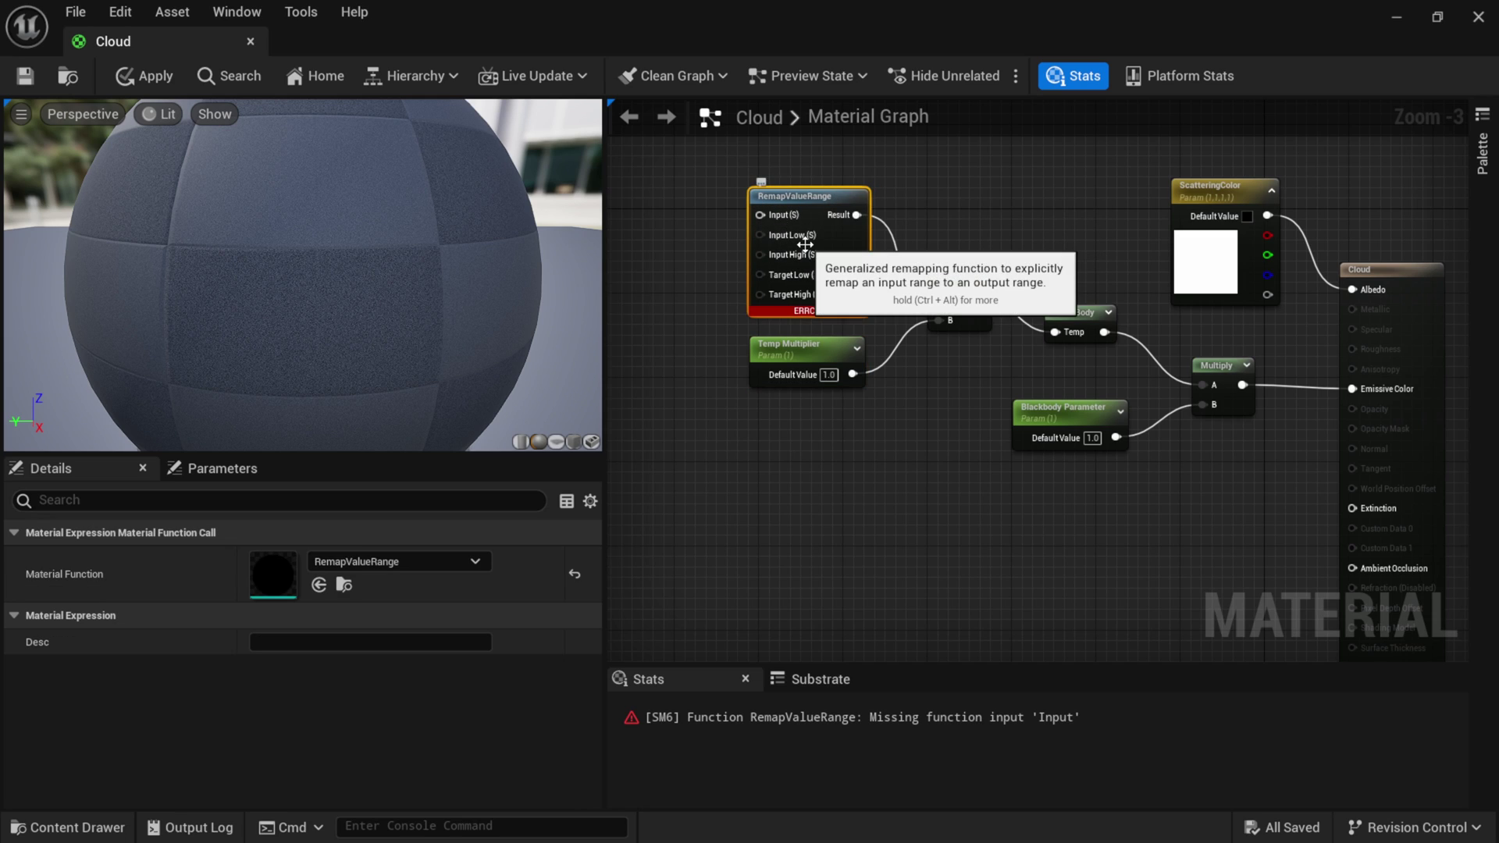
{"action": "right_click_drag", "start_coordinate": [713, 445], "coordinate": [954, 463]}
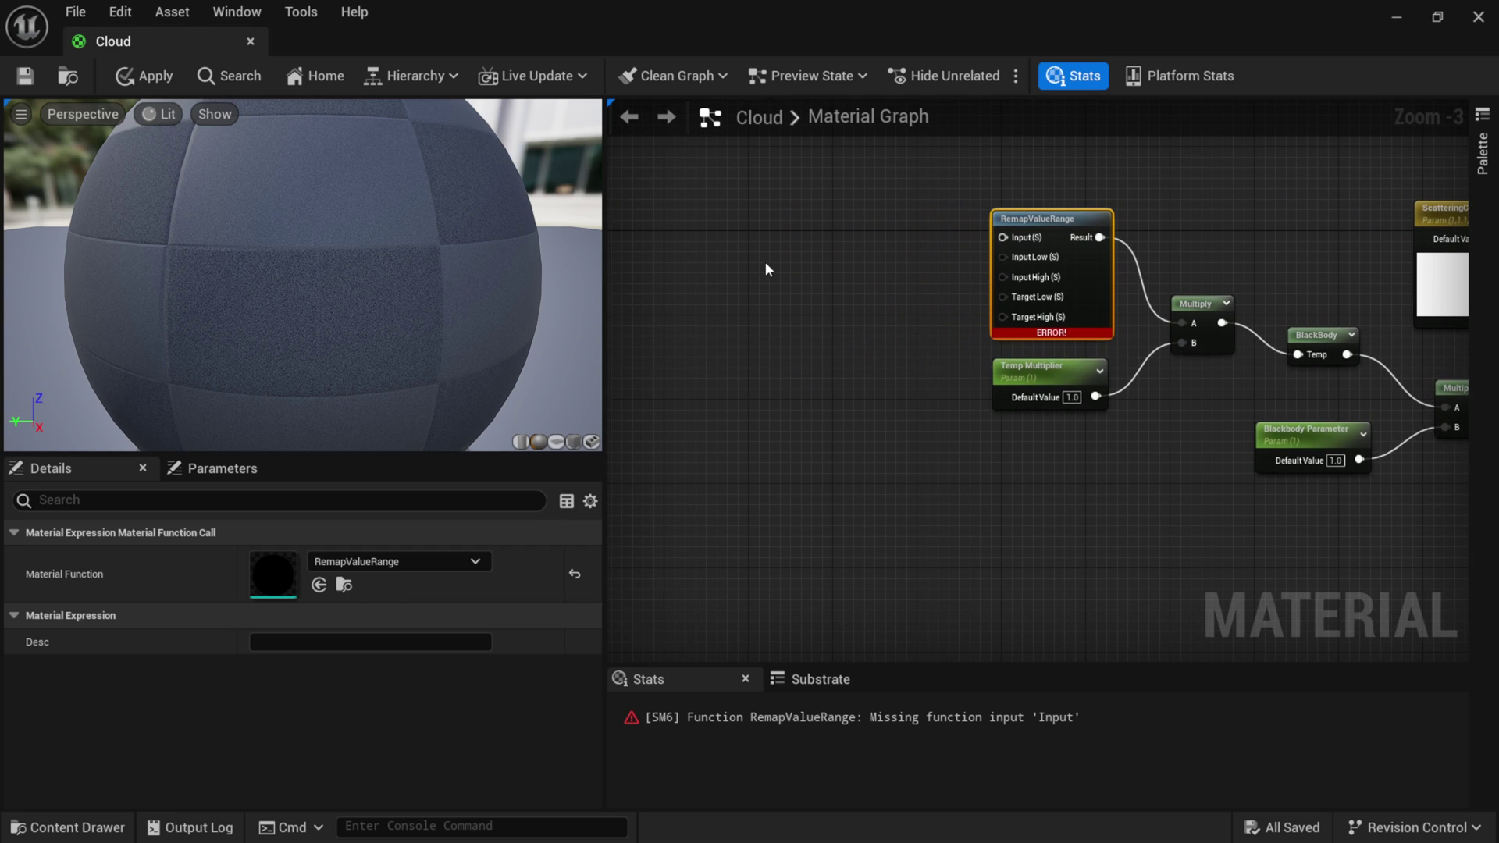
Add scalar Param nodes by copy-paste and wire them into RemapValueRange's Input High and Target Low.
{"action": "right_click", "coordinate": [762, 266]}
{"action": "type", "text": "scala"}
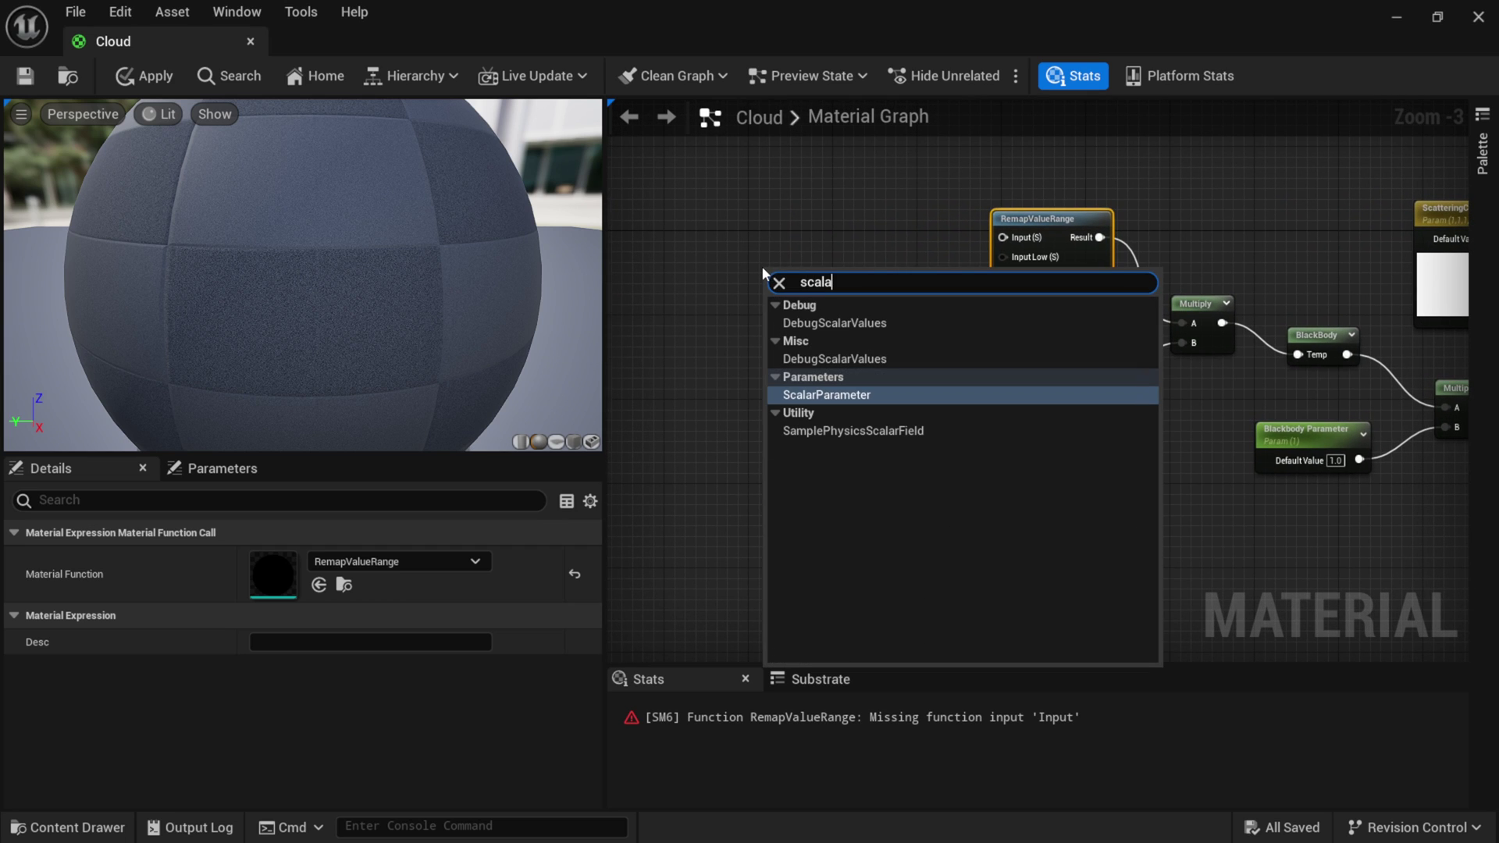
{"action": "type", "text": "r"}
{"action": "left_click", "coordinate": [835, 395]}
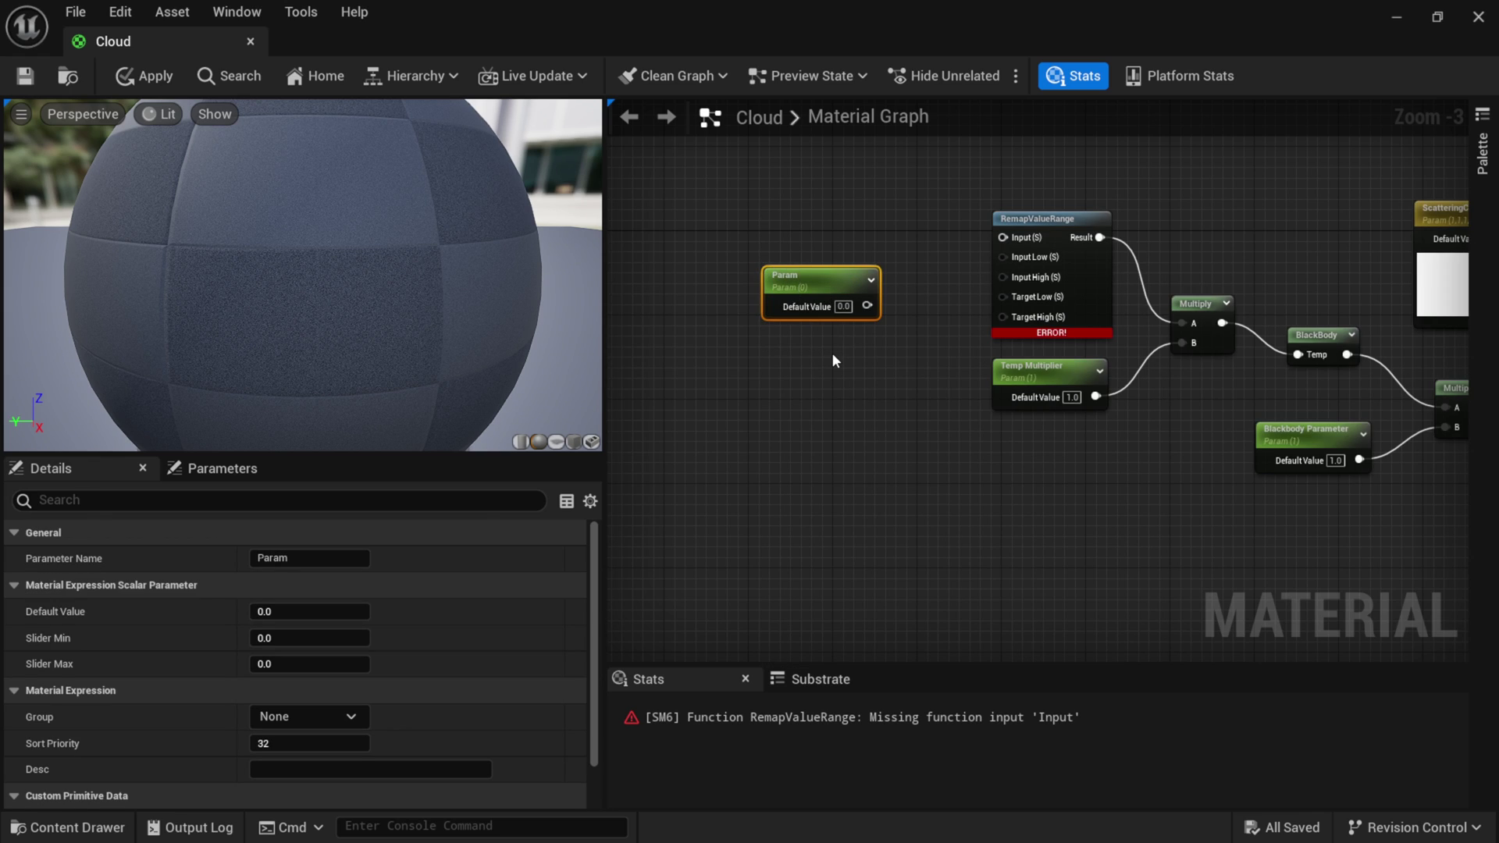
{"action": "key", "text": "ctrl+c"}
{"action": "key", "text": "ctrl+v"}
{"action": "key", "text": "ctrl+v"}
{"action": "key", "text": "Escape"}
{"action": "key", "text": "ctrl+v"}
{"action": "key", "text": "ctrl+v"}
{"action": "left_click_drag", "start_coordinate": [938, 458], "coordinate": [851, 498]}
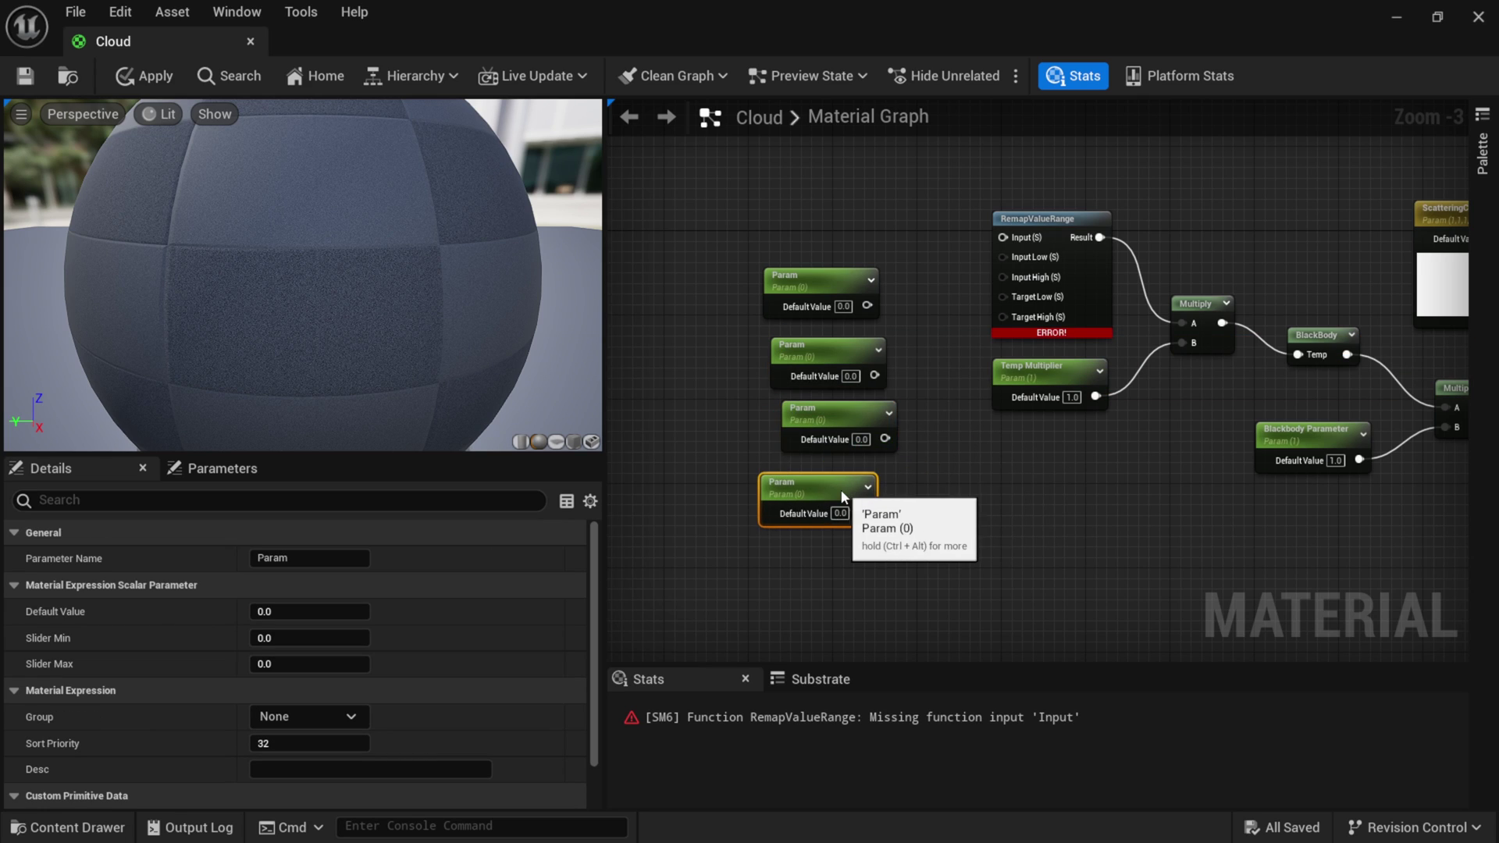
{"action": "left_click_drag", "start_coordinate": [845, 341], "coordinate": [1004, 258]}
{"action": "left_click_drag", "start_coordinate": [826, 349], "coordinate": [1005, 277]}
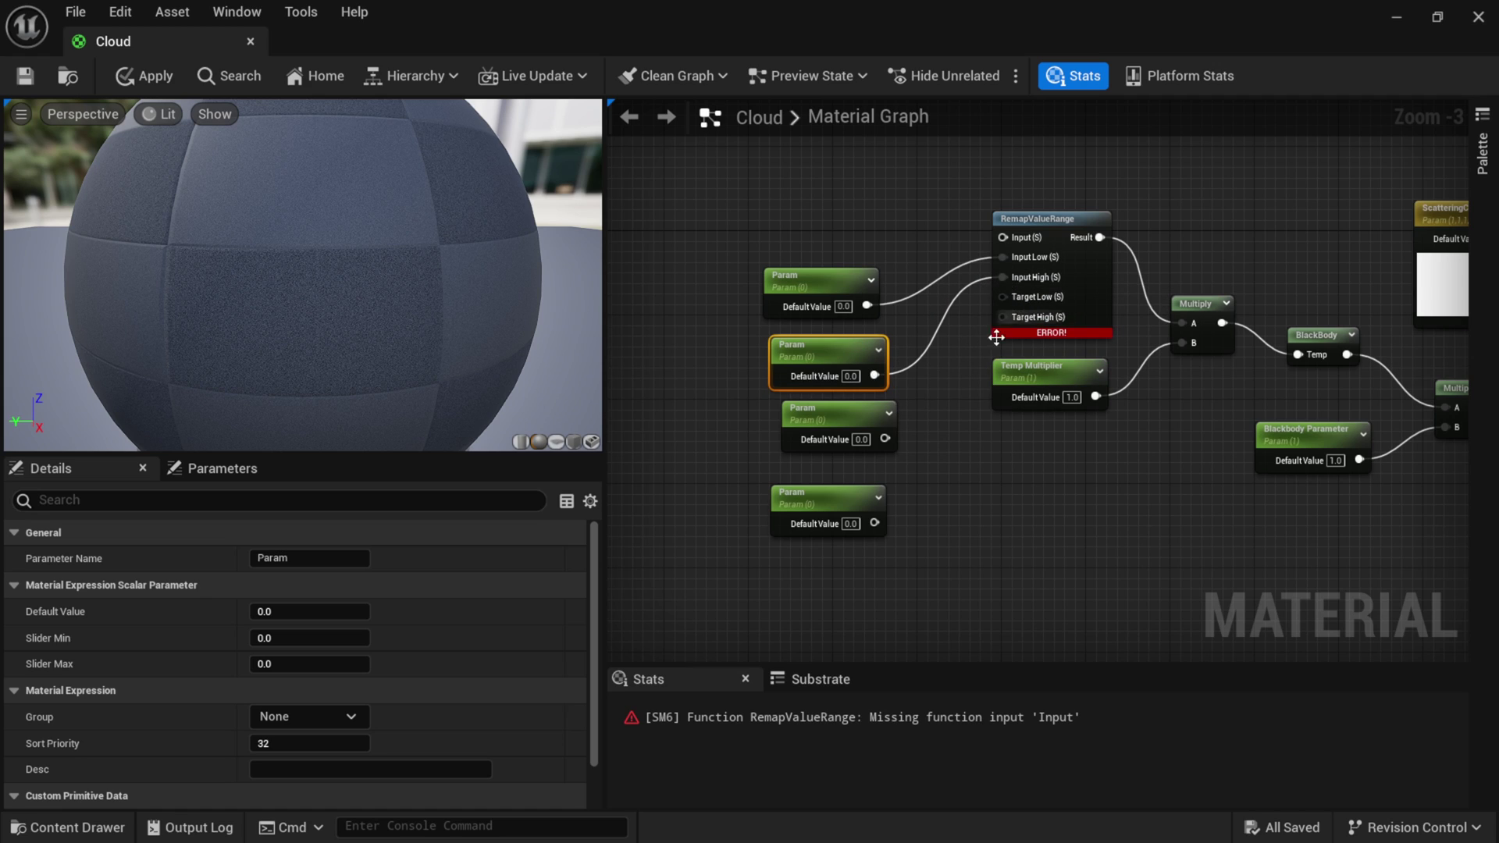
{"action": "left_click", "coordinate": [837, 406]}
{"action": "left_click_drag", "start_coordinate": [873, 440], "coordinate": [1003, 296]}
Wire the fourth parameter into Target High and rename the top two Remap InputLow and Remap InputHigh.
{"action": "left_click_drag", "start_coordinate": [820, 491], "coordinate": [1012, 322]}
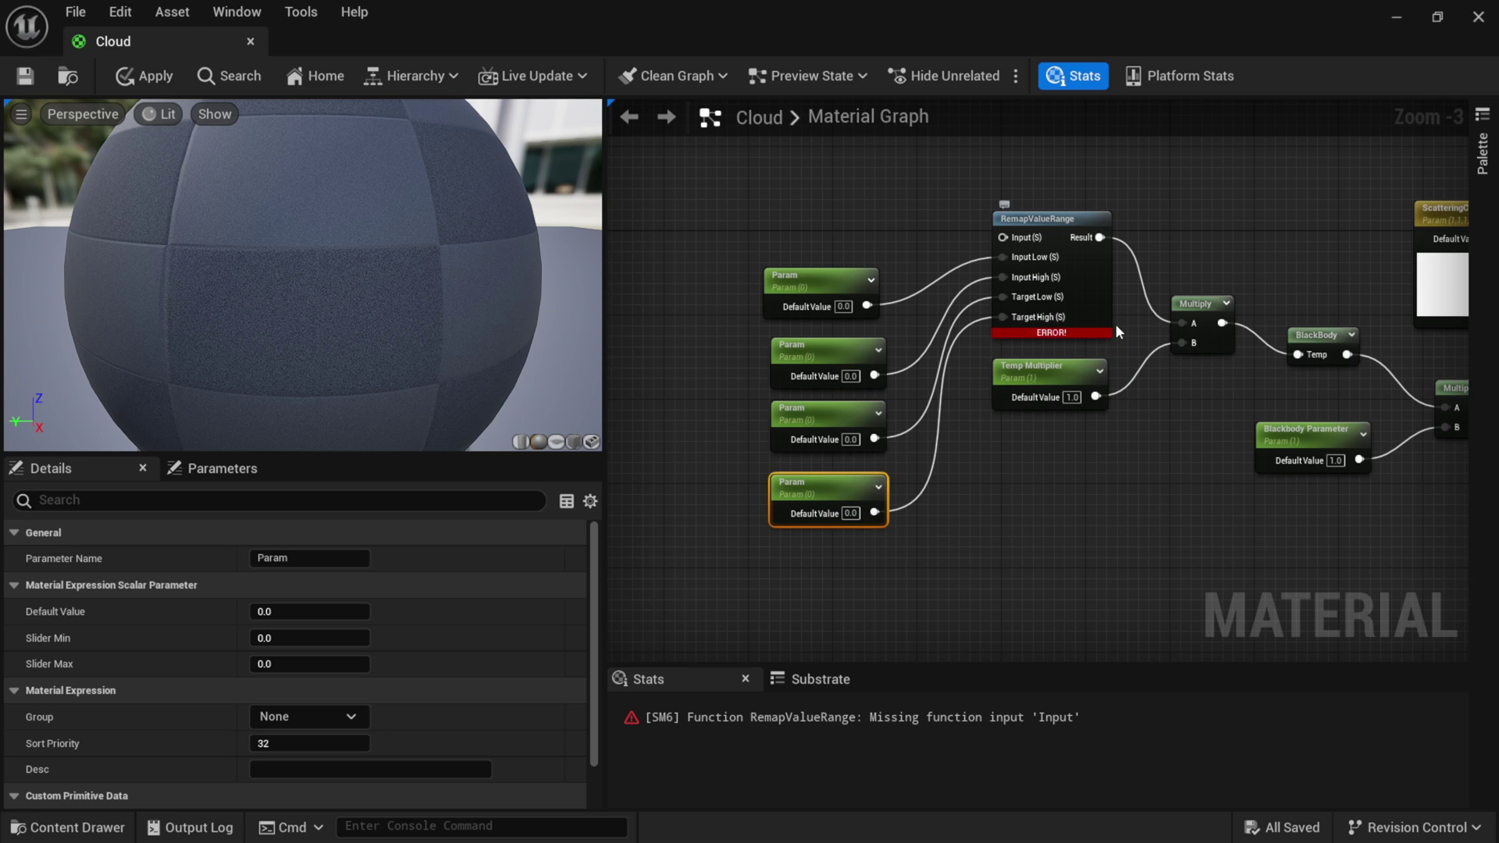
{"action": "left_click_drag", "start_coordinate": [808, 279], "coordinate": [816, 274]}
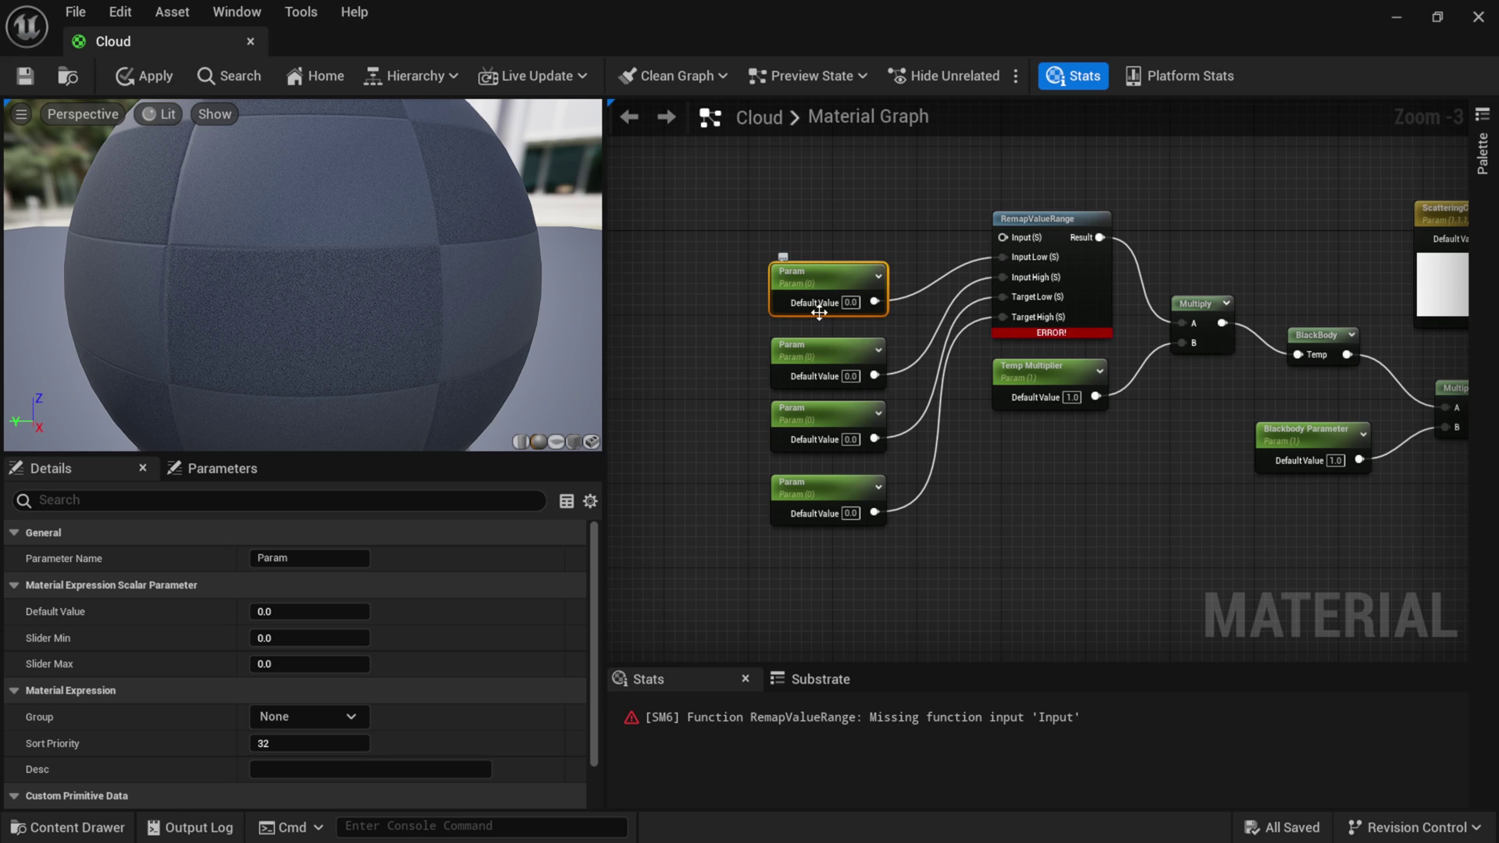
{"action": "double_click", "coordinate": [810, 276]}
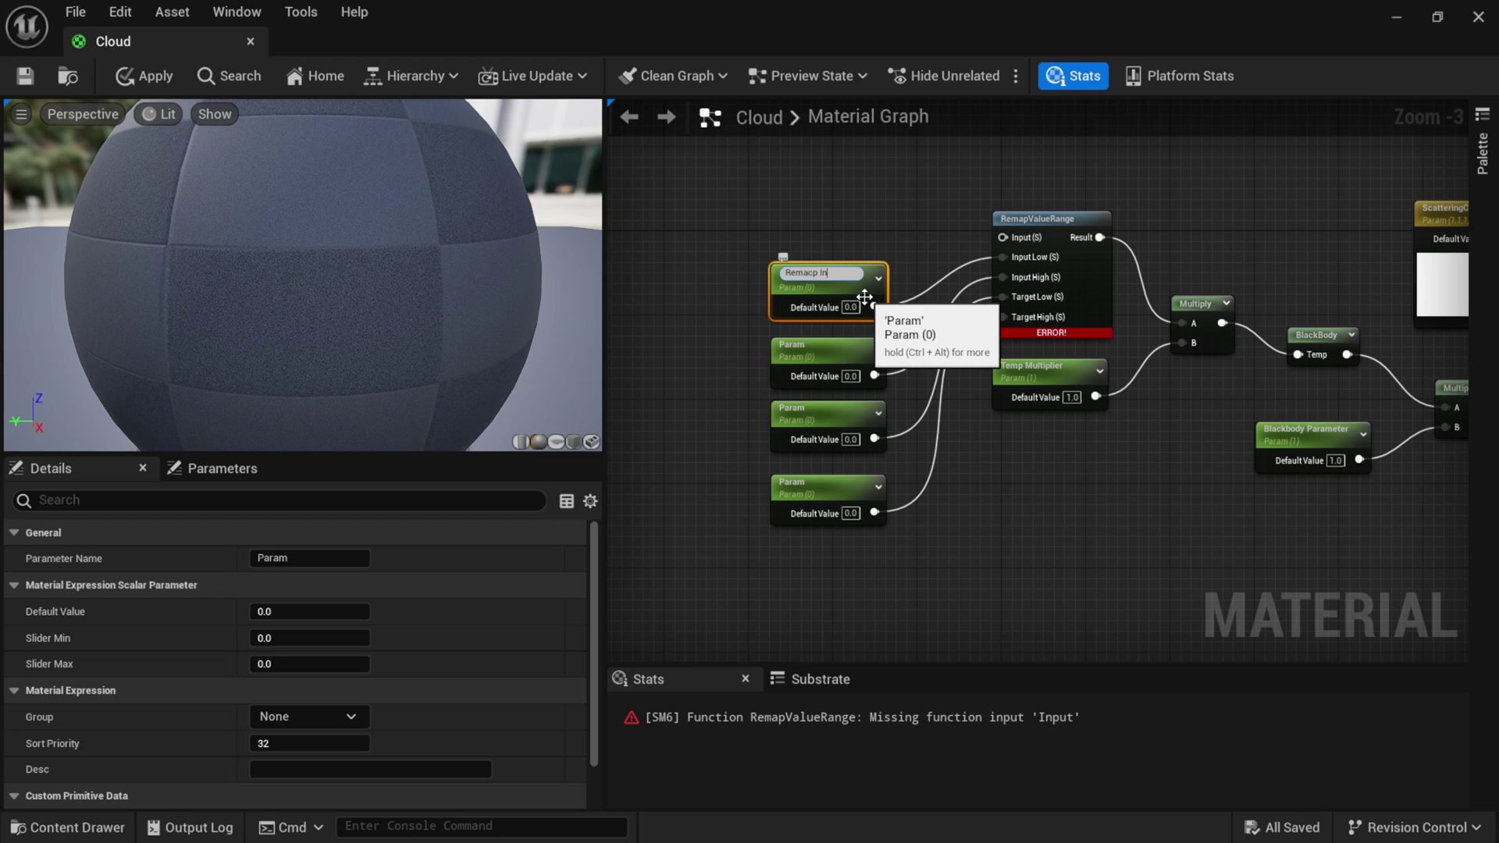
{"action": "type", "text": "ow"}
{"action": "double_click", "coordinate": [809, 346]}
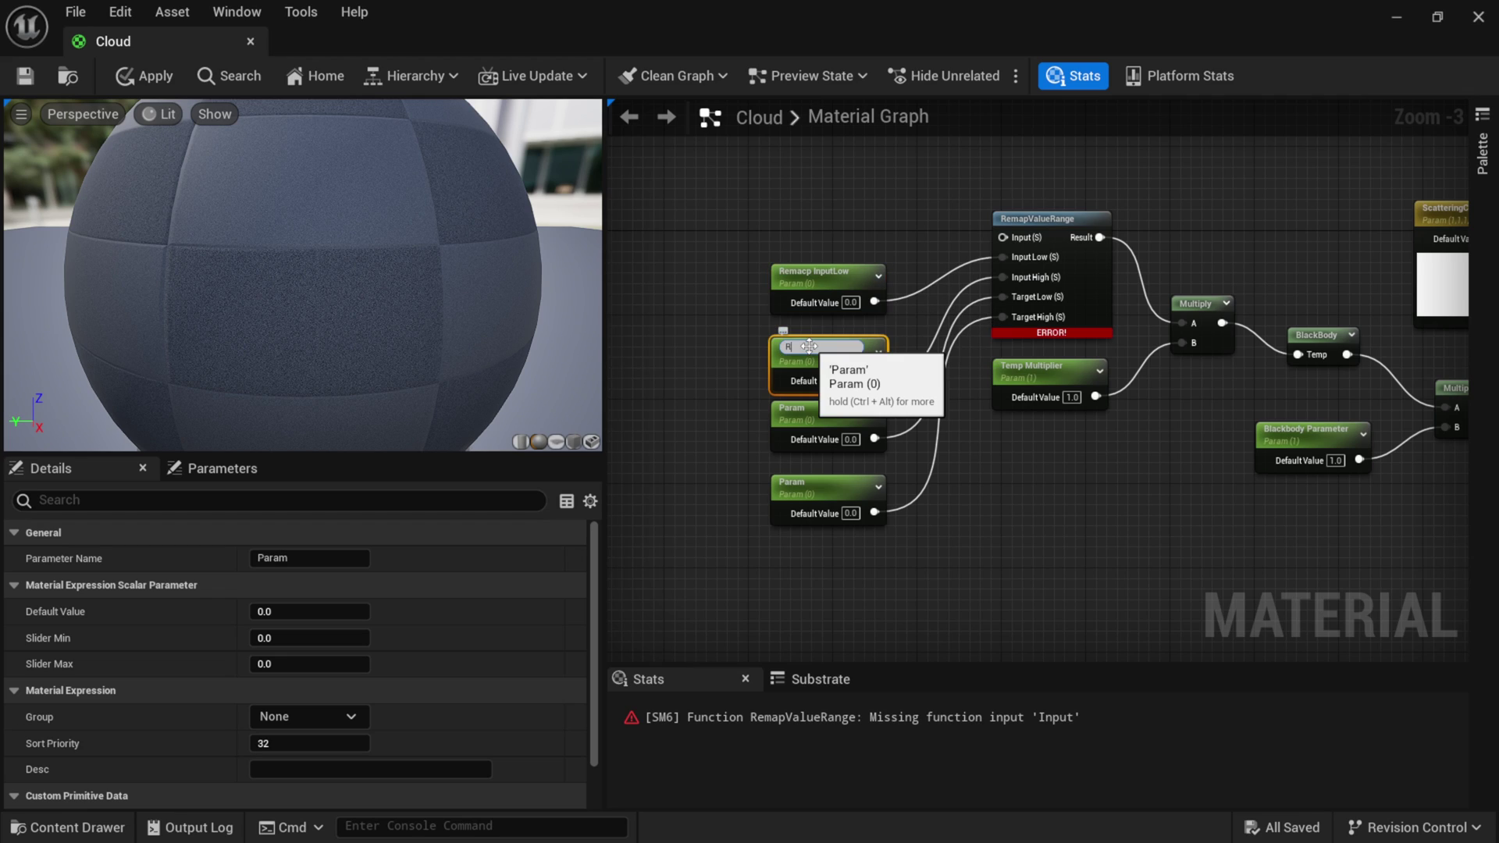
{"action": "type", "text": "Remap InputHigh"}
Rename the third and bottom parameters Remap TargetLow and Remap Target High.
{"action": "left_click", "coordinate": [805, 411]}
{"action": "double_click", "coordinate": [805, 411]}
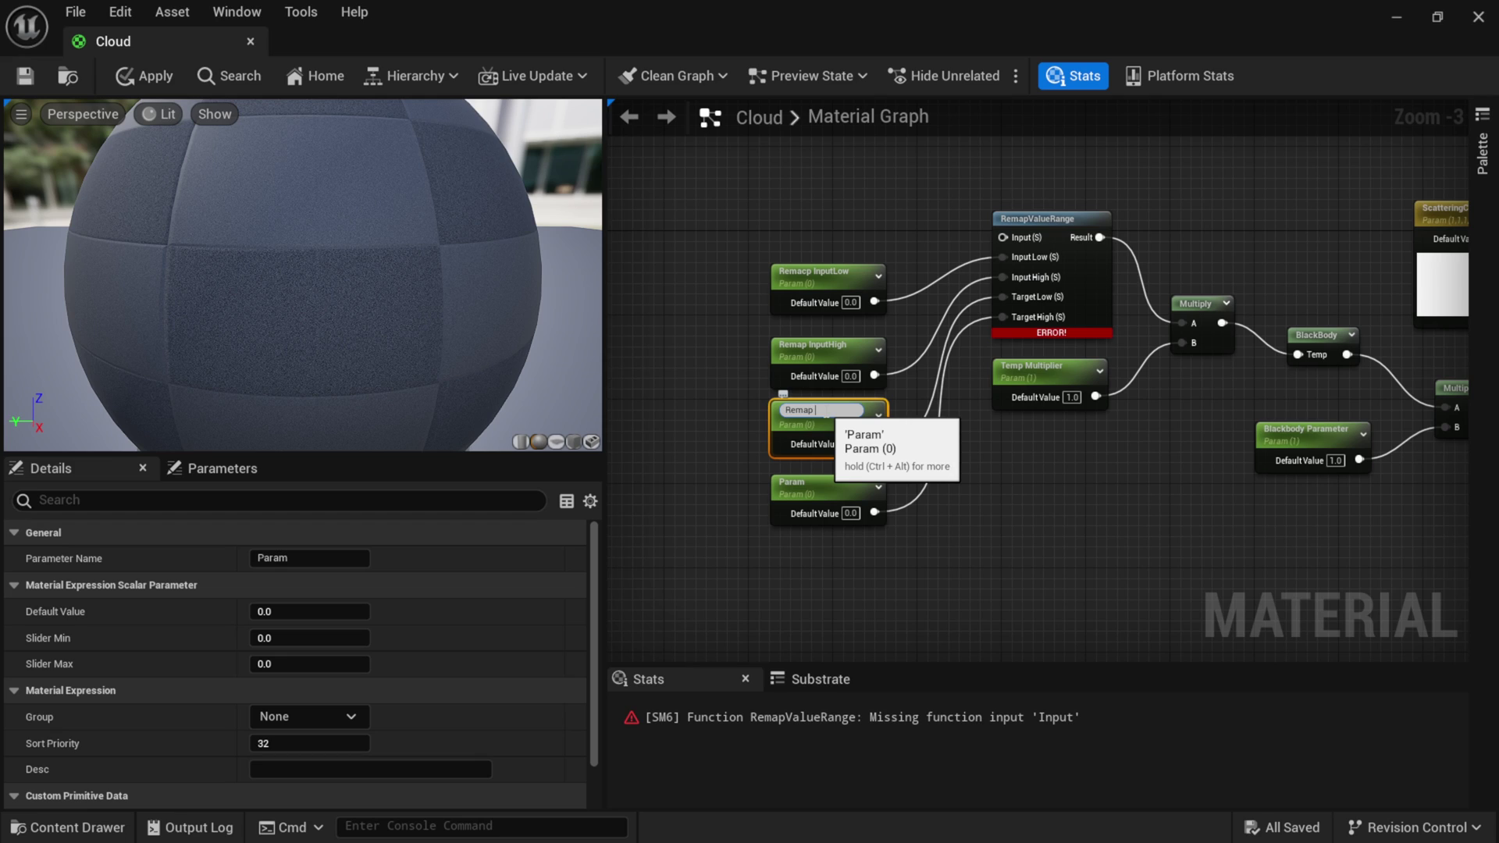
{"action": "type", "text": "Remap TargetLow"}
{"action": "left_click_drag", "start_coordinate": [841, 490], "coordinate": [841, 479]}
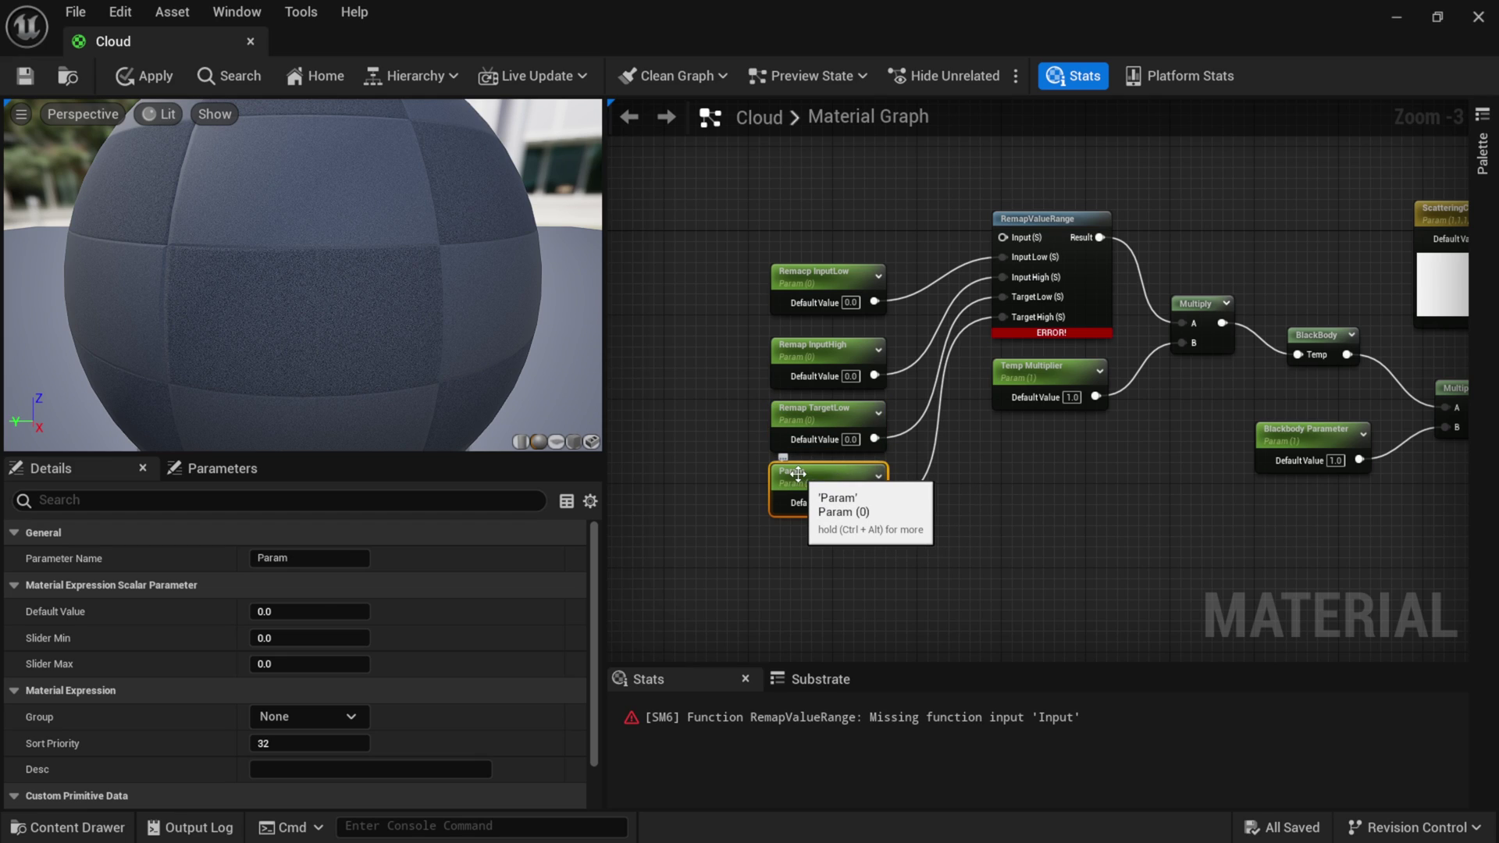
{"action": "double_click", "coordinate": [798, 473]}
{"action": "type", "text": "Remap Target High"}
{"action": "key", "text": "Return"}
Move the four parameter nodes up and correct the 'Remacp InputLow' typo to Remap InputLow.
{"action": "scroll", "coordinate": [906, 500], "scroll_direction": "up", "scroll_amount": 3}
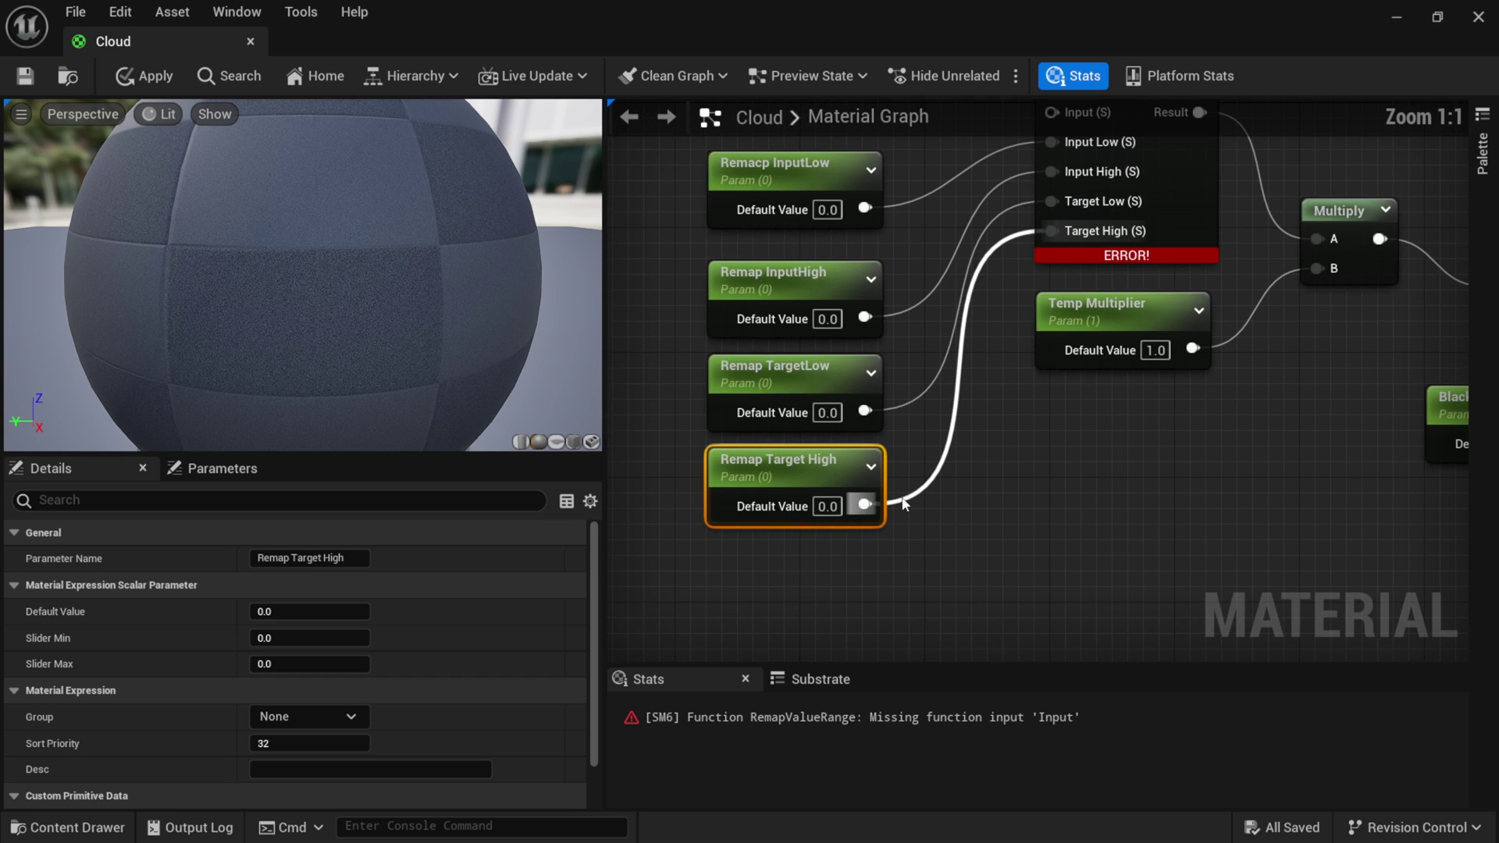
{"action": "right_click_drag", "start_coordinate": [916, 472], "coordinate": [925, 546]}
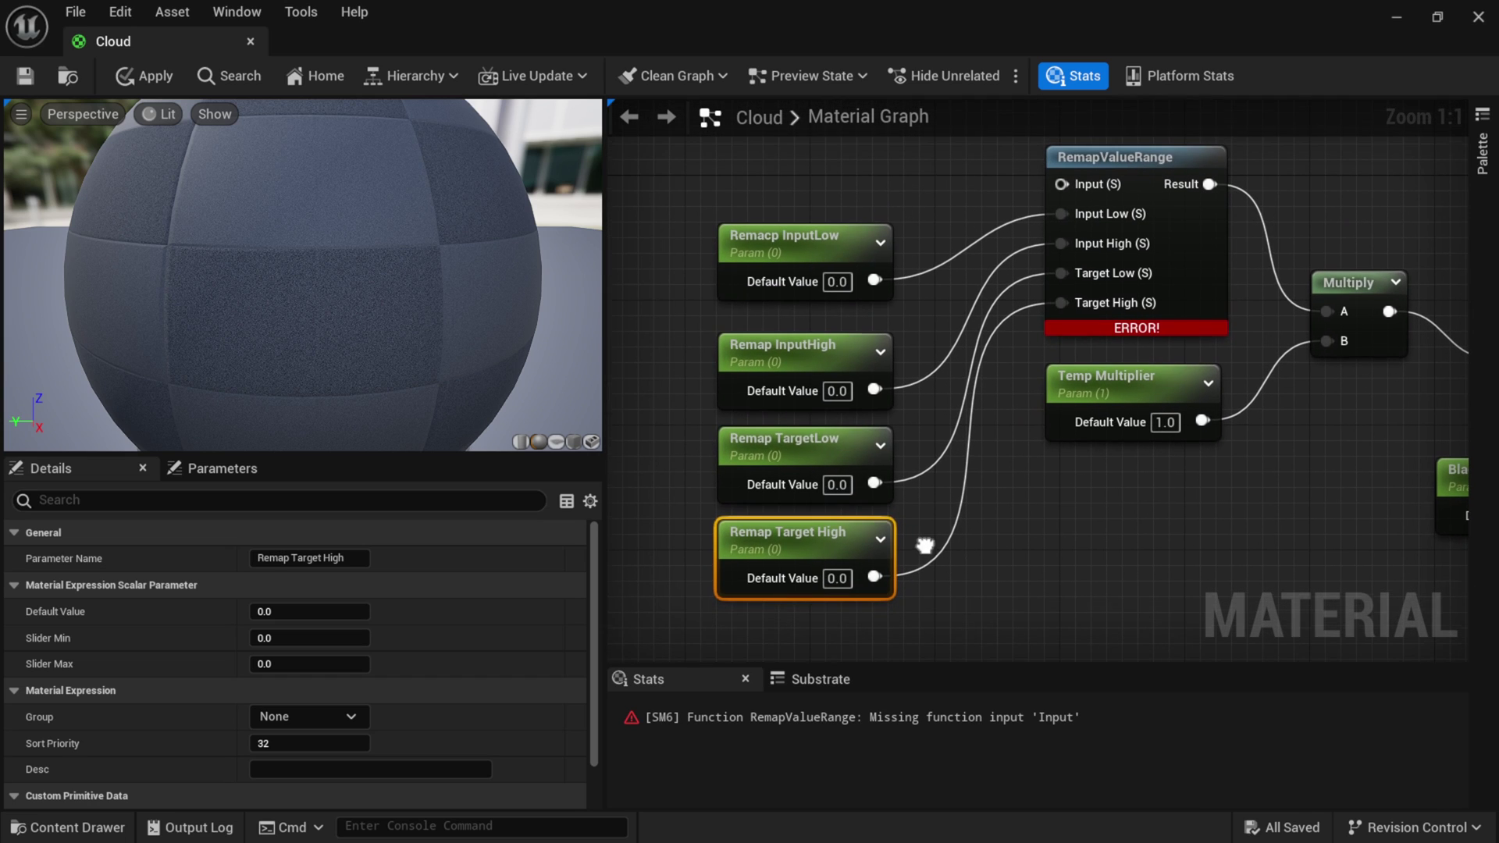
{"action": "left_click", "coordinate": [784, 248]}
{"action": "left_click_drag", "start_coordinate": [613, 210], "coordinate": [936, 639]}
{"action": "left_click_drag", "start_coordinate": [920, 268], "coordinate": [891, 142]}
{"action": "right_click_drag", "start_coordinate": [1024, 441], "coordinate": [1020, 550]}
{"action": "left_click", "coordinate": [1024, 257]}
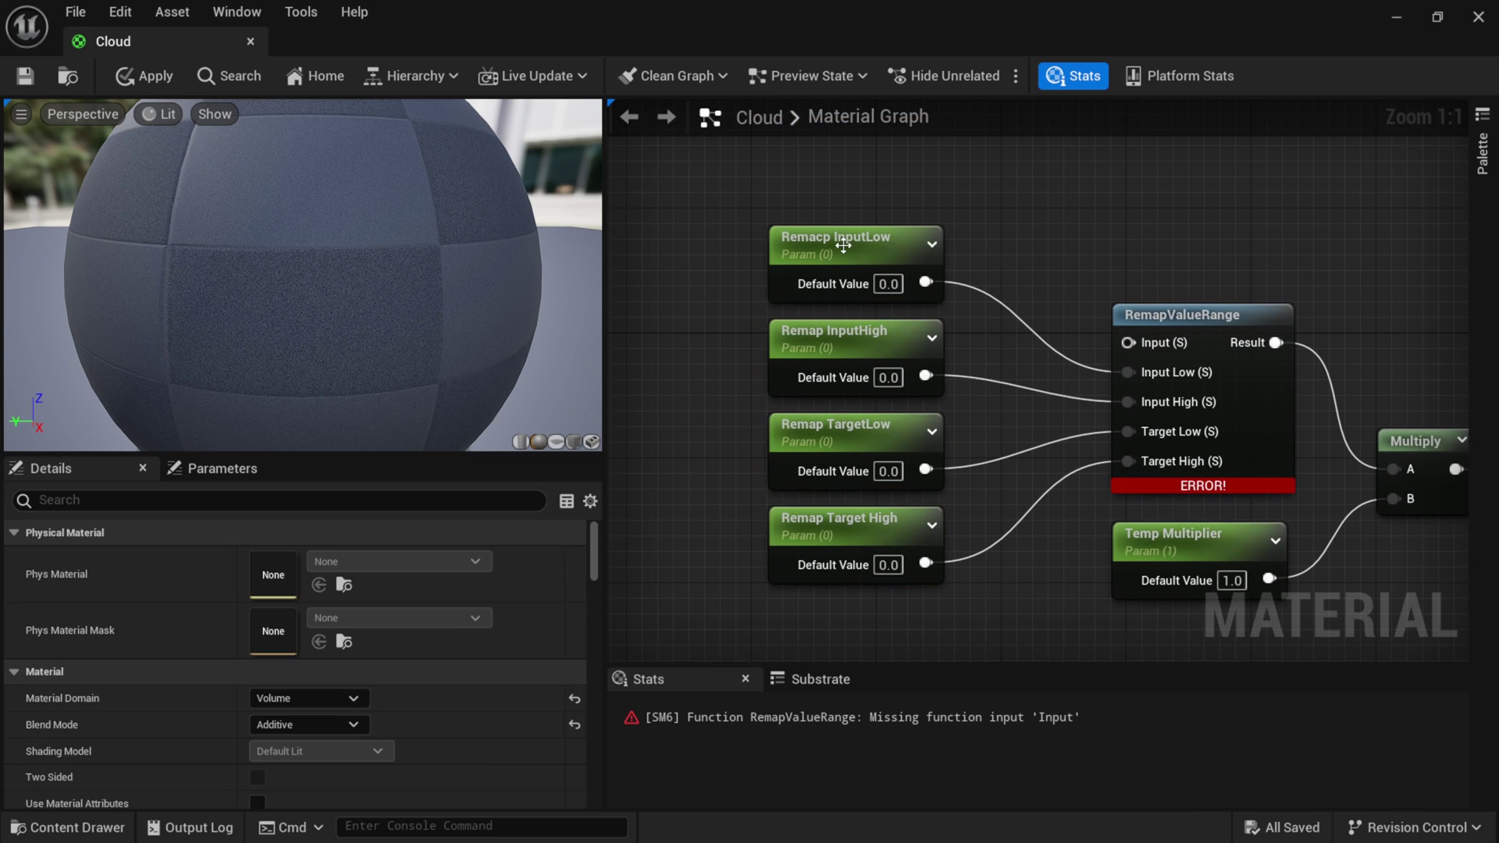
{"action": "left_click", "coordinate": [819, 239]}
{"action": "left_click", "coordinate": [819, 240]}
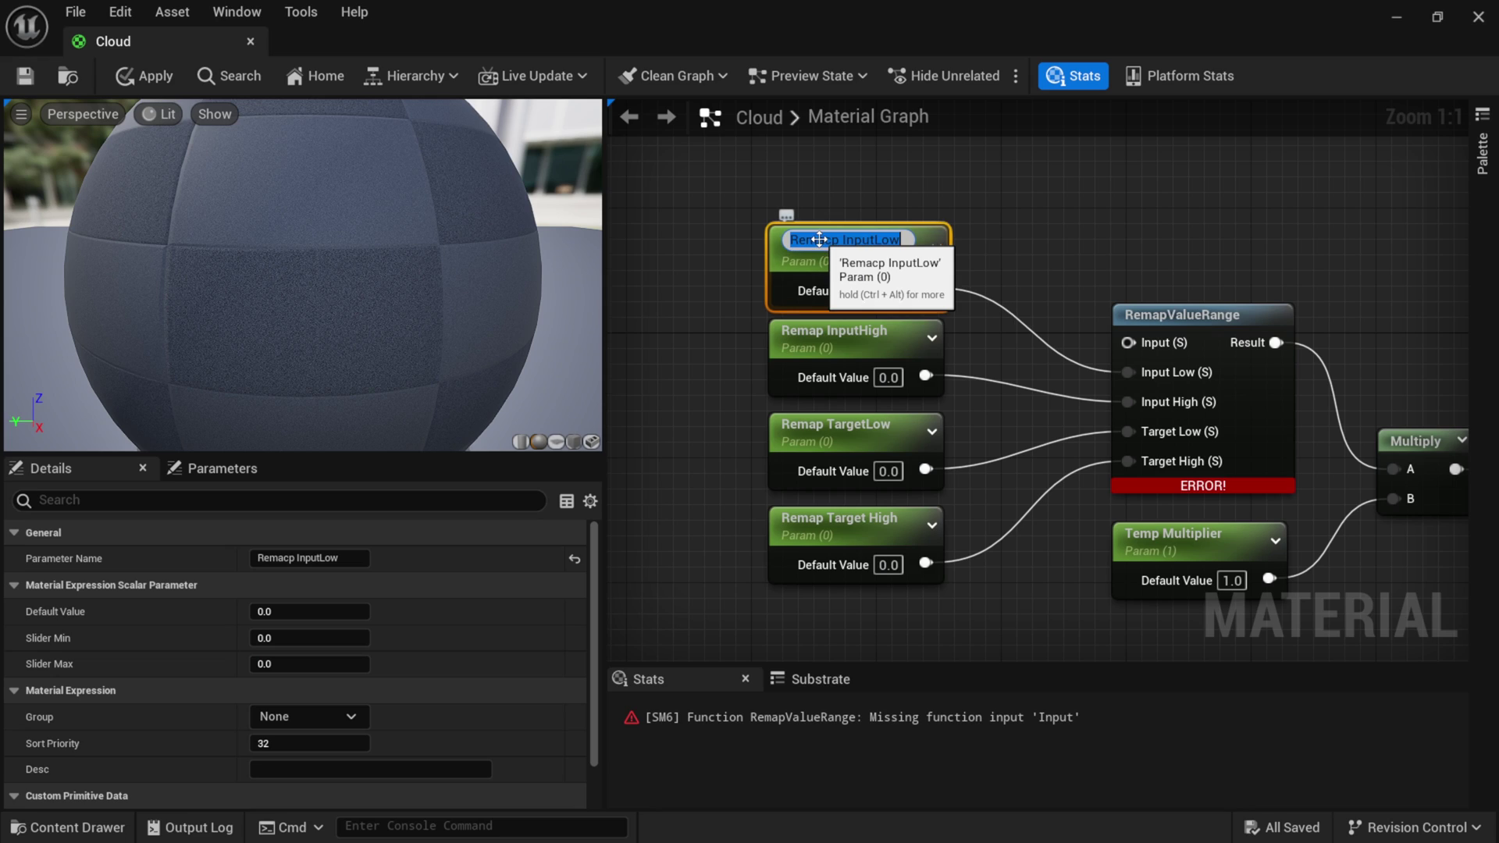
{"action": "key", "text": "BackSpace"}
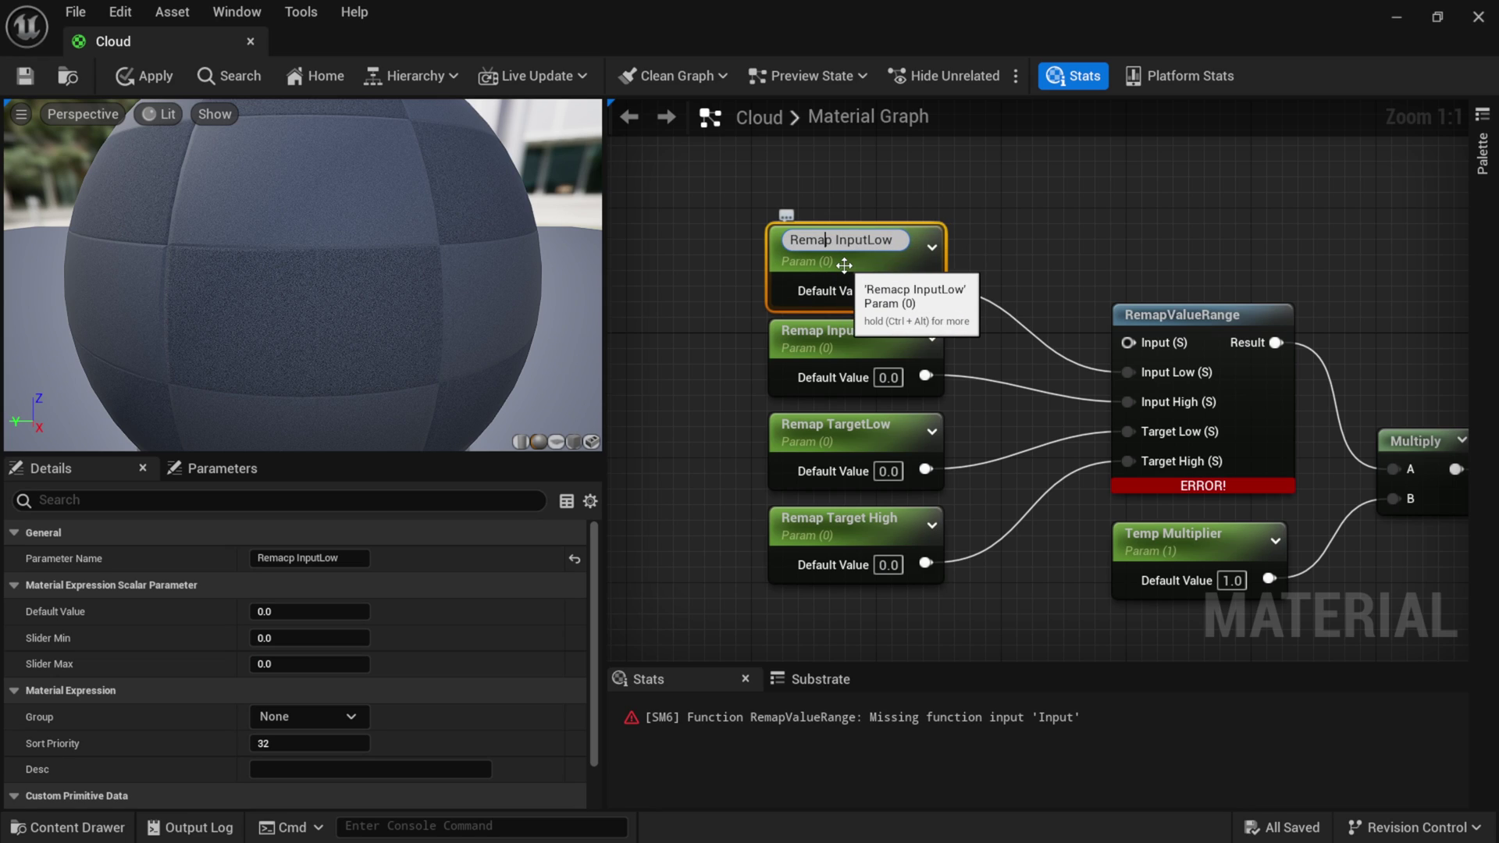
{"action": "key", "text": "Return"}
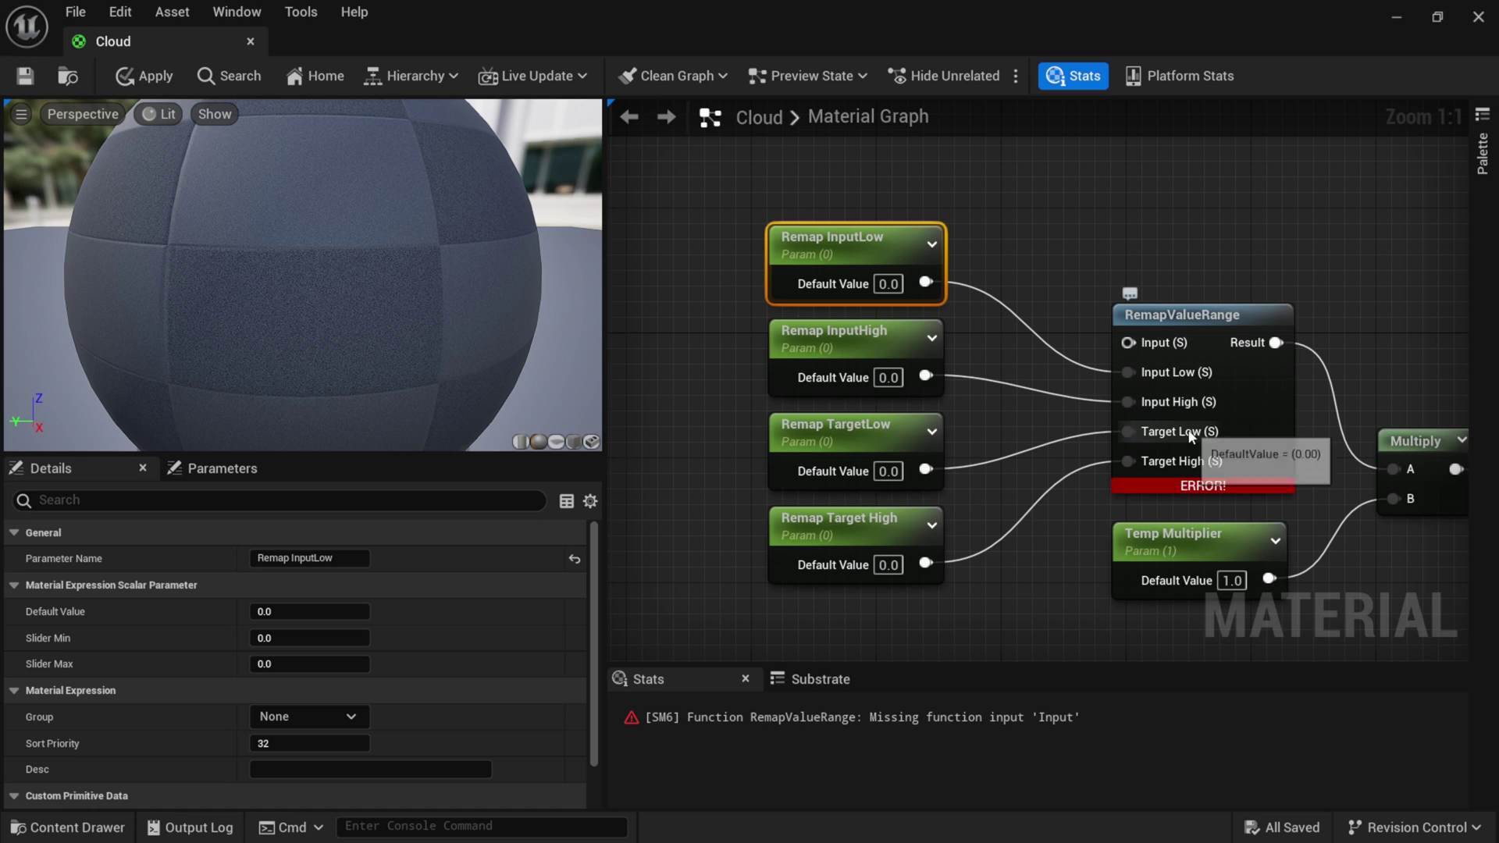
Set the Remap InputHigh and Remap Target High default values to 1.0.
{"action": "left_click", "coordinate": [882, 377]}
{"action": "type", "text": "1"}
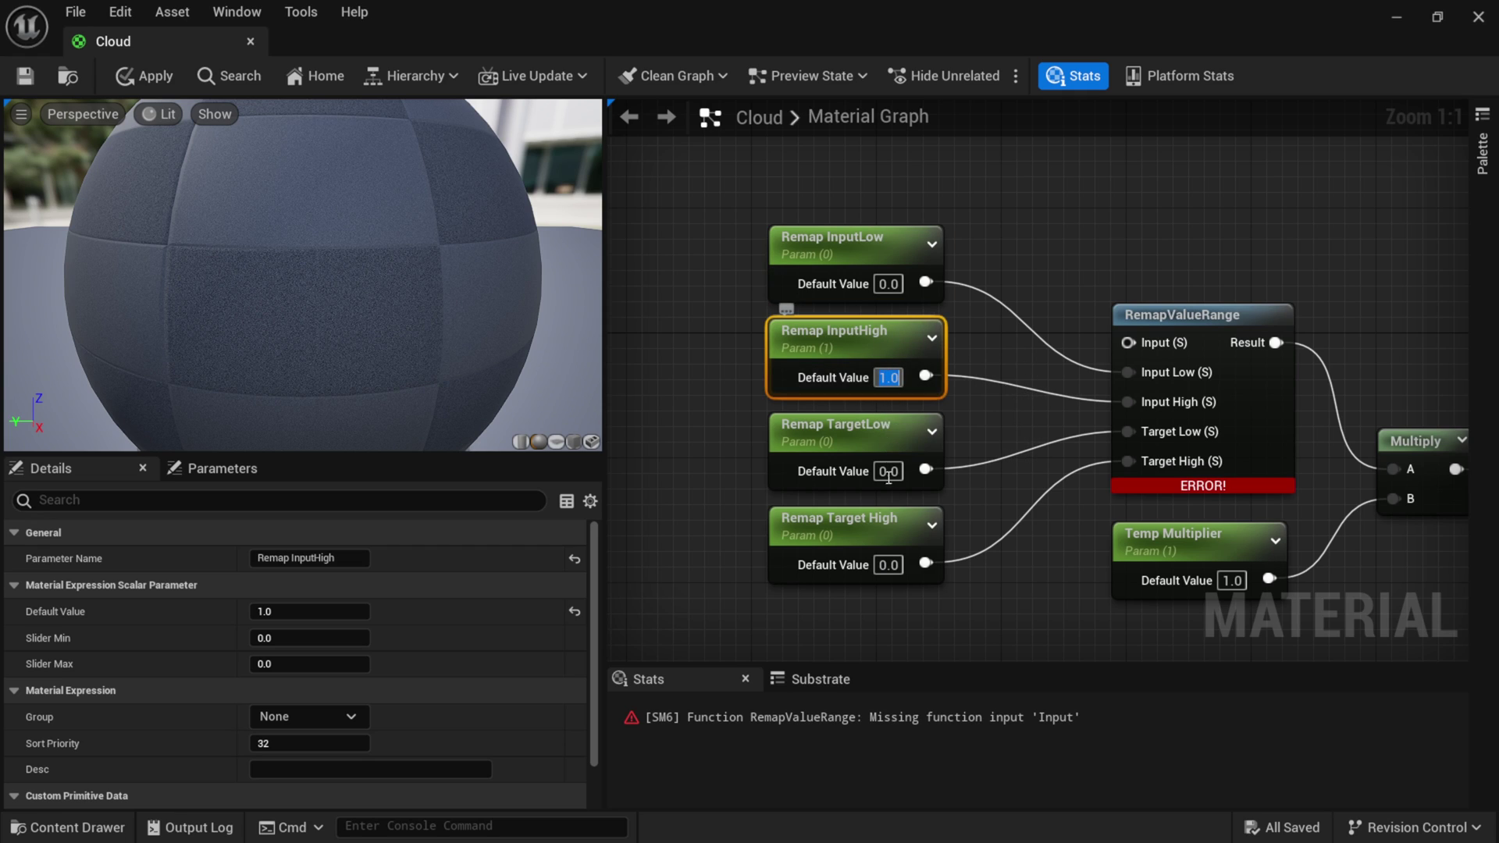
{"action": "left_click", "coordinate": [818, 528]}
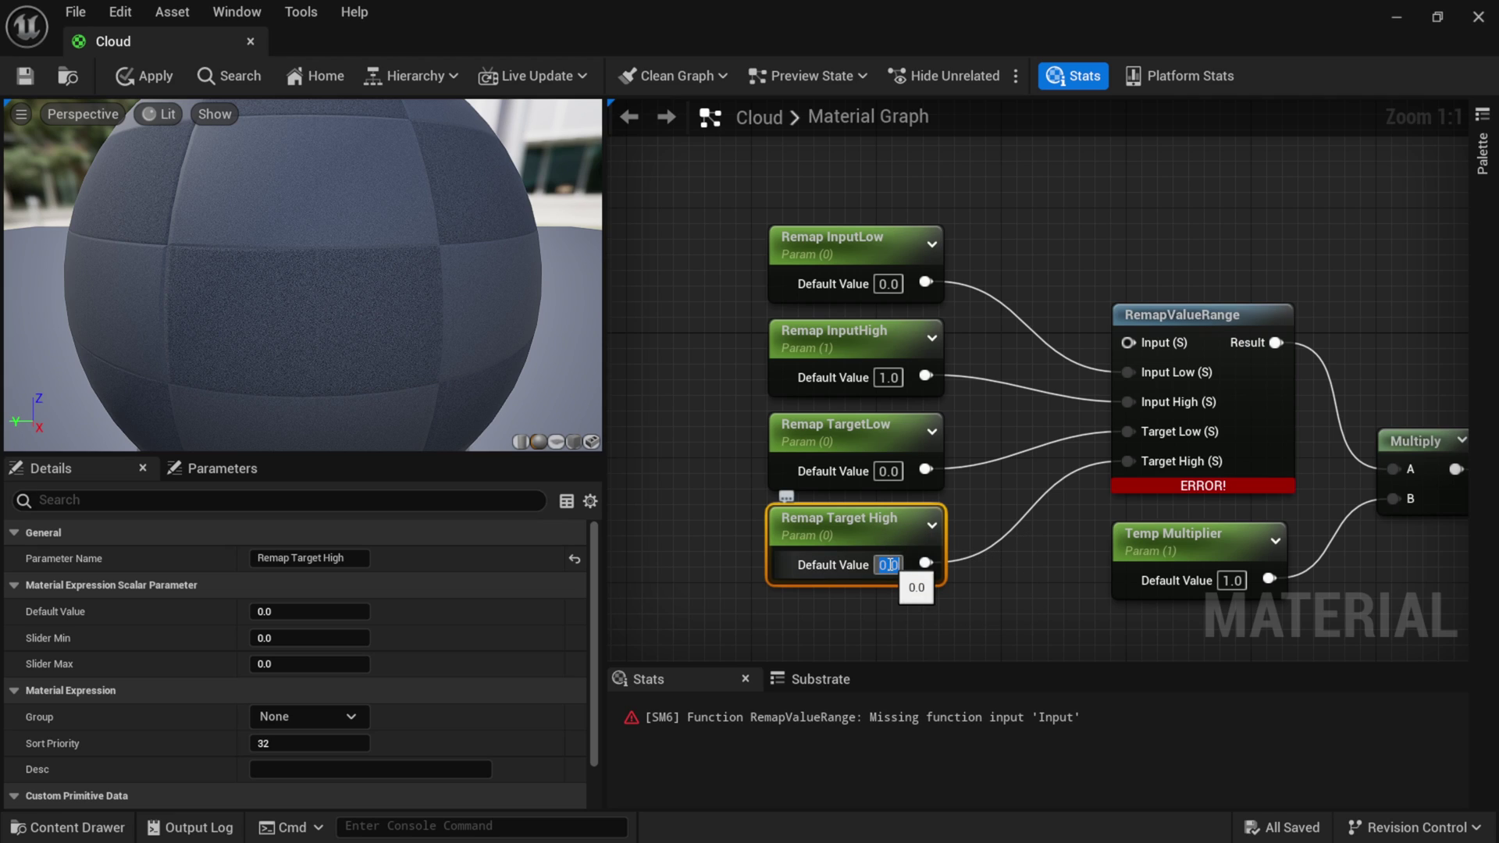
{"action": "type", "text": "1"}
{"action": "key", "text": "Return"}
{"action": "left_click", "coordinate": [915, 560]}
Save the Cloud material, continuing past the compilation errors warning.
{"action": "left_click", "coordinate": [40, 82]}
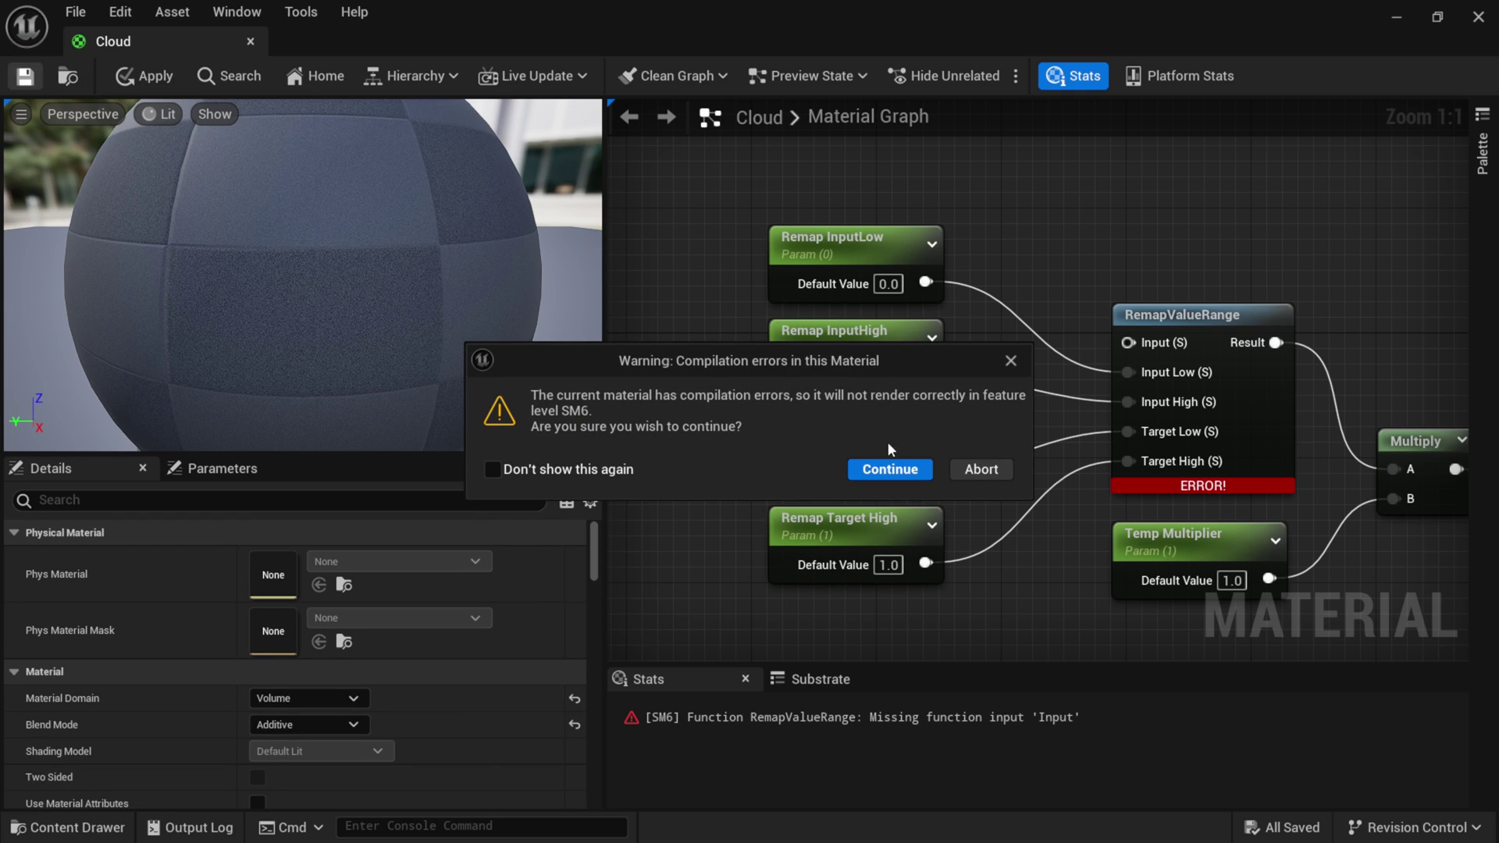
{"action": "left_click", "coordinate": [890, 469]}
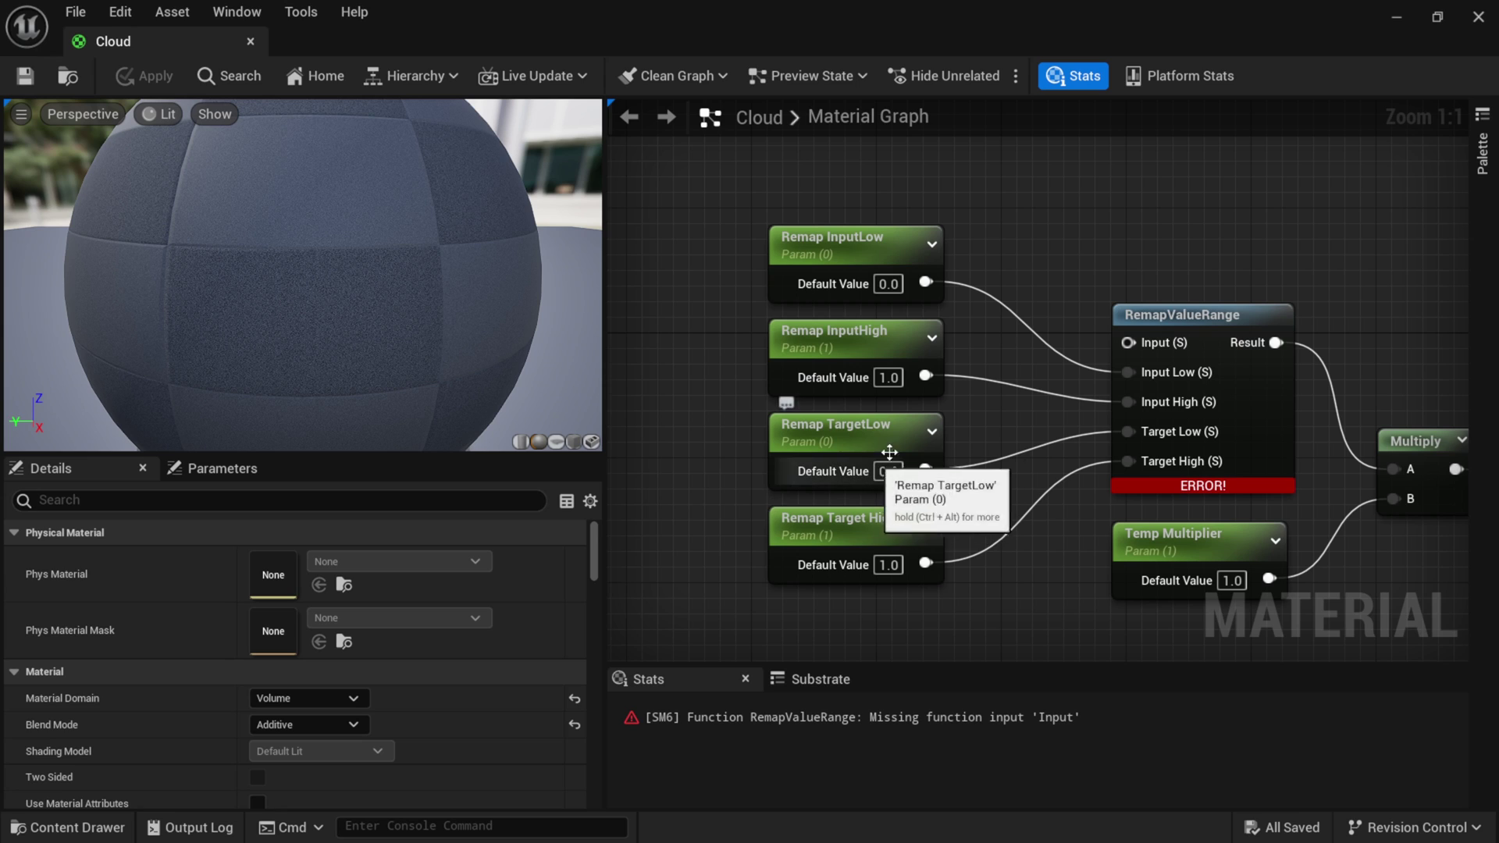
{"action": "scroll", "coordinate": [1001, 363], "scroll_direction": "down", "scroll_amount": 4}
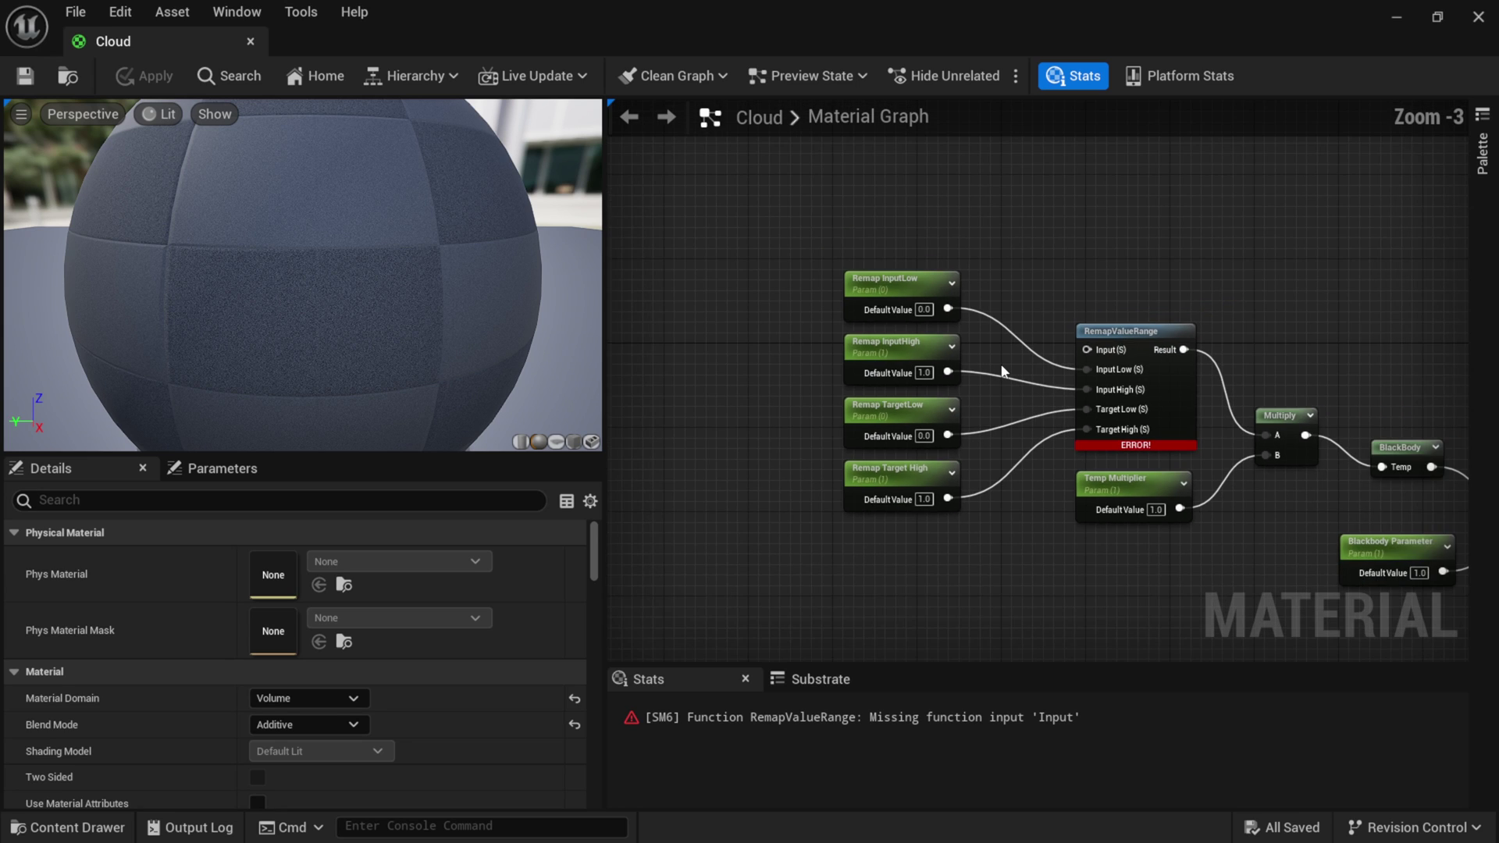
Add a ComponentMask node above the Remap parameters, shifting those parameters further down.
{"action": "right_click_drag", "start_coordinate": [1002, 364], "coordinate": [1082, 376]}
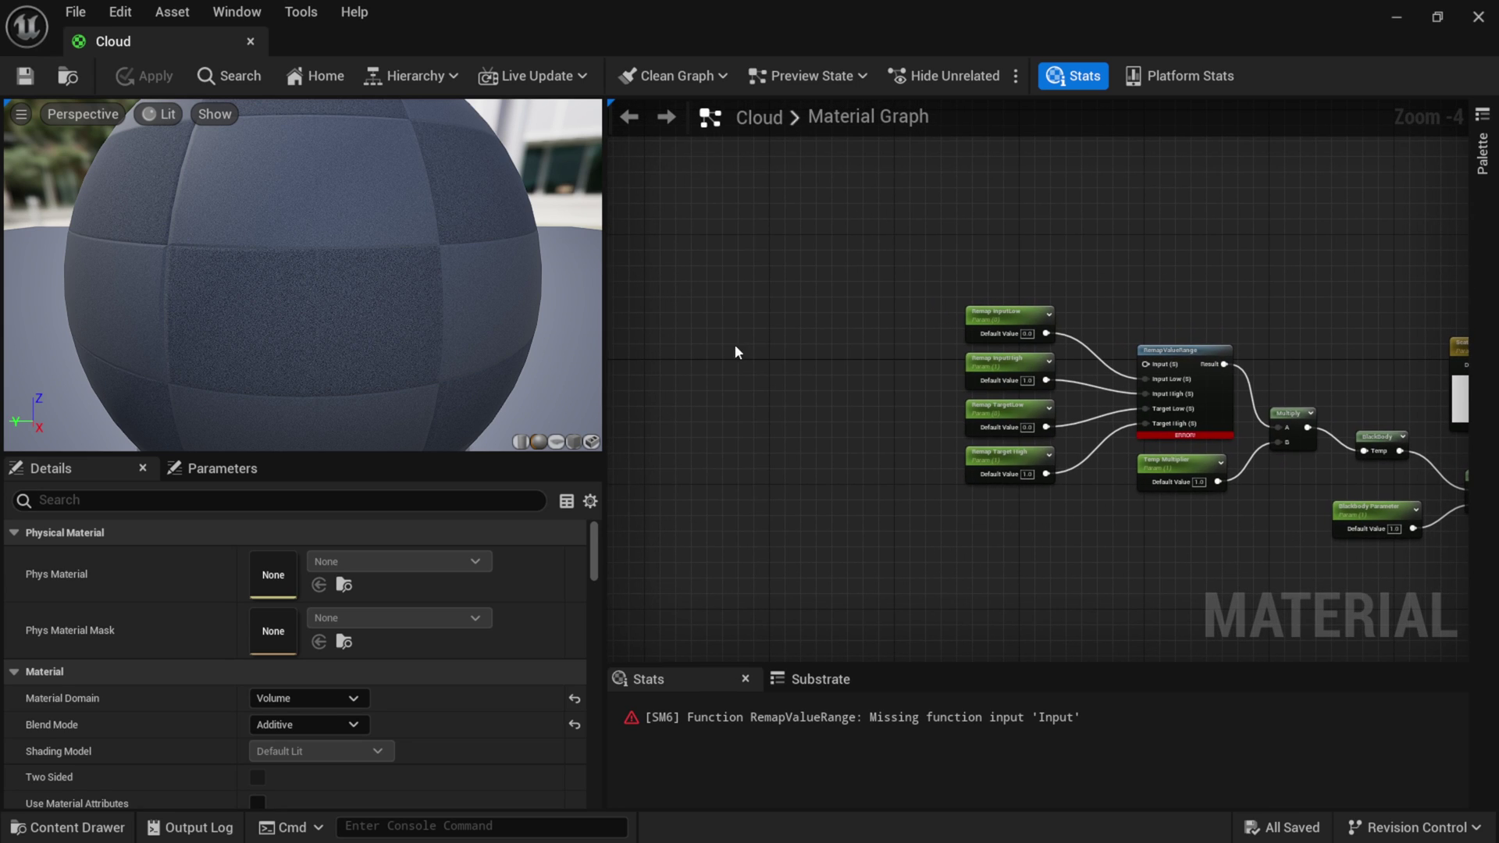
{"action": "right_click", "coordinate": [782, 332]}
{"action": "type", "text": "mask"}
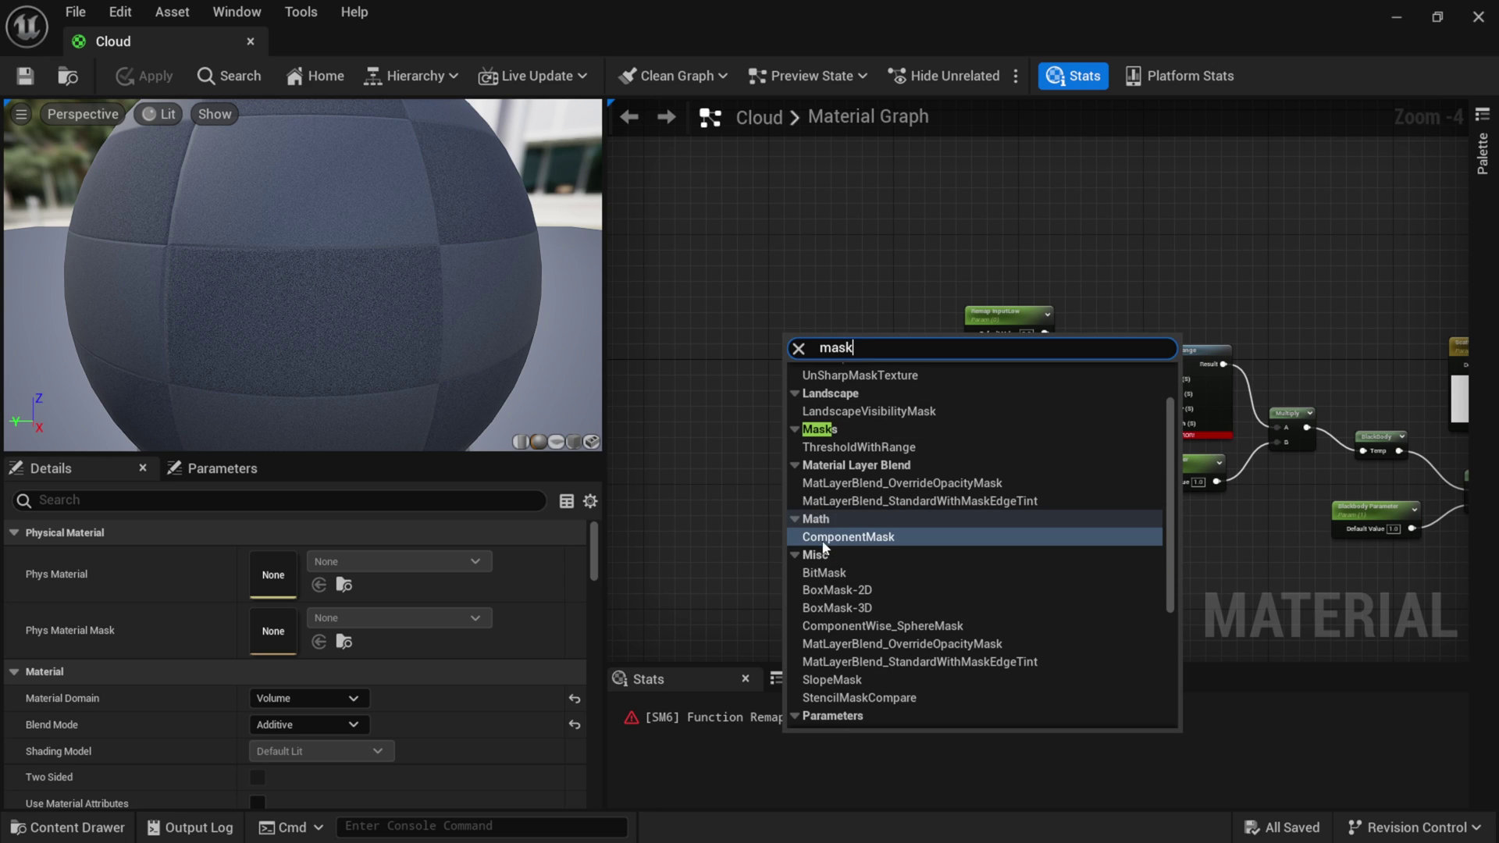
{"action": "left_click", "coordinate": [831, 537]}
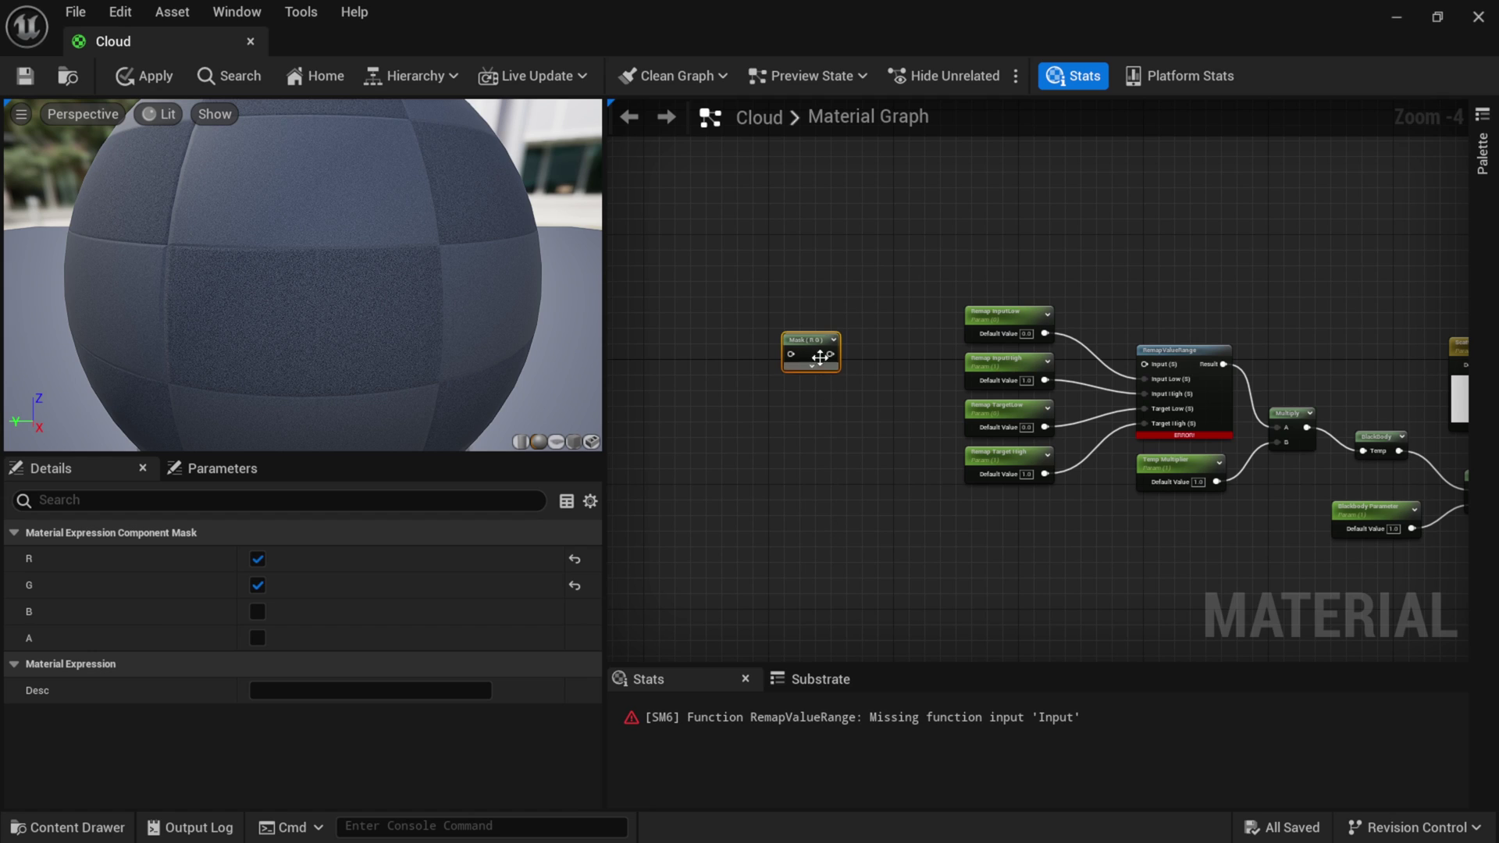
{"action": "scroll", "coordinate": [820, 362], "scroll_direction": "up", "scroll_amount": 2}
{"action": "left_click_drag", "start_coordinate": [994, 232], "coordinate": [1173, 540]}
{"action": "left_click_drag", "start_coordinate": [1115, 300], "coordinate": [1104, 405]}
{"action": "left_click_drag", "start_coordinate": [798, 329], "coordinate": [1010, 296]}
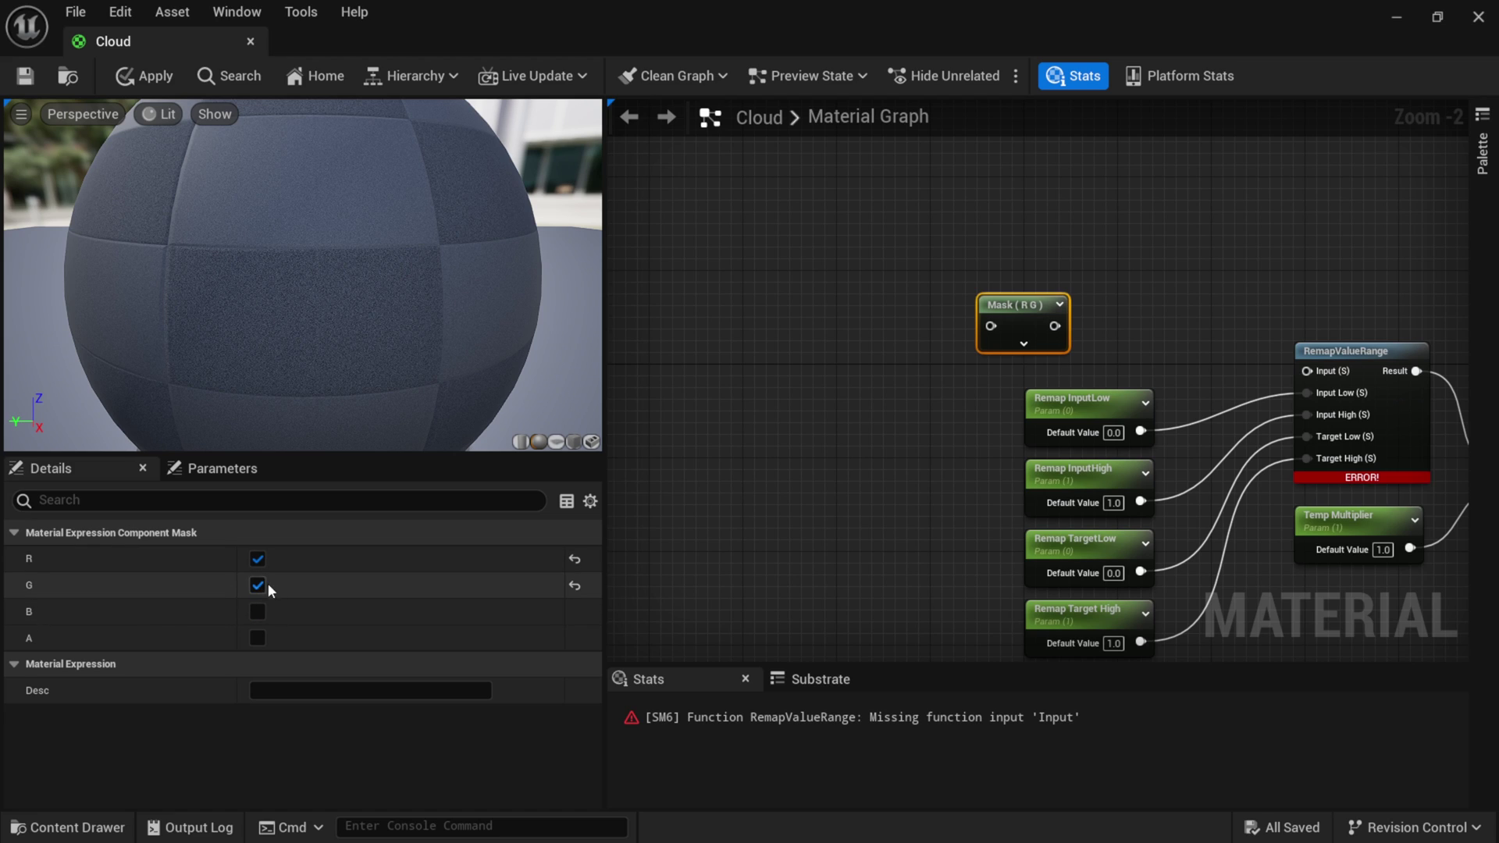
Untick the R channel so the mask reads Mask (G).
{"action": "left_click", "coordinate": [258, 559]}
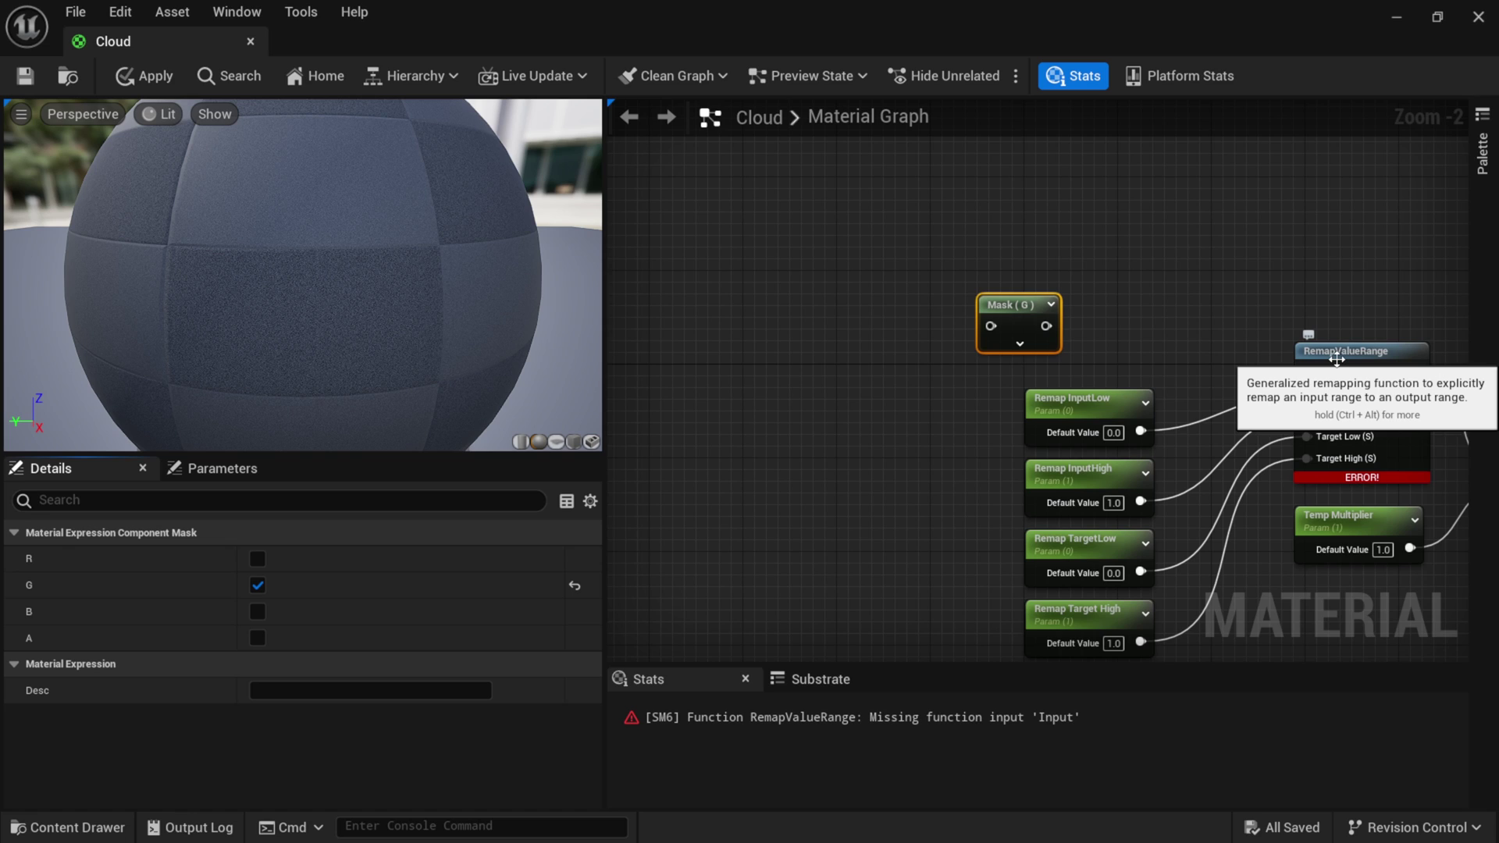
{"action": "right_click_drag", "start_coordinate": [1115, 289], "coordinate": [990, 275]}
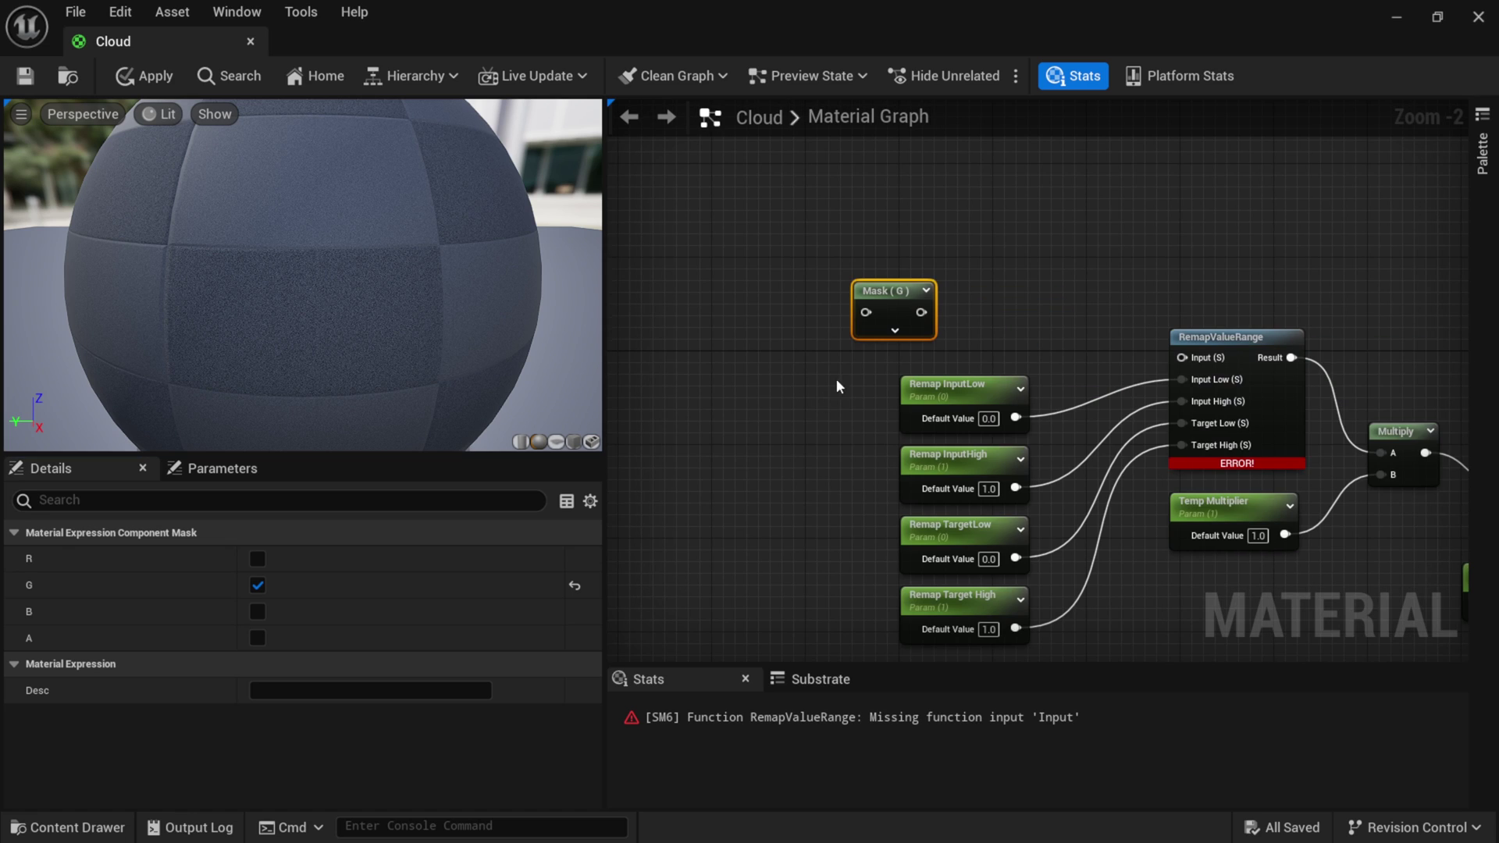
{"action": "right_click_drag", "start_coordinate": [978, 335], "coordinate": [954, 363]}
{"action": "left_click", "coordinate": [966, 327]}
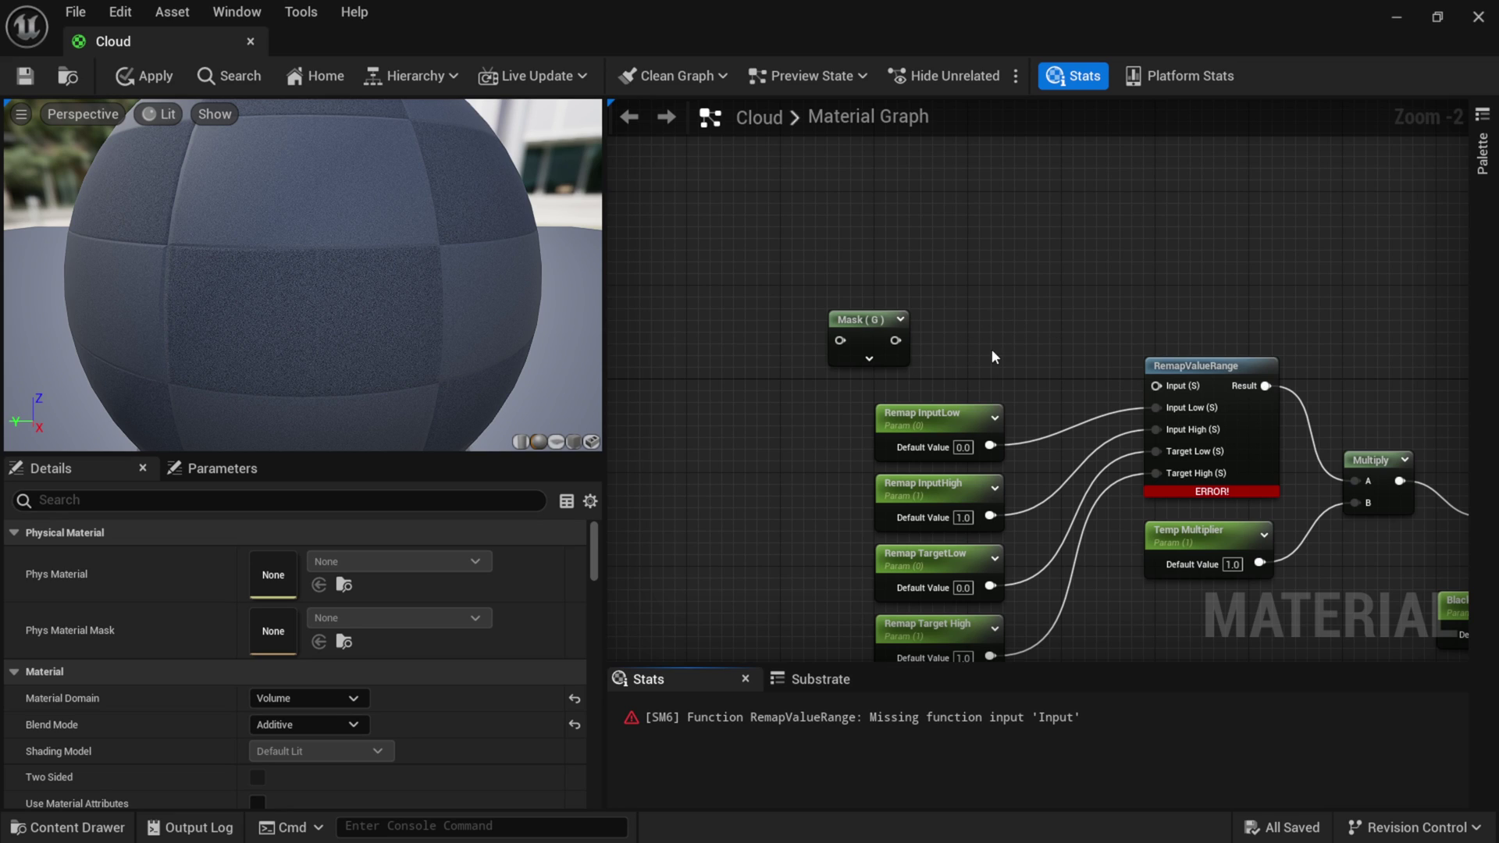
Add a reroute node, convert it to a named reroute and name it Temp.
{"action": "right_click", "coordinate": [1003, 315]}
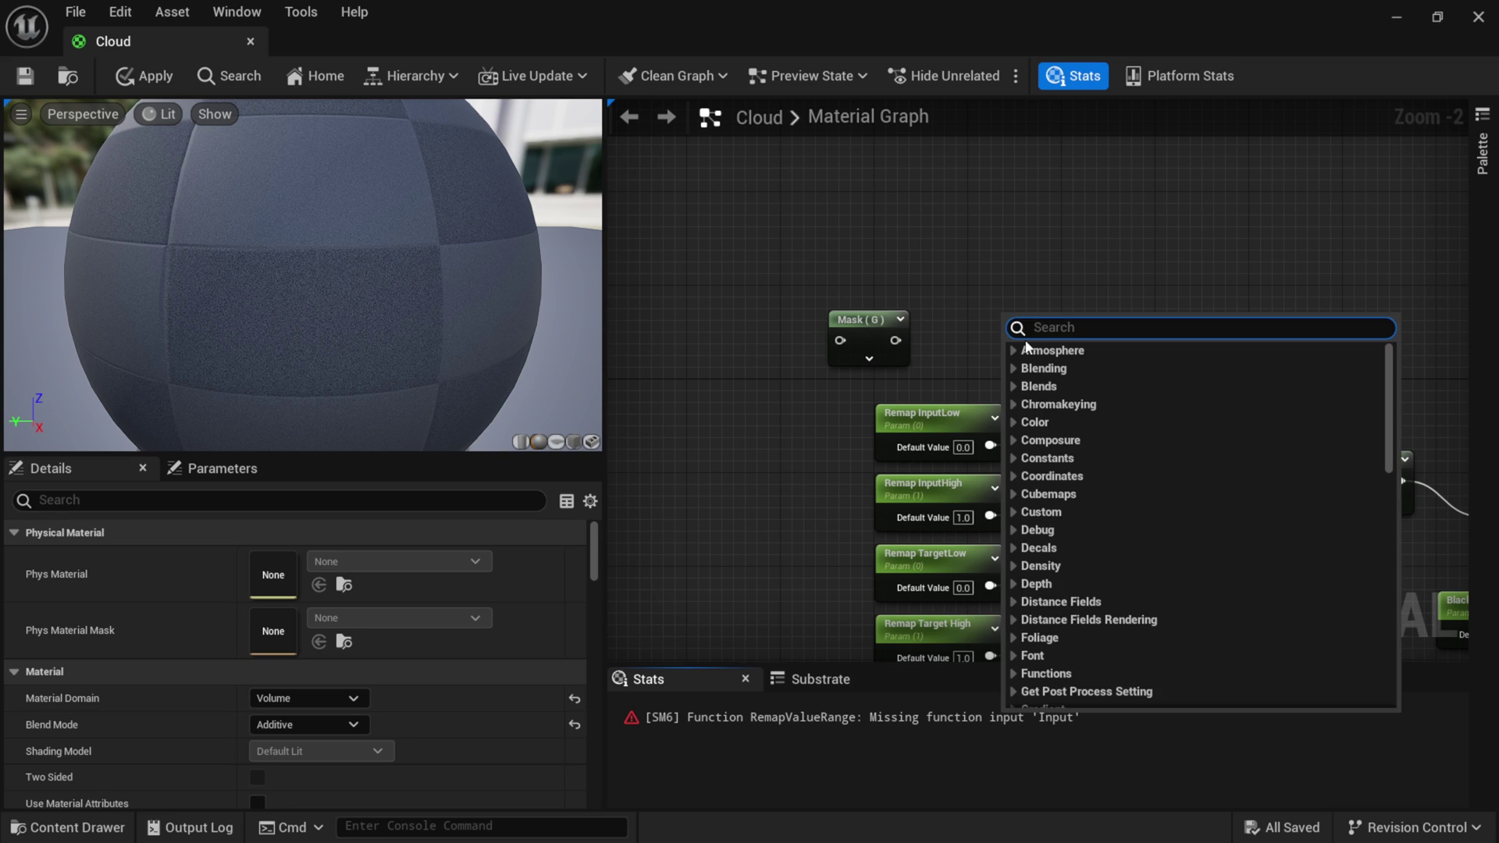
{"action": "type", "text": "reroute"}
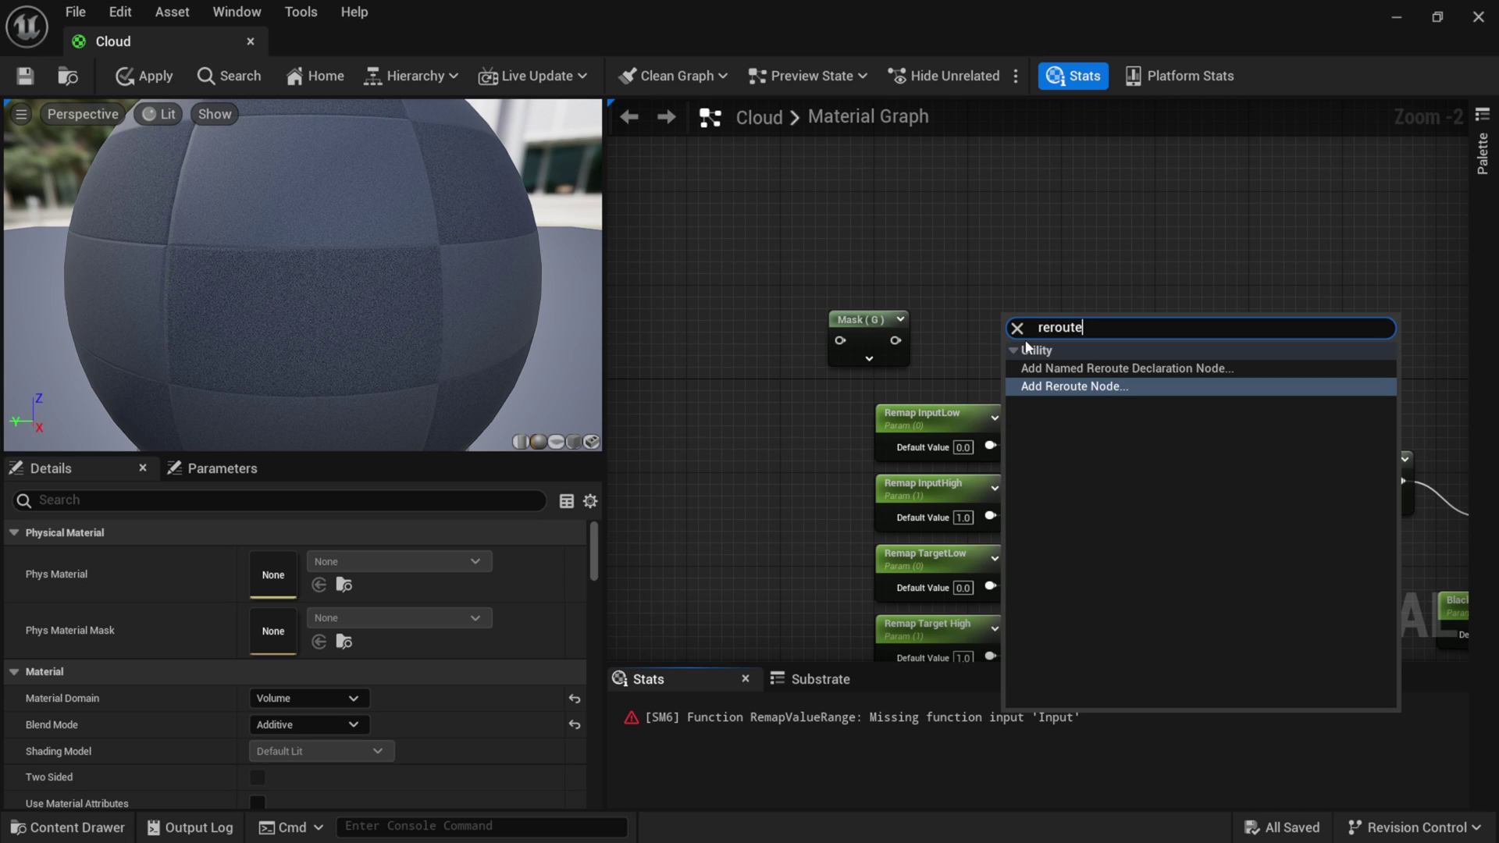
{"action": "left_click", "coordinate": [1080, 386]}
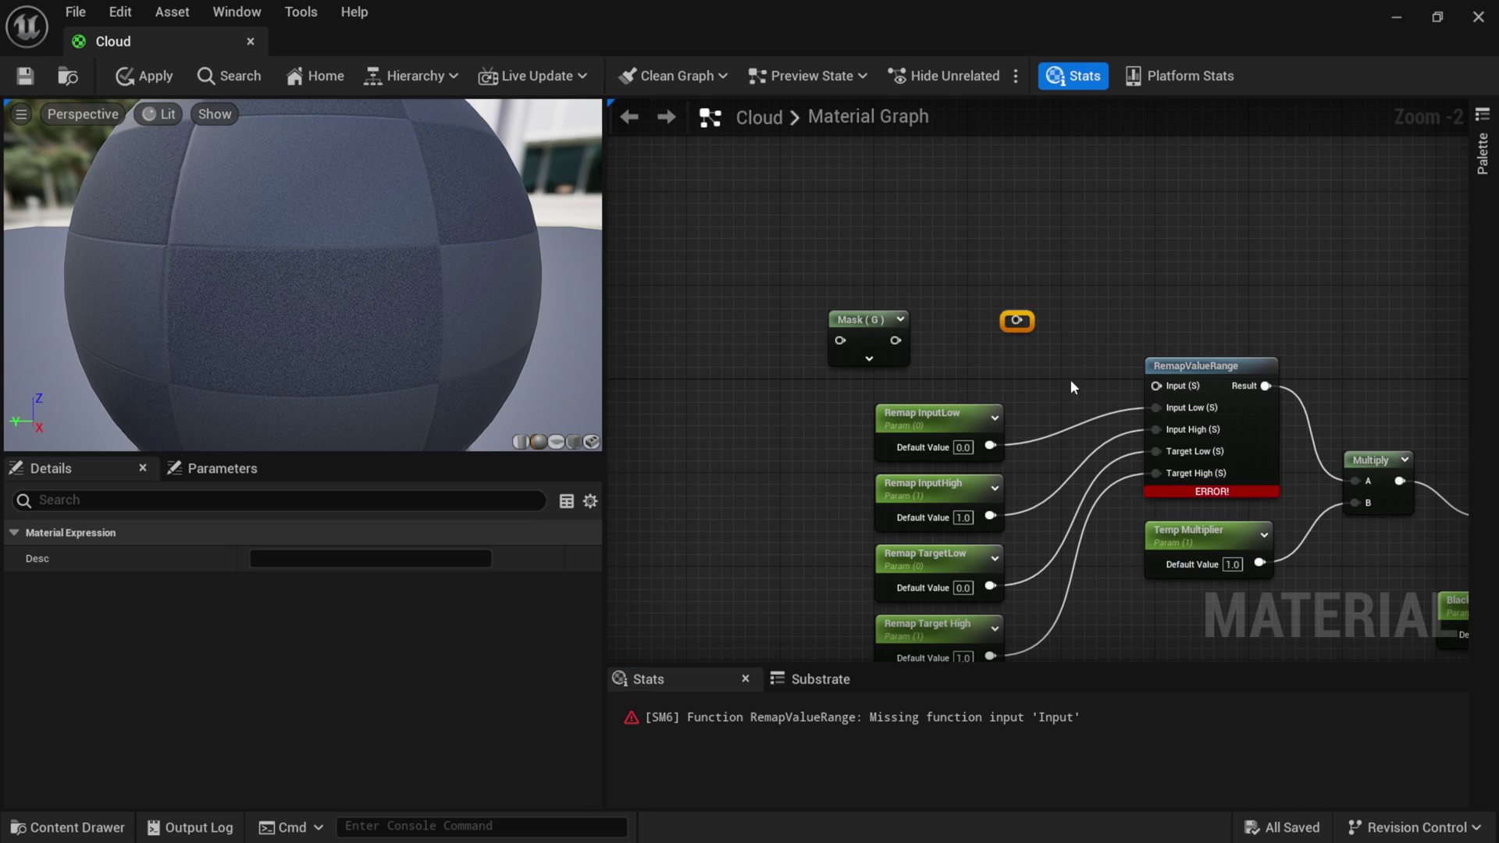
{"action": "right_click", "coordinate": [1014, 321]}
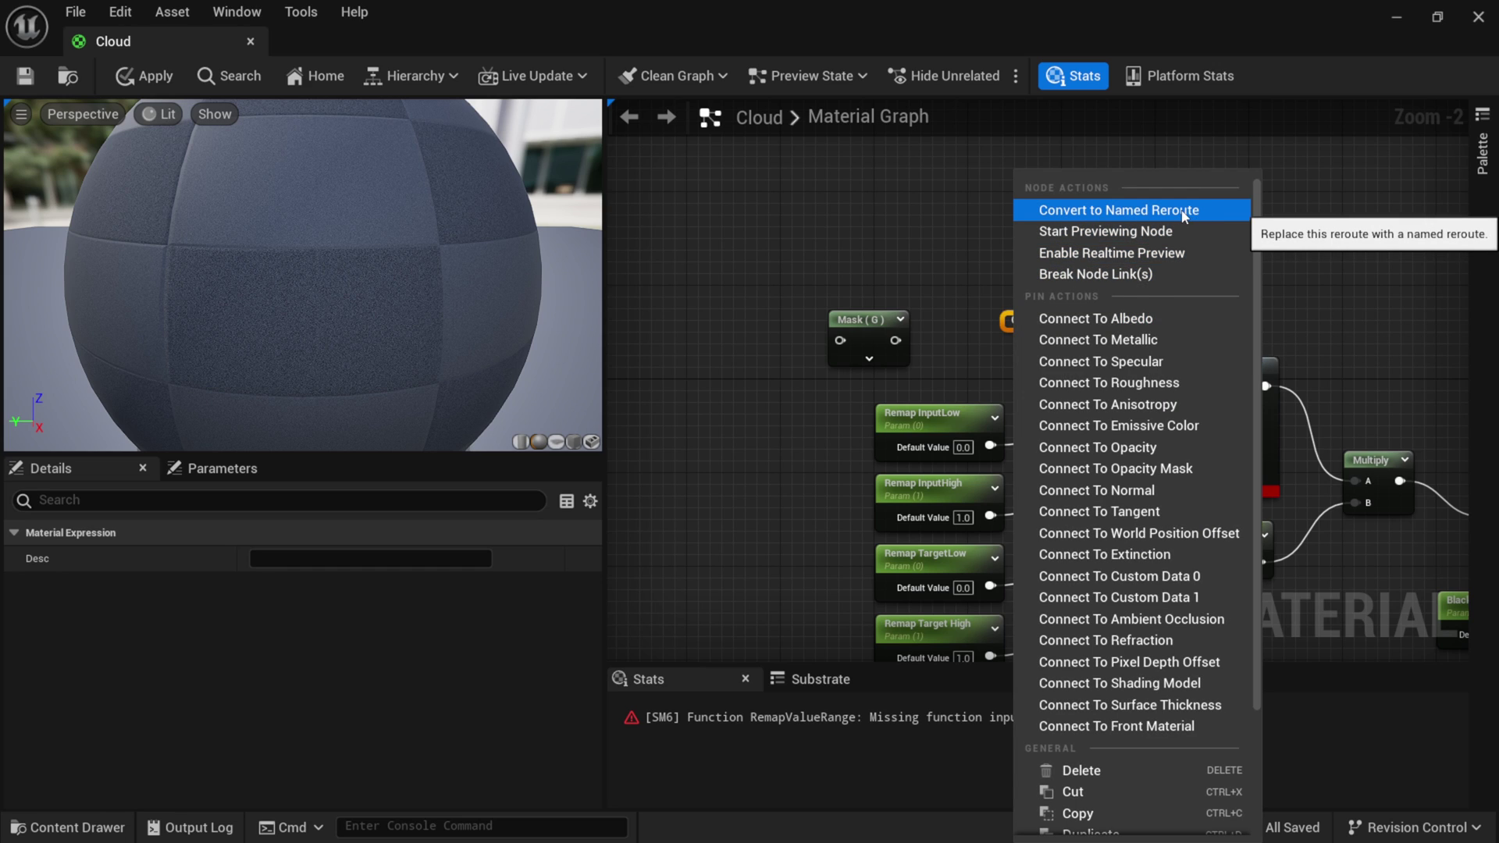
{"action": "left_click", "coordinate": [1063, 217]}
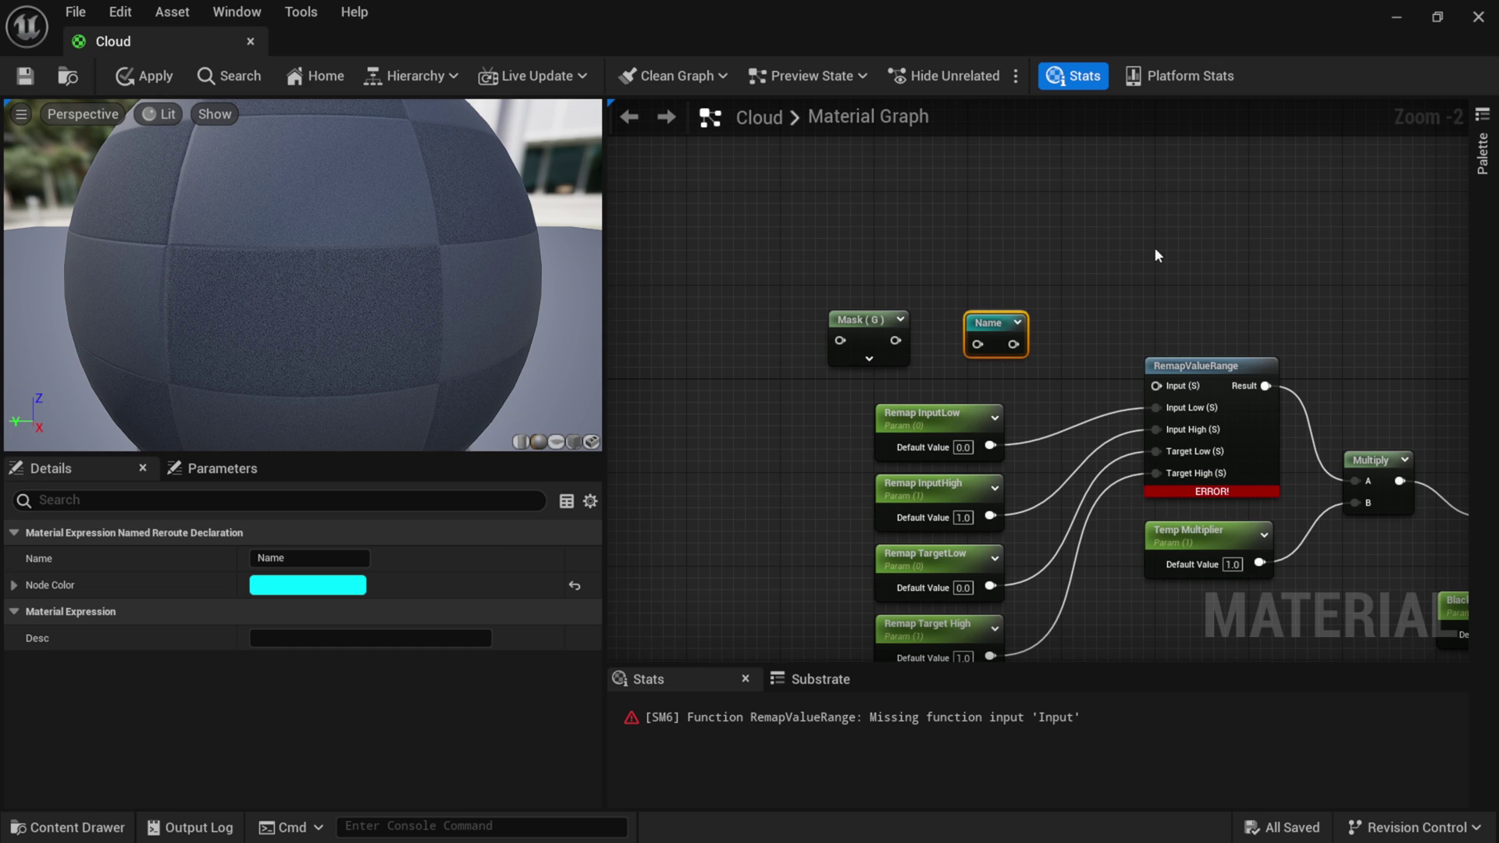
{"action": "double_click", "coordinate": [989, 322]}
{"action": "type", "text": "Tem"}
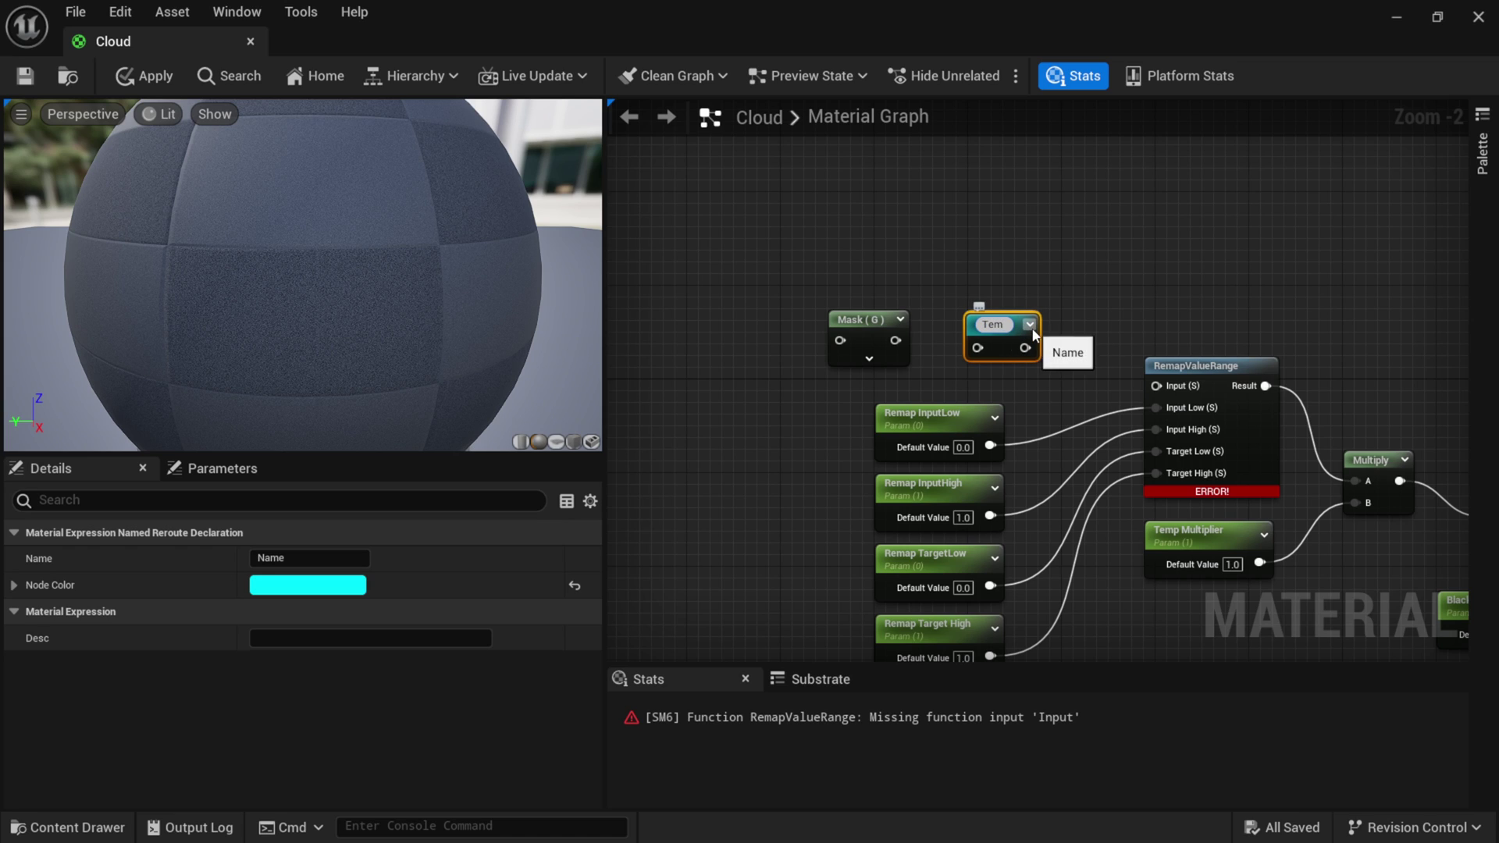
{"action": "type", "text": "p"}
{"action": "key", "text": "Return"}
Wire the Mask (G) output into Temp and set Temp's node colour to green.
{"action": "left_click_drag", "start_coordinate": [896, 341], "coordinate": [1157, 386]}
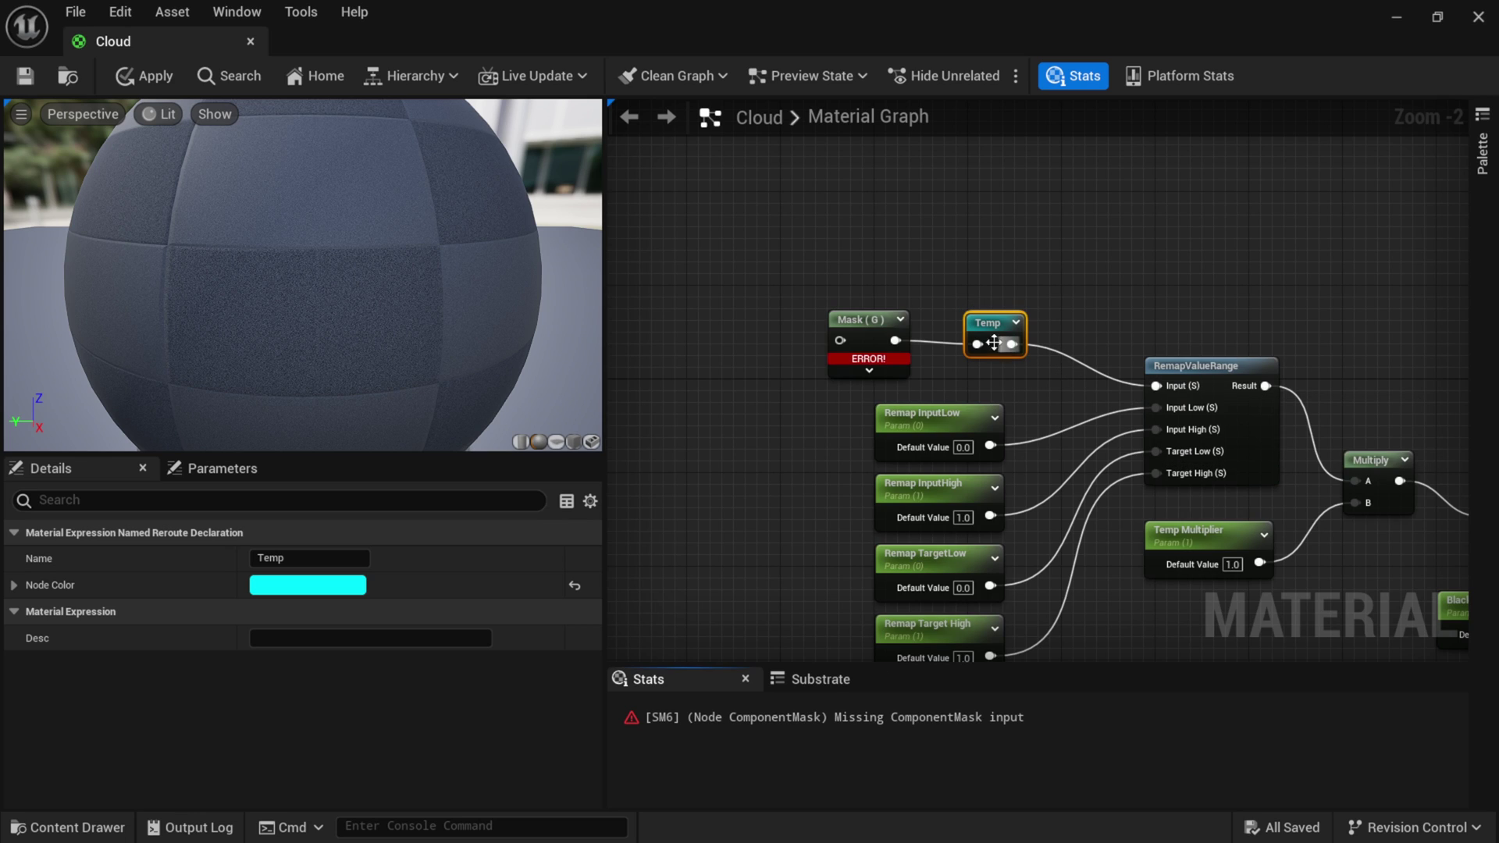
{"action": "double_click", "coordinate": [1005, 321]}
{"action": "left_click", "coordinate": [291, 588]}
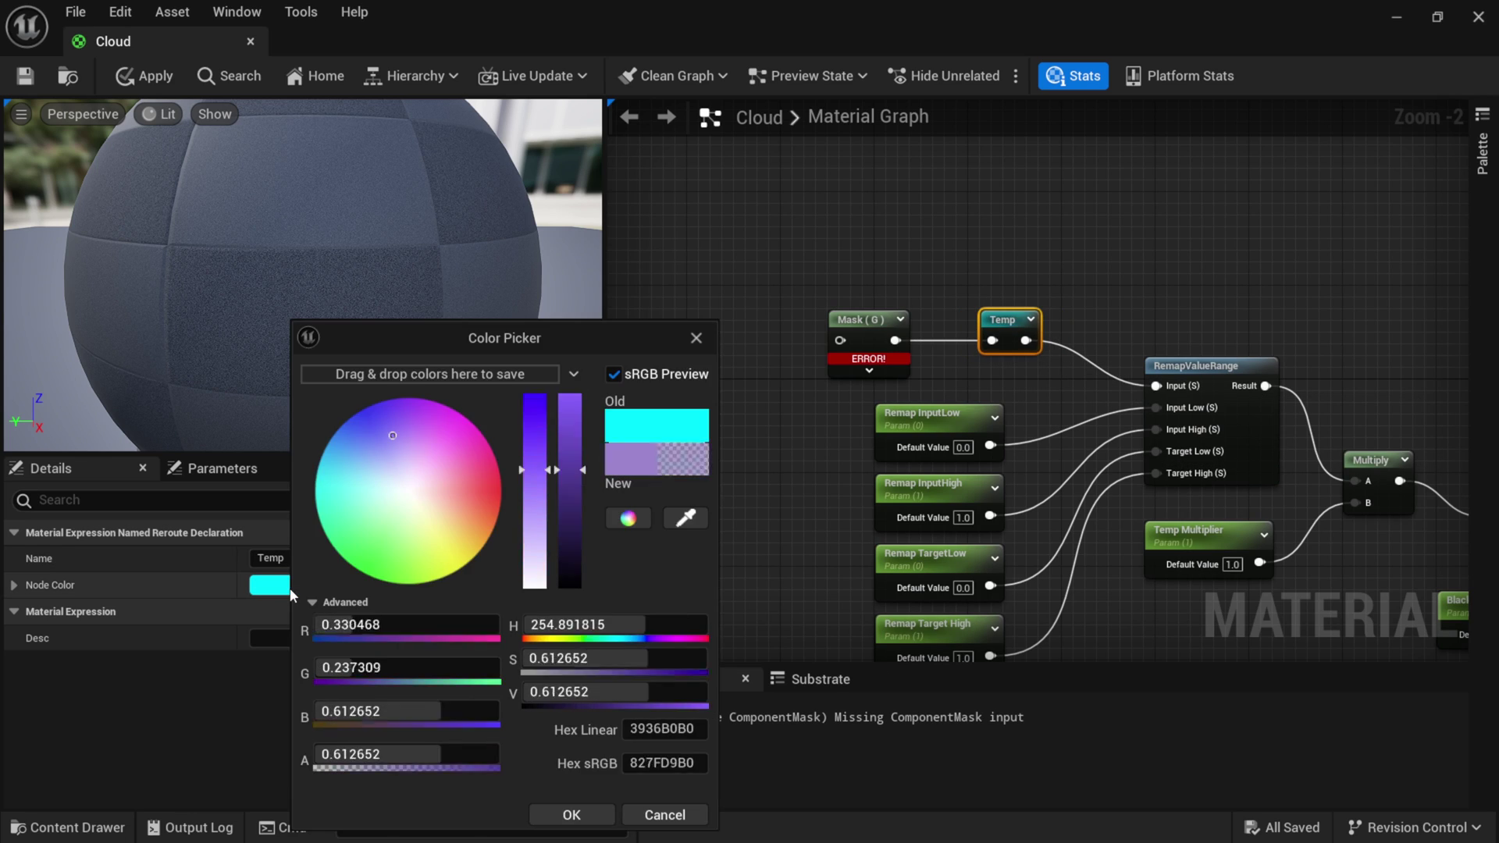
{"action": "left_click_drag", "start_coordinate": [400, 522], "coordinate": [369, 587]}
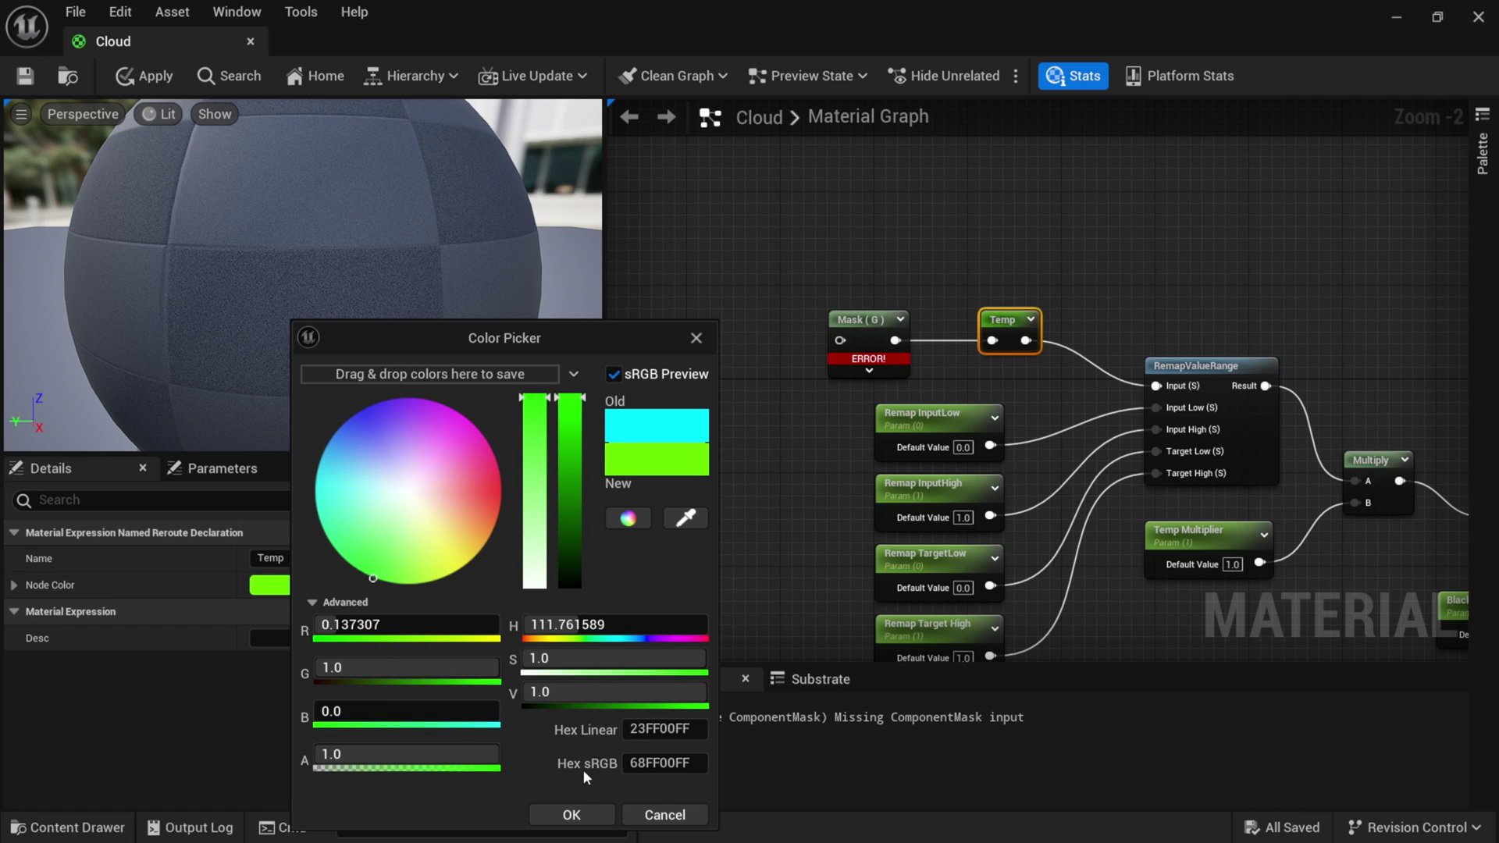
{"action": "left_click", "coordinate": [572, 814]}
{"action": "right_click_drag", "start_coordinate": [740, 414], "coordinate": [773, 411]}
{"action": "left_click_drag", "start_coordinate": [900, 322], "coordinate": [899, 310]}
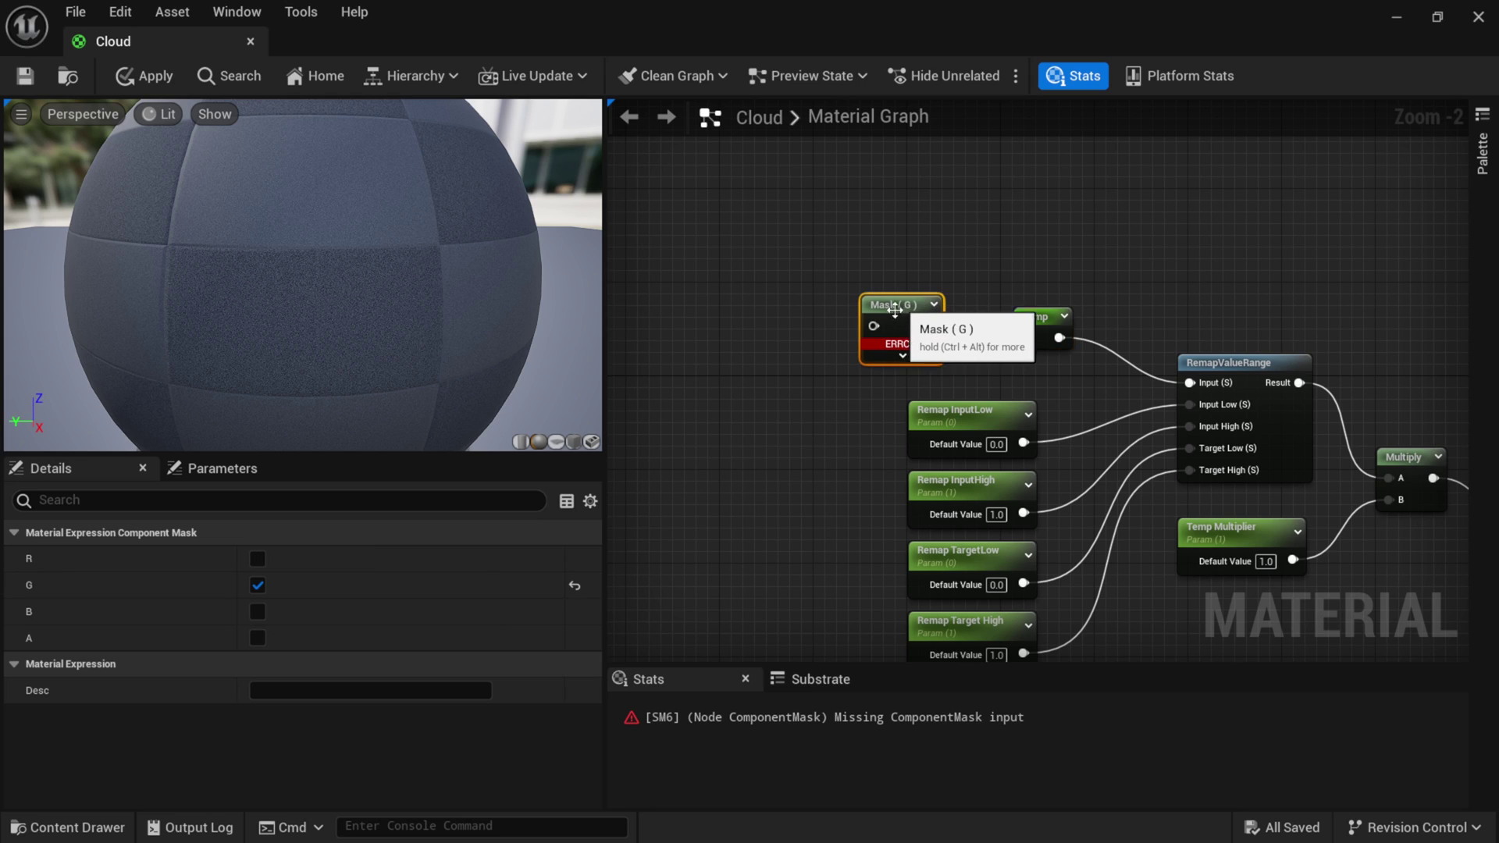
{"action": "right_click_drag", "start_coordinate": [786, 418], "coordinate": [919, 334]}
Add a SparseVolumeTextureSampleParameter node and connect its Attributes A into the Mask input.
{"action": "right_click", "coordinate": [858, 370]}
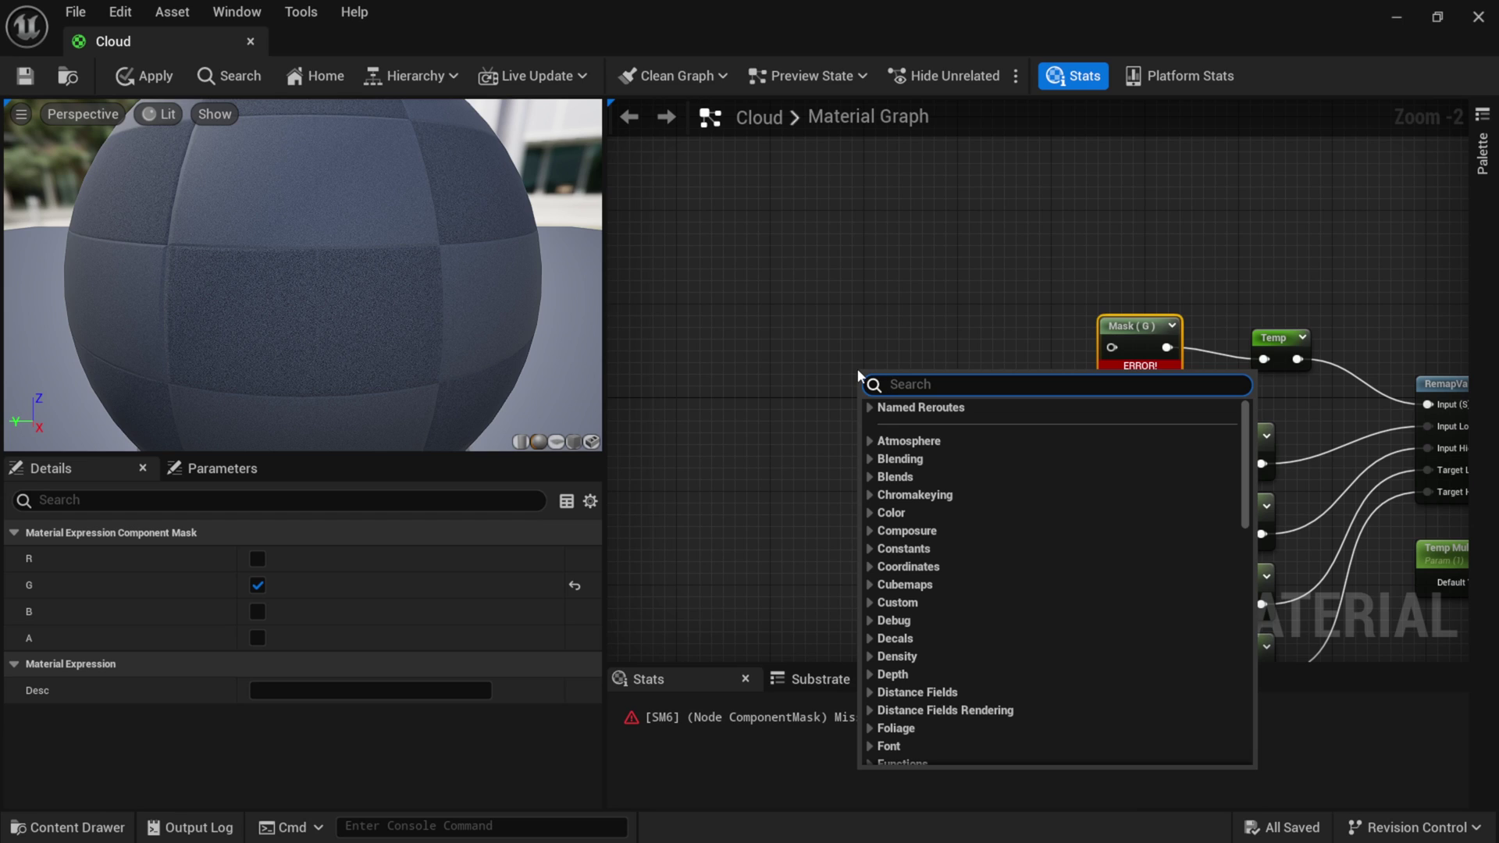
{"action": "type", "text": "sparse"}
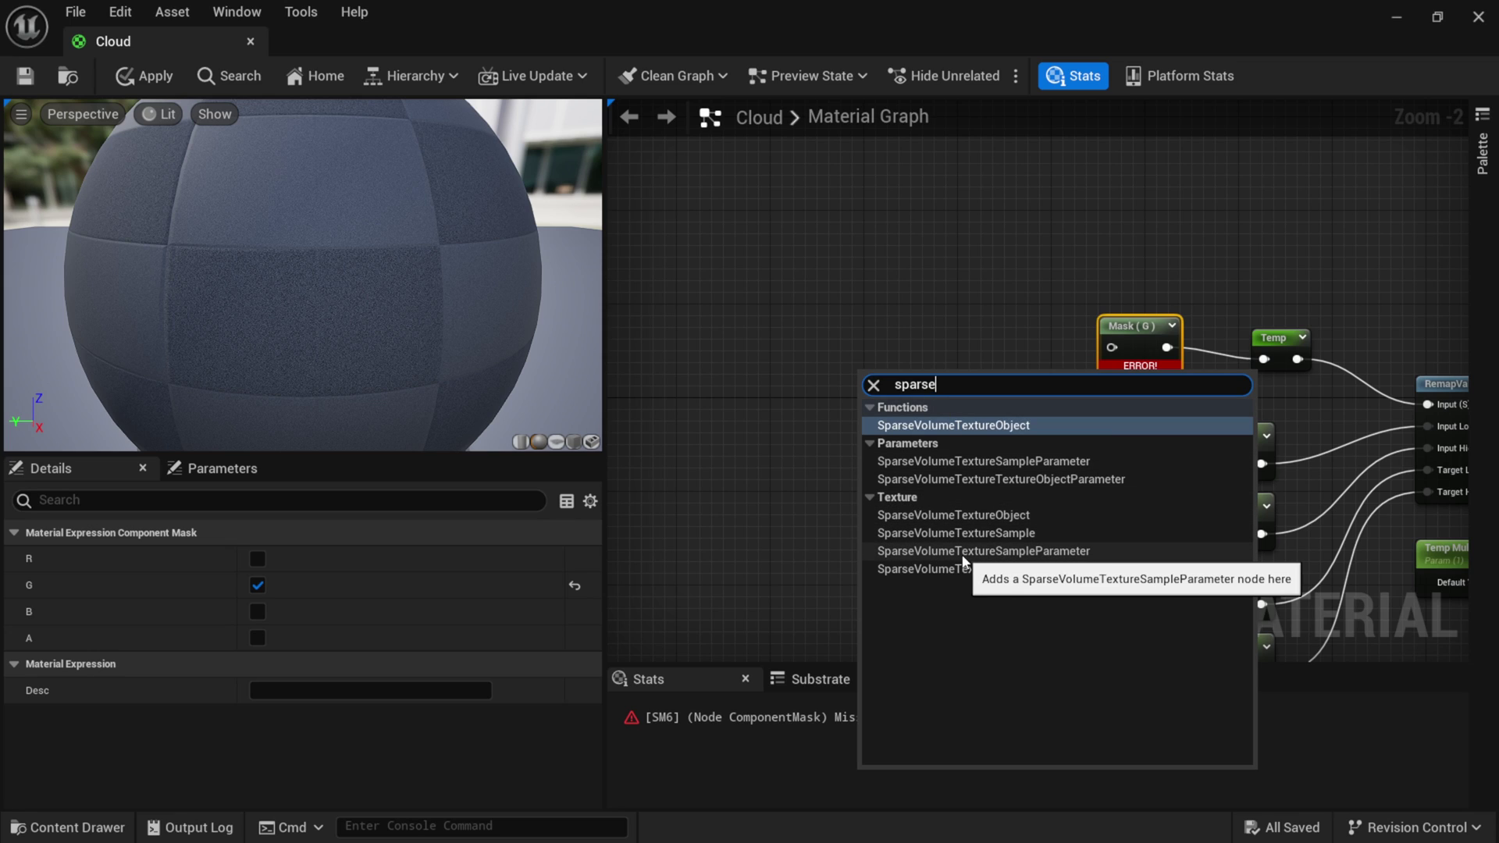
{"action": "left_click", "coordinate": [1051, 553]}
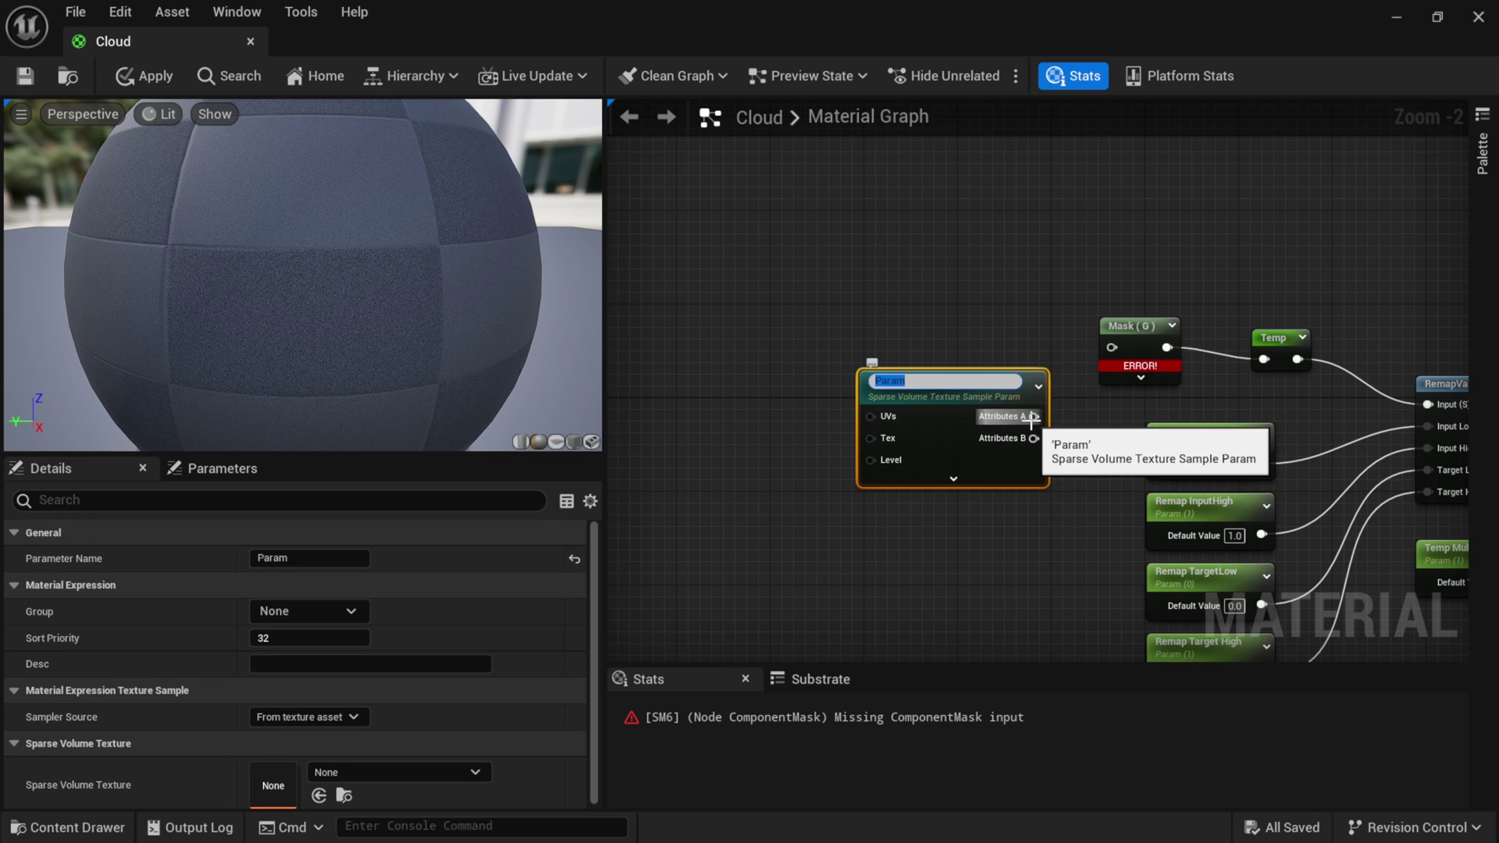
{"action": "left_click_drag", "start_coordinate": [1029, 418], "coordinate": [1145, 347]}
{"action": "left_click", "coordinate": [1134, 348]}
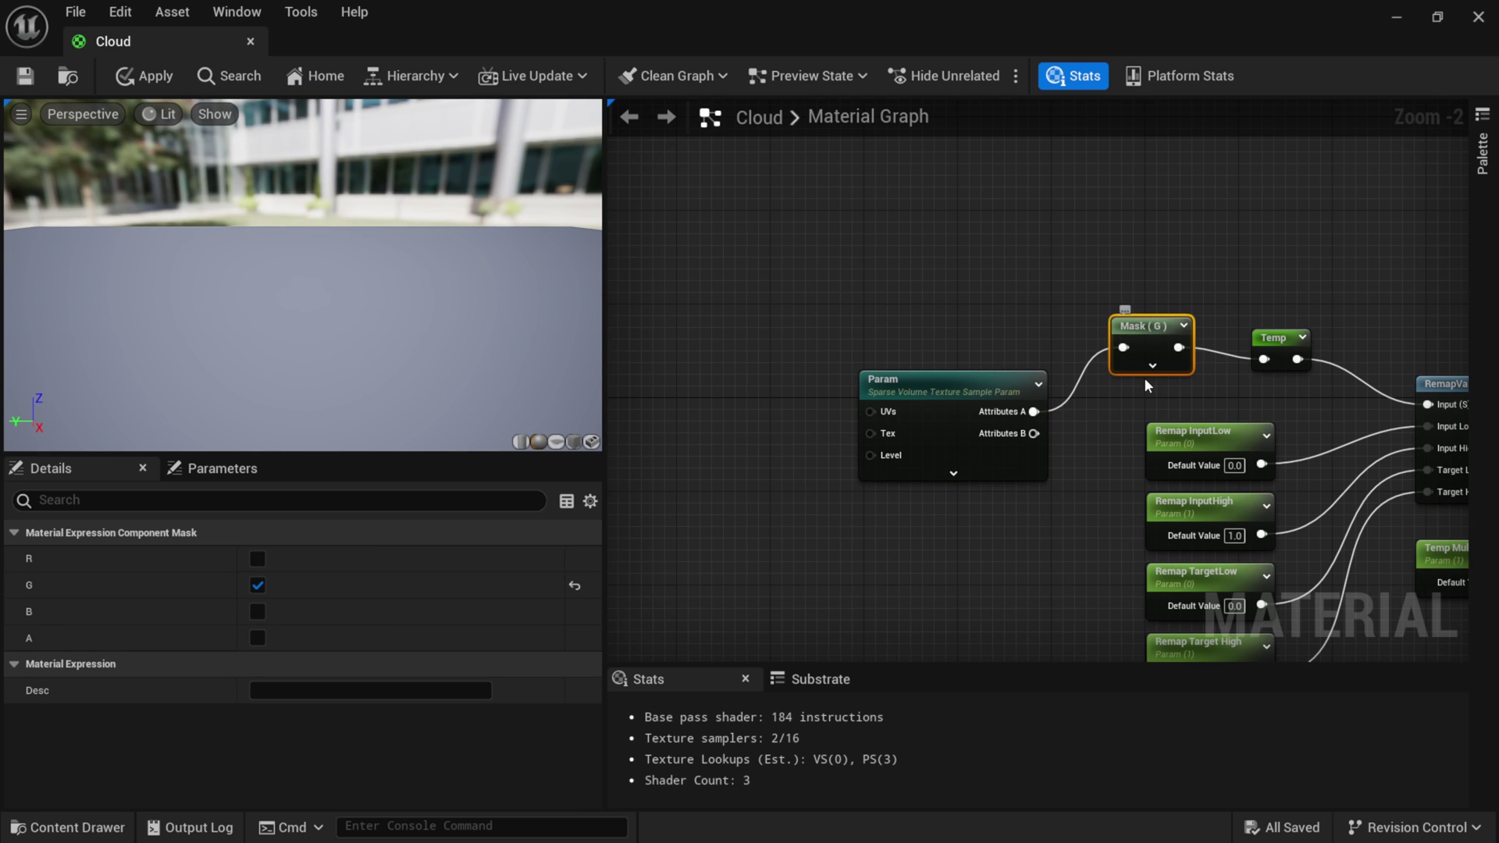
Widen the material graph panel and reframe the view around the Param node.
{"action": "scroll", "coordinate": [1140, 382], "scroll_direction": "down", "scroll_amount": 3}
{"action": "right_click_drag", "start_coordinate": [1192, 549], "coordinate": [1089, 468]}
{"action": "scroll", "coordinate": [1126, 455], "scroll_direction": "up", "scroll_amount": 1}
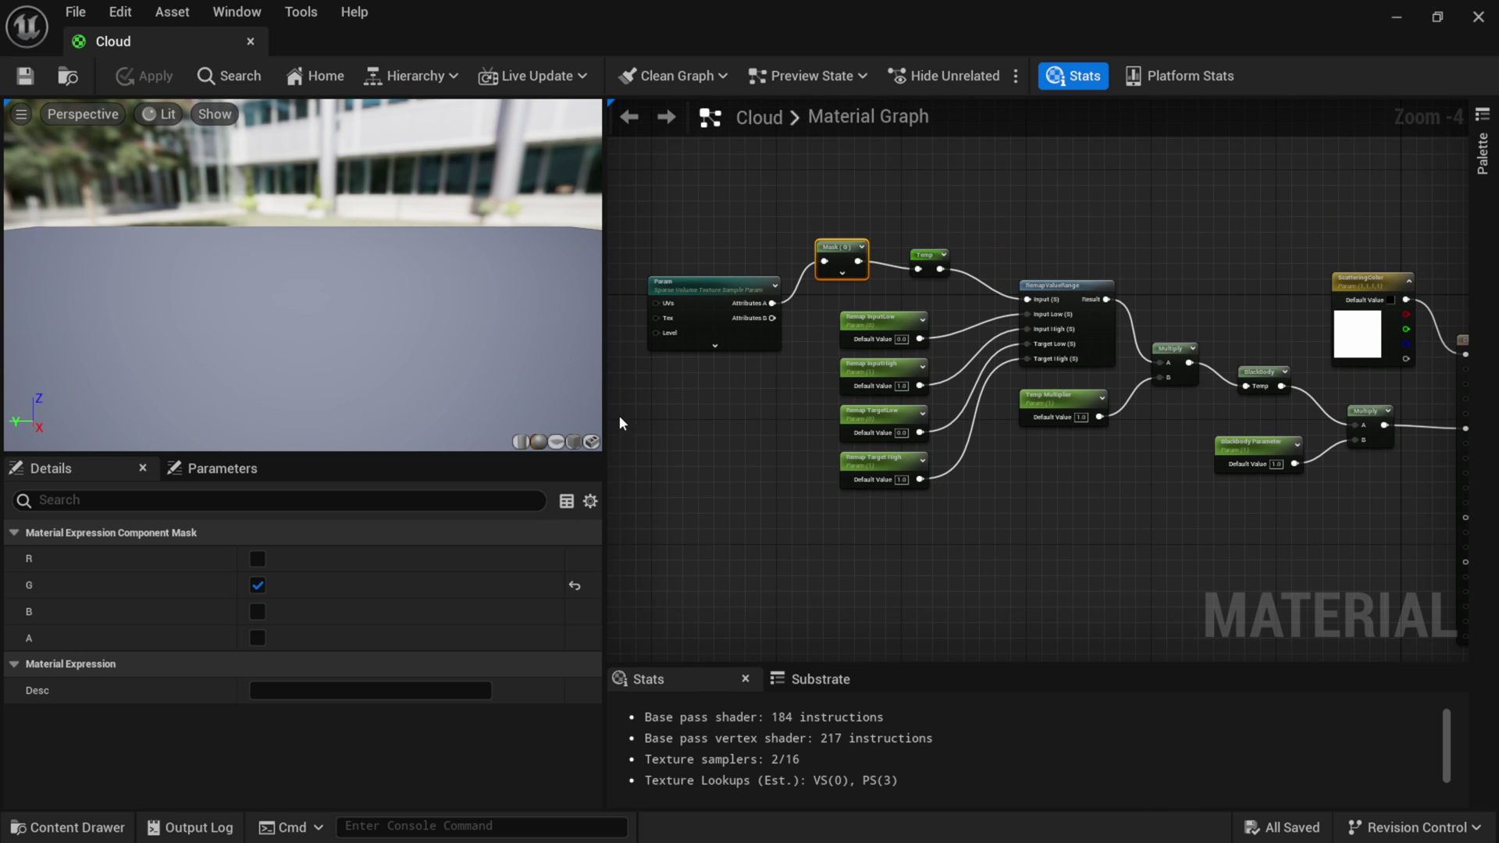
{"action": "left_click_drag", "start_coordinate": [604, 398], "coordinate": [365, 383]}
{"action": "right_click_drag", "start_coordinate": [479, 414], "coordinate": [609, 388]}
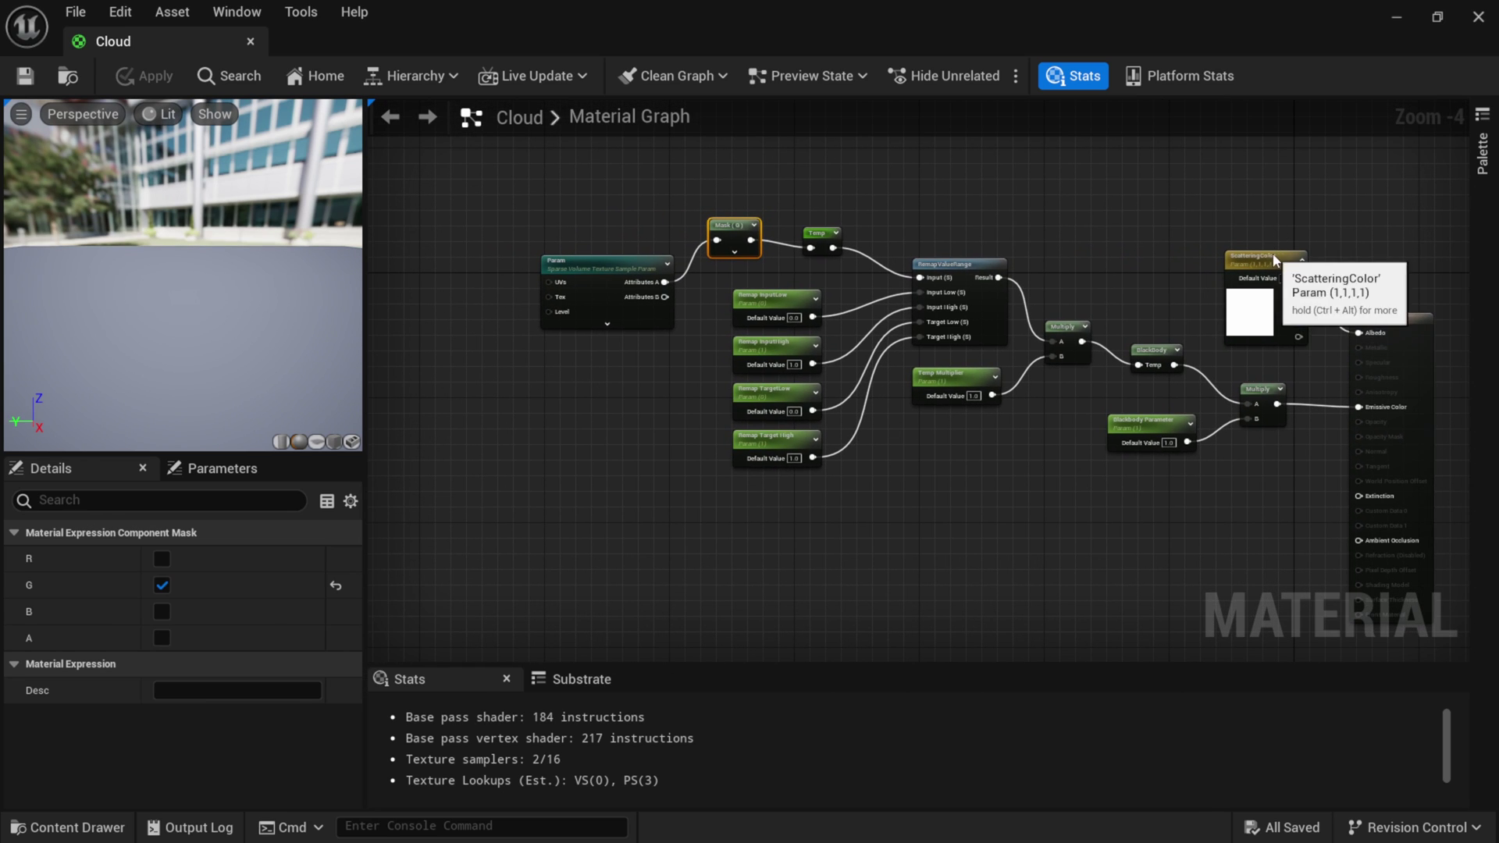
{"action": "left_click_drag", "start_coordinate": [1273, 270], "coordinate": [1280, 278]}
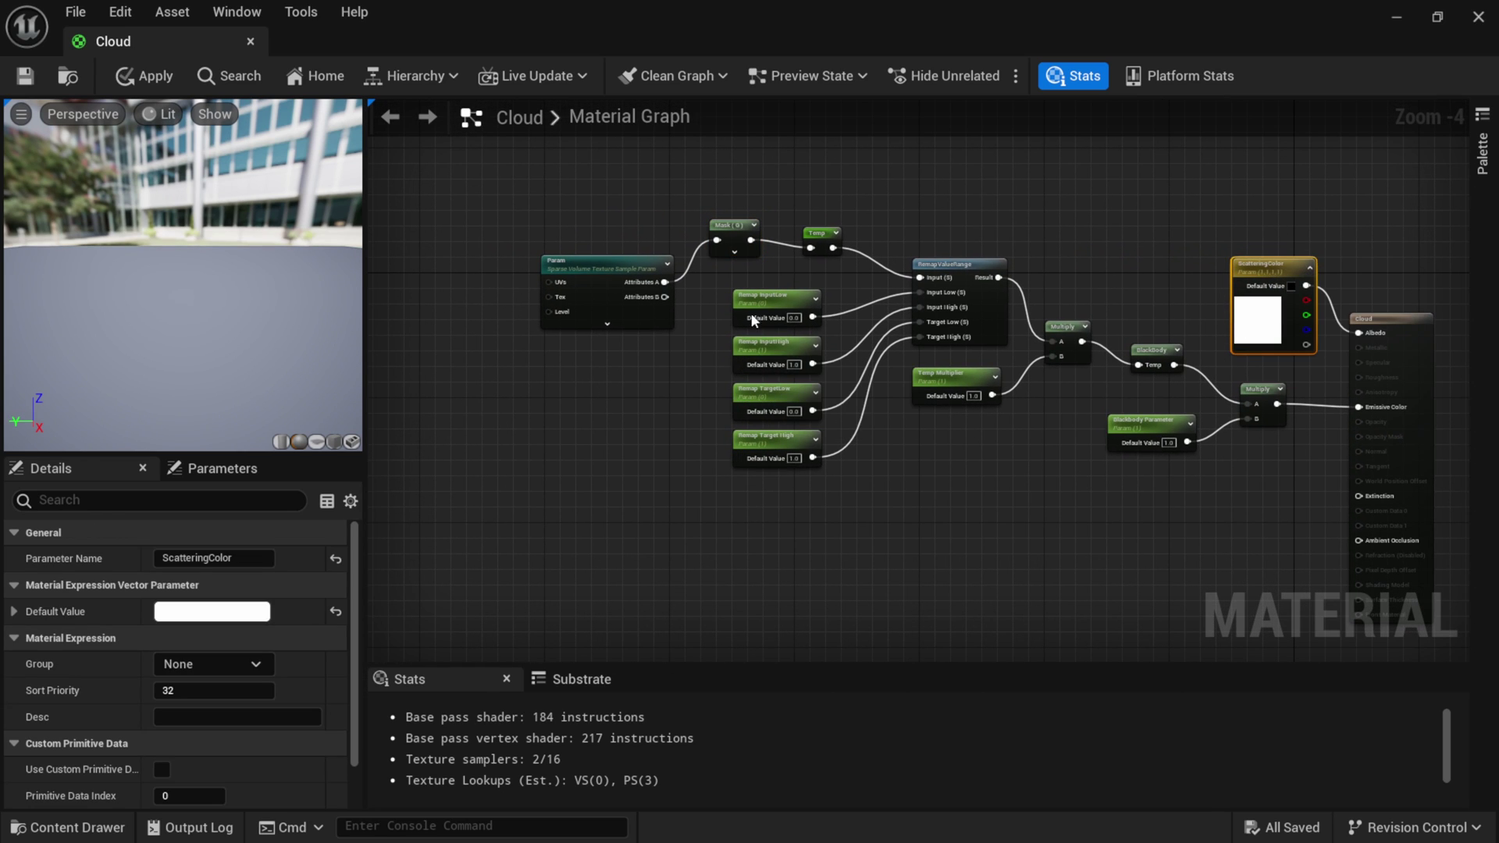
{"action": "left_click_drag", "start_coordinate": [609, 262], "coordinate": [597, 258]}
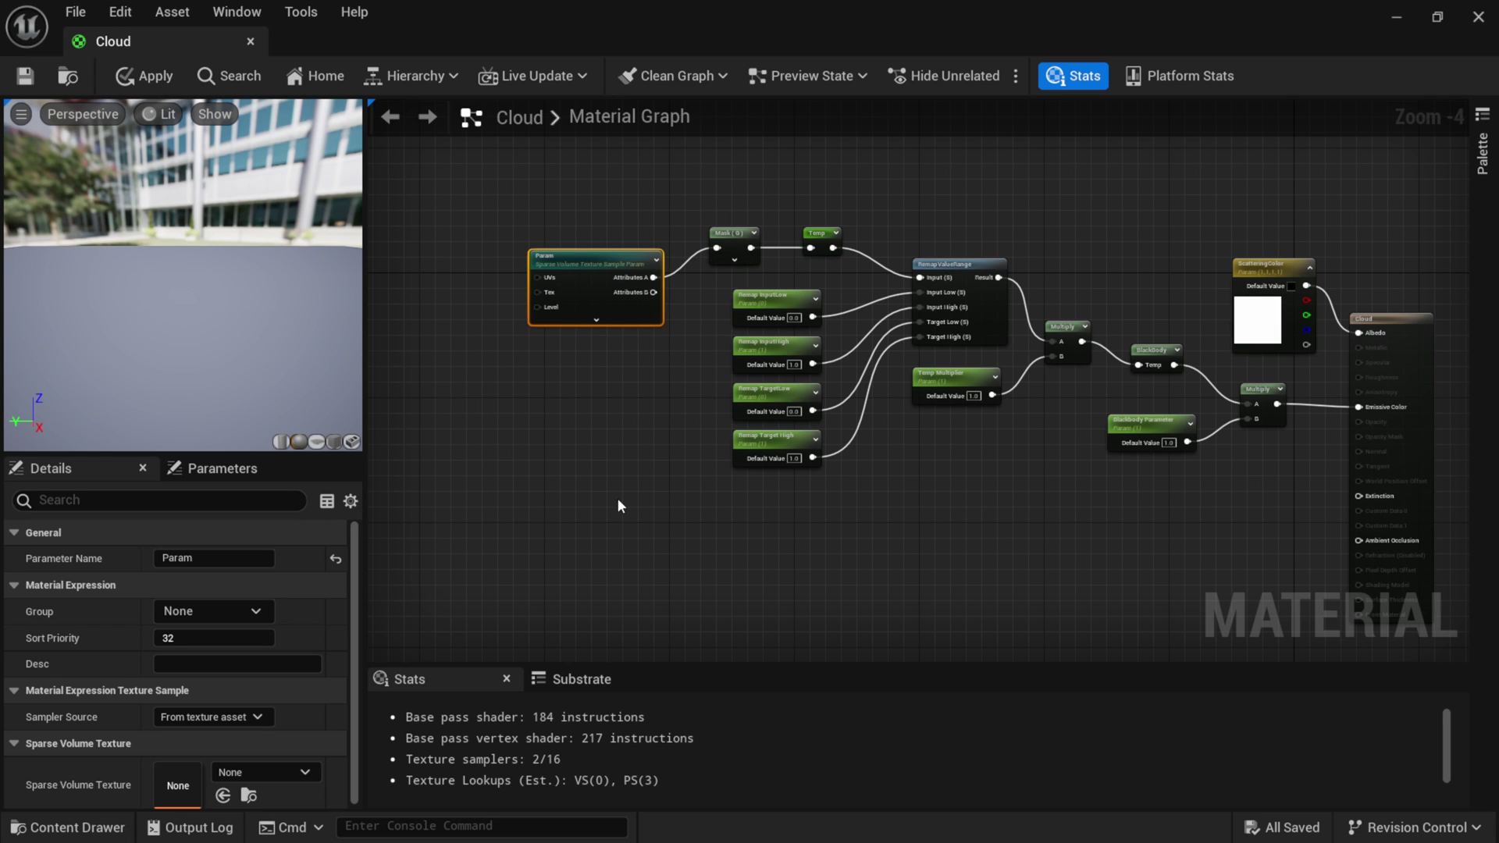
Move the sparse volume Param node lower and add a Divide node feeding its UVs.
{"action": "right_click_drag", "start_coordinate": [627, 492], "coordinate": [673, 492]}
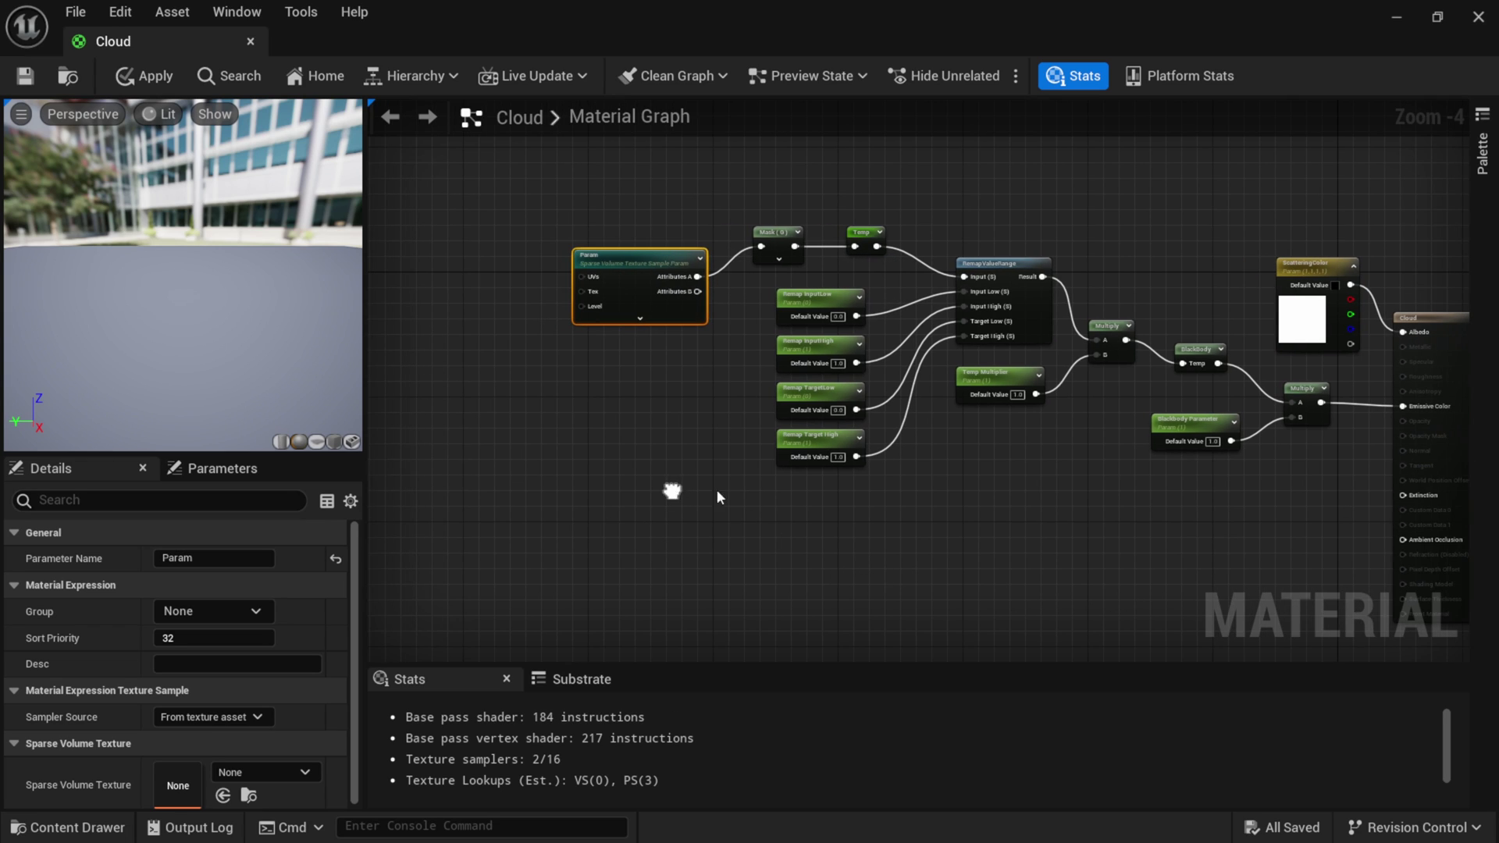
{"action": "left_click_drag", "start_coordinate": [659, 258], "coordinate": [635, 414]}
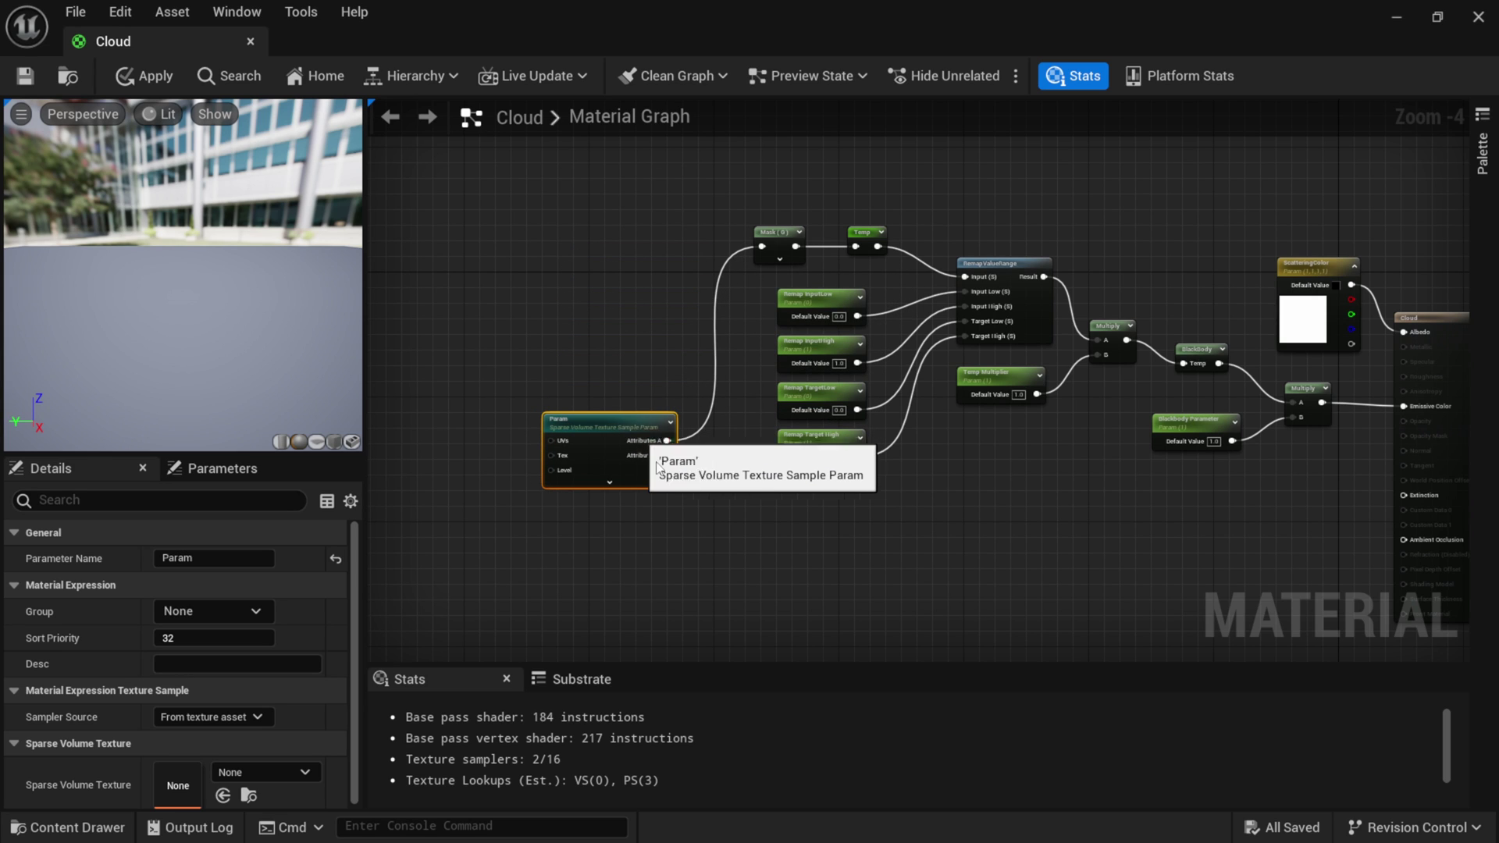
{"action": "right_click_drag", "start_coordinate": [612, 536], "coordinate": [834, 544]}
{"action": "scroll", "coordinate": [788, 443], "scroll_direction": "up", "scroll_amount": 4}
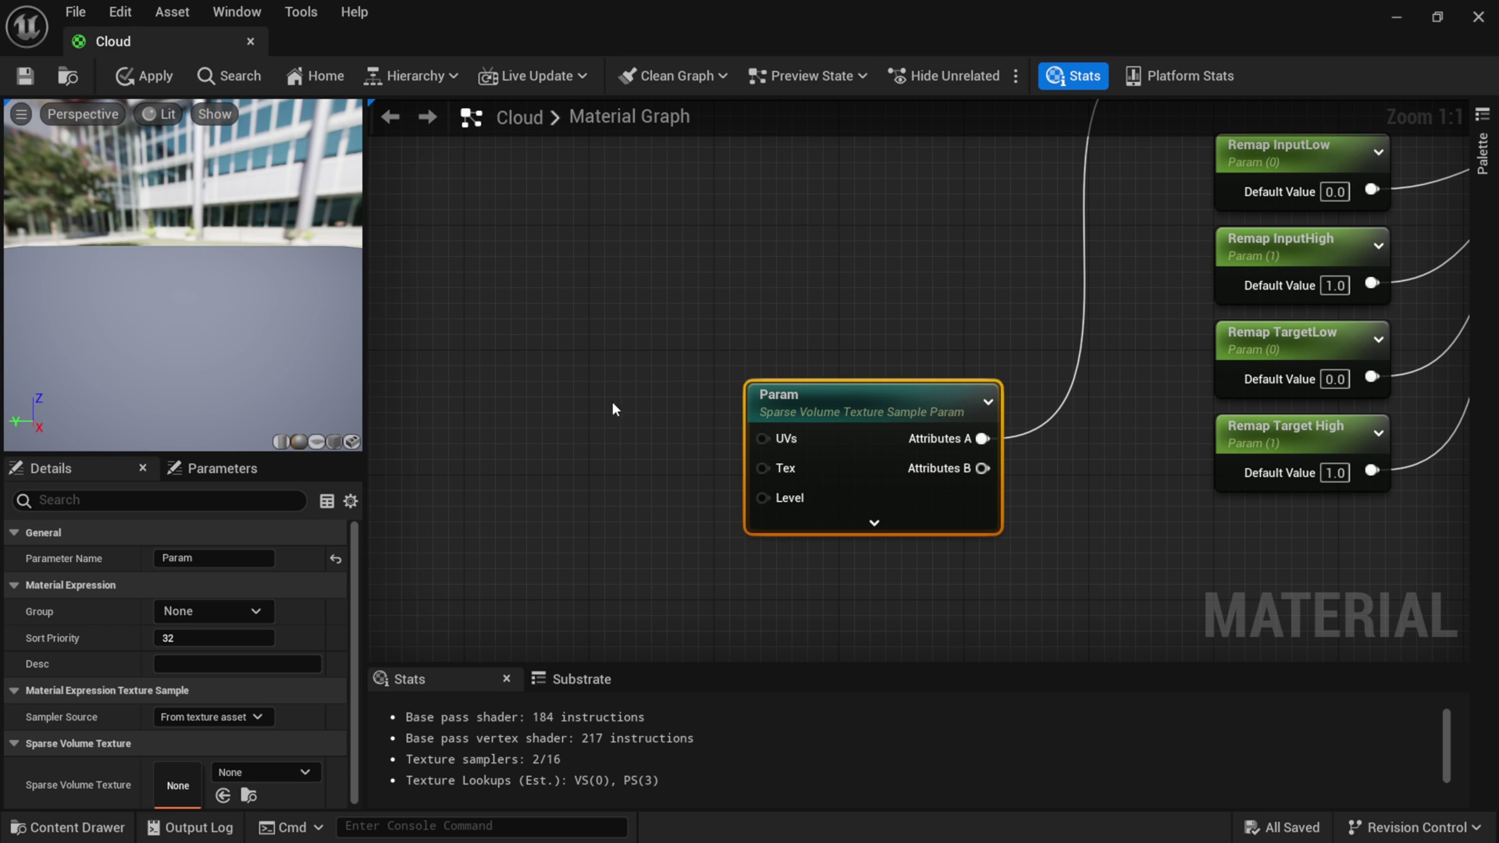
{"action": "left_click_drag", "start_coordinate": [775, 441], "coordinate": [593, 384]}
{"action": "type", "text": "divi"}
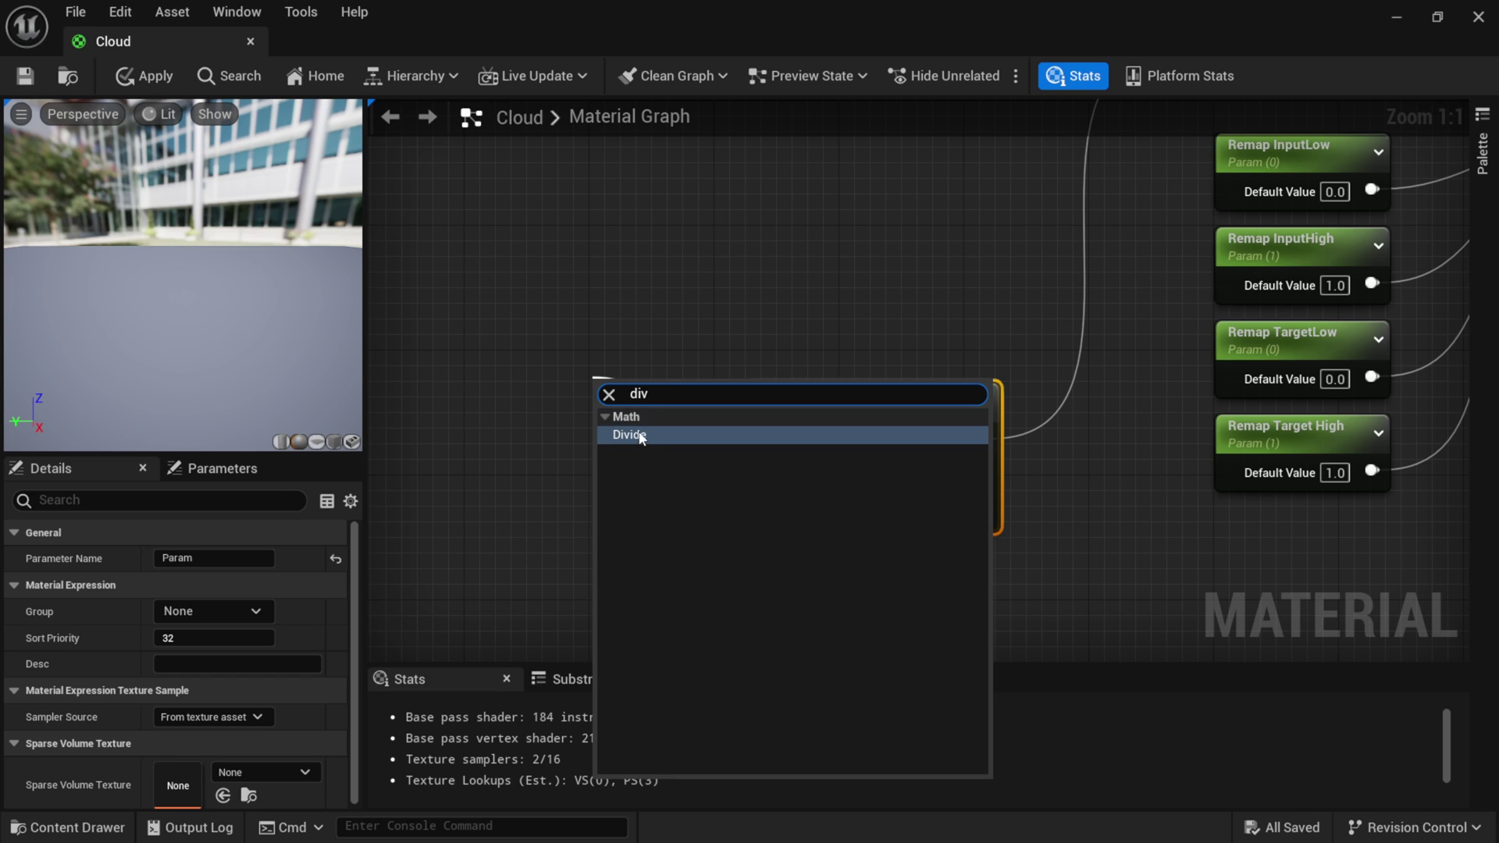
{"action": "left_click", "coordinate": [637, 433]}
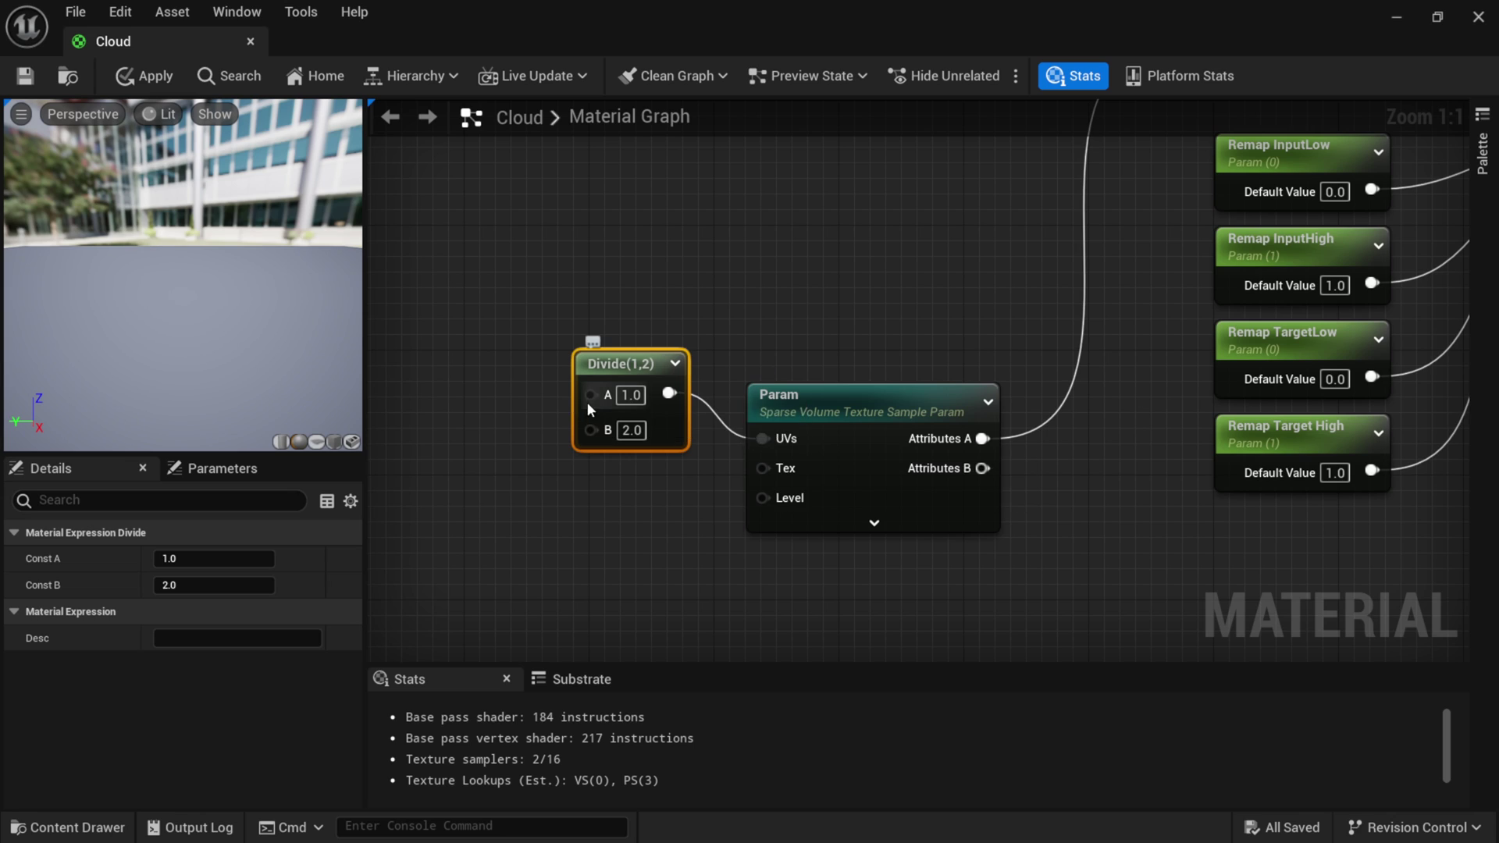
Add a Subtract node feeding Divide's A input and move it clear.
{"action": "left_click_drag", "start_coordinate": [590, 395], "coordinate": [507, 347]}
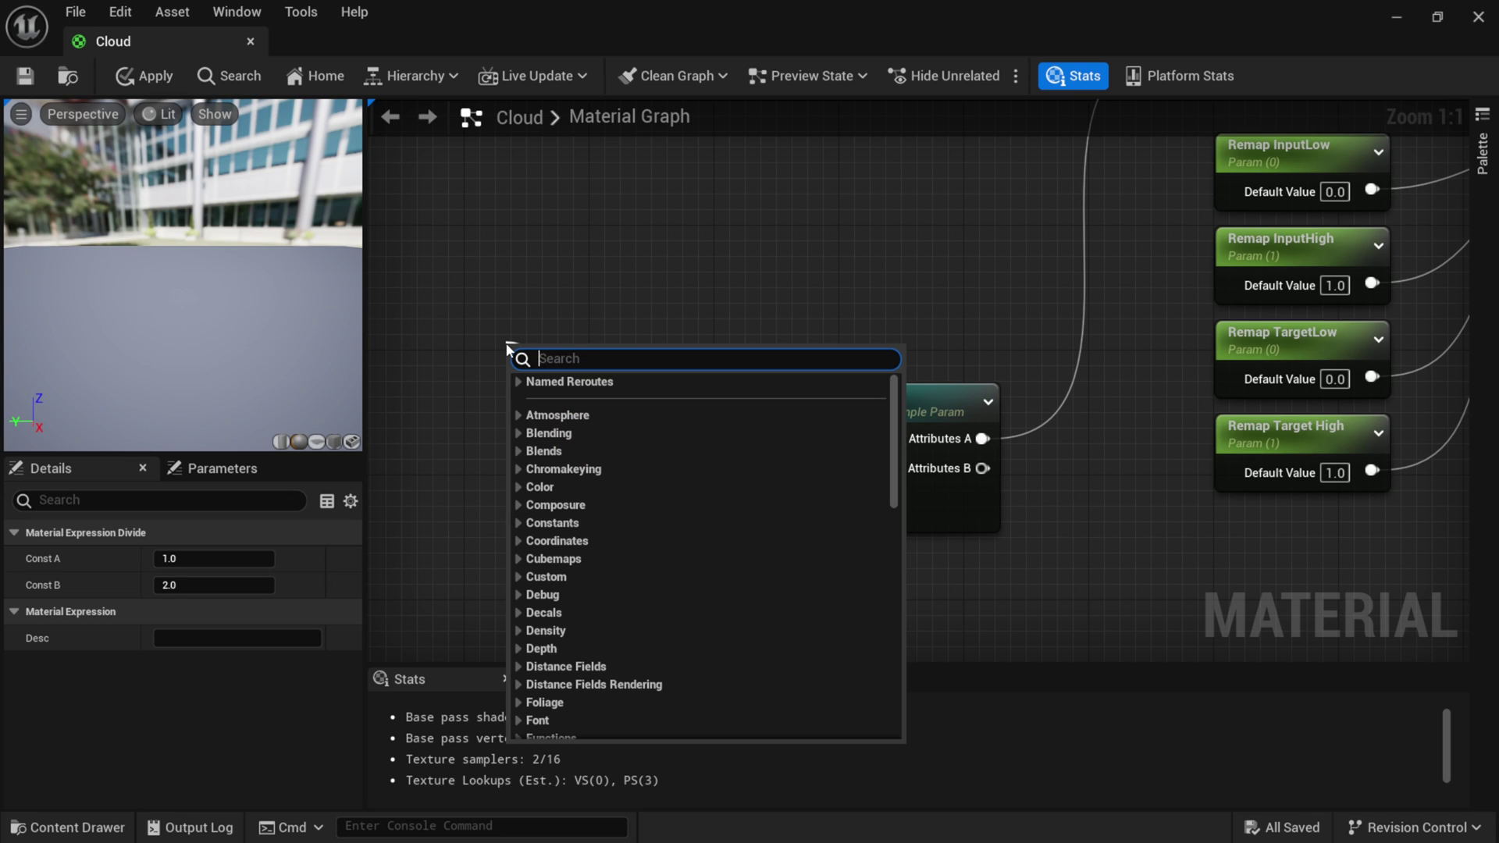
{"action": "type", "text": "su"}
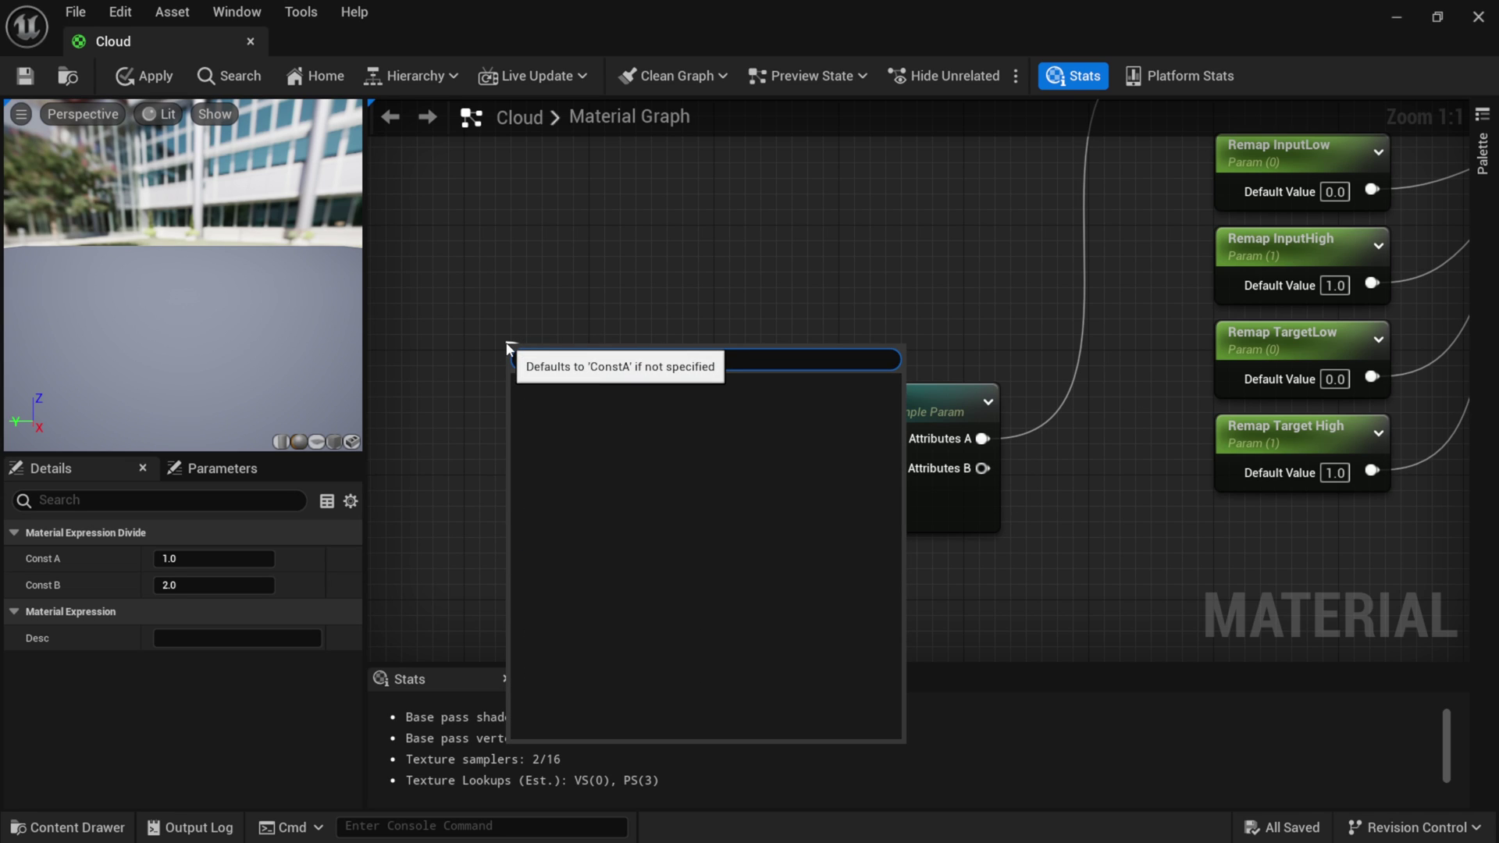
{"action": "type", "text": "b"}
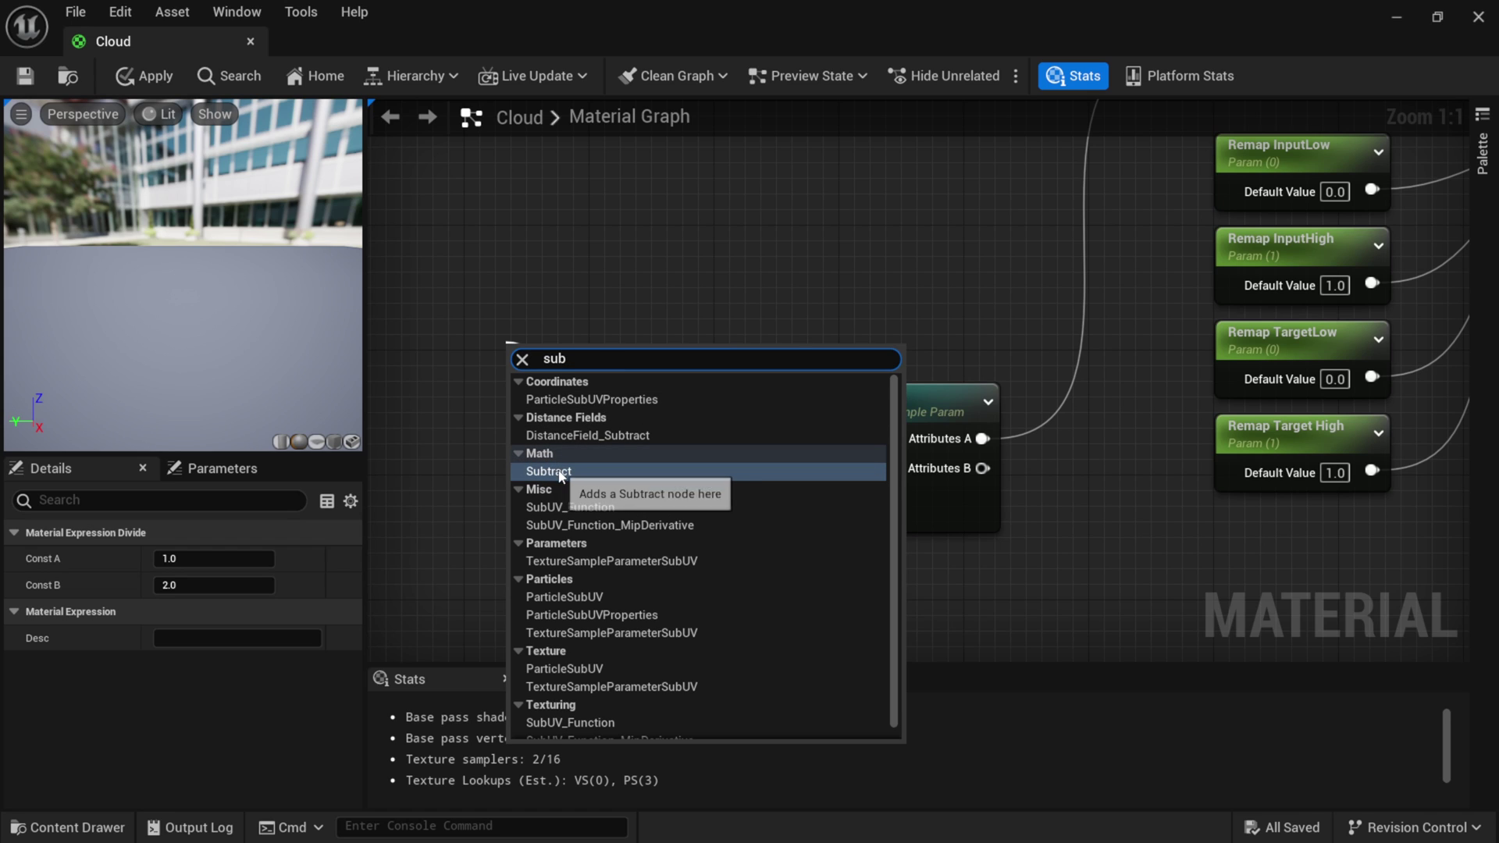
{"action": "left_click", "coordinate": [560, 472]}
{"action": "left_click_drag", "start_coordinate": [533, 351], "coordinate": [453, 317]}
{"action": "right_click_drag", "start_coordinate": [539, 531], "coordinate": [672, 567]}
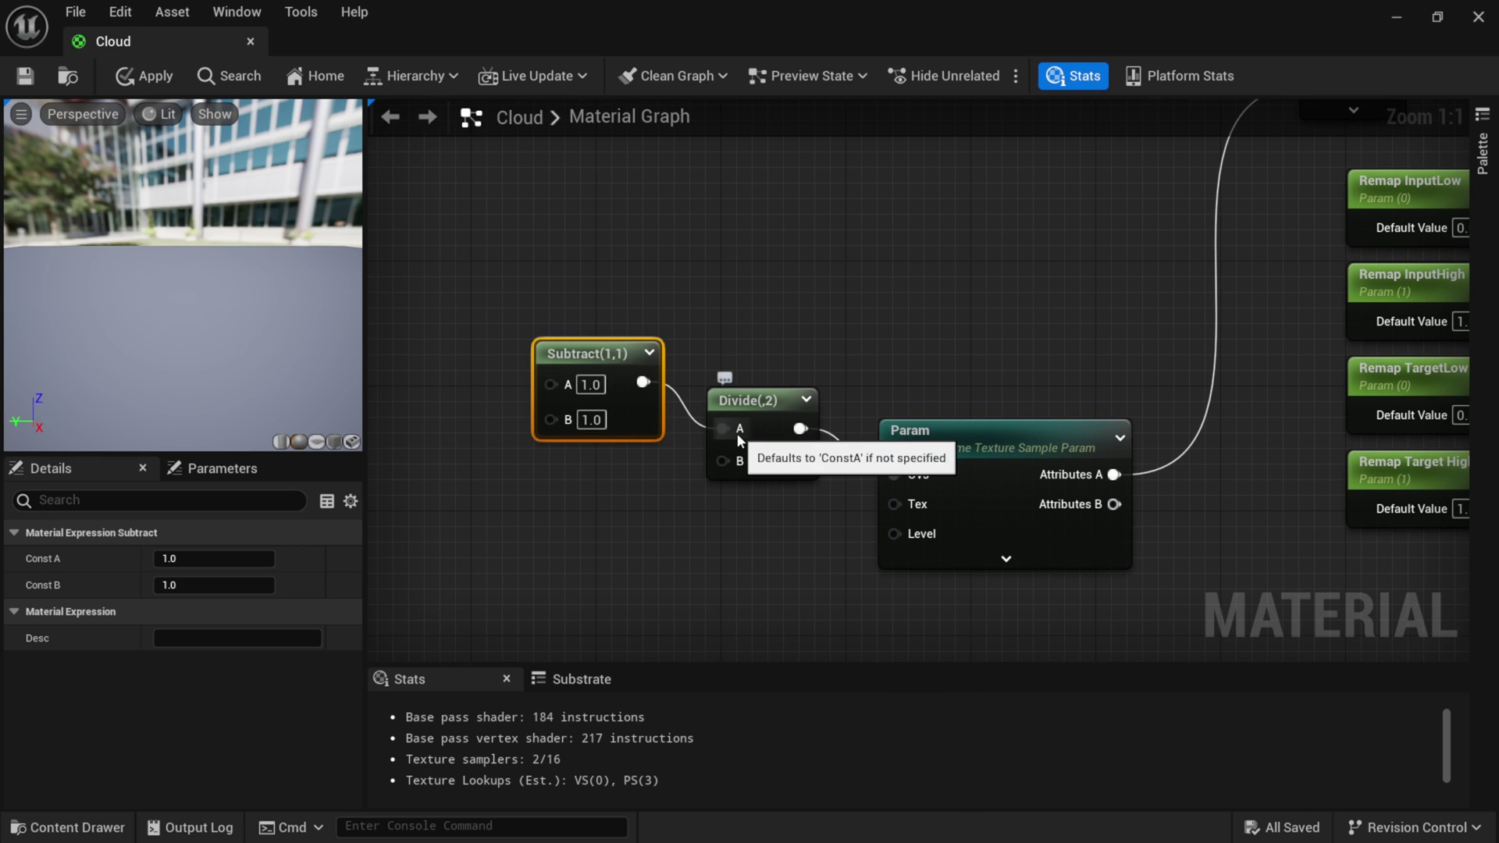
Add a LocalPosition node feeding Subtract's A input and move it out of the overlap.
{"action": "right_click_drag", "start_coordinate": [602, 383], "coordinate": [742, 398]}
{"action": "left_click_drag", "start_coordinate": [690, 400], "coordinate": [595, 336]}
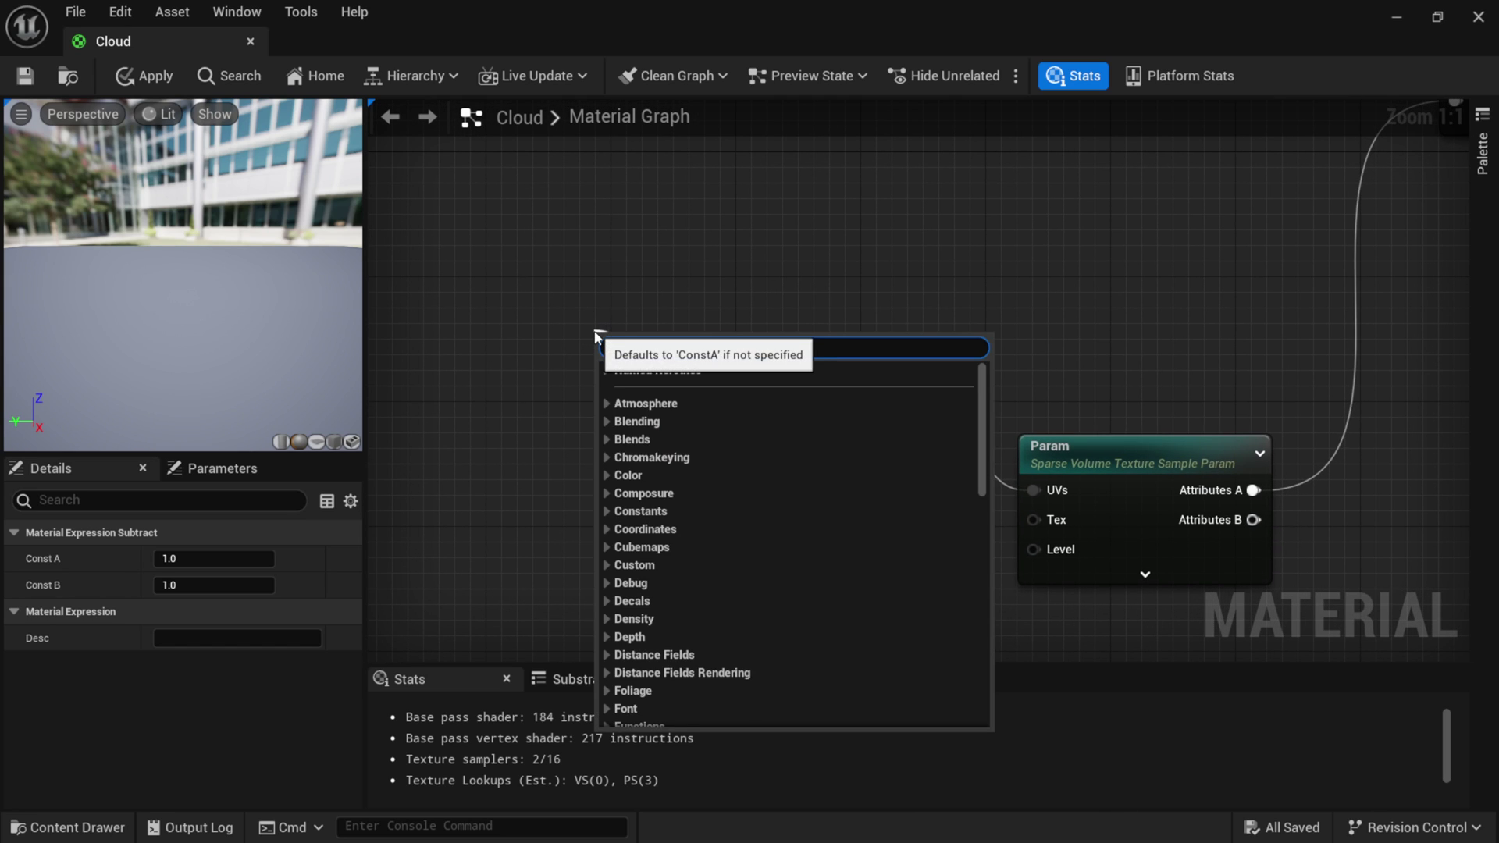
{"action": "type", "text": "local"}
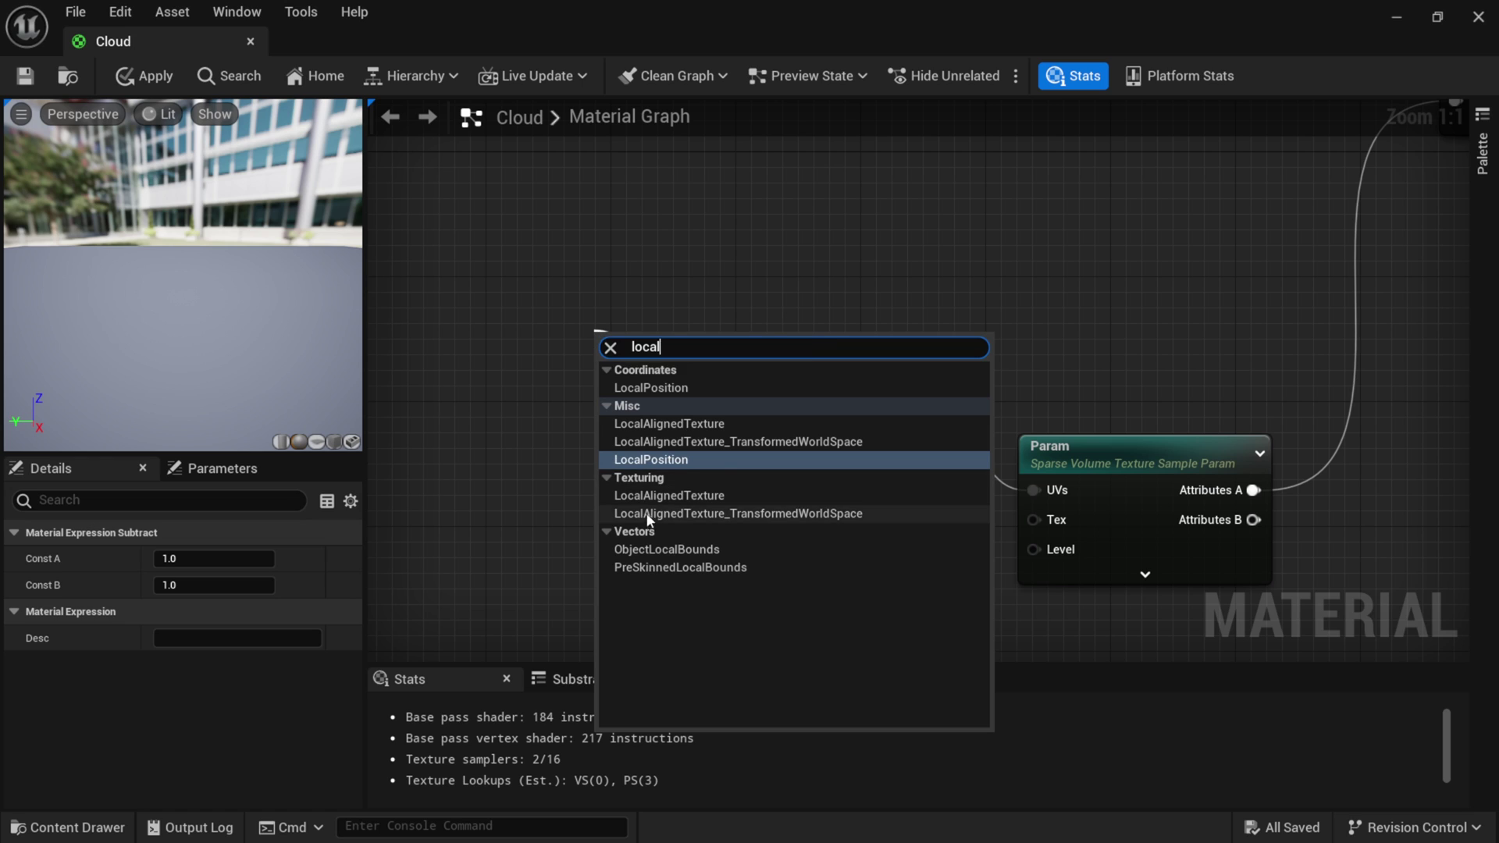
{"action": "left_click", "coordinate": [665, 462]}
{"action": "left_click_drag", "start_coordinate": [761, 351], "coordinate": [487, 337]}
{"action": "scroll", "coordinate": [603, 508], "scroll_direction": "down", "scroll_amount": 1}
{"action": "left_click_drag", "start_coordinate": [654, 517], "coordinate": [692, 521]}
{"action": "right_click_drag", "start_coordinate": [694, 522], "coordinate": [775, 512]}
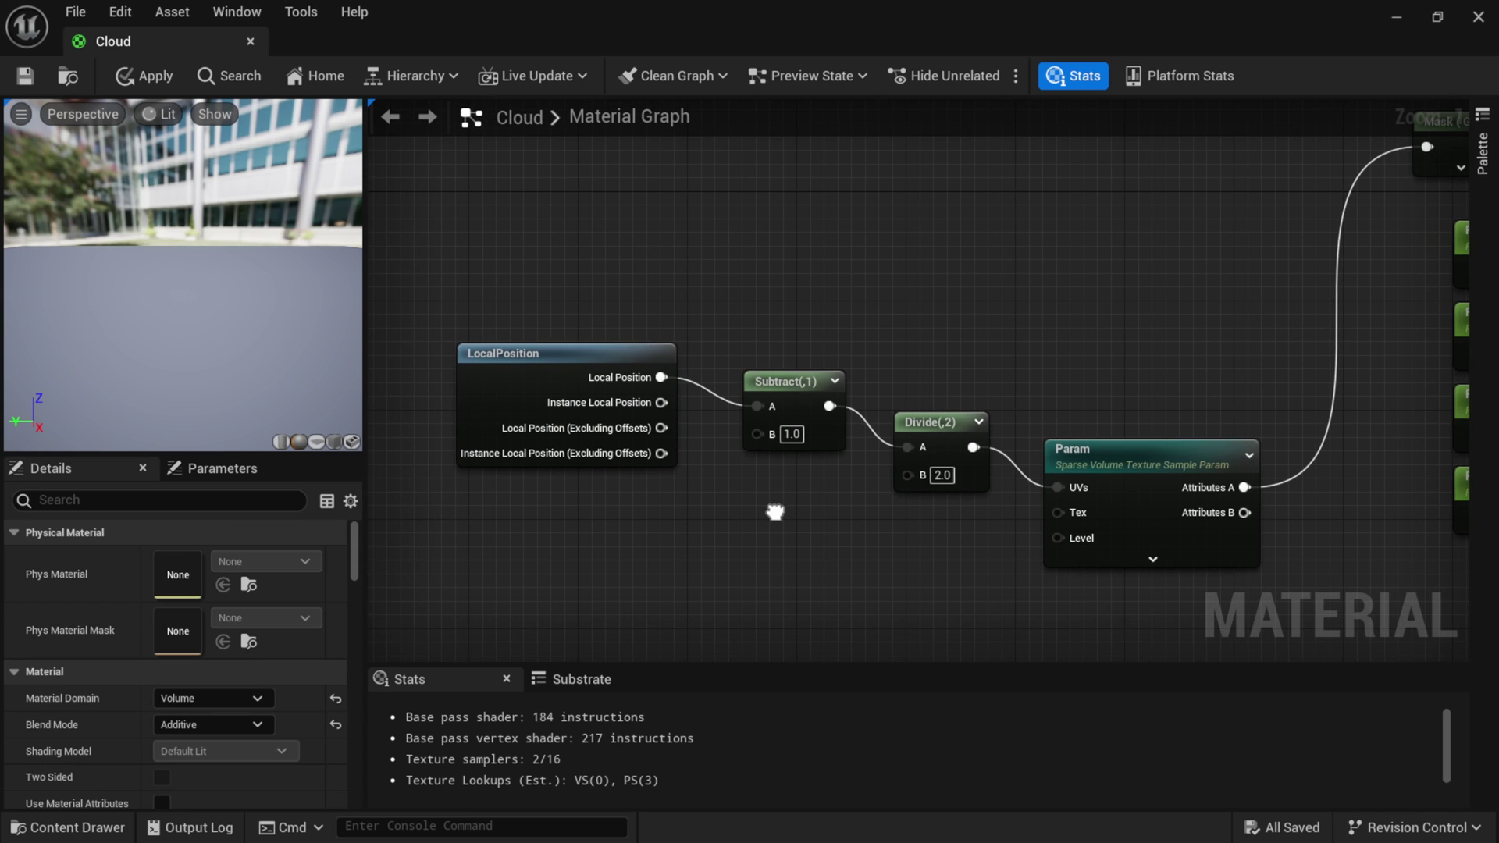
Add Object Local Bounds, wiring Extents into Divide B and Min into Subtract B.
{"action": "left_click_drag", "start_coordinate": [652, 357], "coordinate": [649, 344]}
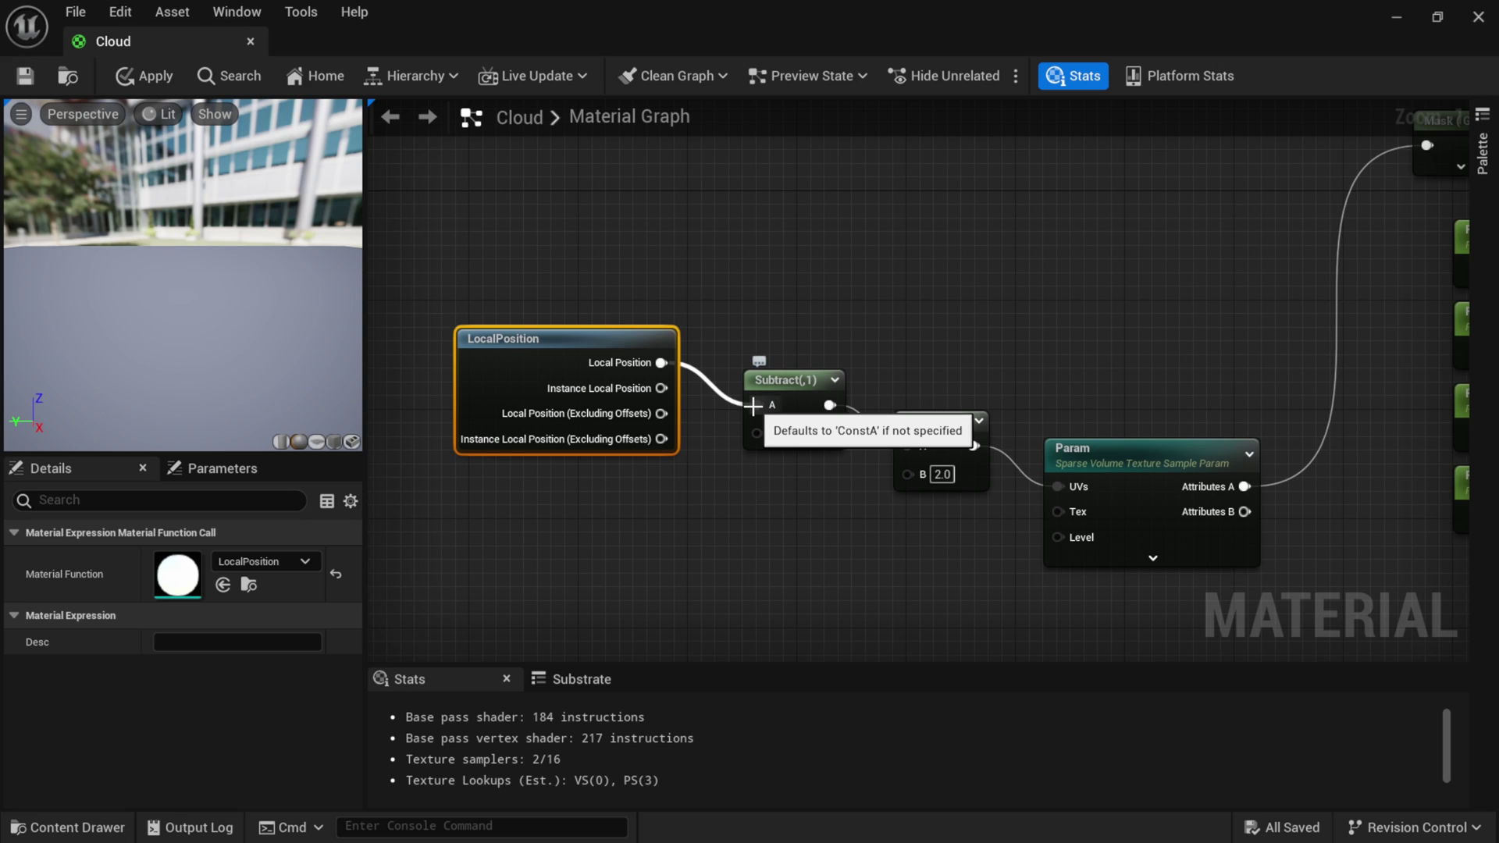
{"action": "right_click", "coordinate": [630, 510]}
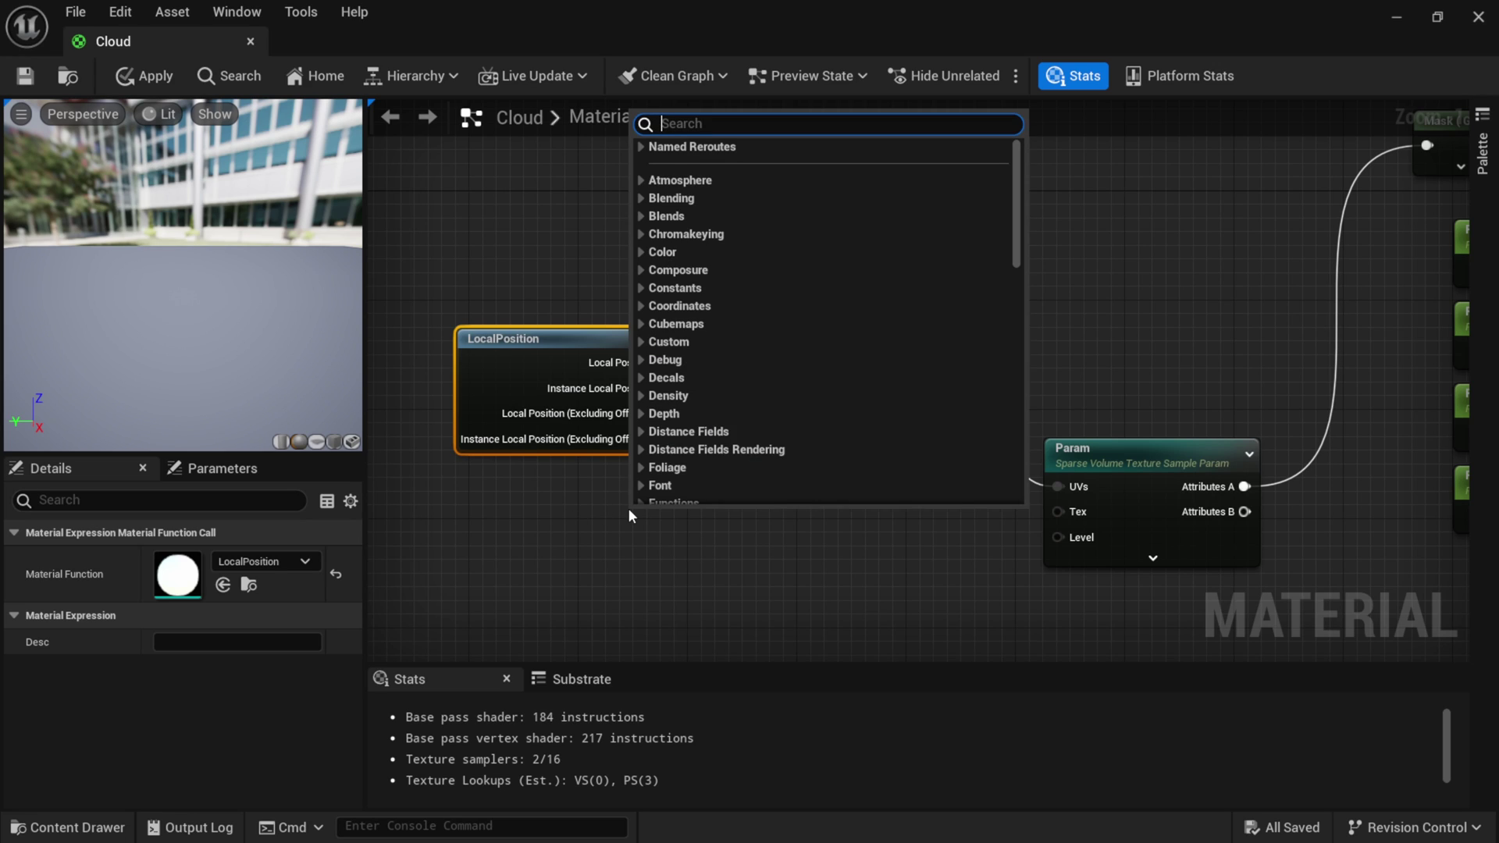
{"action": "type", "text": "objectlocal"}
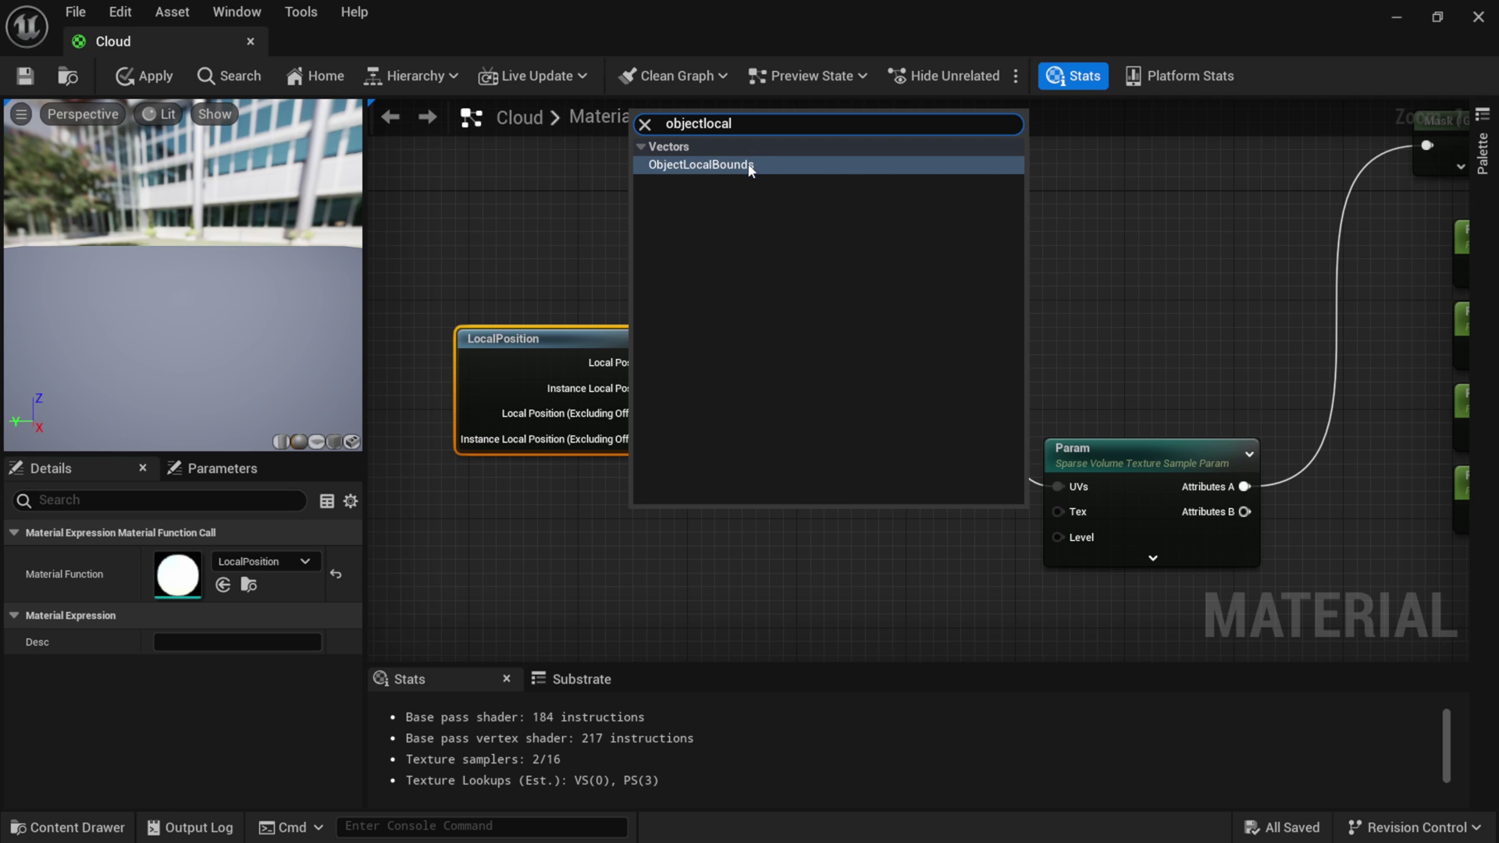
{"action": "left_click", "coordinate": [668, 165]}
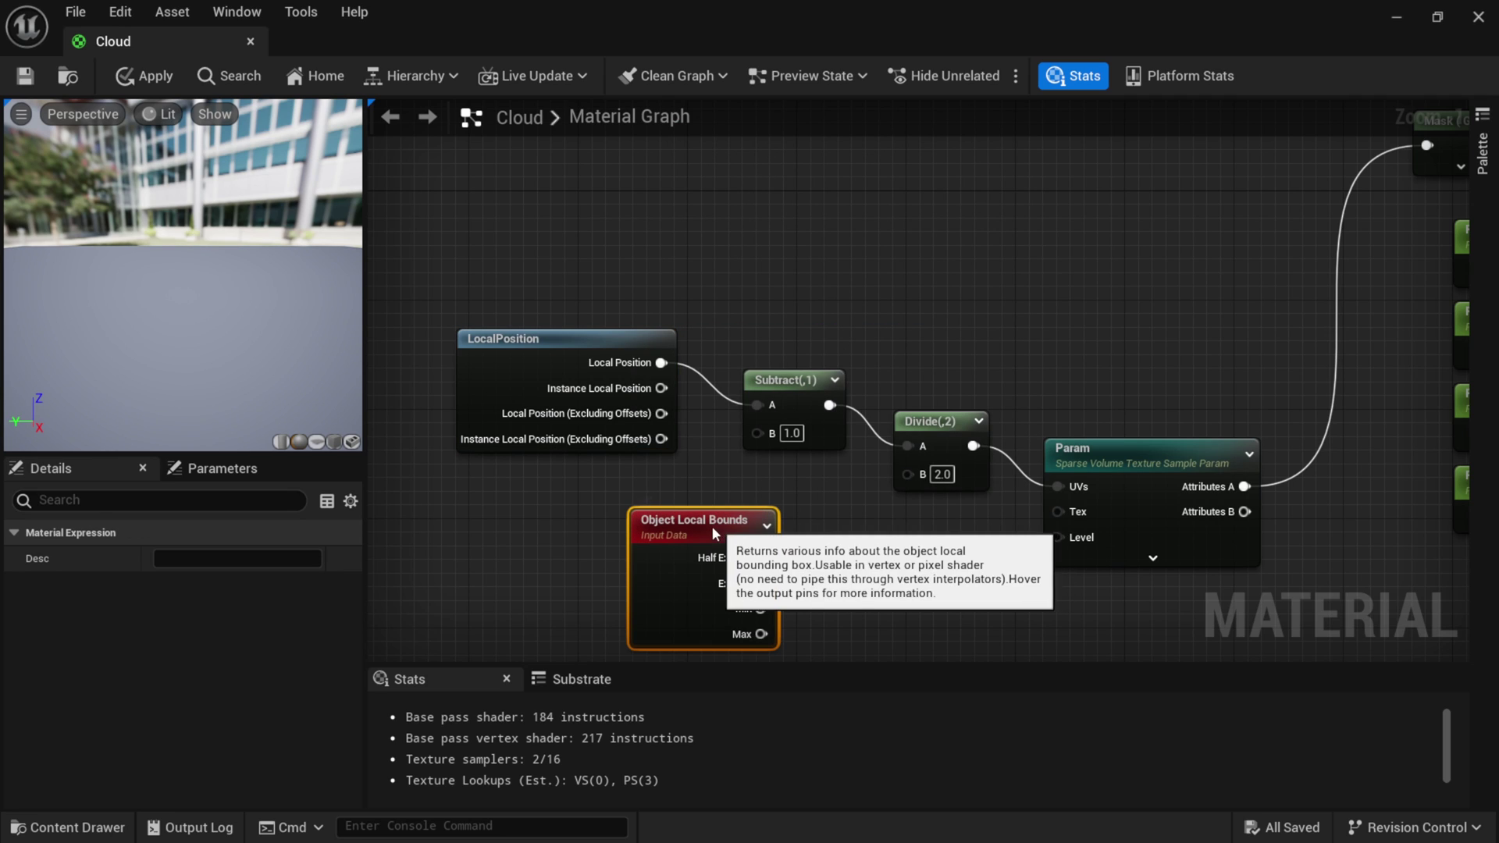
{"action": "left_click_drag", "start_coordinate": [715, 526], "coordinate": [610, 523]}
{"action": "left_click_drag", "start_coordinate": [653, 581], "coordinate": [908, 473]}
{"action": "left_click_drag", "start_coordinate": [655, 607], "coordinate": [758, 429]}
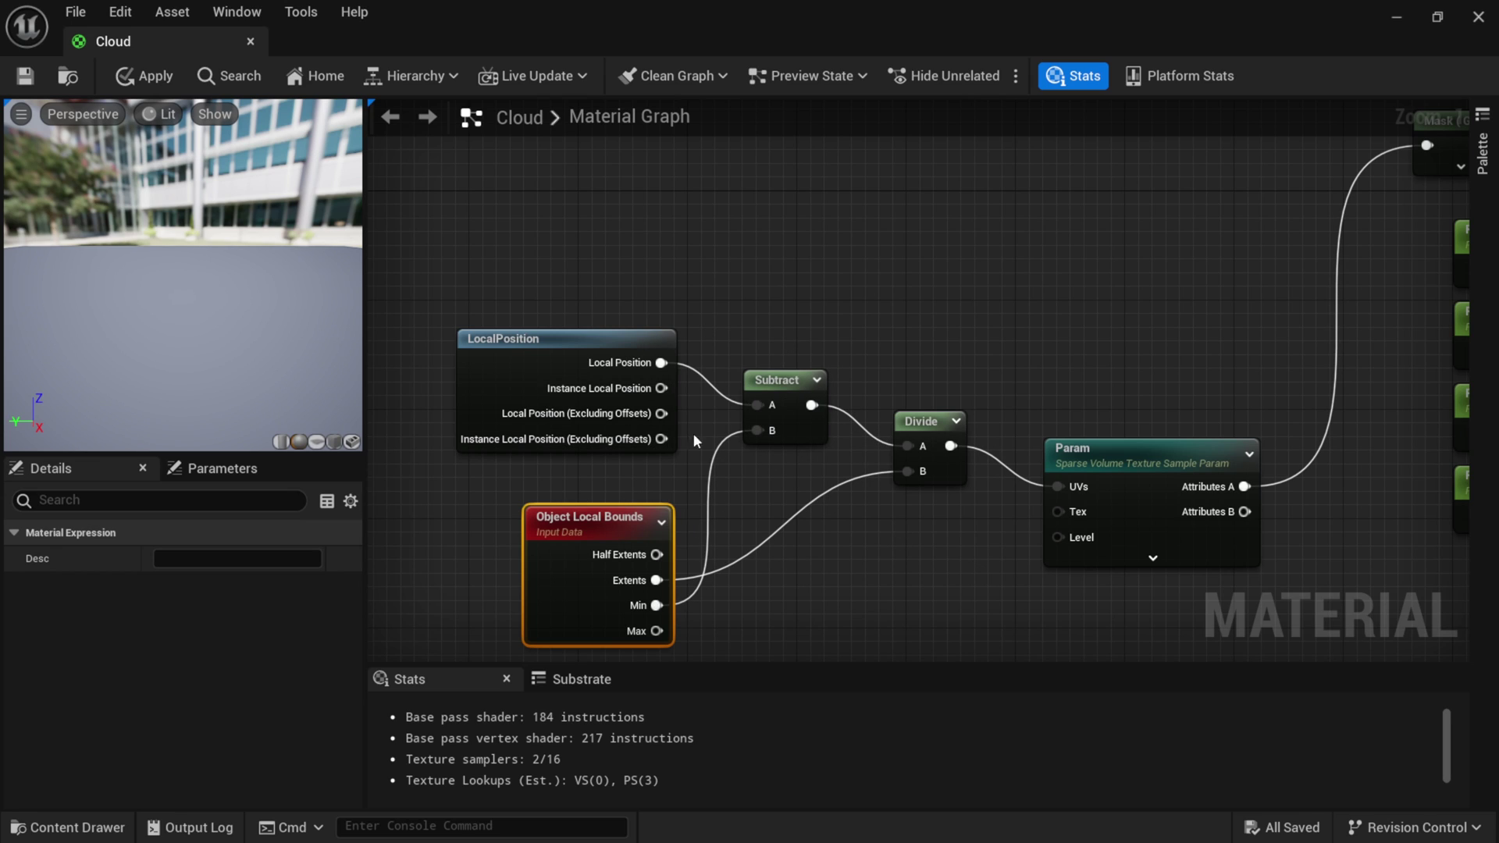
Nudge LocalPosition into place and zoom out to view the whole material network.
{"action": "left_click_drag", "start_coordinate": [607, 339], "coordinate": [622, 353]}
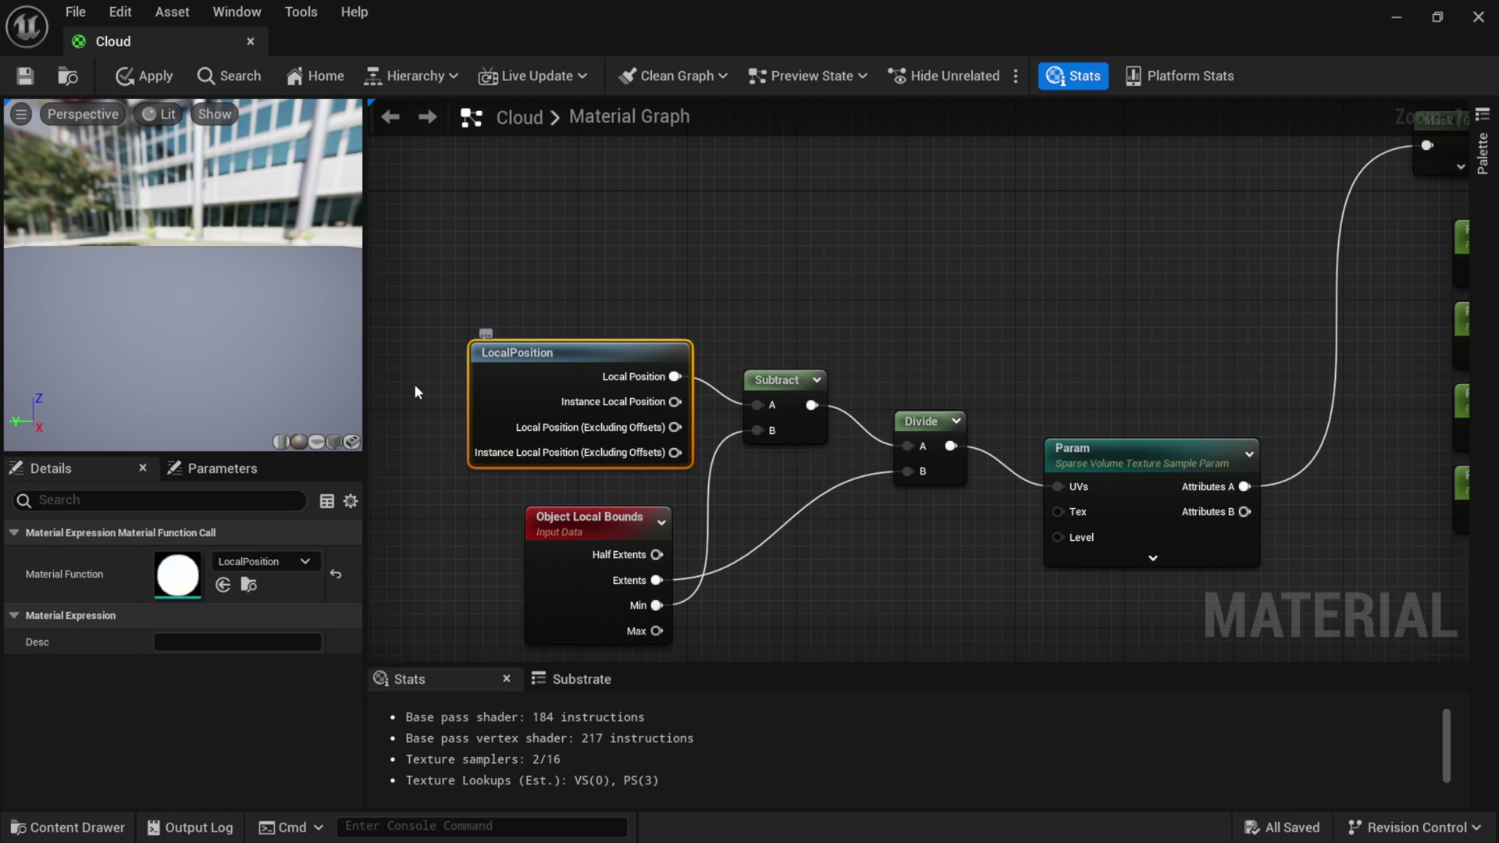
{"action": "mouse_move", "coordinate": [527, 535]}
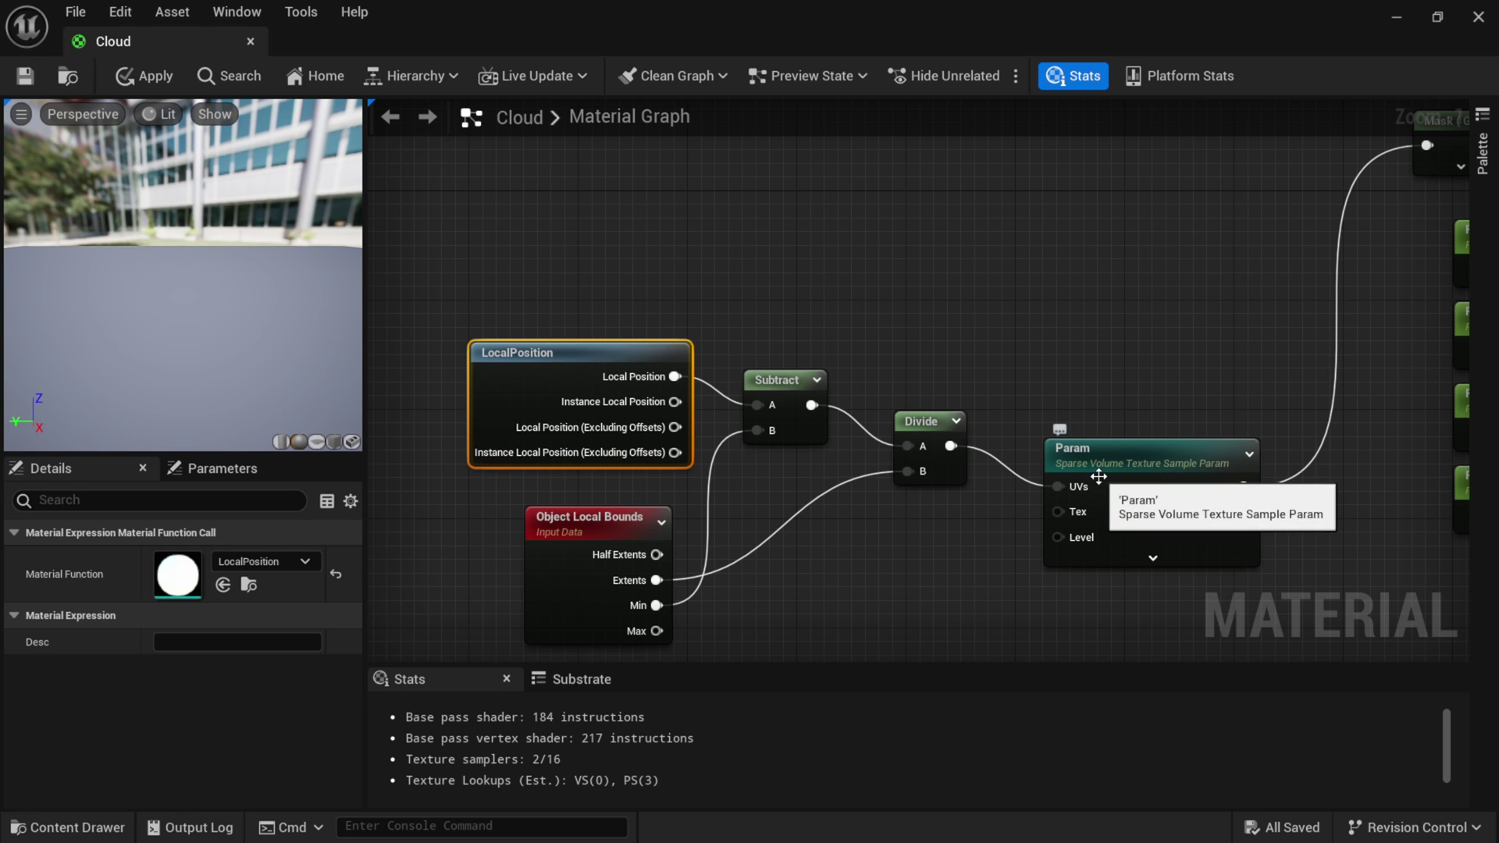
{"action": "right_click_drag", "start_coordinate": [1058, 487], "coordinate": [925, 481]}
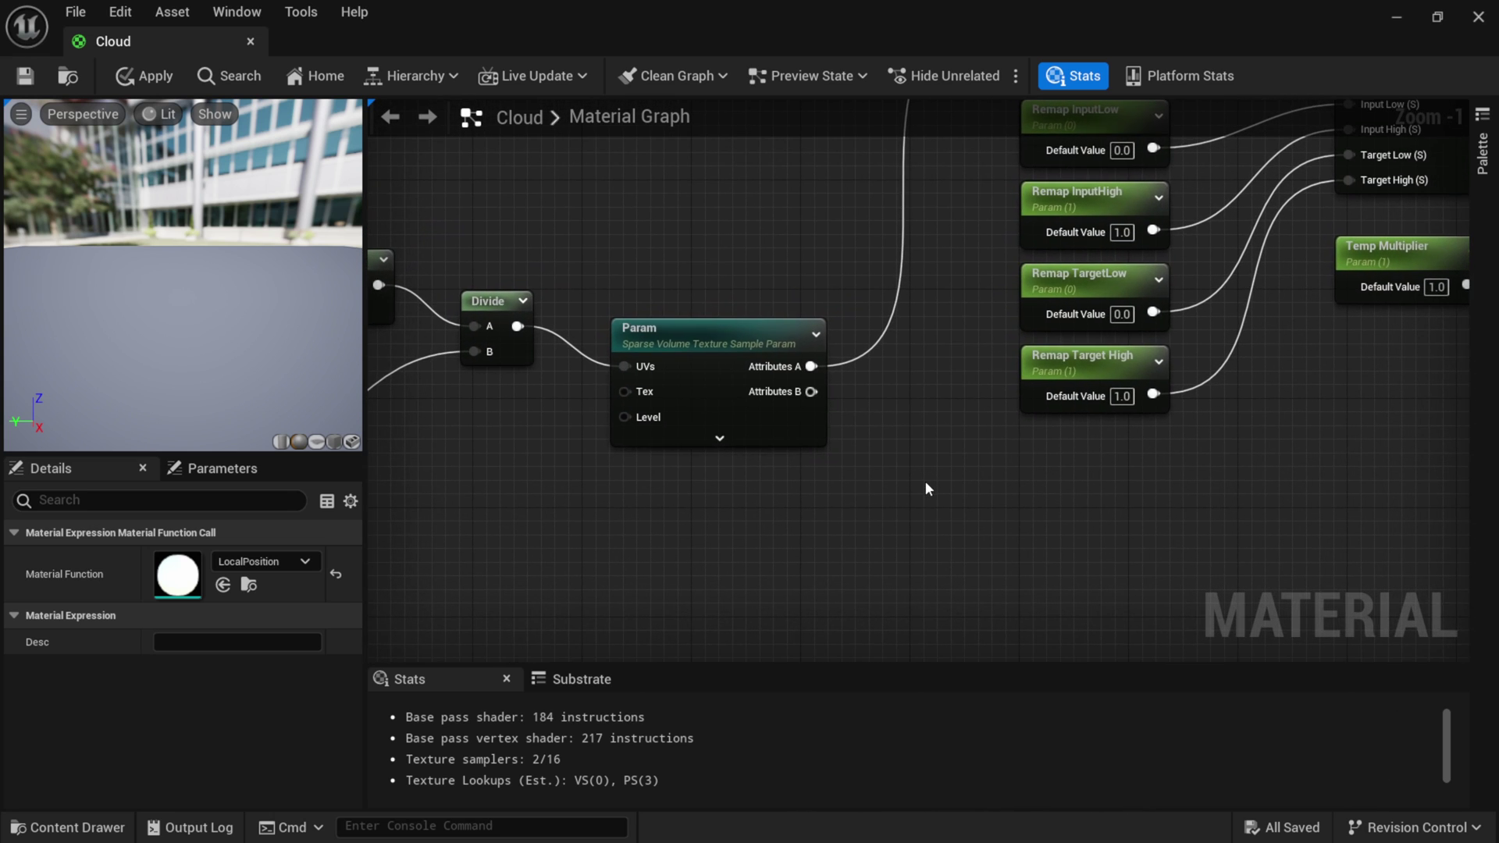
{"action": "scroll", "coordinate": [925, 484], "scroll_direction": "down", "scroll_amount": 4}
{"action": "right_click_drag", "start_coordinate": [1140, 499], "coordinate": [1049, 468]}
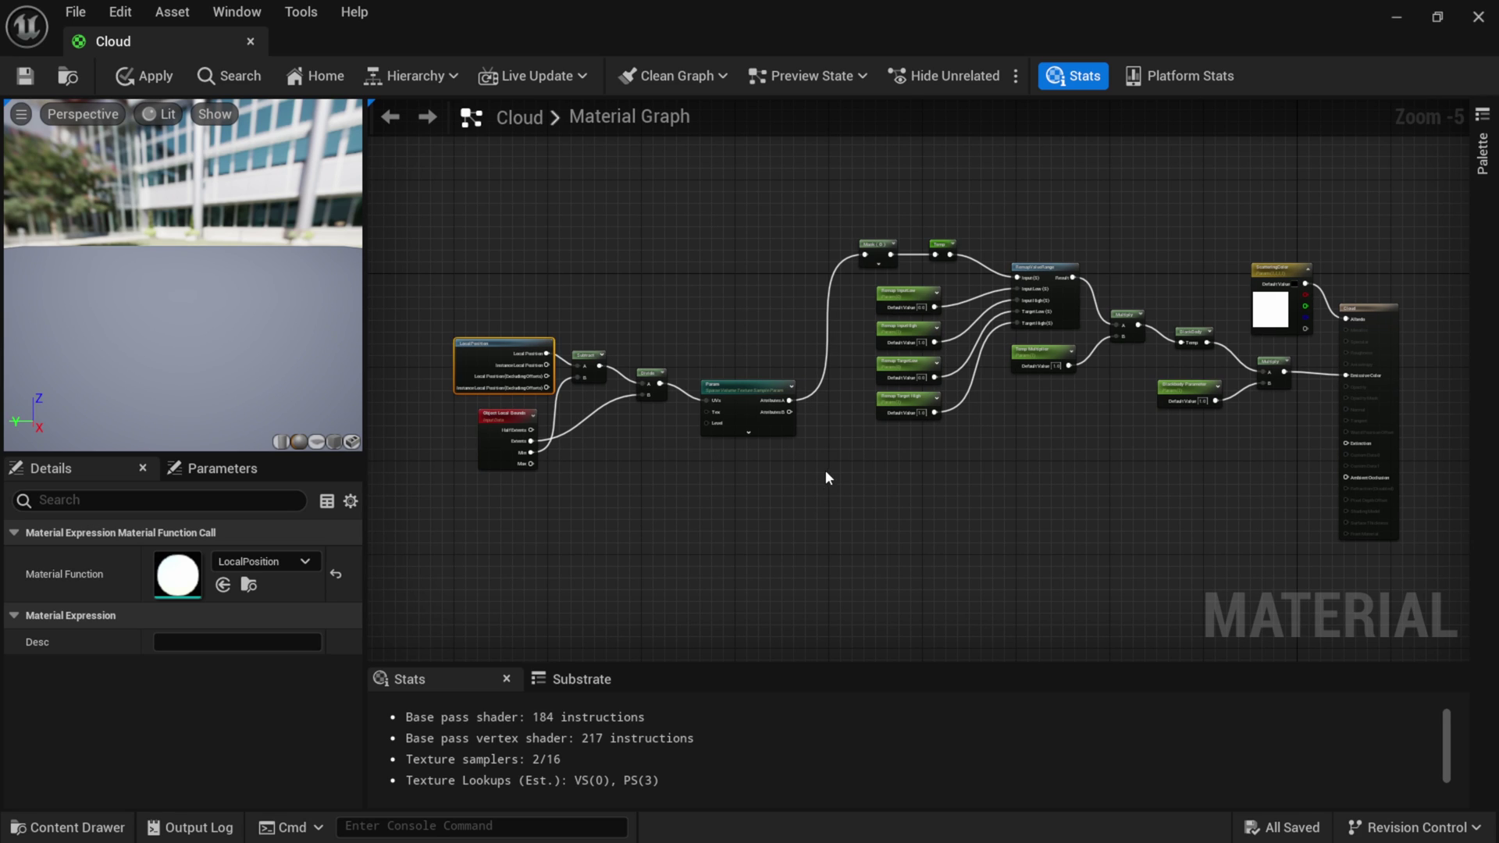
Add a Component Mask limited to R and feed it the Param's Attributes A.
{"action": "scroll", "coordinate": [823, 485], "scroll_direction": "up", "scroll_amount": 2}
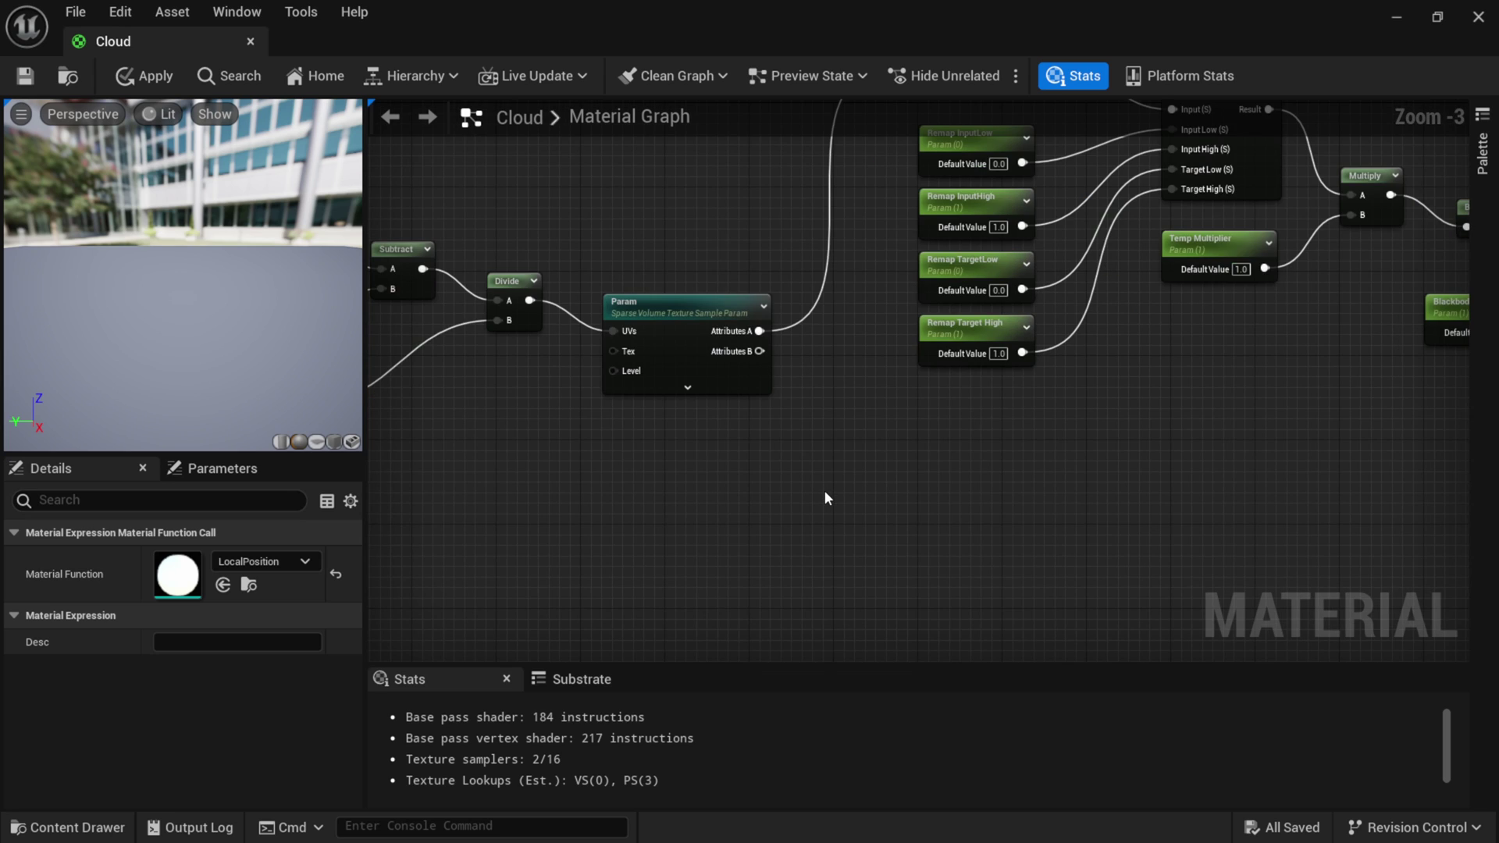
{"action": "scroll", "coordinate": [824, 432], "scroll_direction": "up", "scroll_amount": 1}
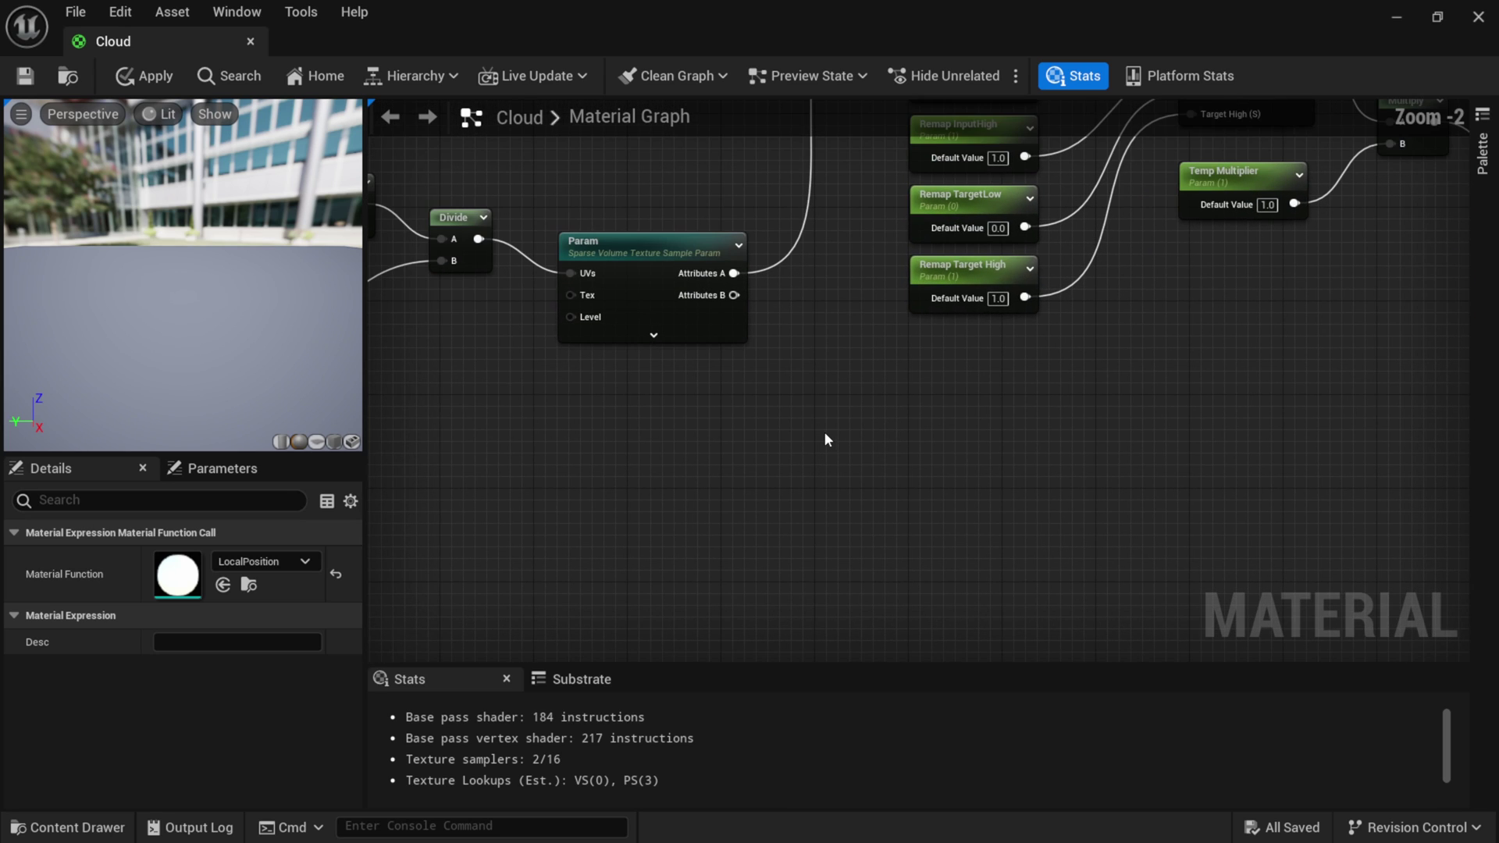
{"action": "right_click", "coordinate": [836, 391]}
{"action": "type", "text": "mask"}
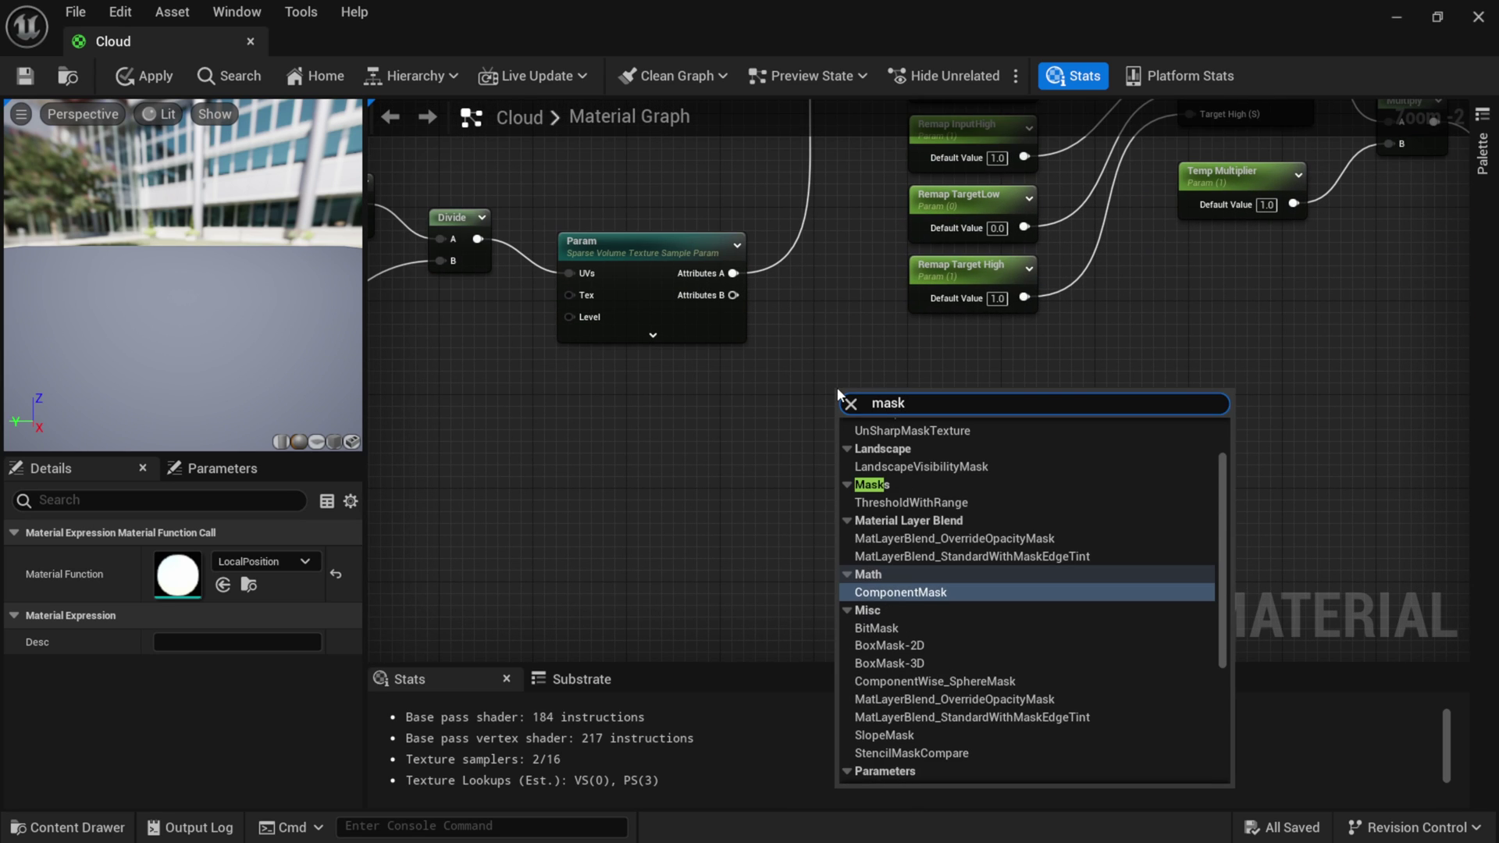
{"action": "left_click", "coordinate": [885, 593]}
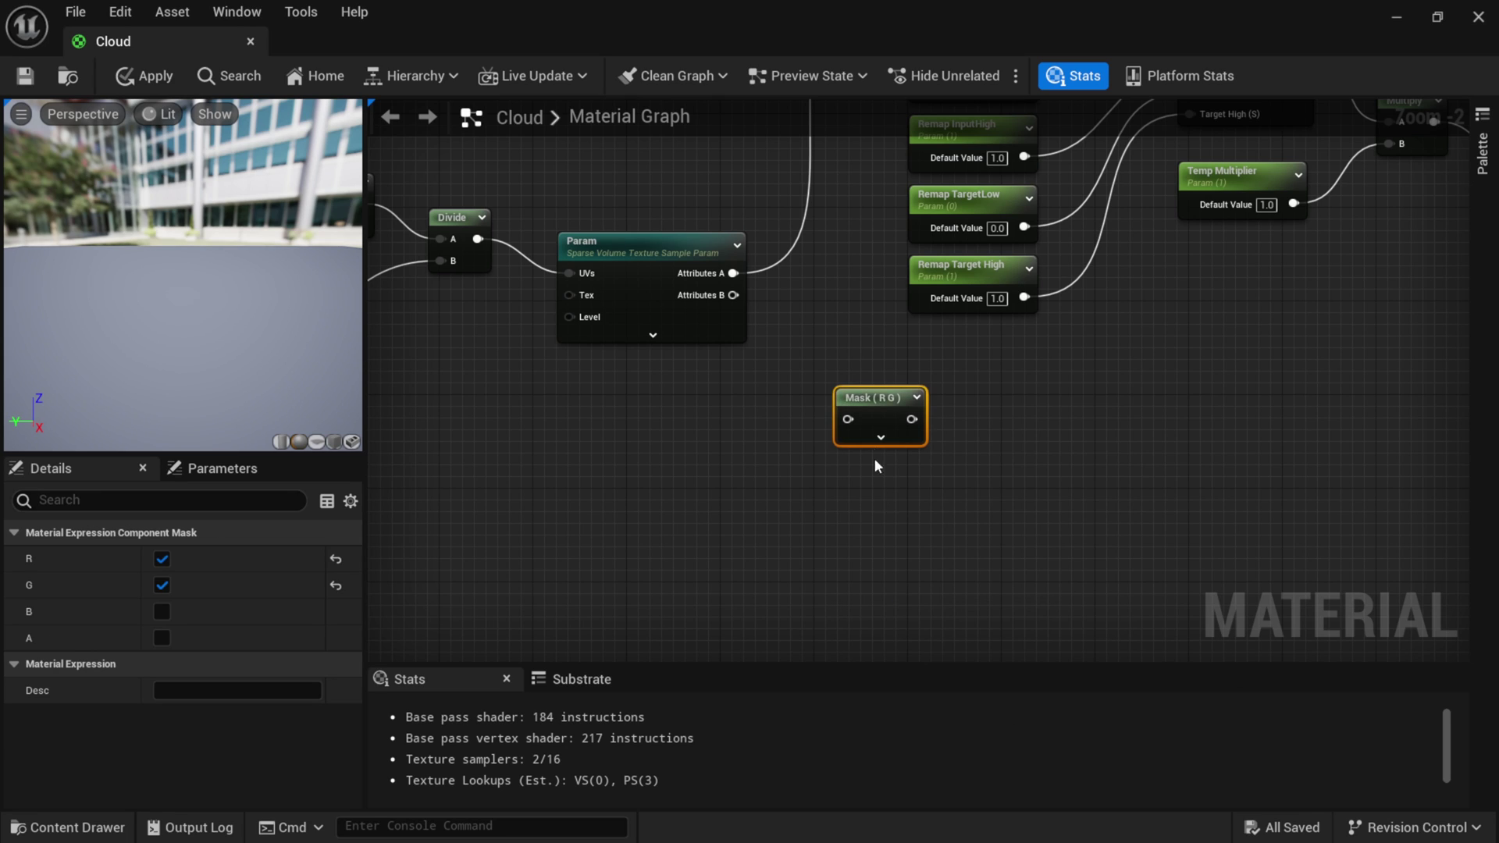
{"action": "left_click", "coordinate": [162, 585]}
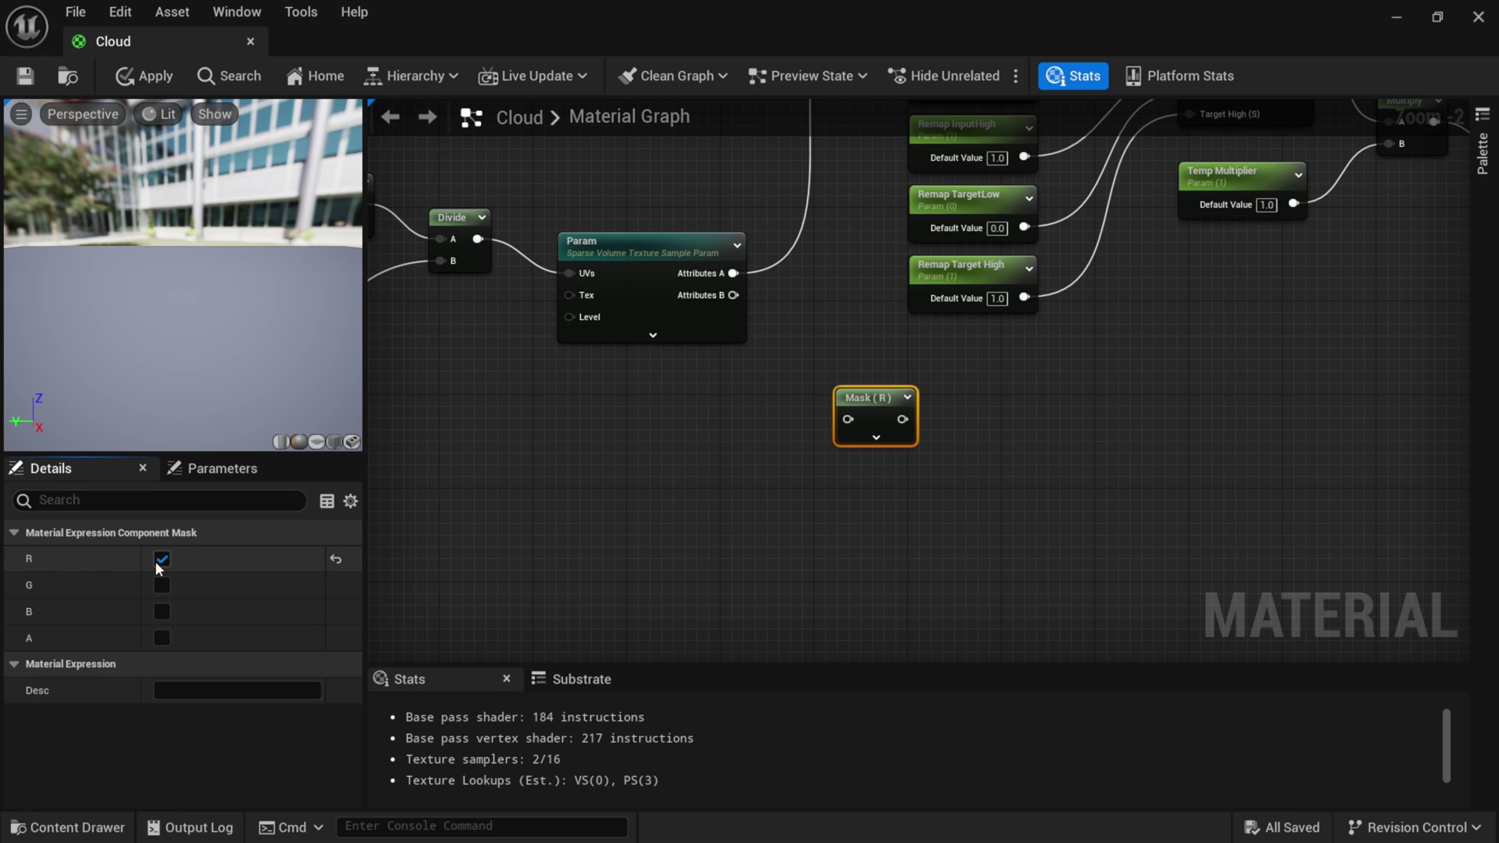
{"action": "left_click_drag", "start_coordinate": [848, 420], "coordinate": [727, 276]}
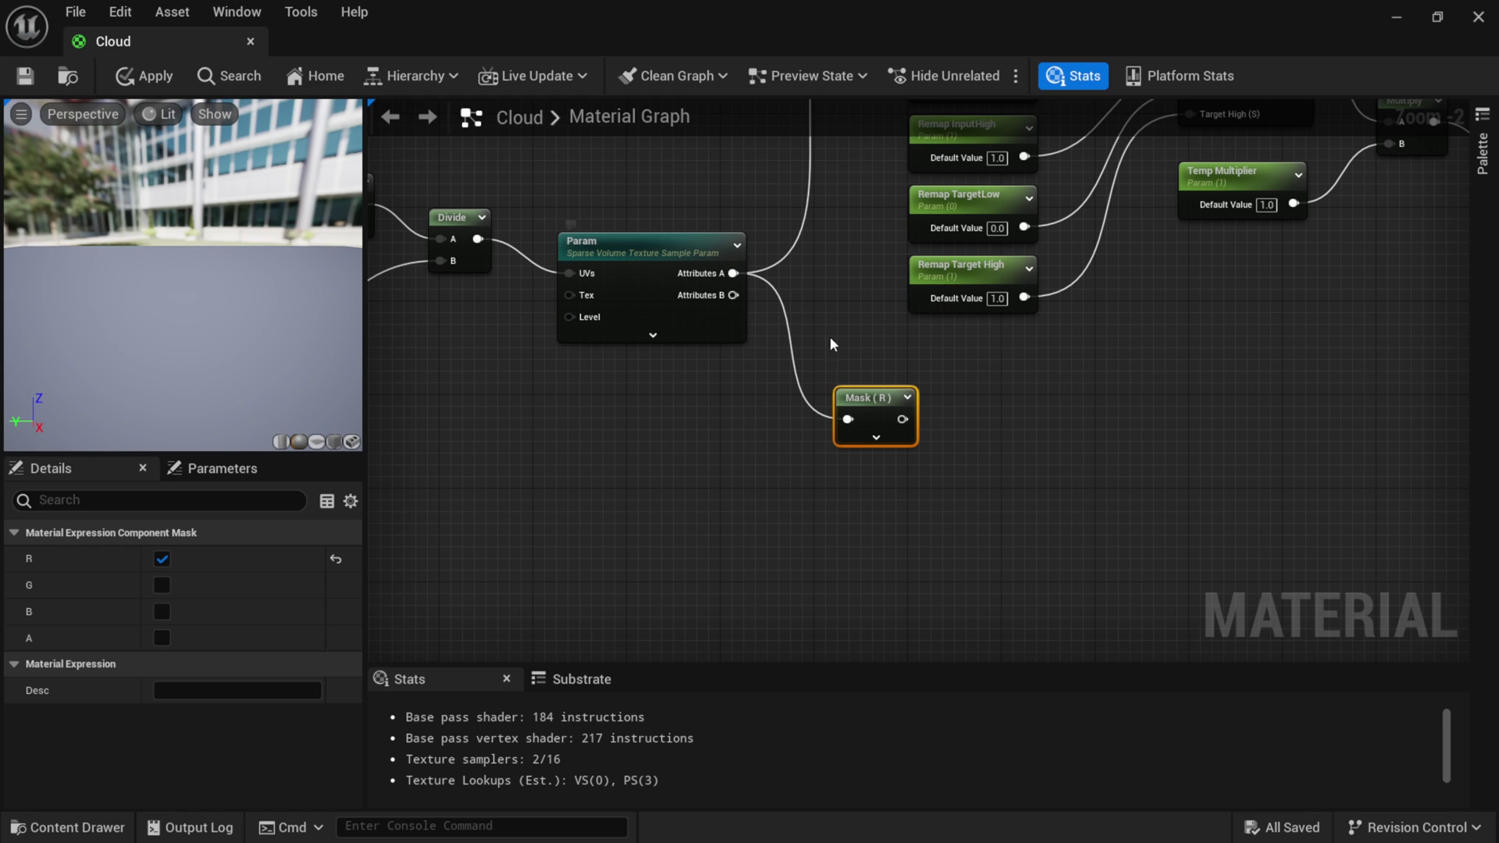
{"action": "right_click_drag", "start_coordinate": [887, 384], "coordinate": [755, 394]}
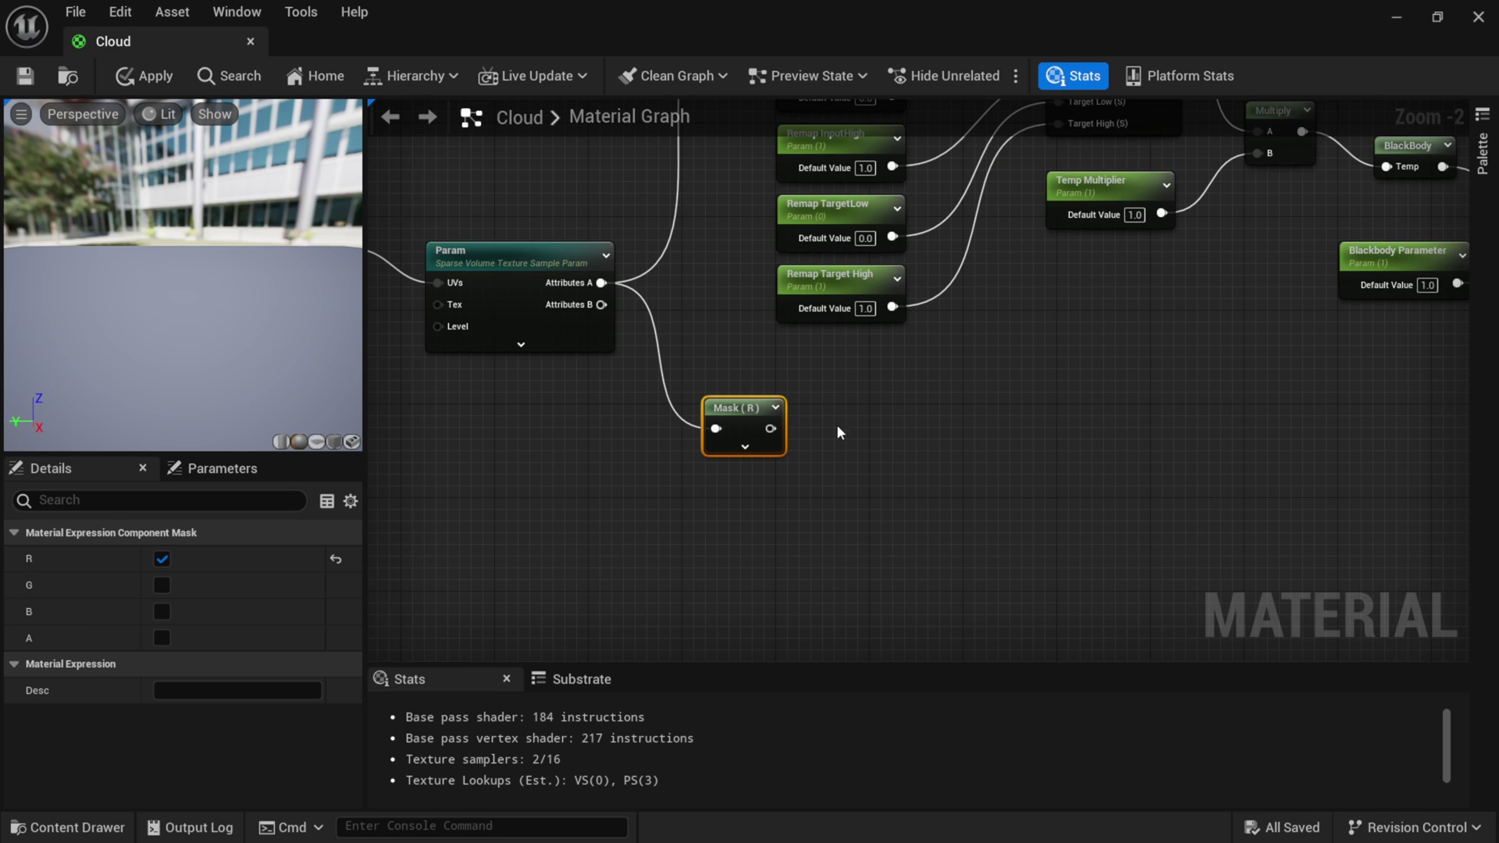
Add a named reroute called Density and feed the Mask (R) output into it.
{"action": "right_click", "coordinate": [884, 425]}
{"action": "type", "text": "r"}
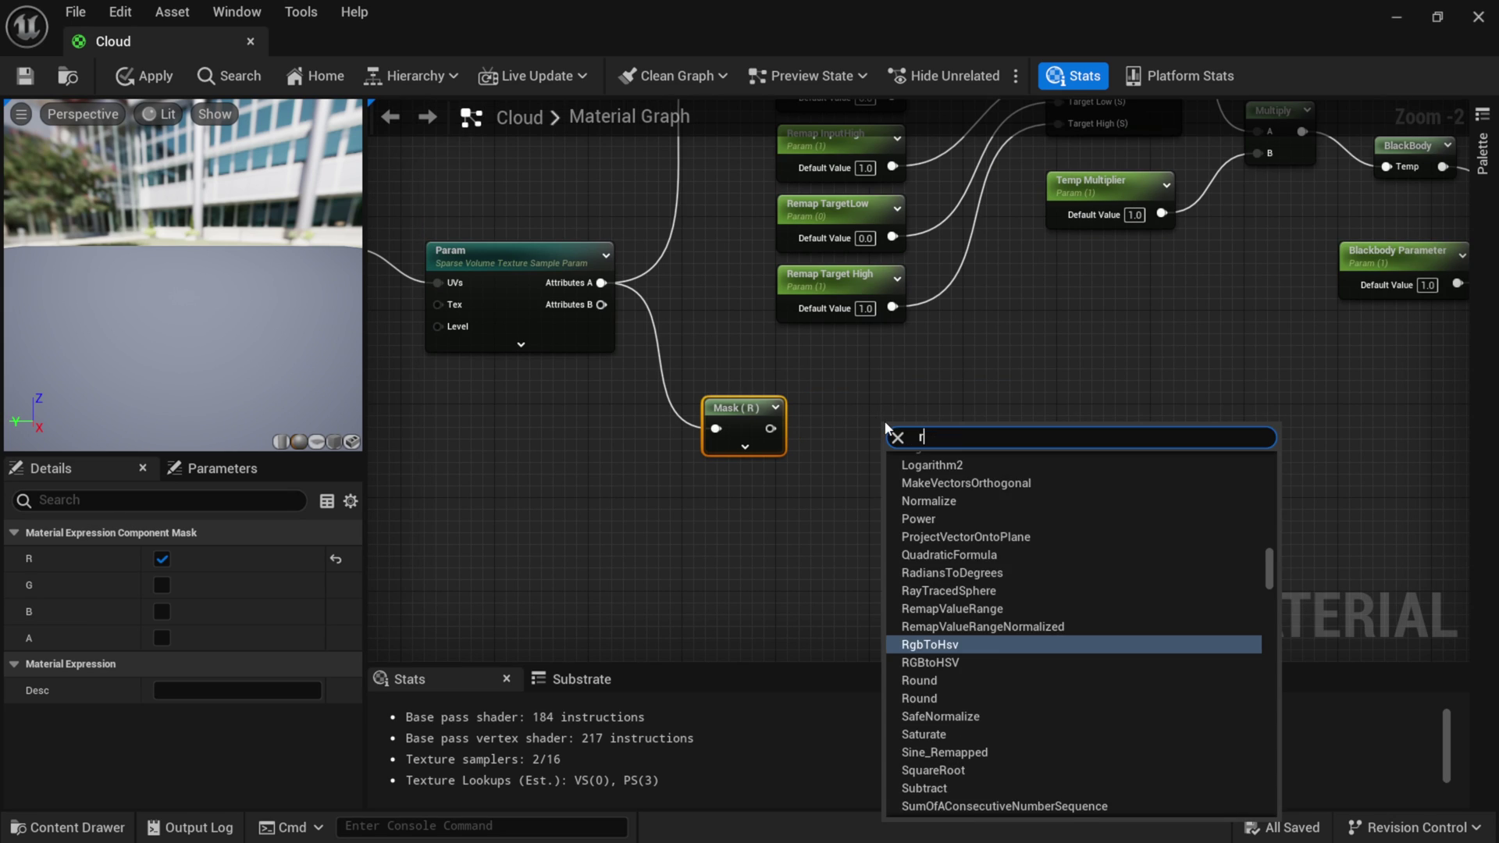
{"action": "type", "text": "eroute"}
{"action": "left_click", "coordinate": [937, 542]}
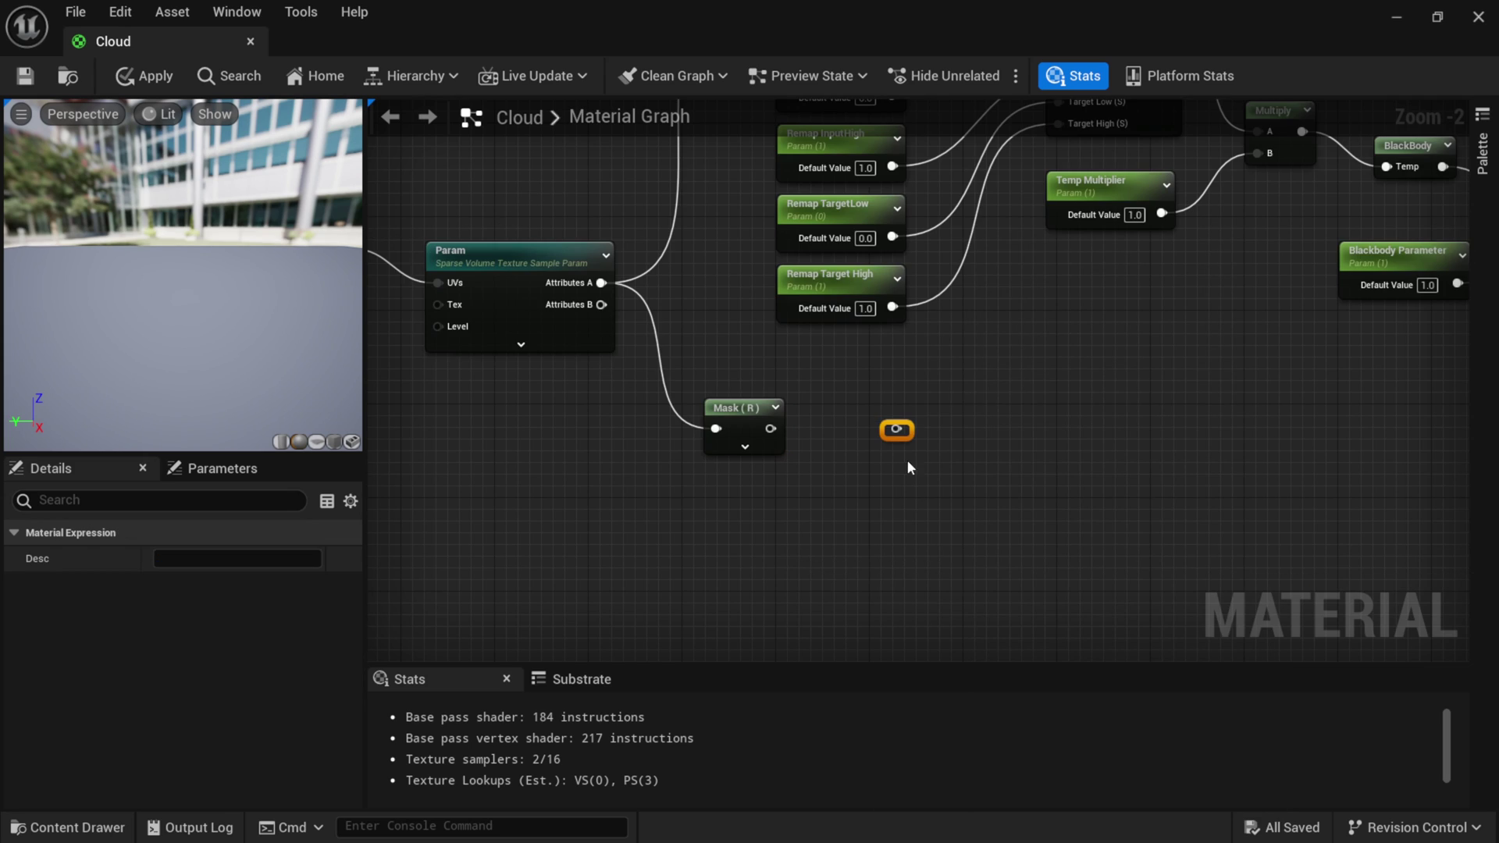
{"action": "right_click", "coordinate": [897, 432]}
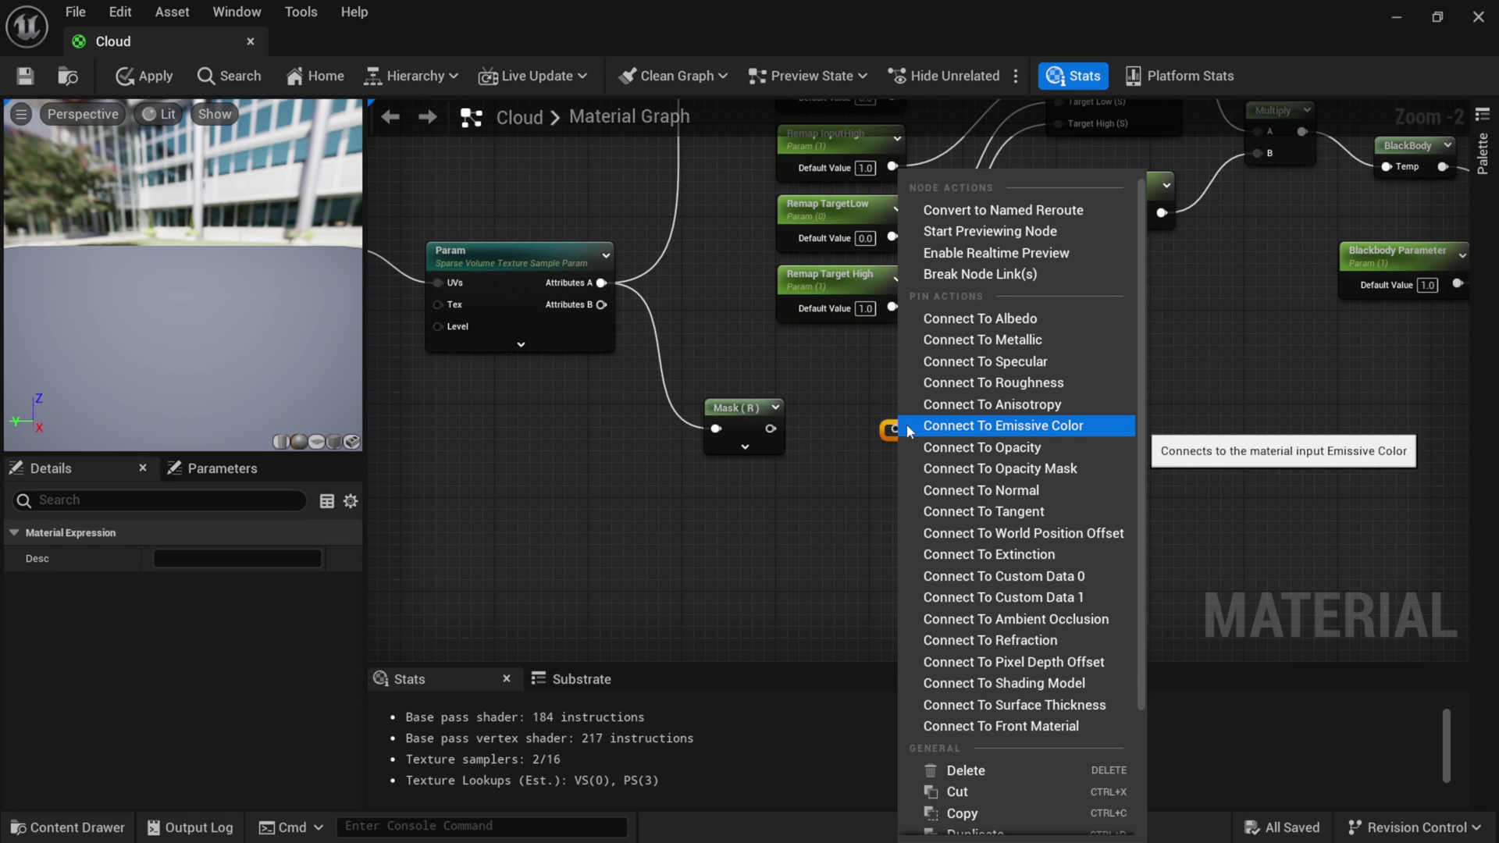
{"action": "left_click", "coordinate": [987, 212]}
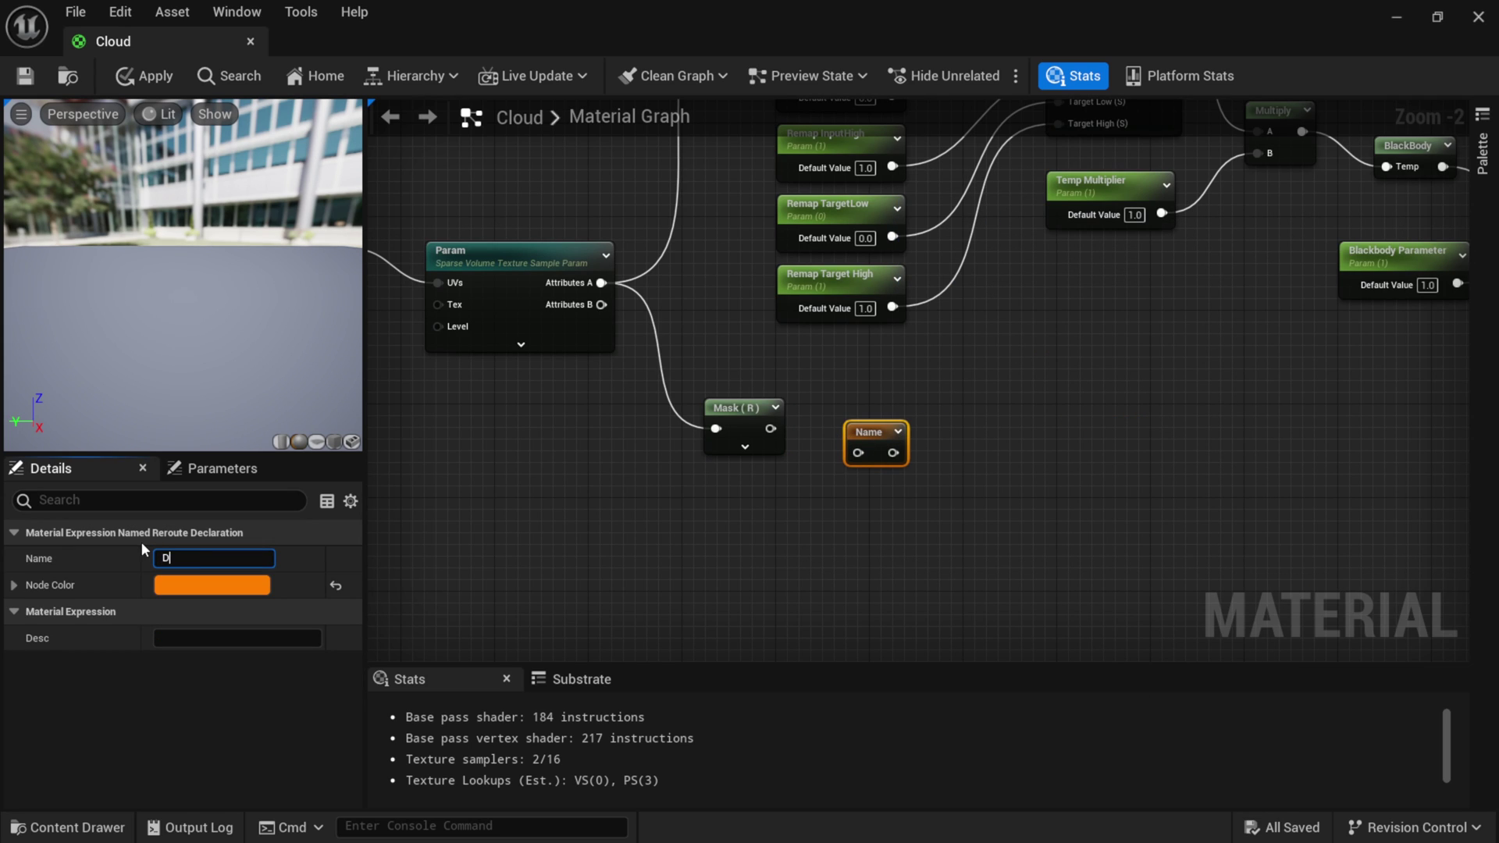
{"action": "type", "text": "Density"}
{"action": "key", "text": "Return"}
{"action": "left_click_drag", "start_coordinate": [770, 429], "coordinate": [910, 414]}
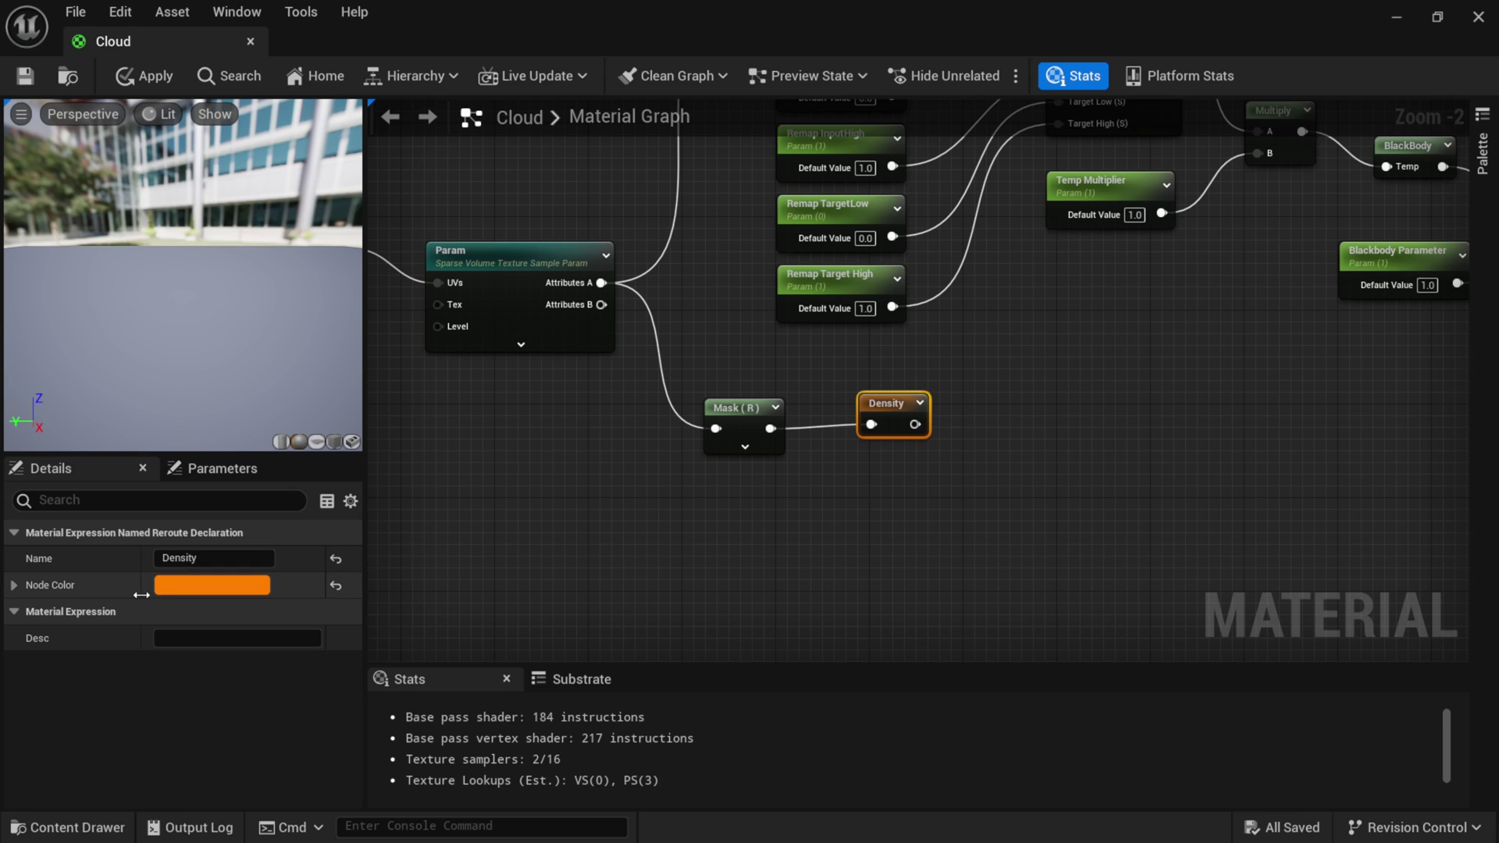
Set the Density reroute's node colour to magenta.
{"action": "left_click", "coordinate": [206, 587]}
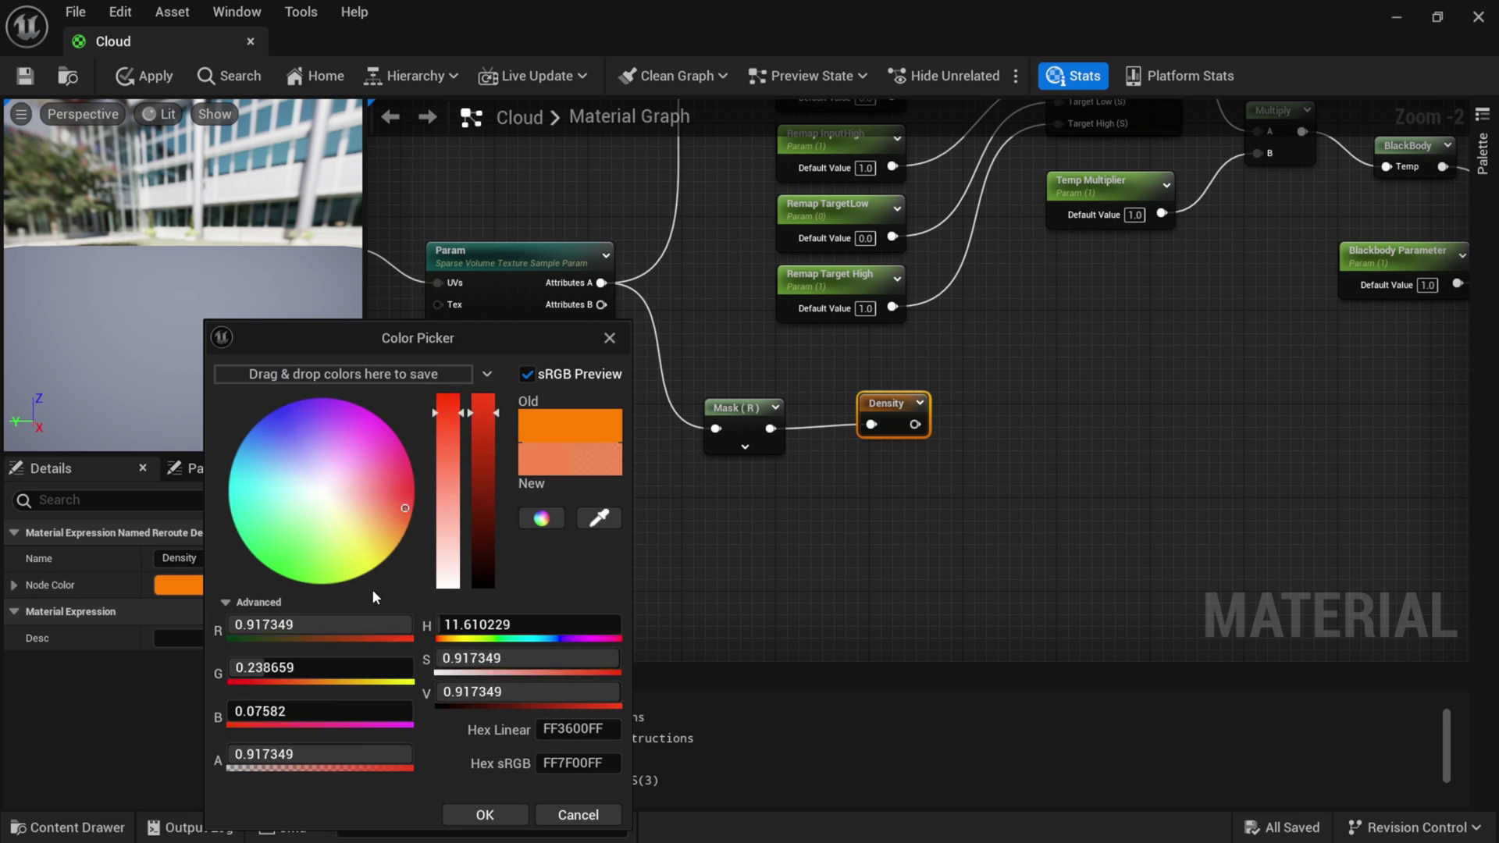
{"action": "left_click", "coordinate": [377, 448]}
{"action": "left_click", "coordinate": [384, 425]}
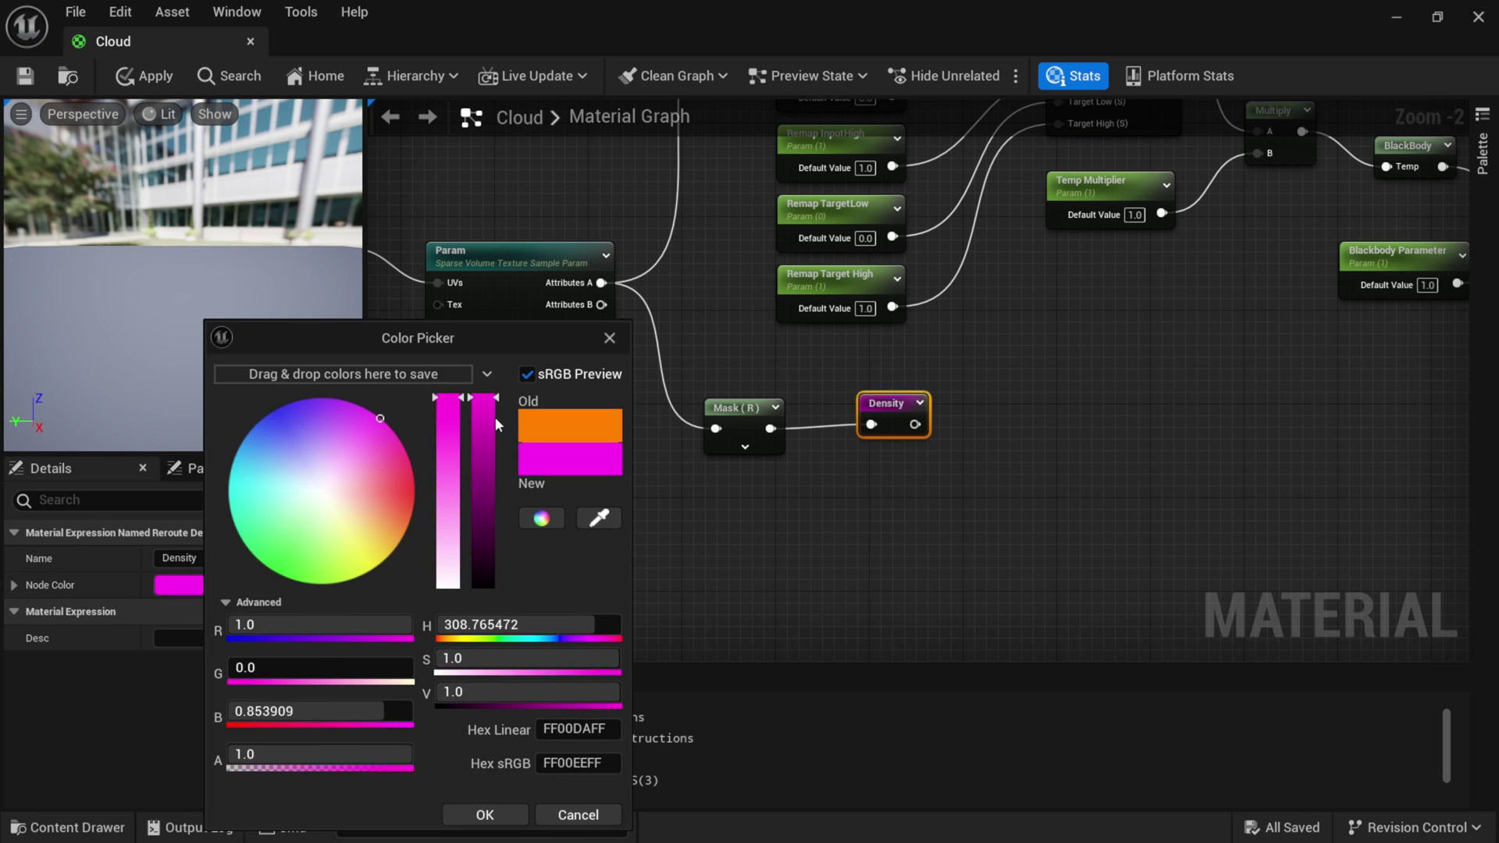
{"action": "left_click", "coordinate": [485, 814]}
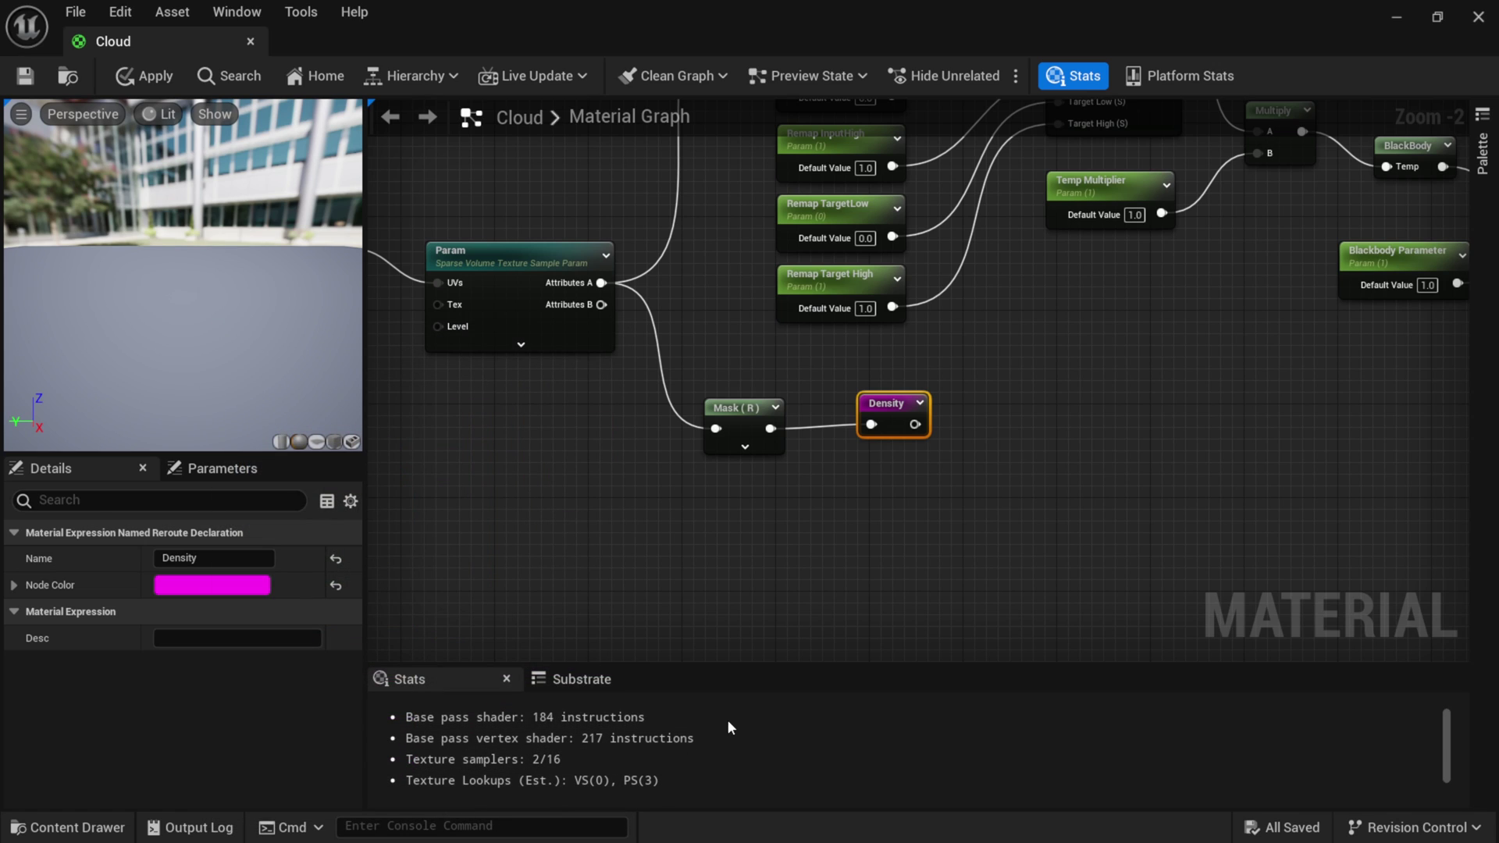
Add a Density Mult scalar parameter with default value 1.0 below the Density node.
{"action": "right_click", "coordinate": [864, 500]}
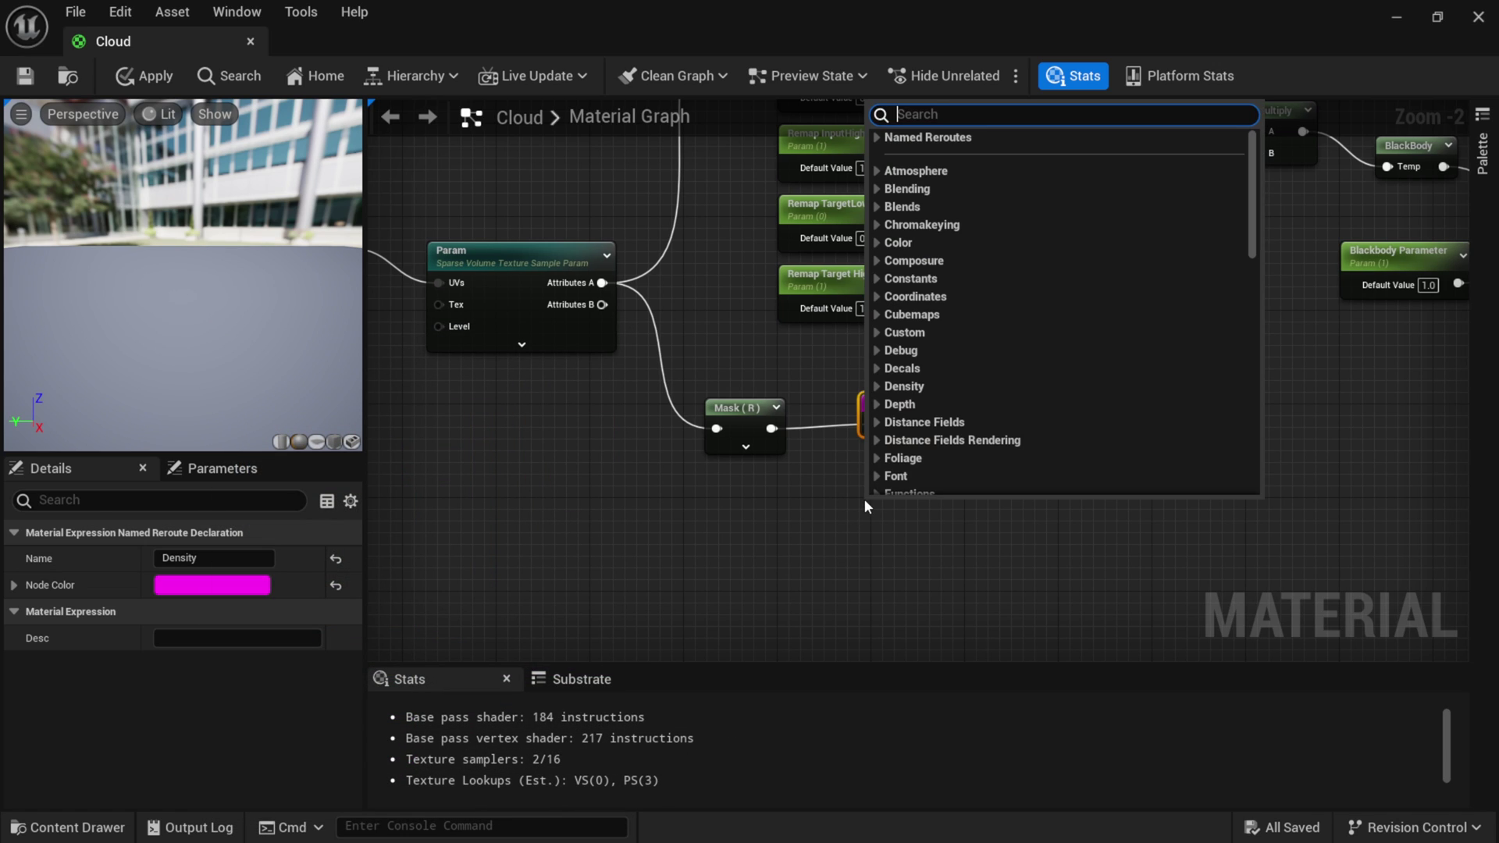
{"action": "type", "text": "scalar"}
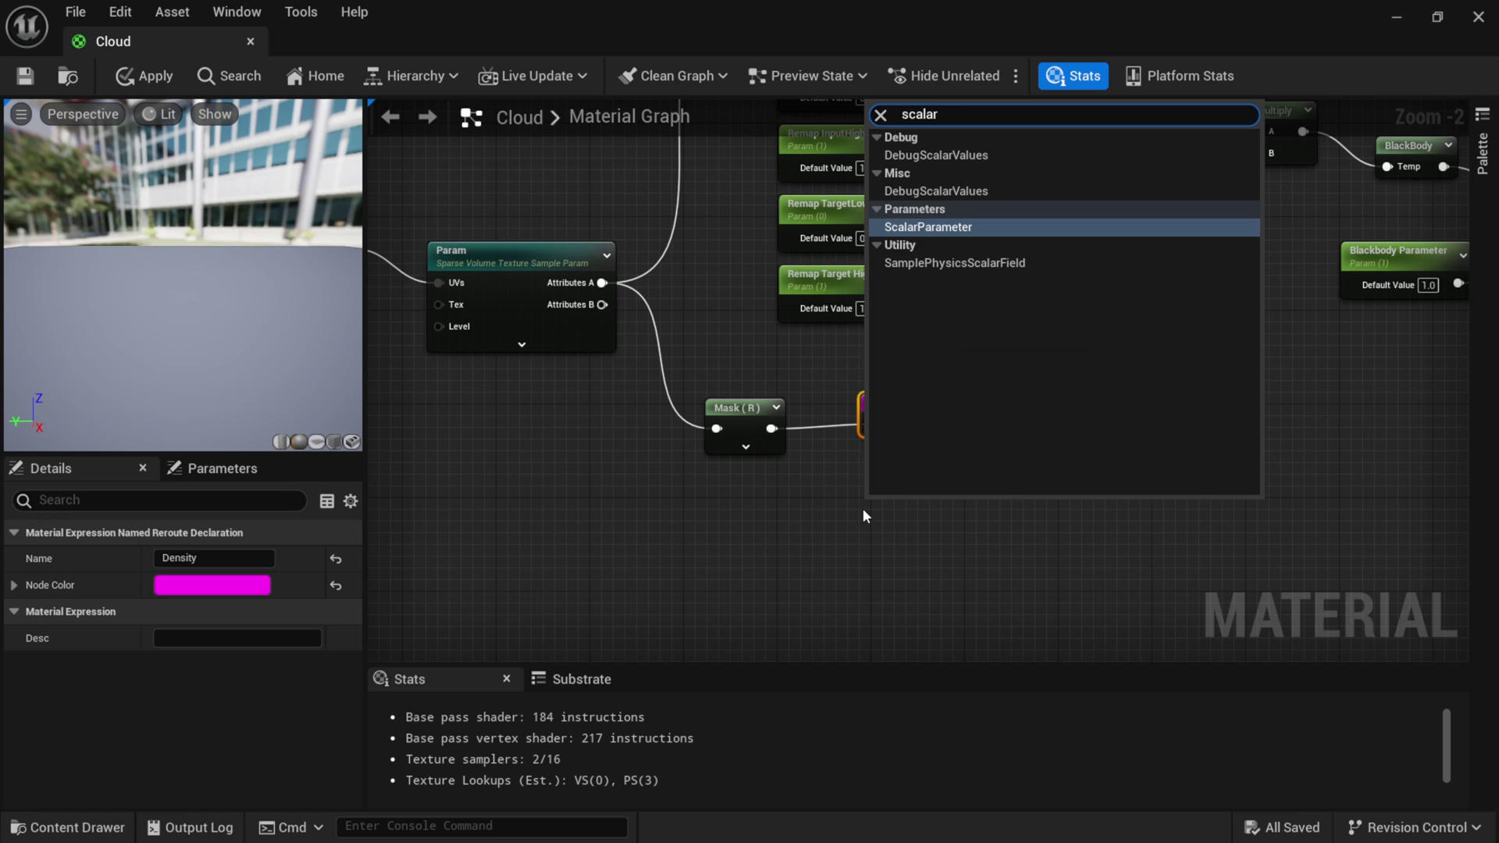
{"action": "left_click", "coordinate": [939, 227]}
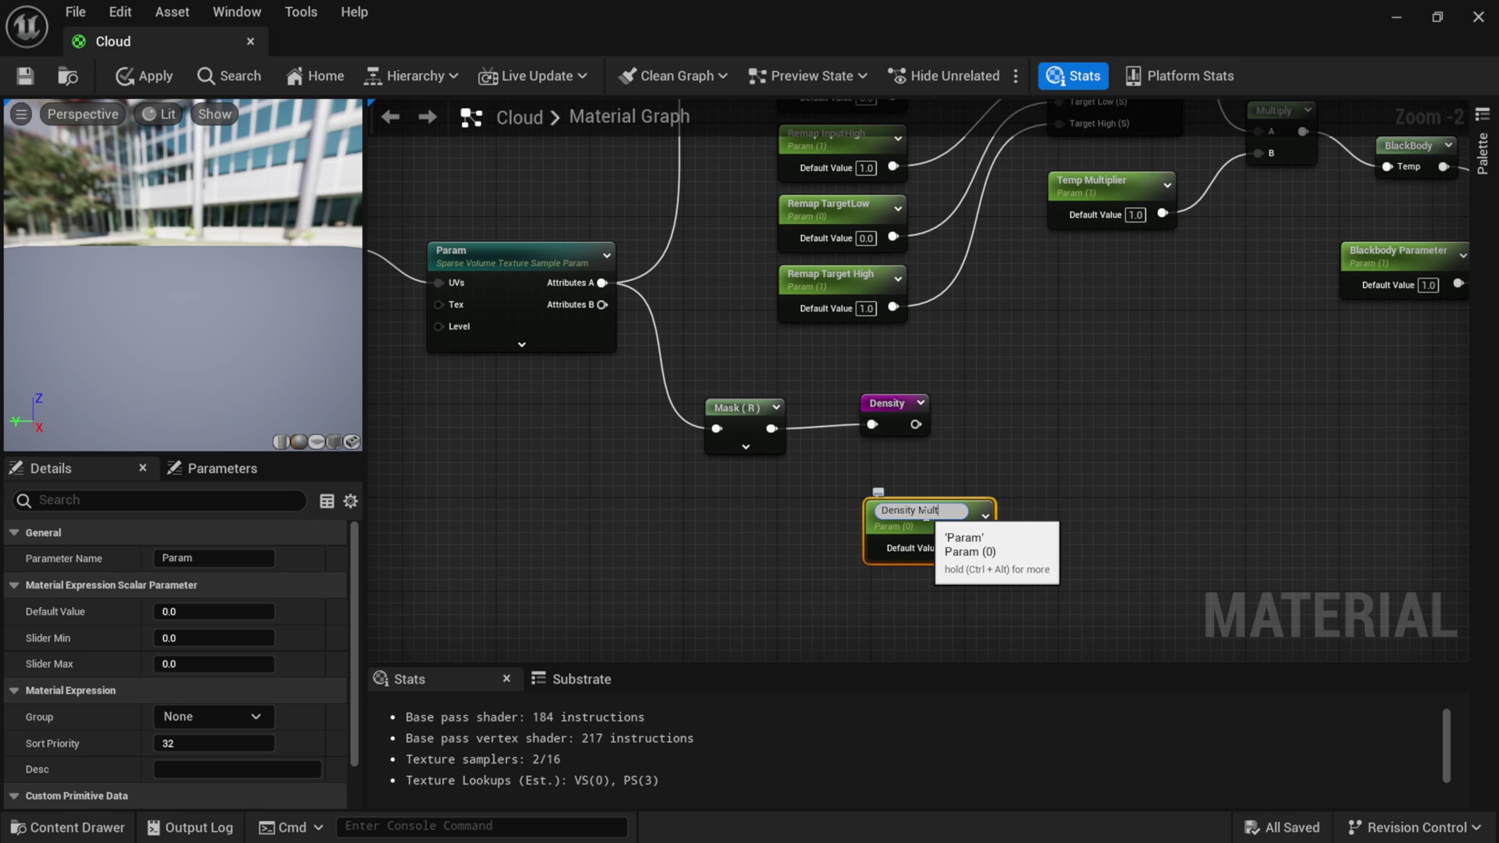
{"action": "key", "text": "Return"}
{"action": "left_click", "coordinate": [178, 612]}
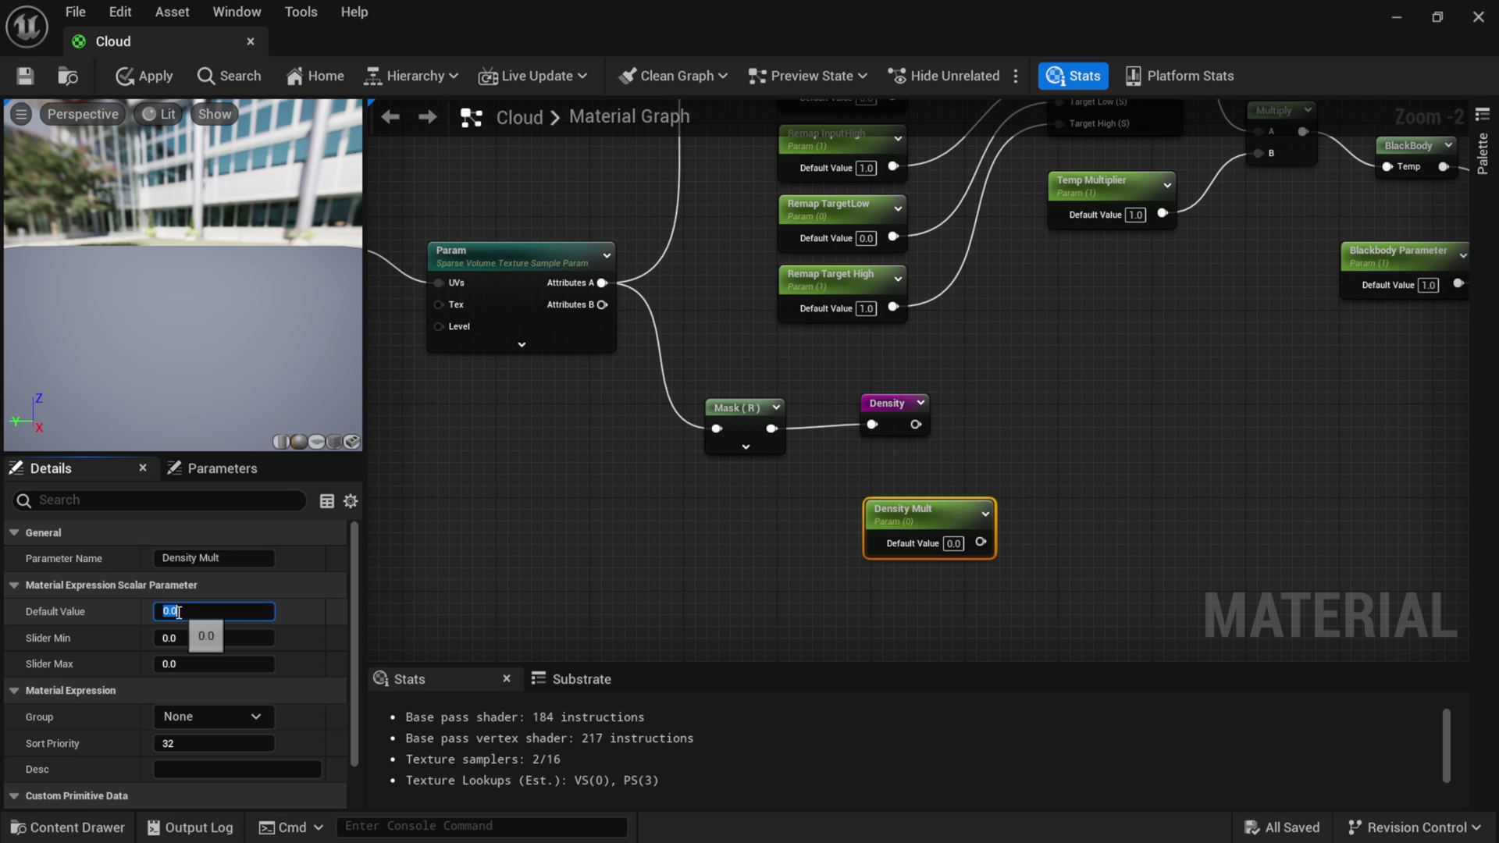
{"action": "type", "text": "1"}
{"action": "key", "text": "Return"}
{"action": "left_click_drag", "start_coordinate": [937, 509], "coordinate": [884, 485]}
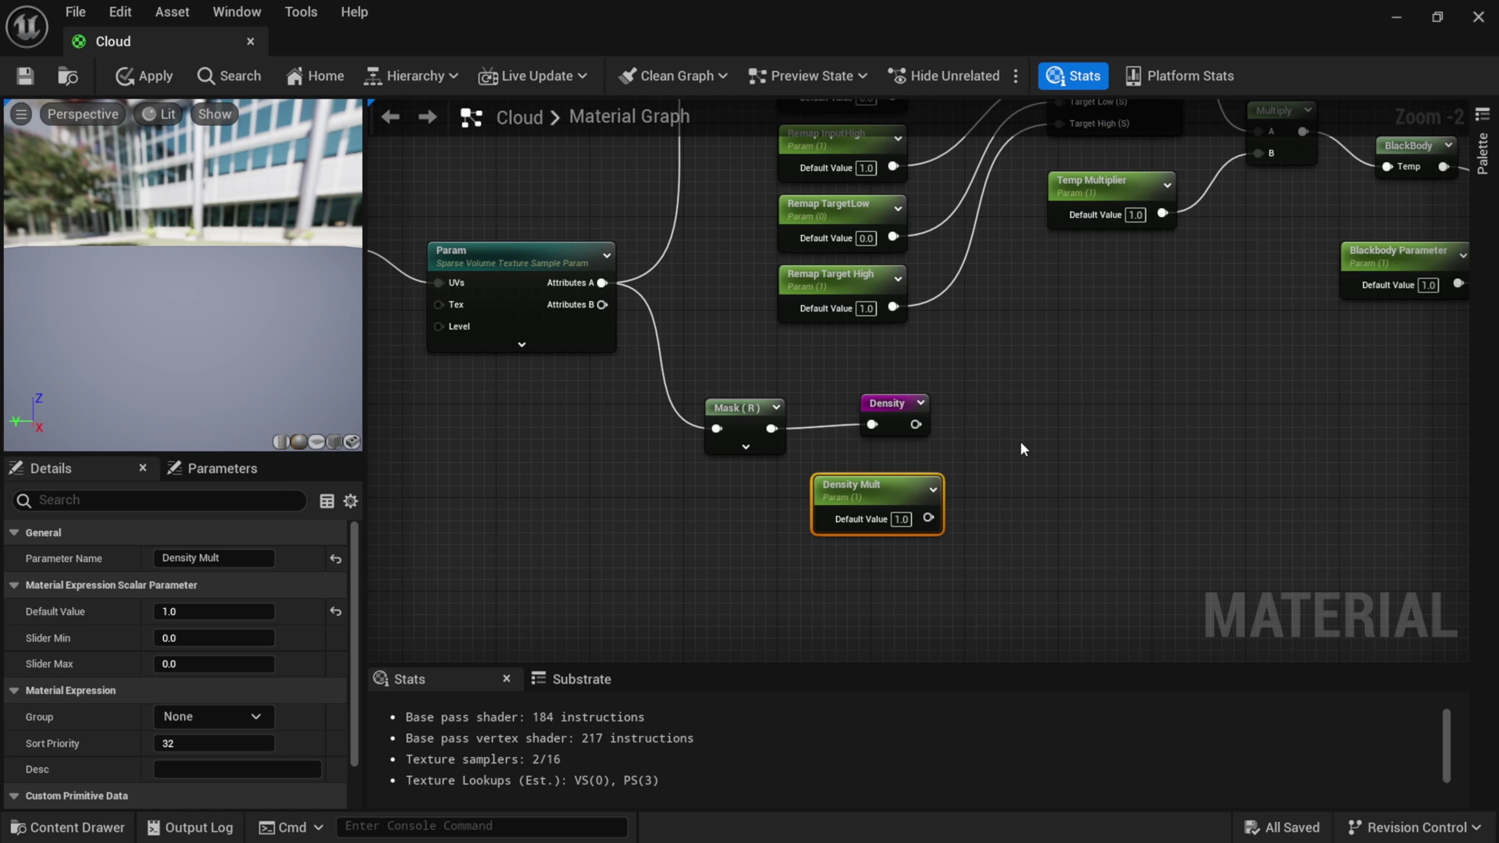
Multiply Density by Density Mult and wire the result into Extinction.
{"action": "right_click", "coordinate": [1000, 429]}
{"action": "type", "text": "multi"}
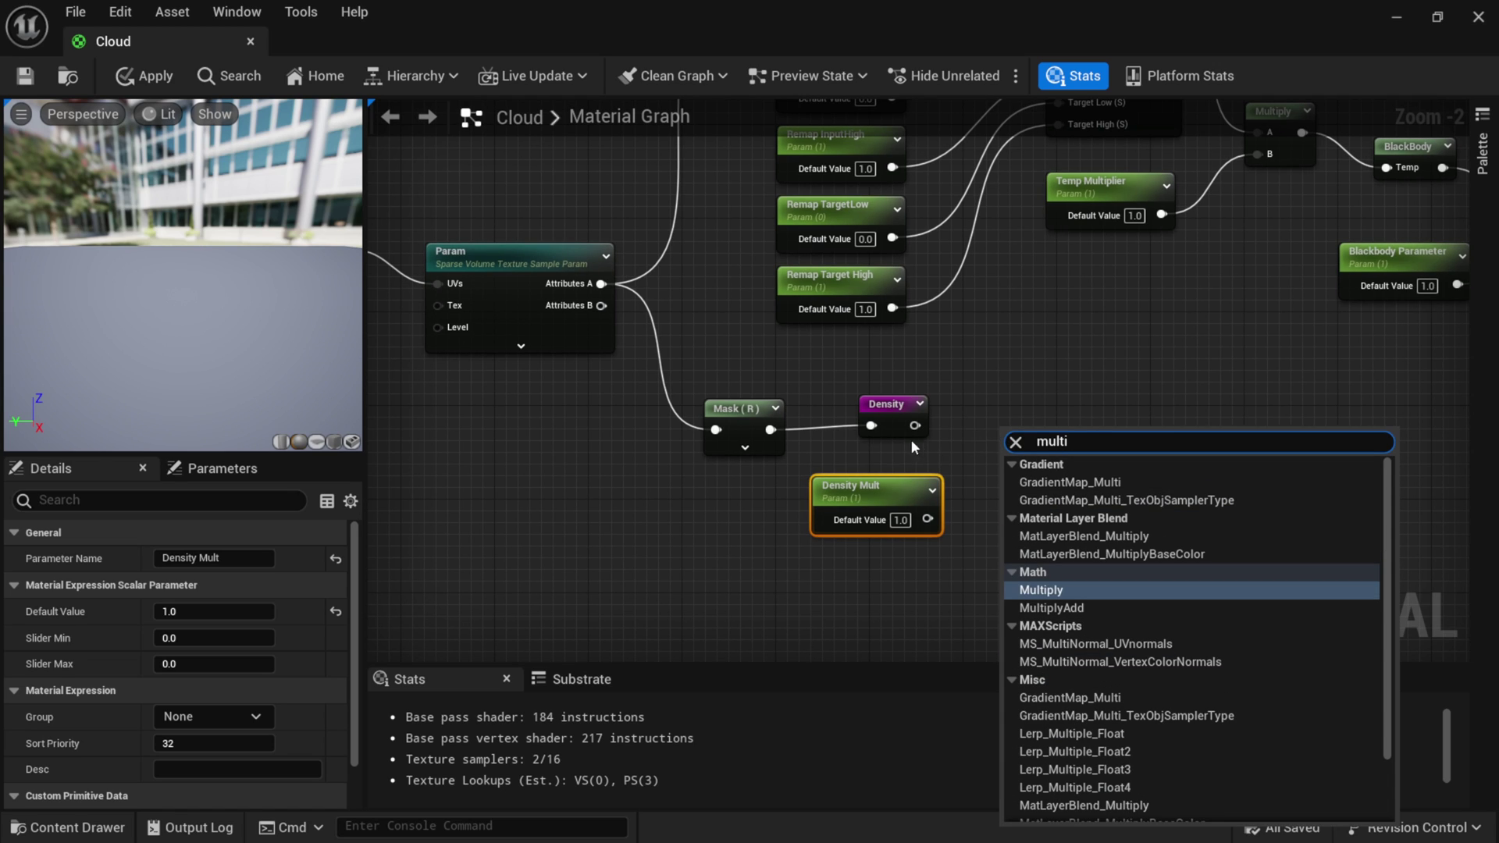
{"action": "left_click", "coordinate": [1065, 591]}
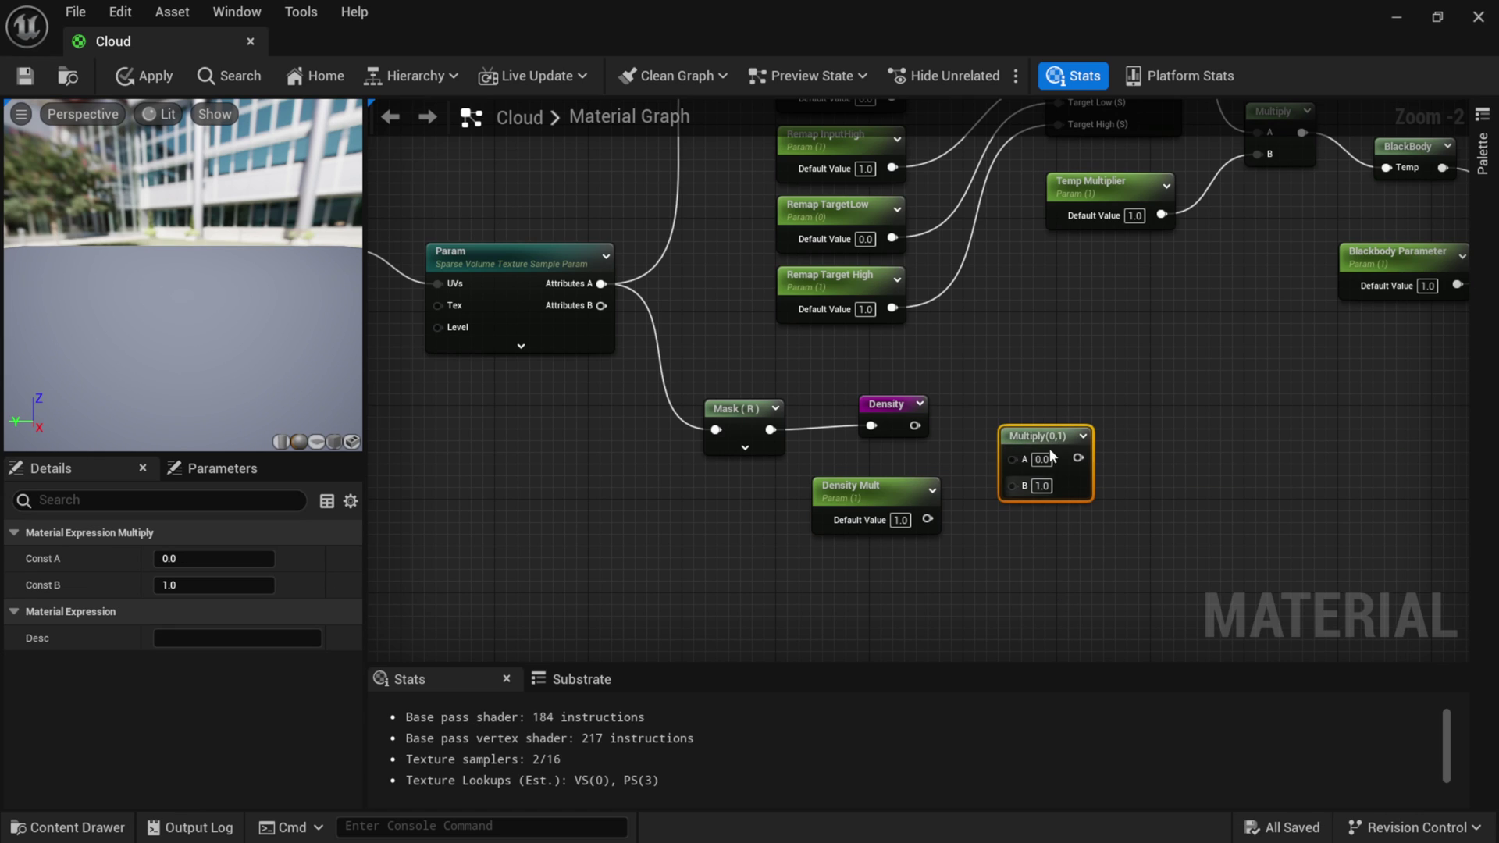
{"action": "left_click_drag", "start_coordinate": [890, 404], "coordinate": [1013, 459]}
{"action": "left_click_drag", "start_coordinate": [866, 486], "coordinate": [1018, 481]}
{"action": "right_click_drag", "start_coordinate": [1300, 435], "coordinate": [849, 466]}
{"action": "left_click_drag", "start_coordinate": [567, 474], "coordinate": [1262, 390]}
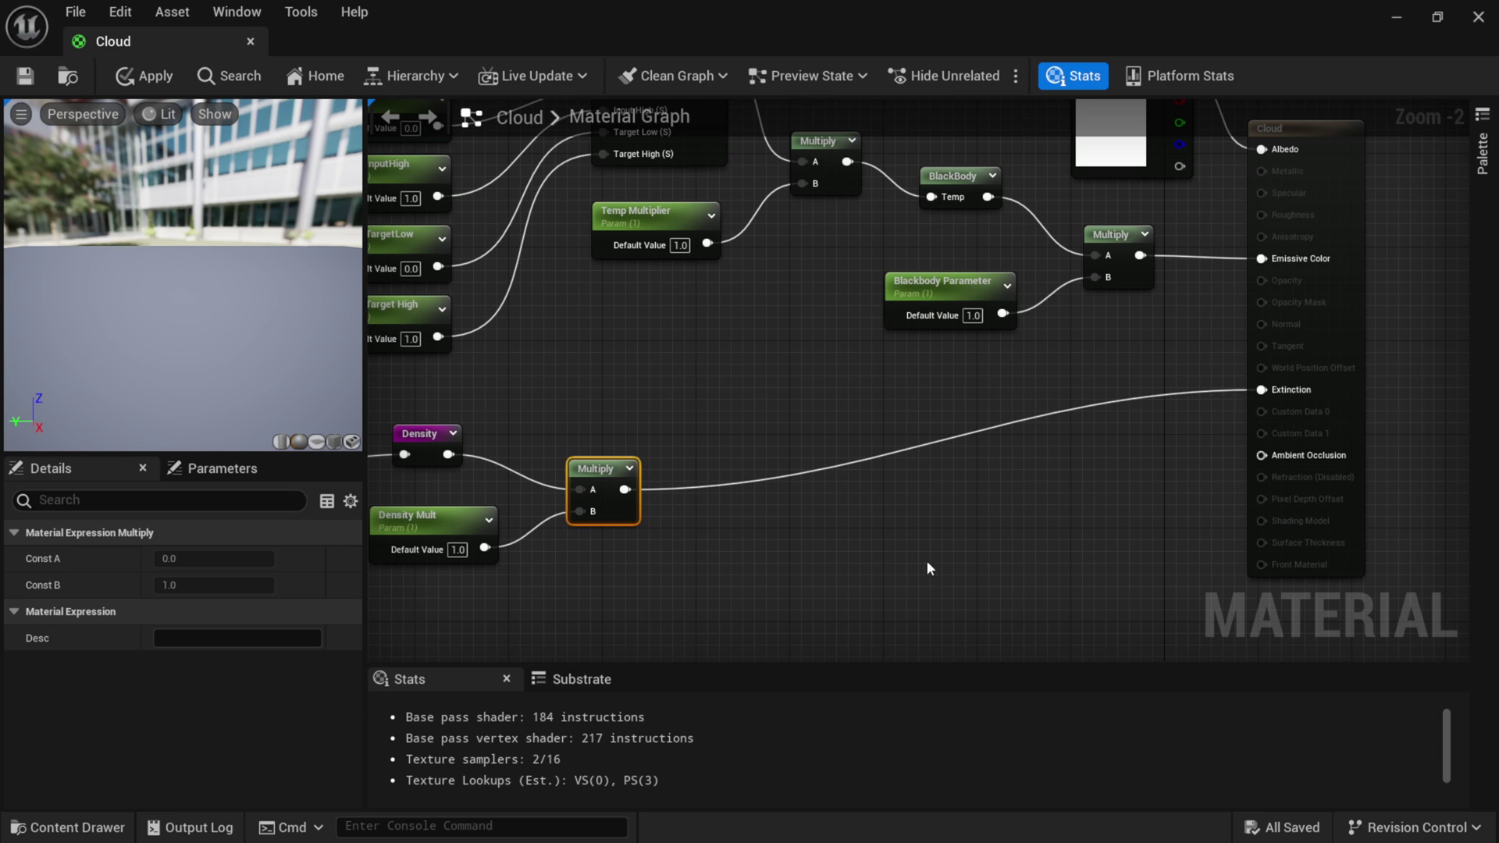
{"action": "scroll", "coordinate": [903, 553], "scroll_direction": "down", "scroll_amount": 3}
{"action": "right_click_drag", "start_coordinate": [944, 545], "coordinate": [1189, 531]}
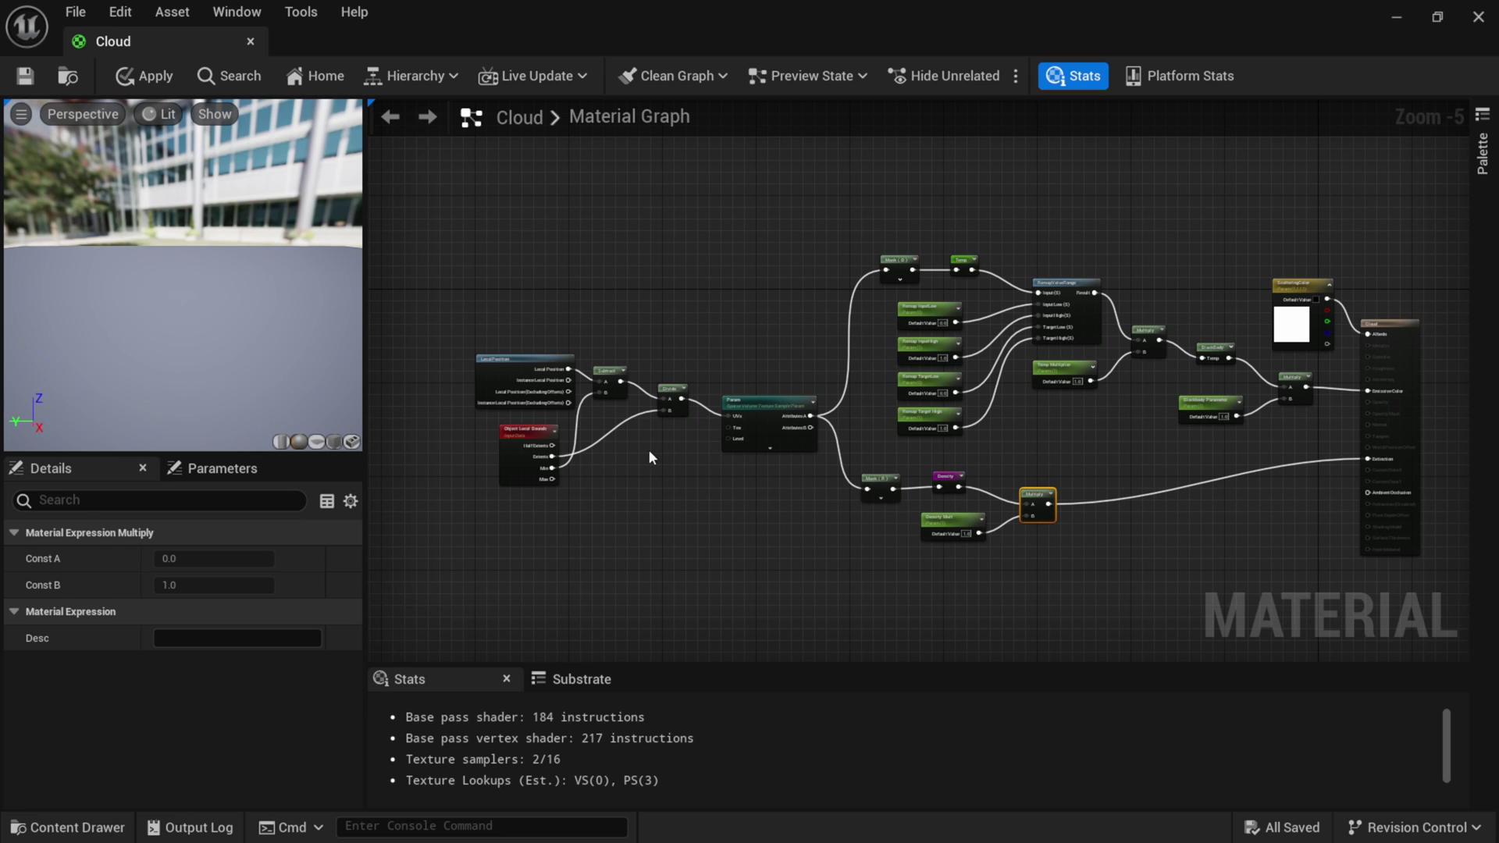
Set the Param node's sparse volume texture to cloud_04_variant_0000, then save and close the Cloud material.
{"action": "scroll", "coordinate": [772, 368], "scroll_direction": "up", "scroll_amount": 5}
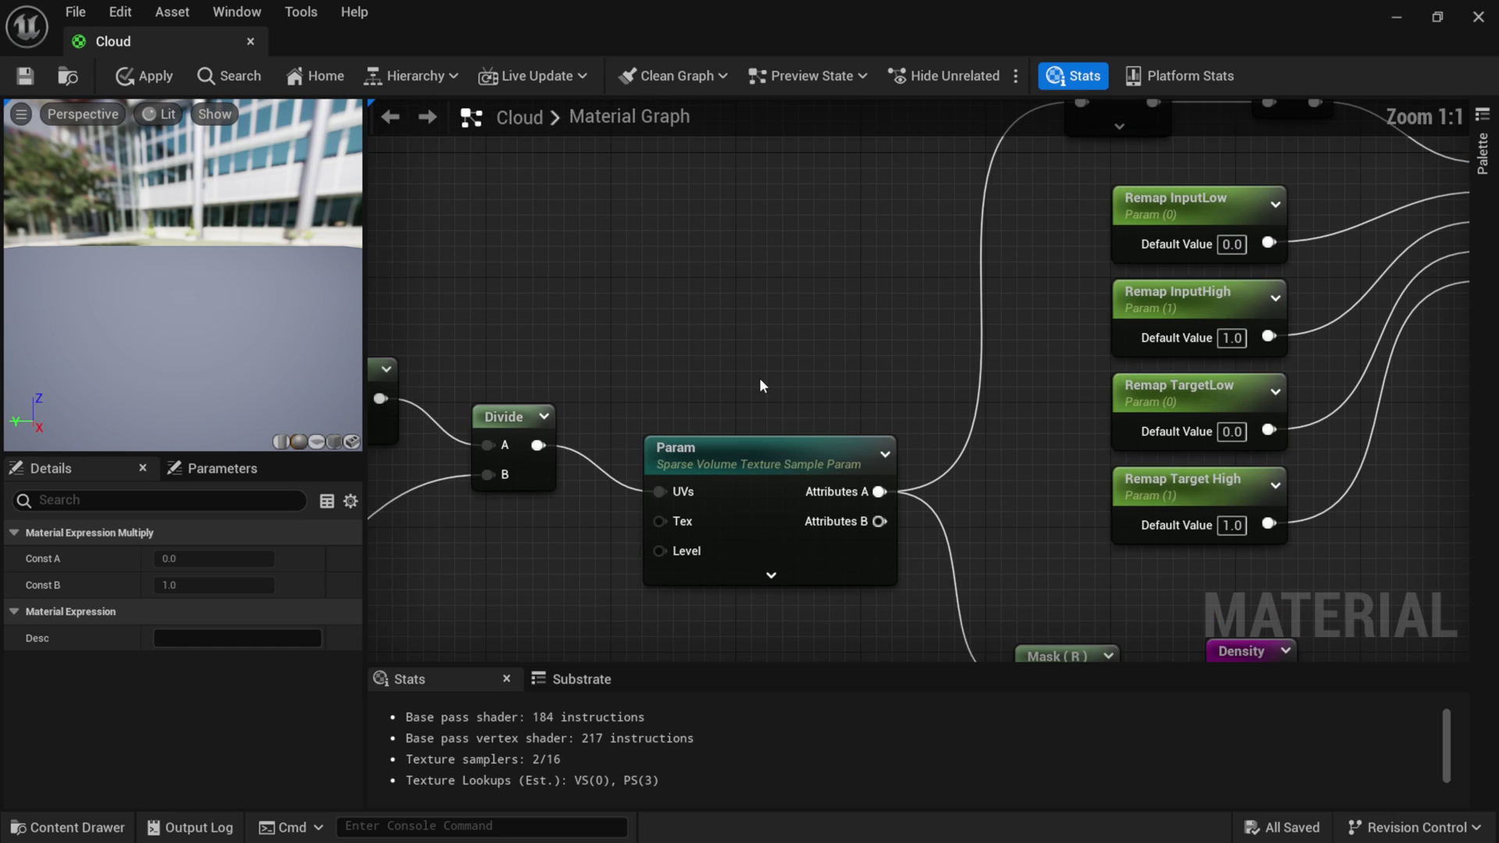
{"action": "right_click_drag", "start_coordinate": [760, 378], "coordinate": [714, 253]}
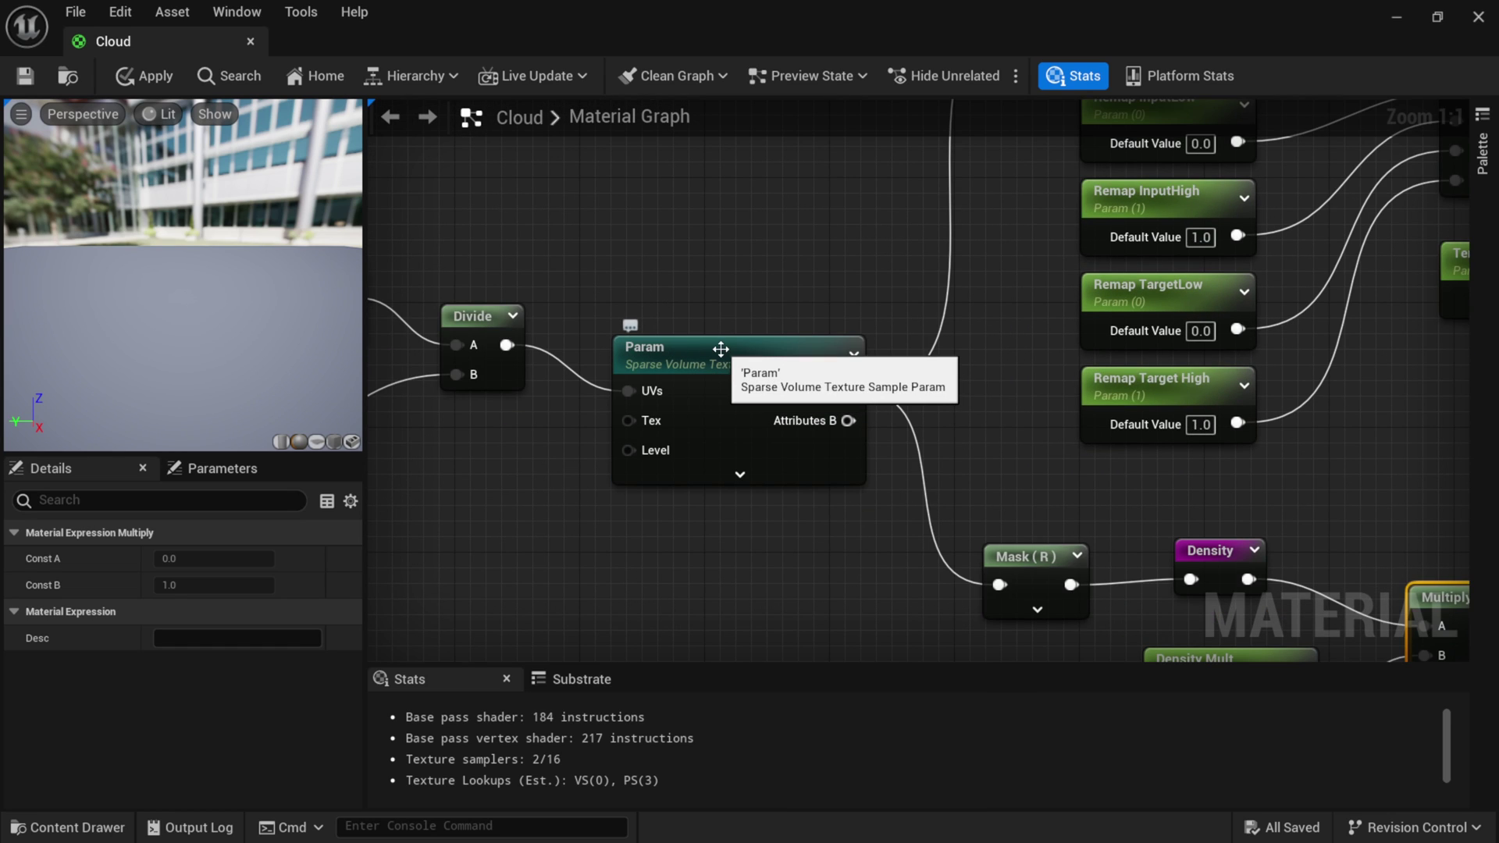
{"action": "left_click", "coordinate": [676, 361]}
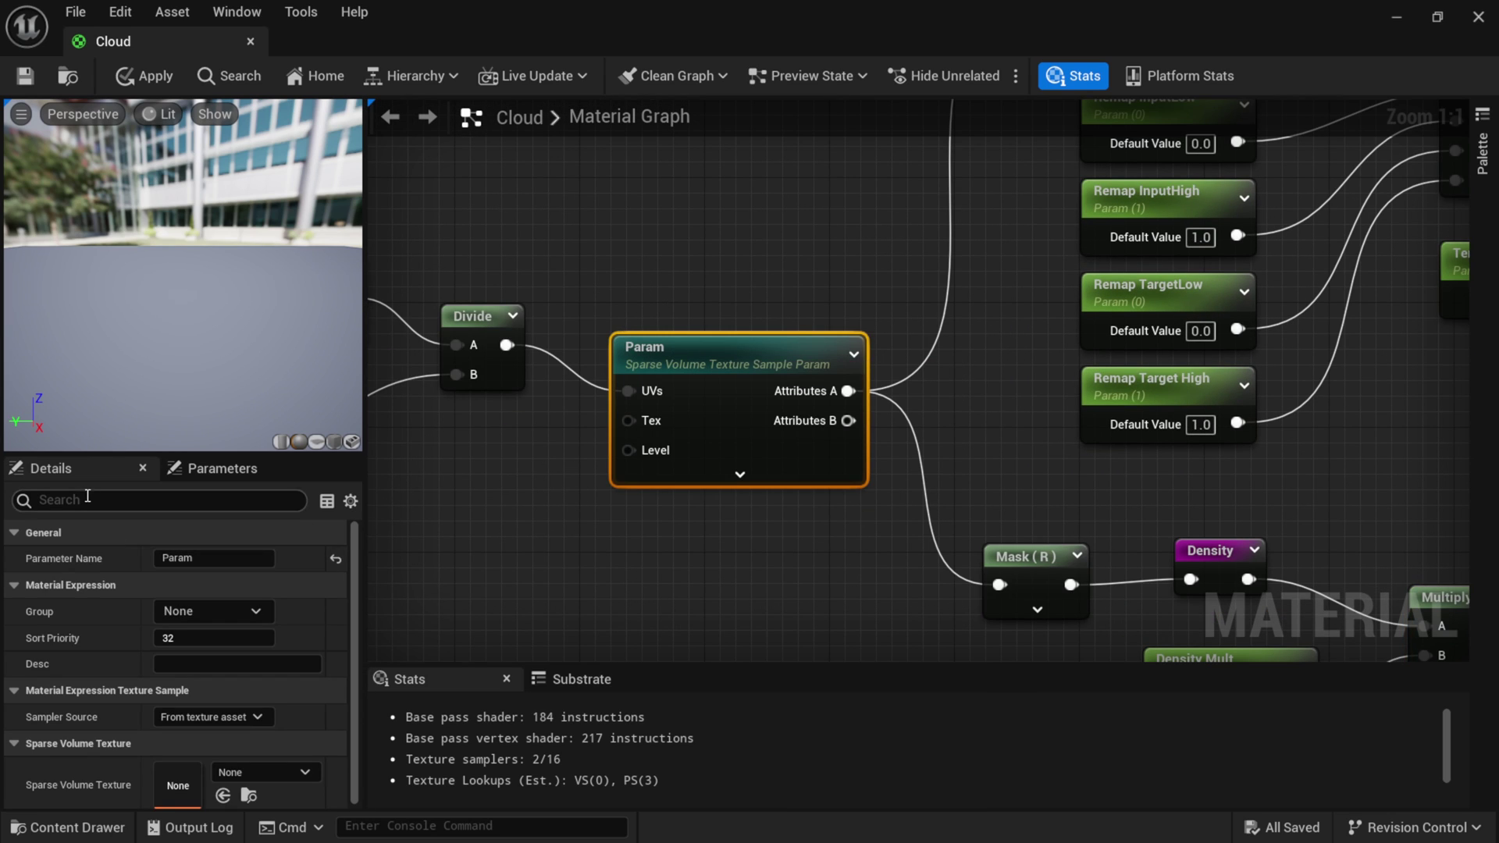
{"action": "left_click_drag", "start_coordinate": [351, 545], "coordinate": [355, 573]}
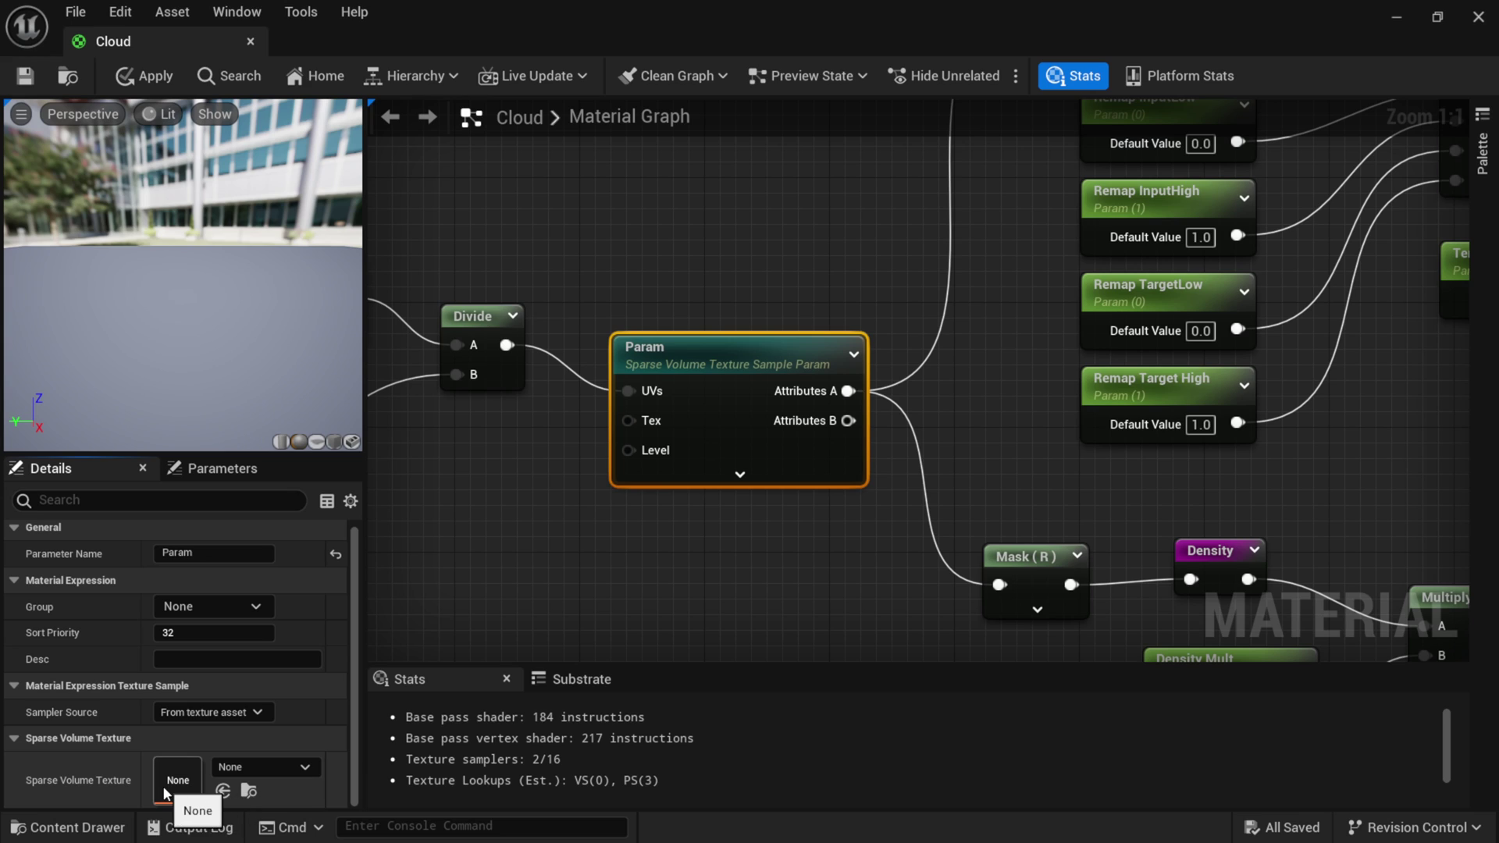
{"action": "left_click", "coordinate": [264, 765]}
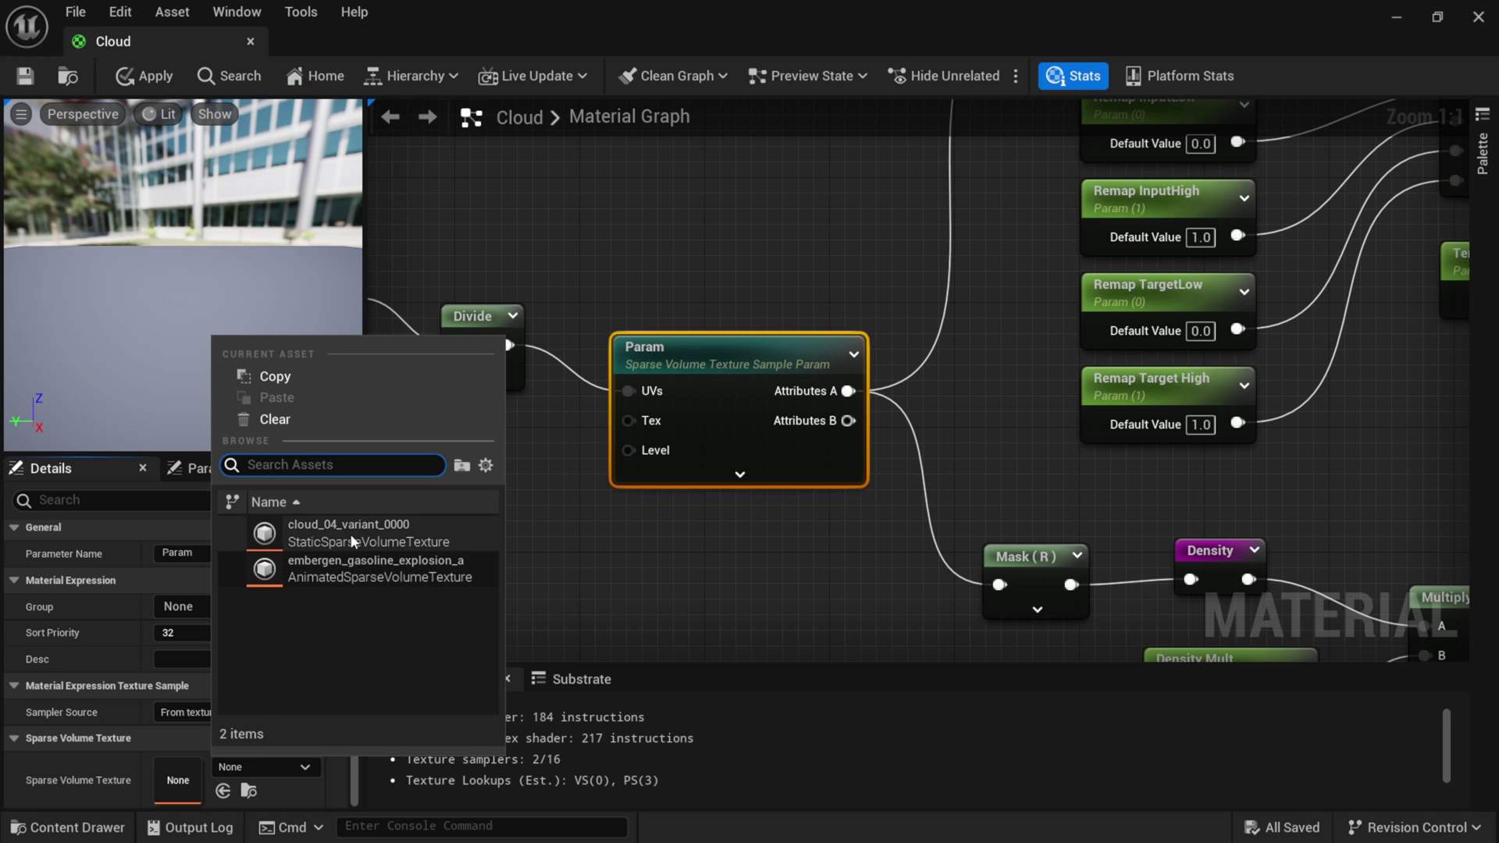
{"action": "mouse_move", "coordinate": [387, 542]}
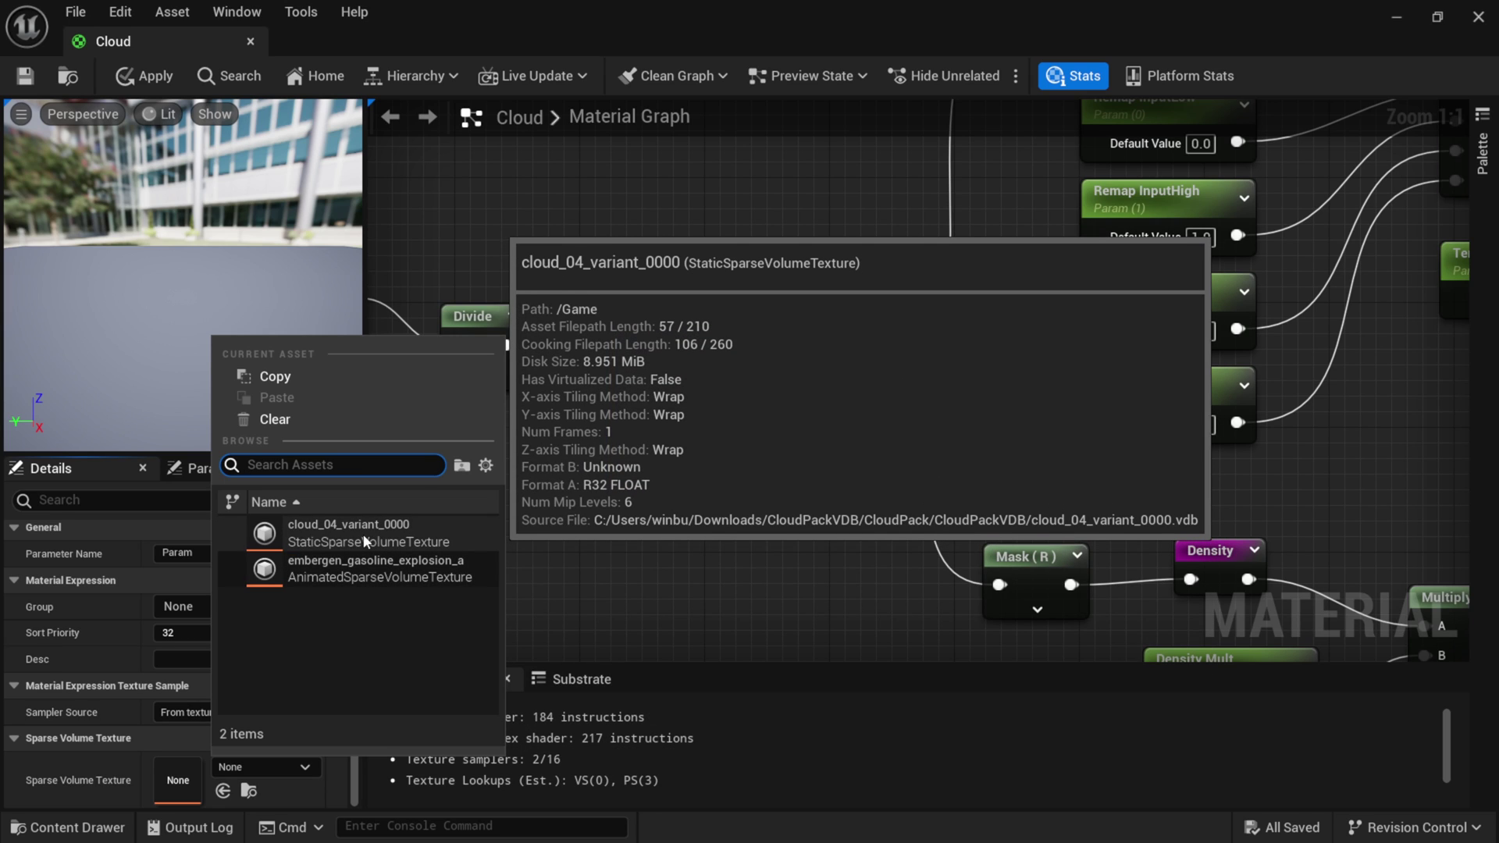
{"action": "left_click", "coordinate": [364, 534]}
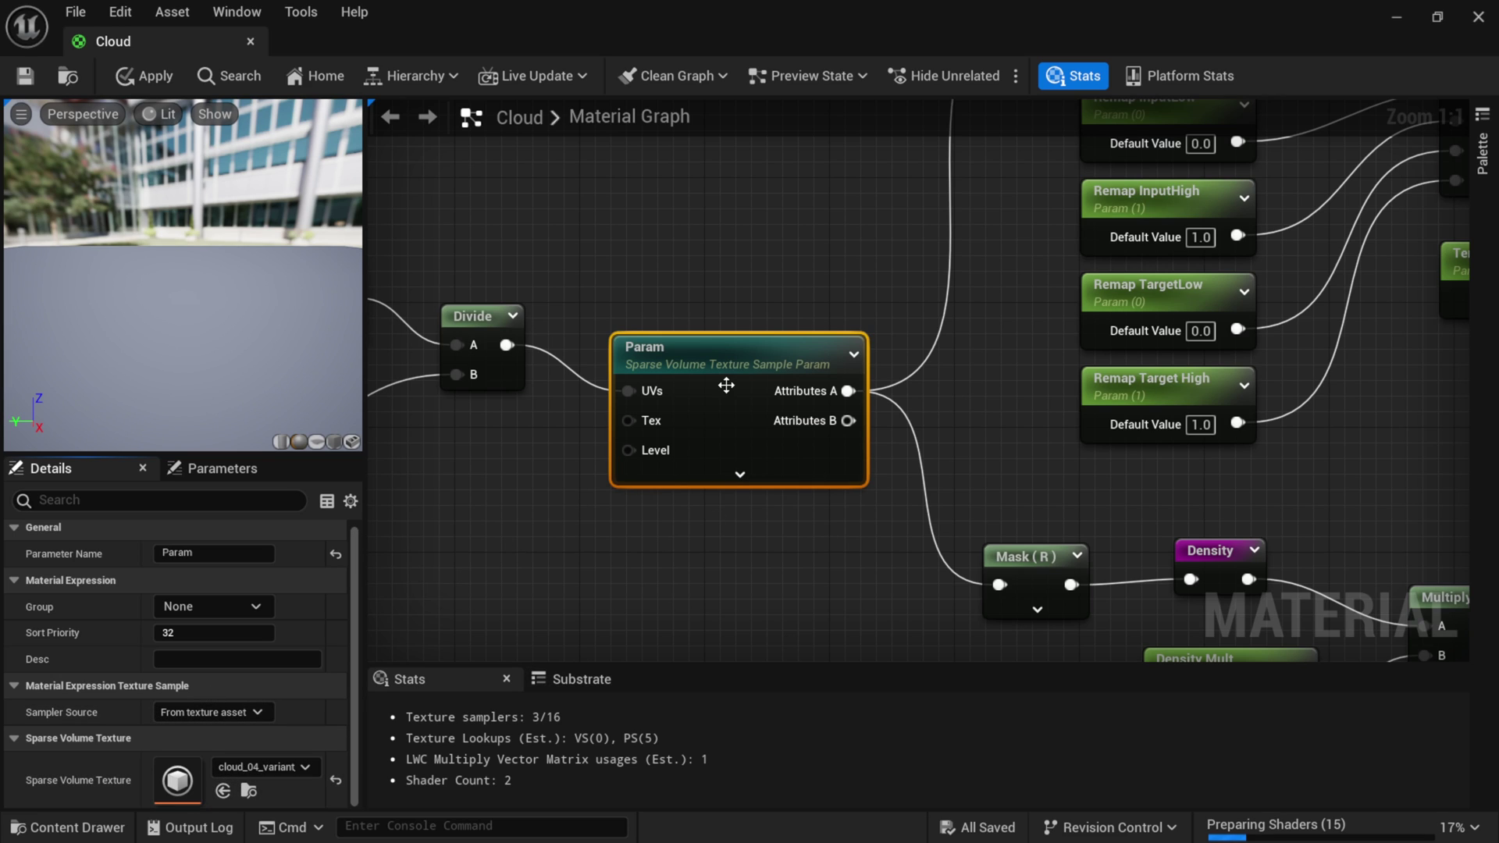
{"action": "left_click", "coordinate": [24, 79]}
{"action": "left_click", "coordinate": [1478, 17]}
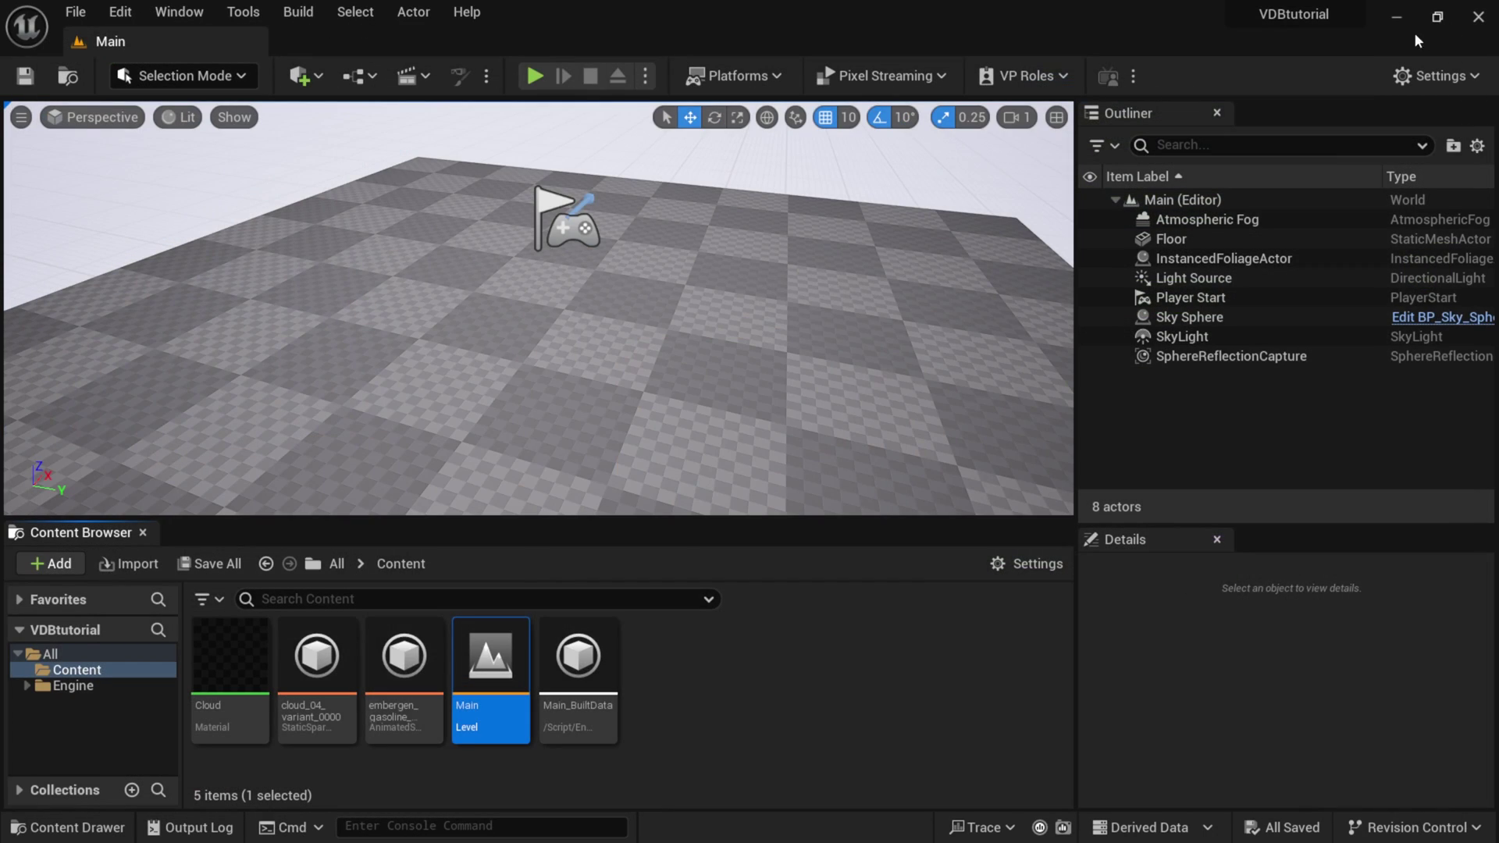
Create a Cloud_Inst material instance from Cloud, save it, and open it.
{"action": "left_click", "coordinate": [266, 662]}
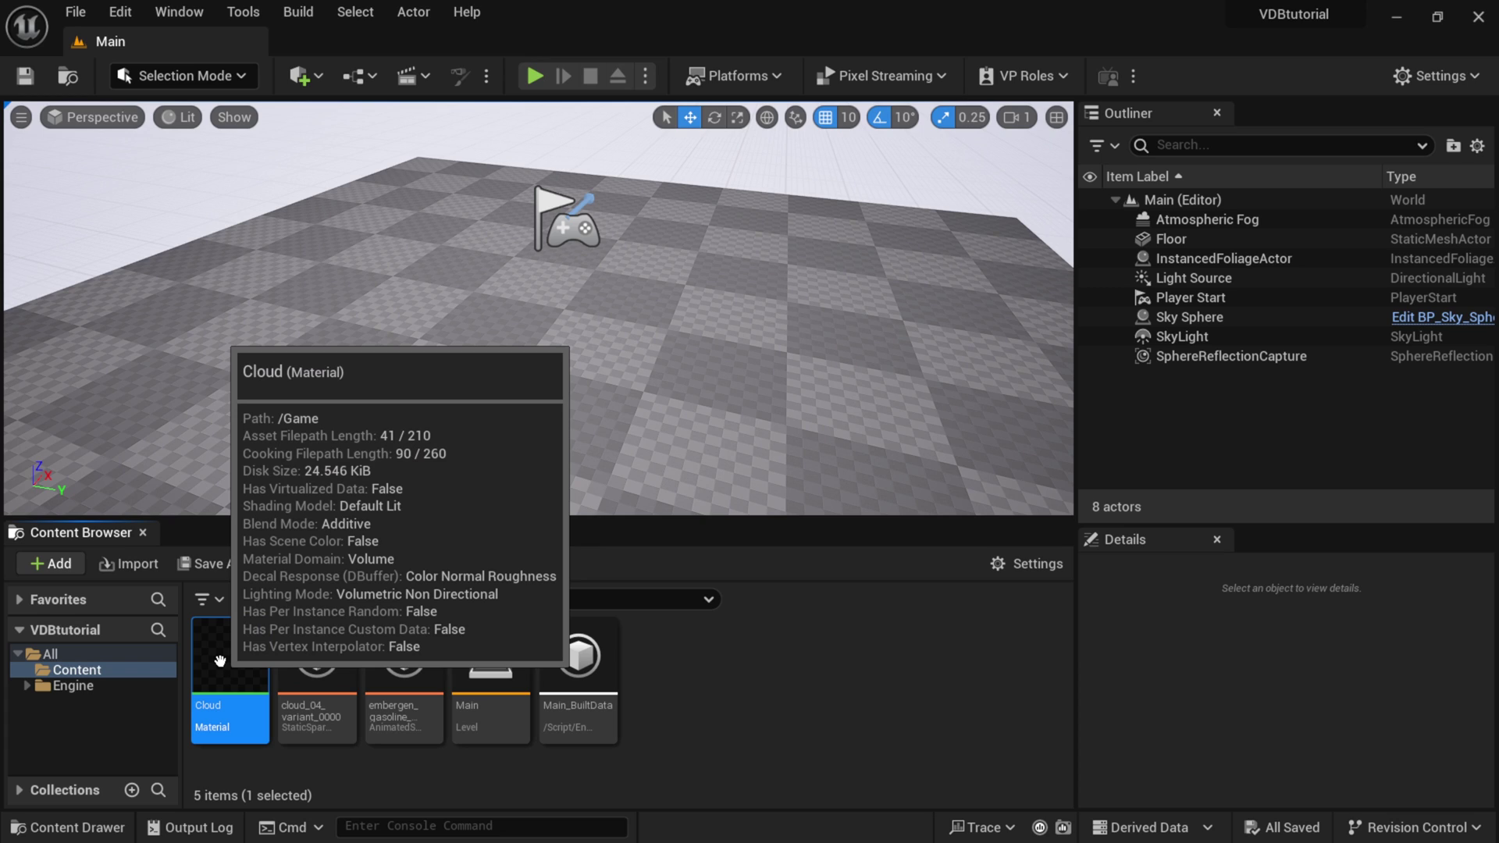
{"action": "right_click", "coordinate": [223, 669]}
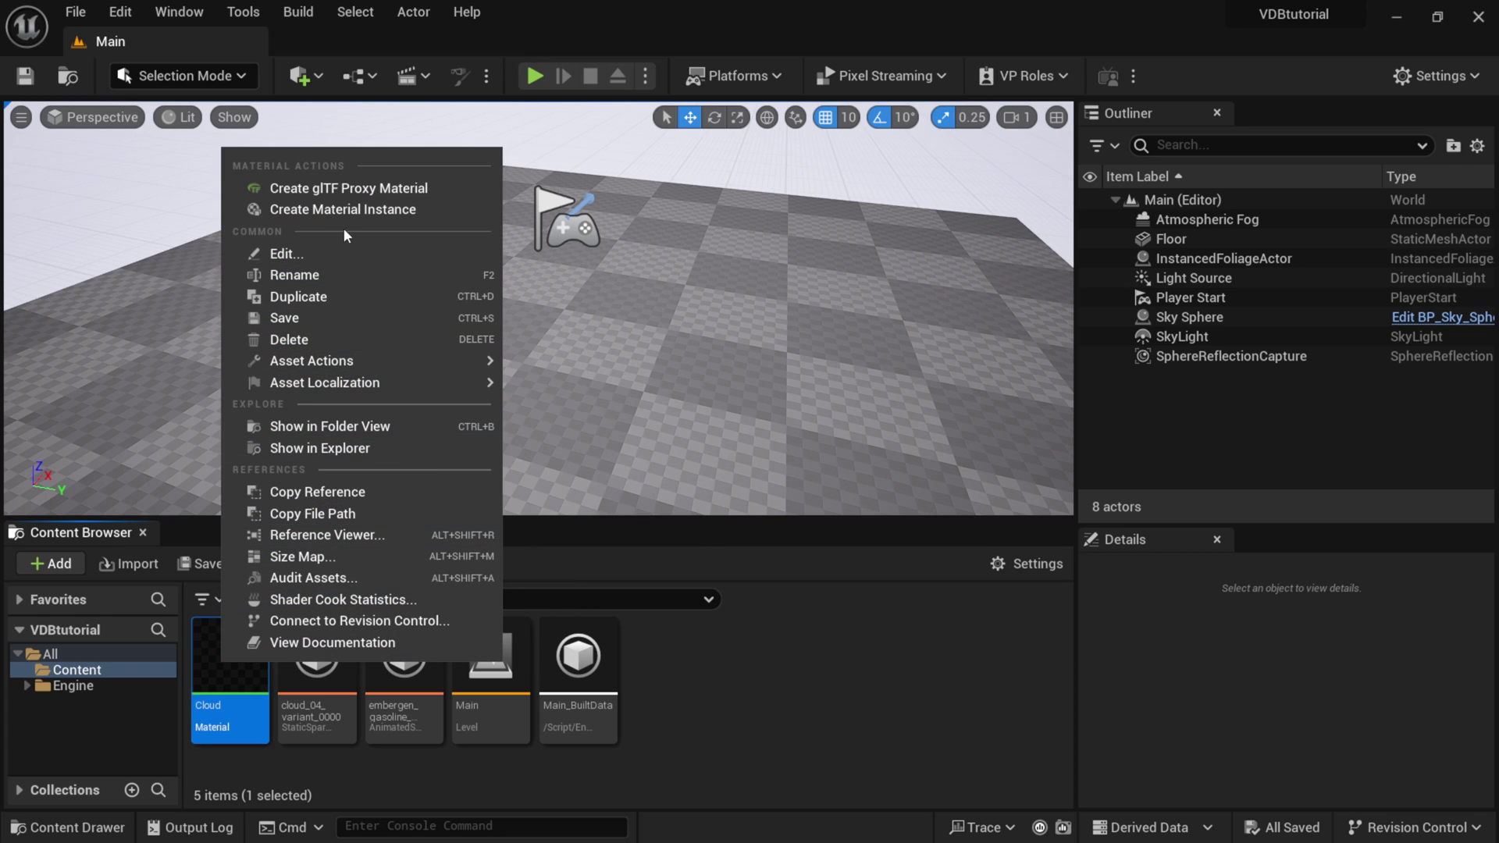
{"action": "left_click", "coordinate": [412, 211]}
{"action": "key", "text": "Return"}
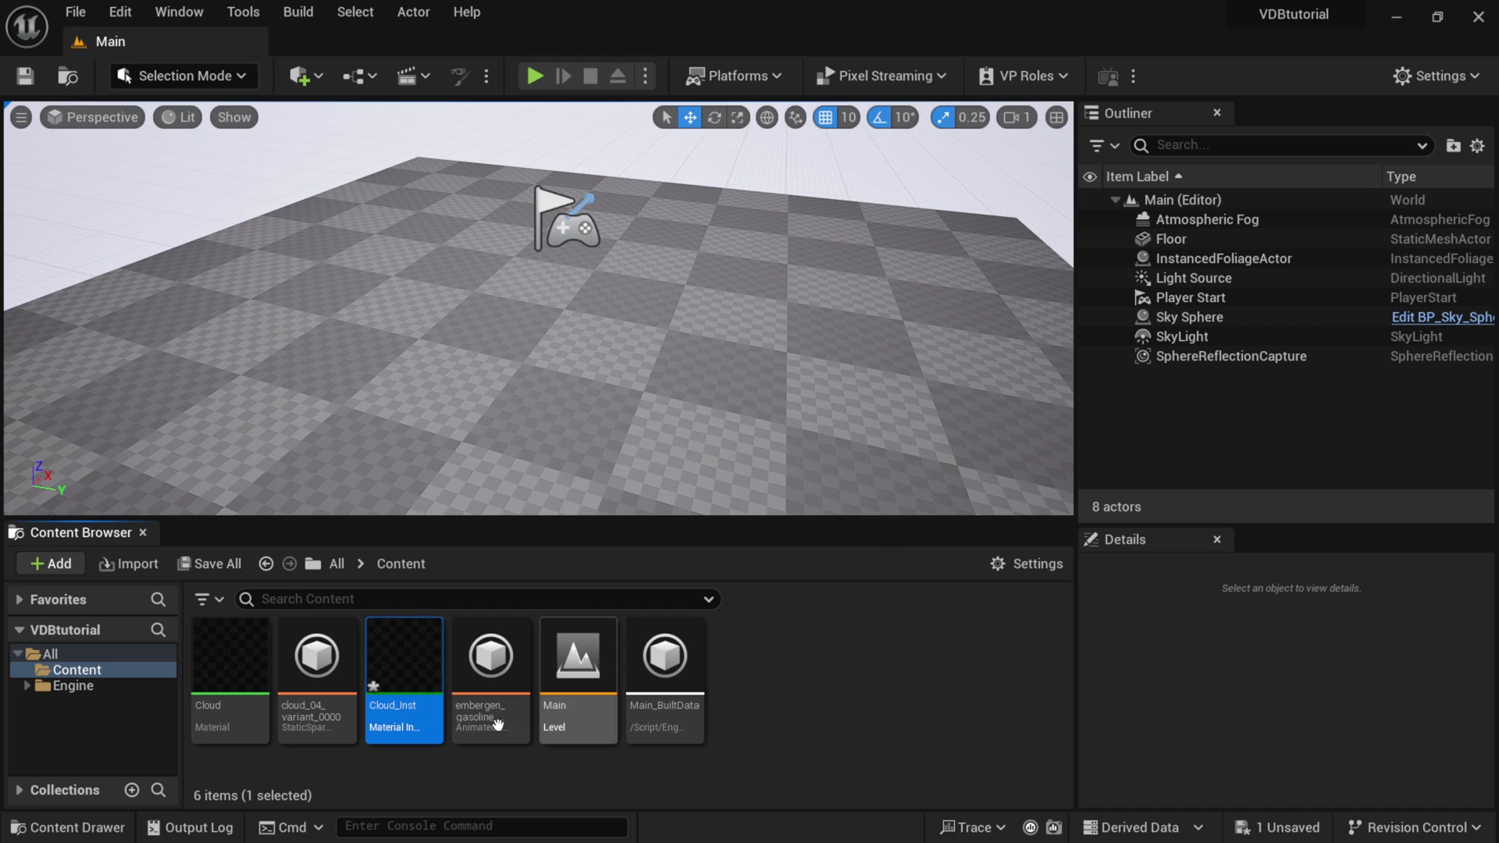
{"action": "mouse_move", "coordinate": [397, 682]}
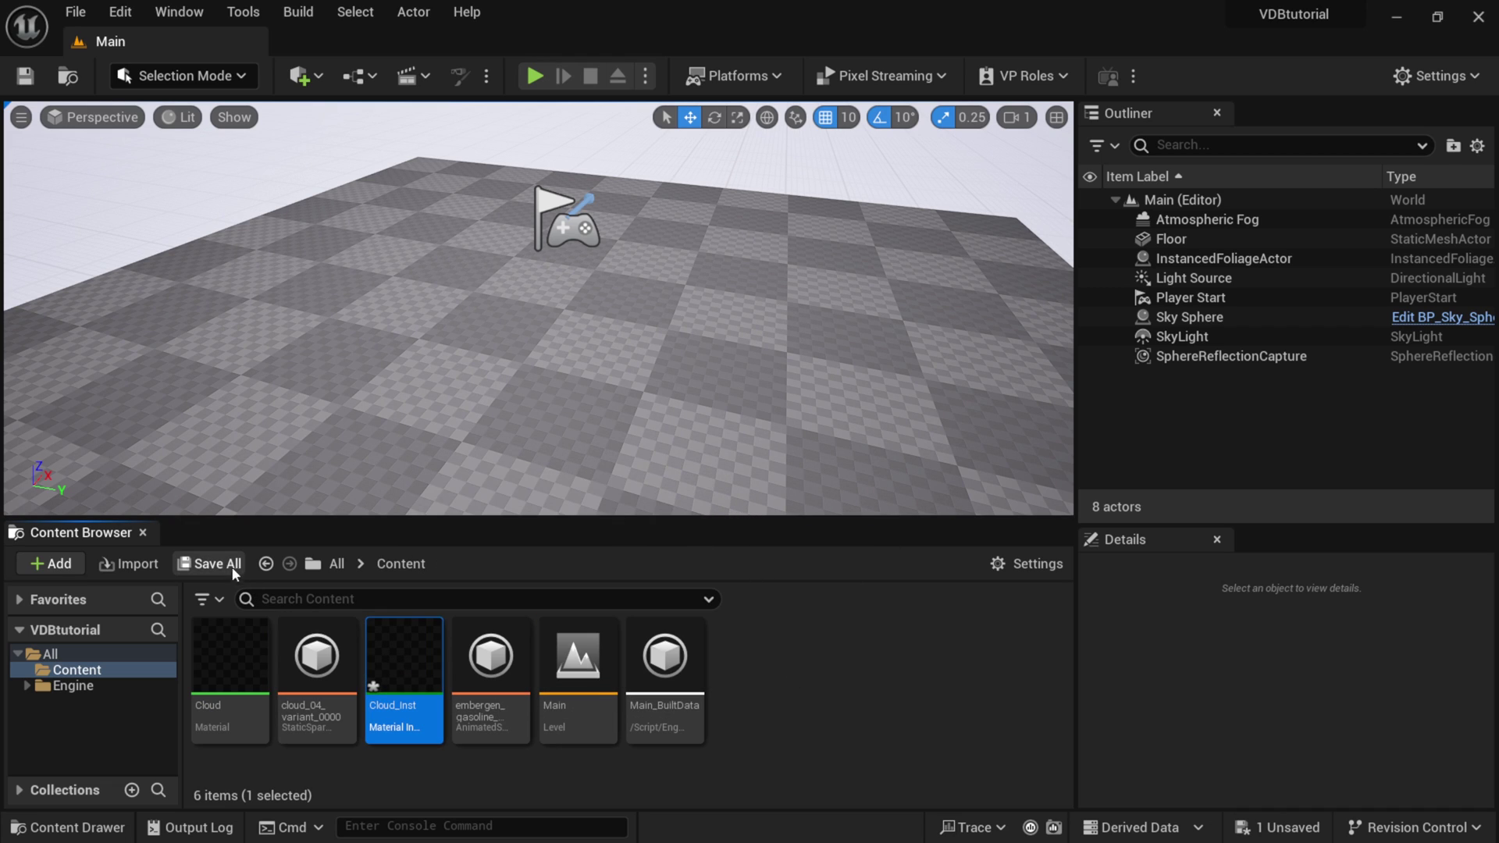
{"action": "left_click", "coordinate": [209, 564]}
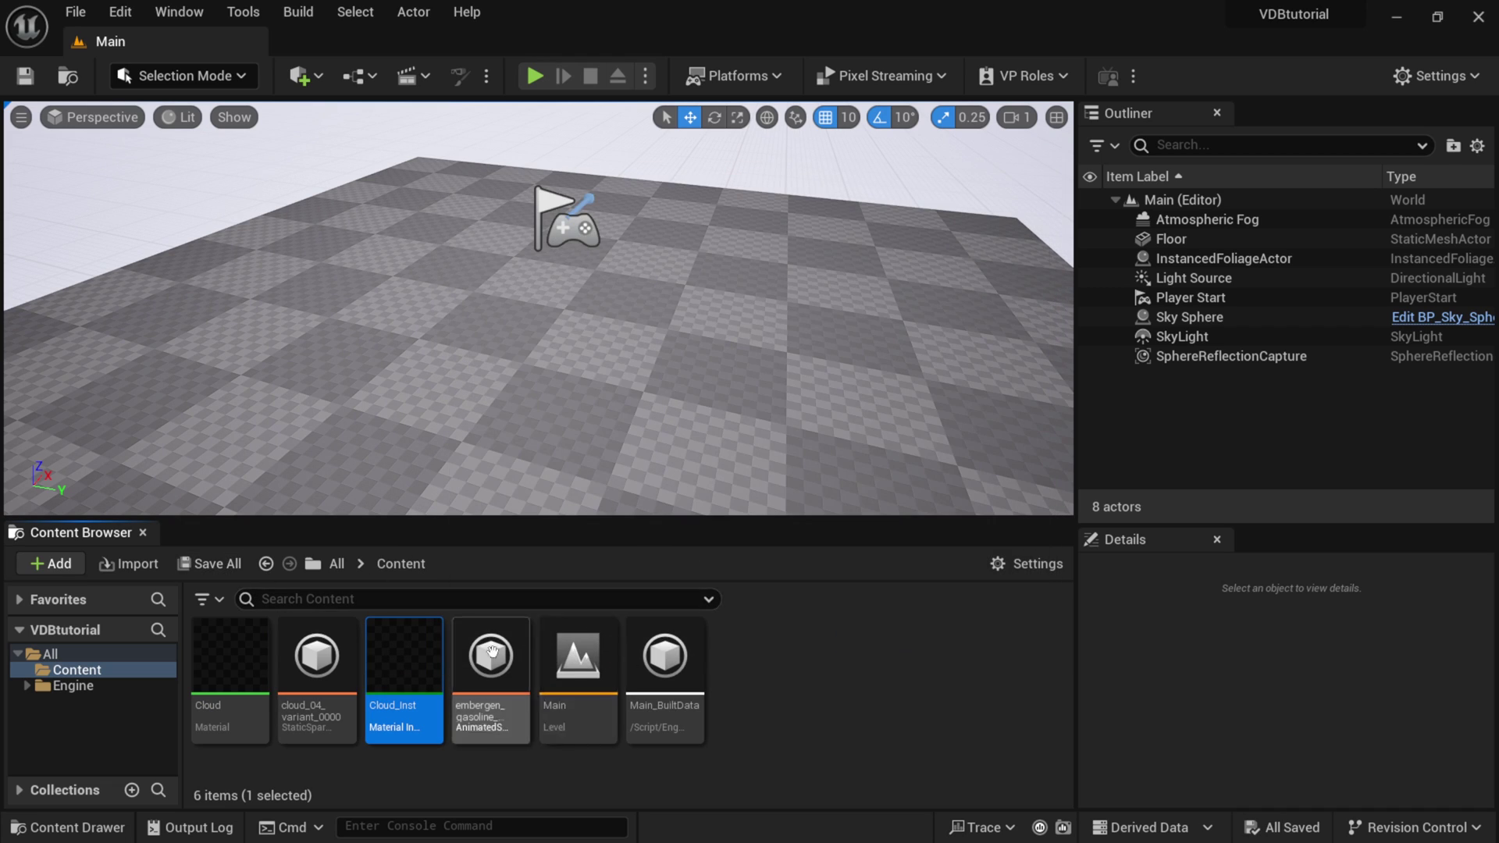
{"action": "double_click", "coordinate": [421, 654]}
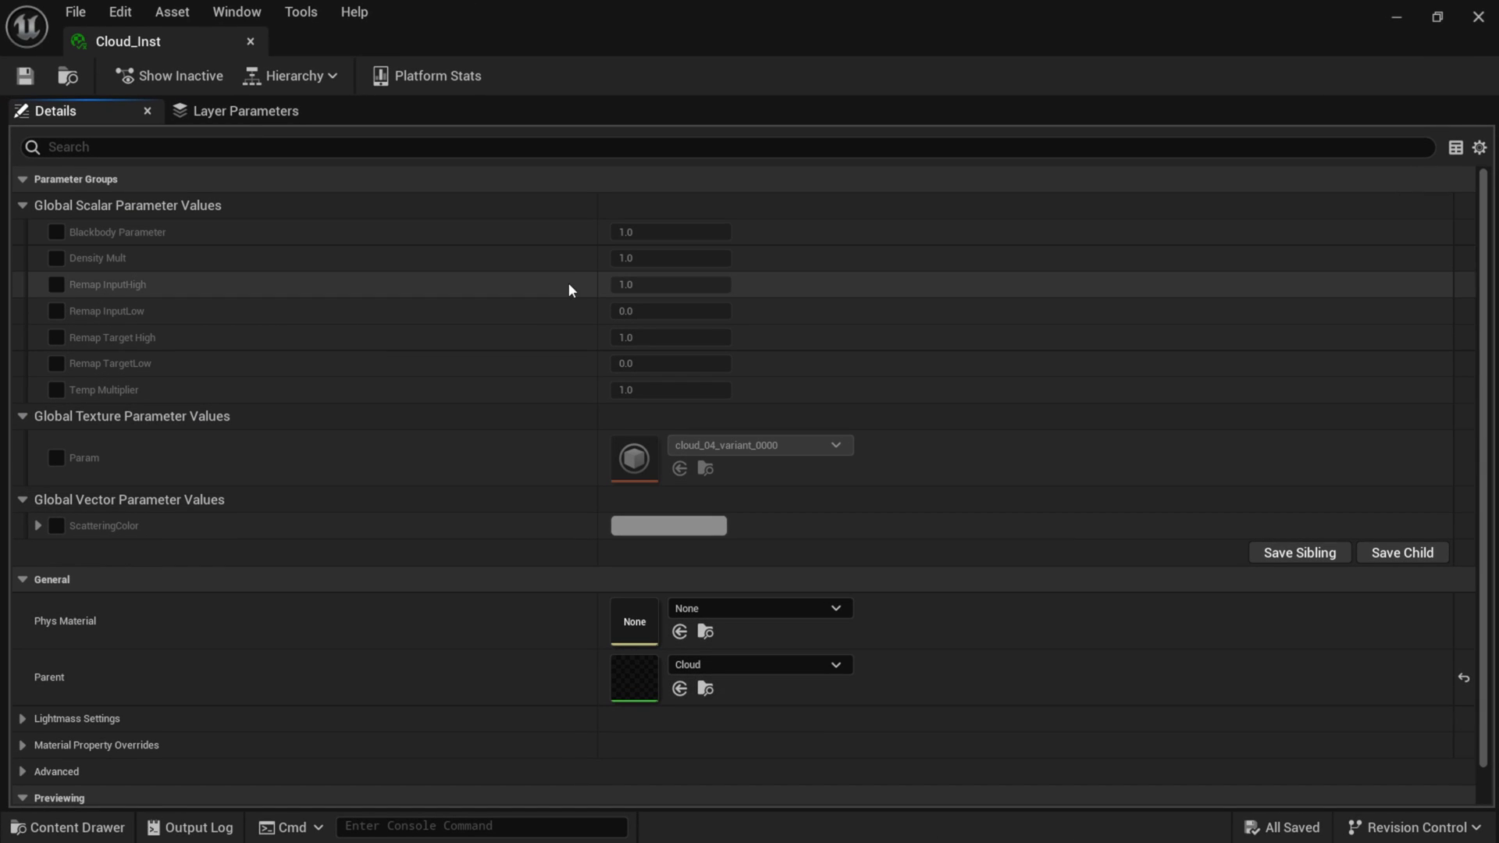
Float the Cloud_Inst editor on the right of the screen and select the player start.
{"action": "scroll", "coordinate": [239, 306], "scroll_direction": "down", "scroll_amount": 1}
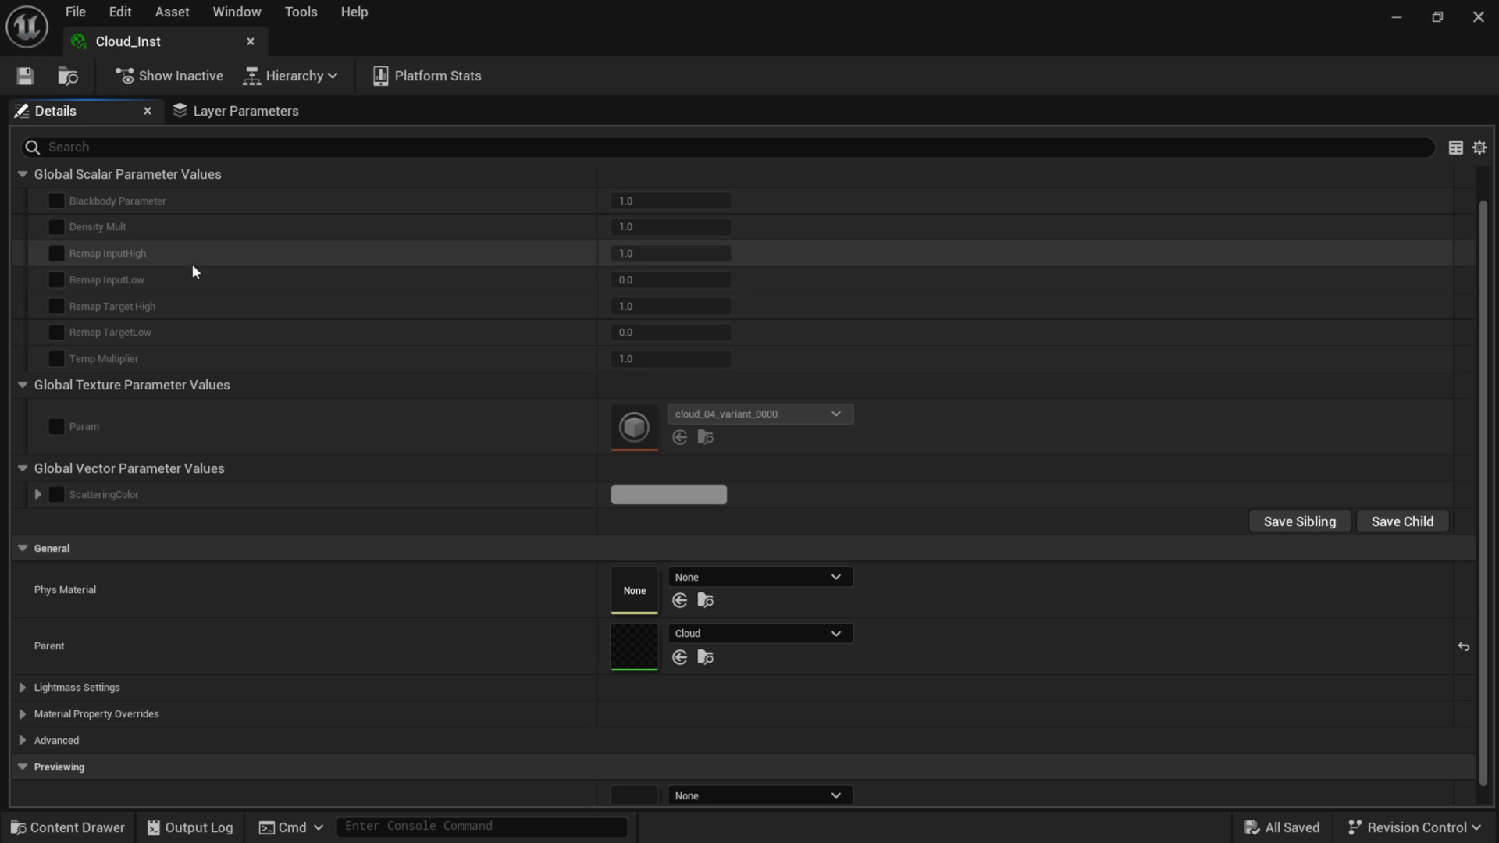
{"action": "scroll", "coordinate": [208, 283], "scroll_direction": "down", "scroll_amount": 1}
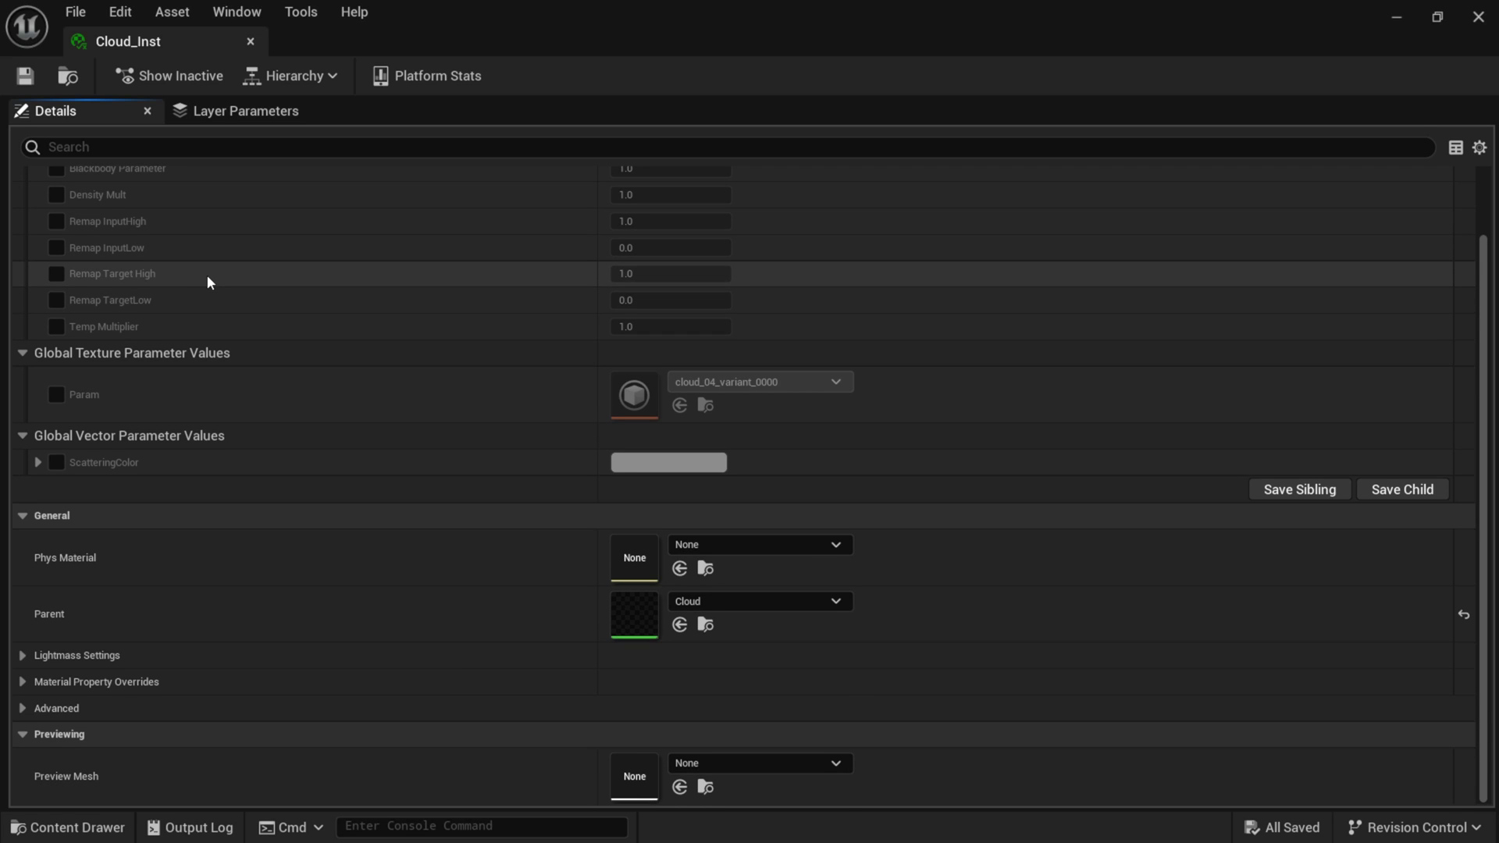
{"action": "scroll", "coordinate": [284, 393], "scroll_direction": "up", "scroll_amount": 2}
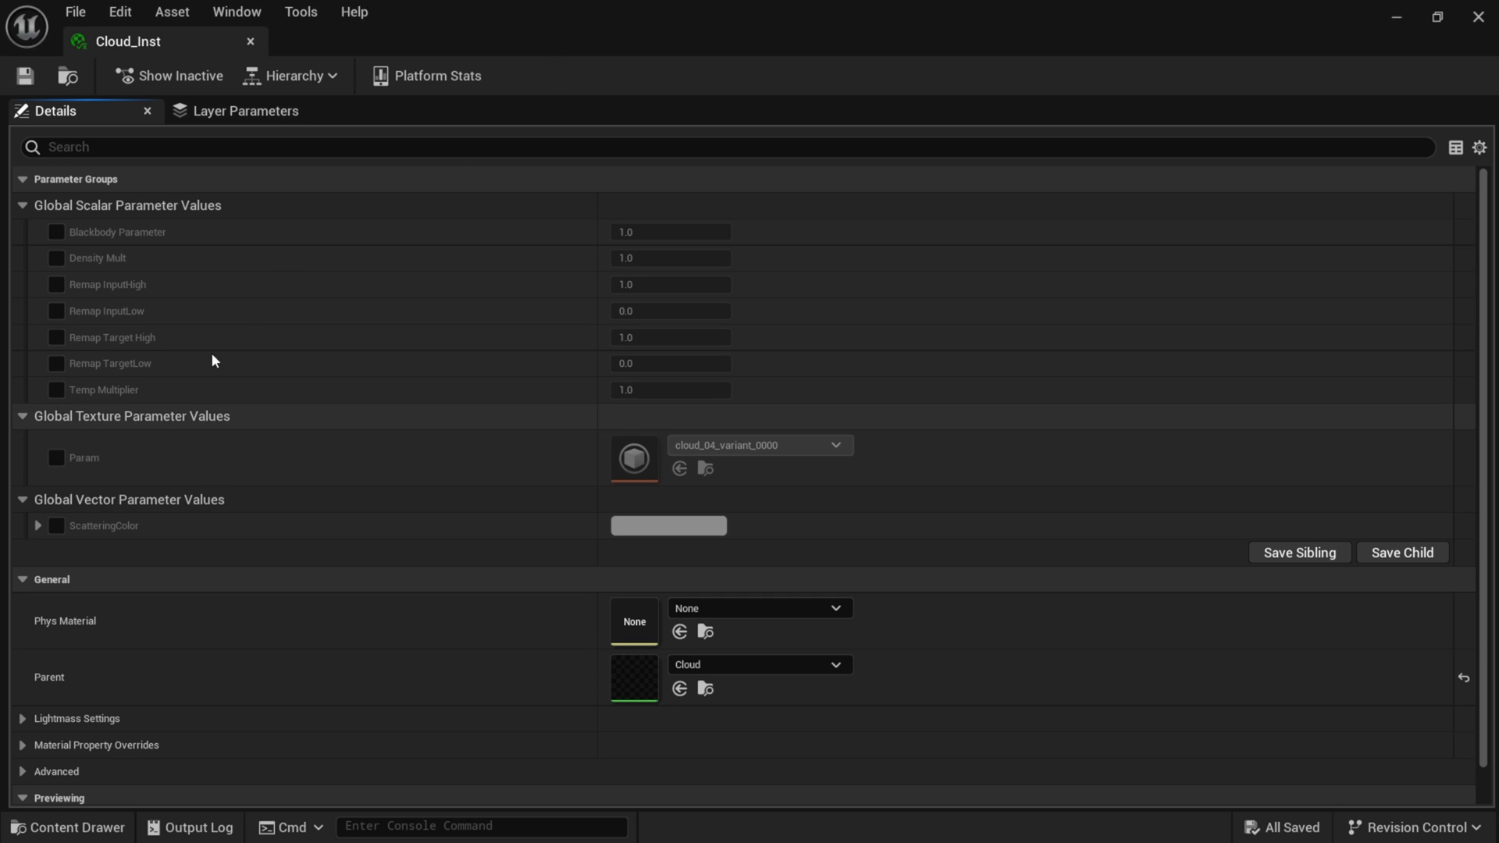
{"action": "left_click", "coordinate": [1438, 19]}
{"action": "left_click_drag", "start_coordinate": [892, 106], "coordinate": [1357, 86]}
{"action": "right_click_drag", "start_coordinate": [519, 334], "coordinate": [570, 334]}
{"action": "left_click", "coordinate": [535, 227]}
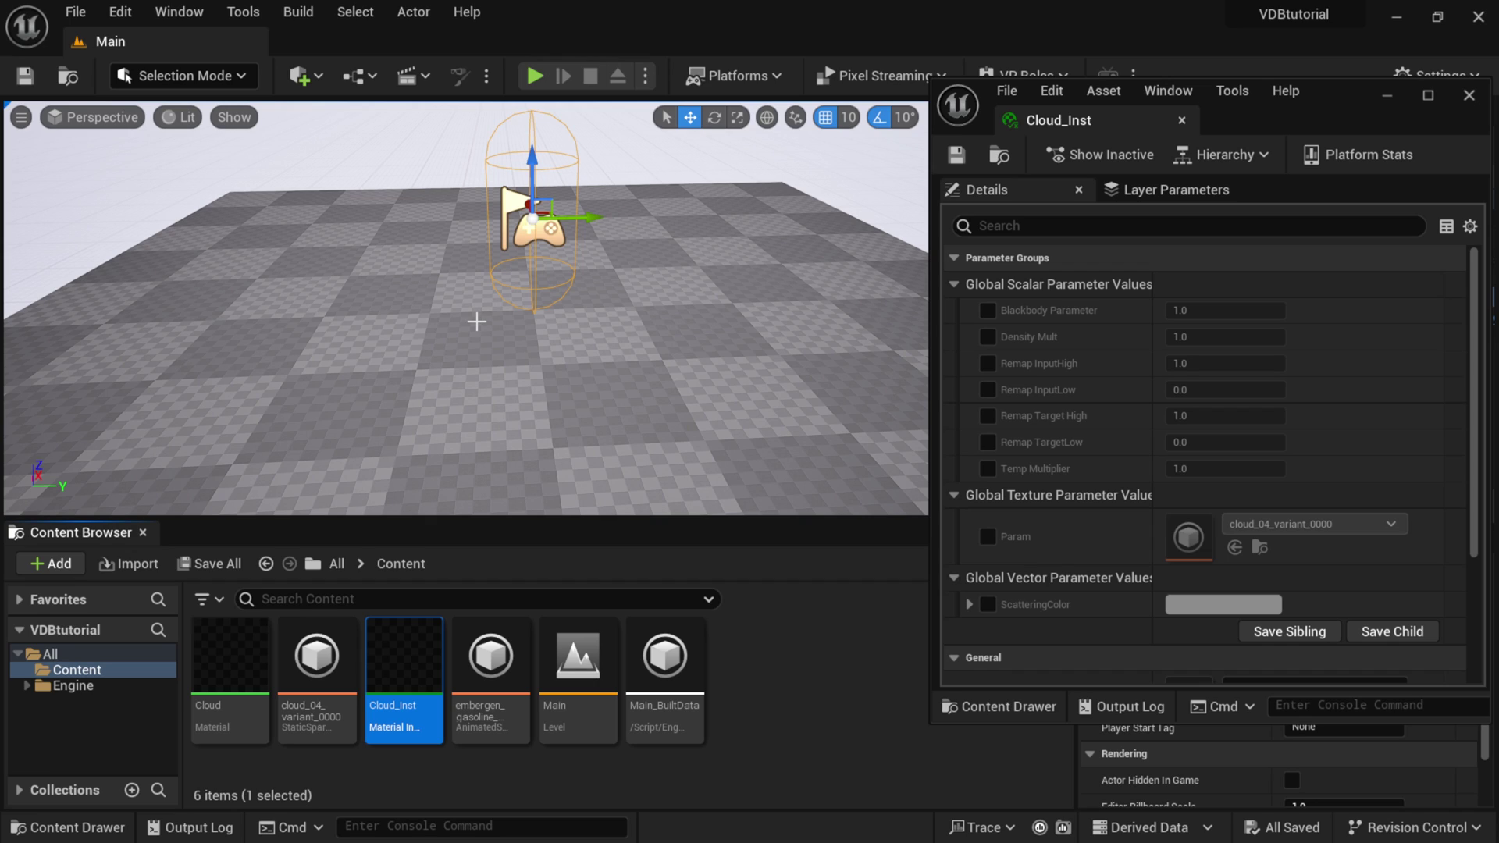
Place a Heterogeneous Volume in the level from the Place Actors panel.
{"action": "left_click", "coordinate": [318, 81]}
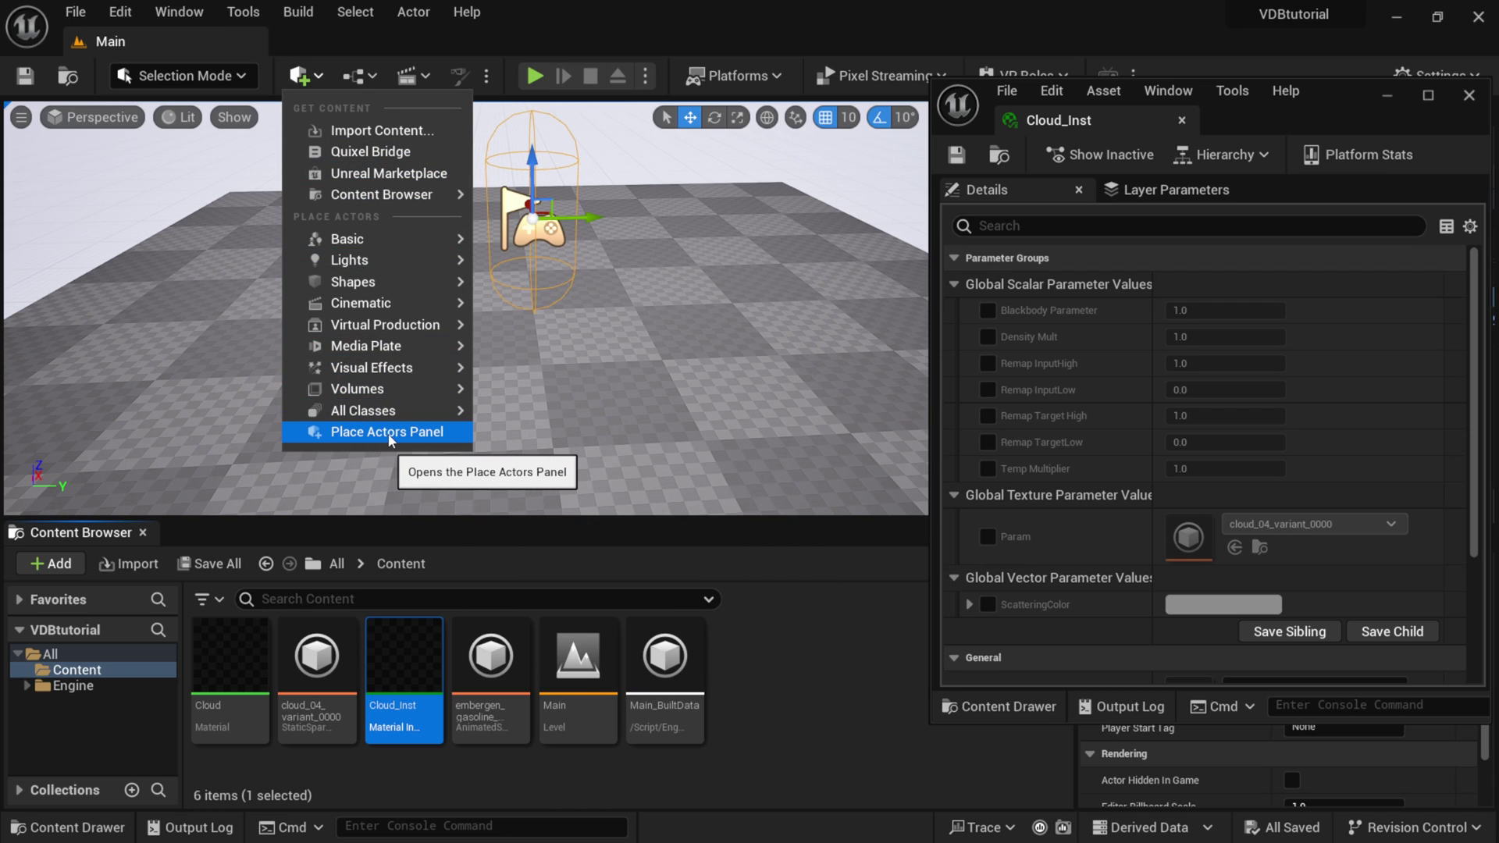
{"action": "left_click", "coordinate": [390, 434]}
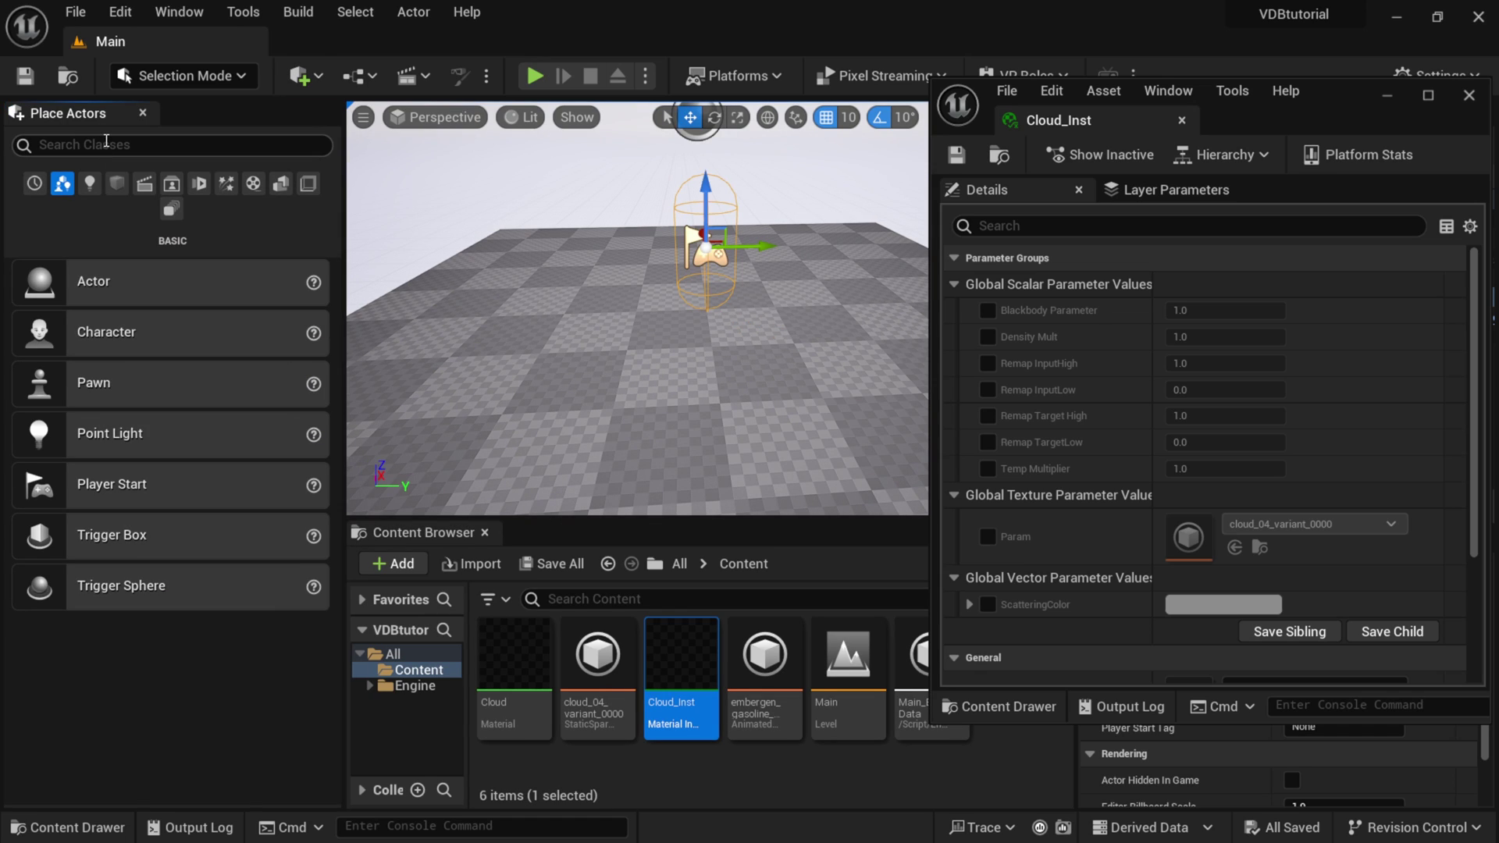
{"action": "type", "text": "het"}
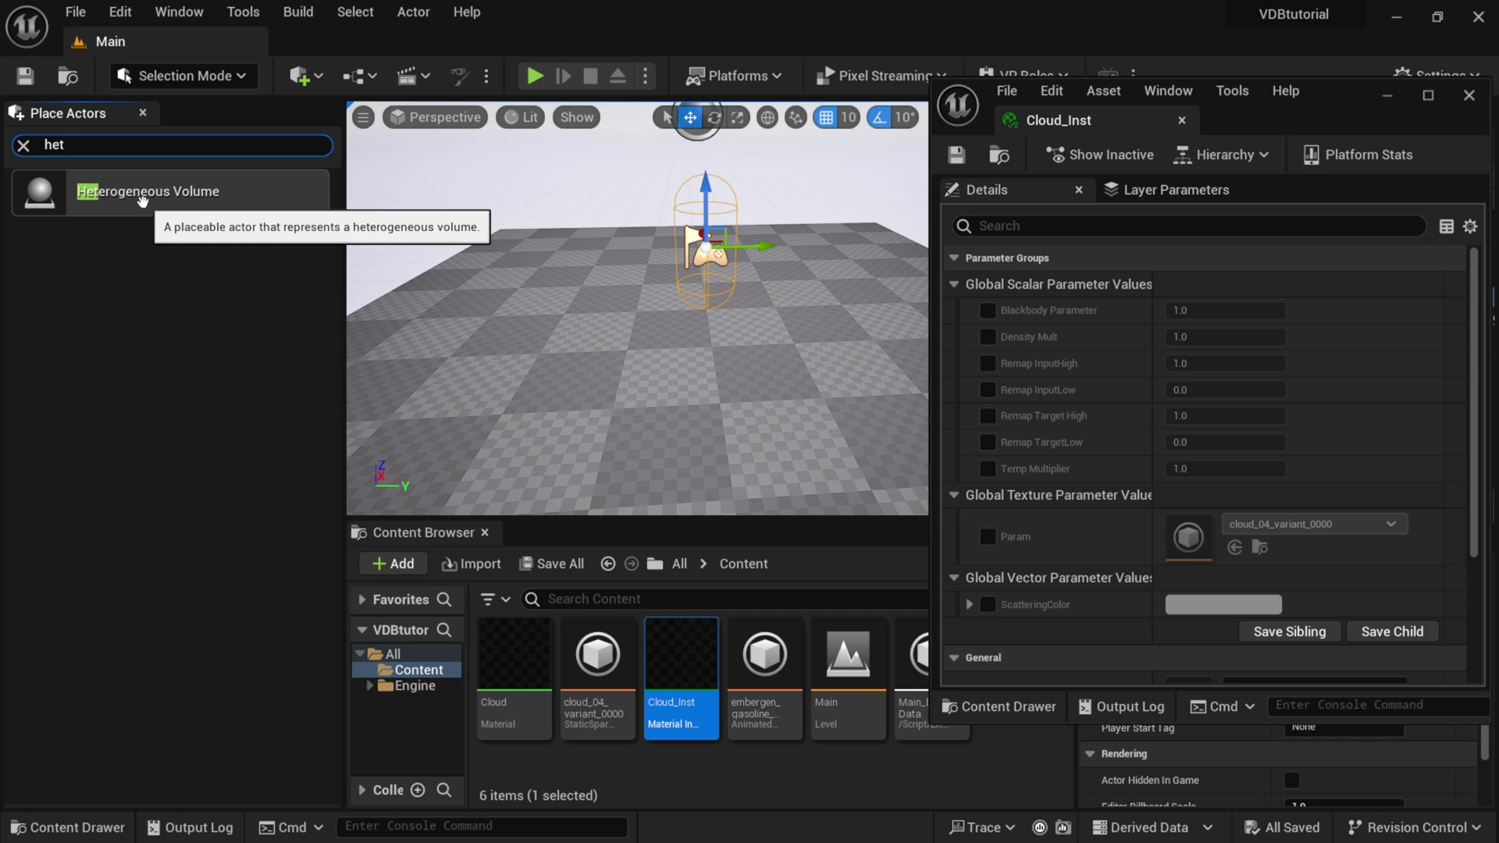
{"action": "left_click_drag", "start_coordinate": [209, 193], "coordinate": [706, 329]}
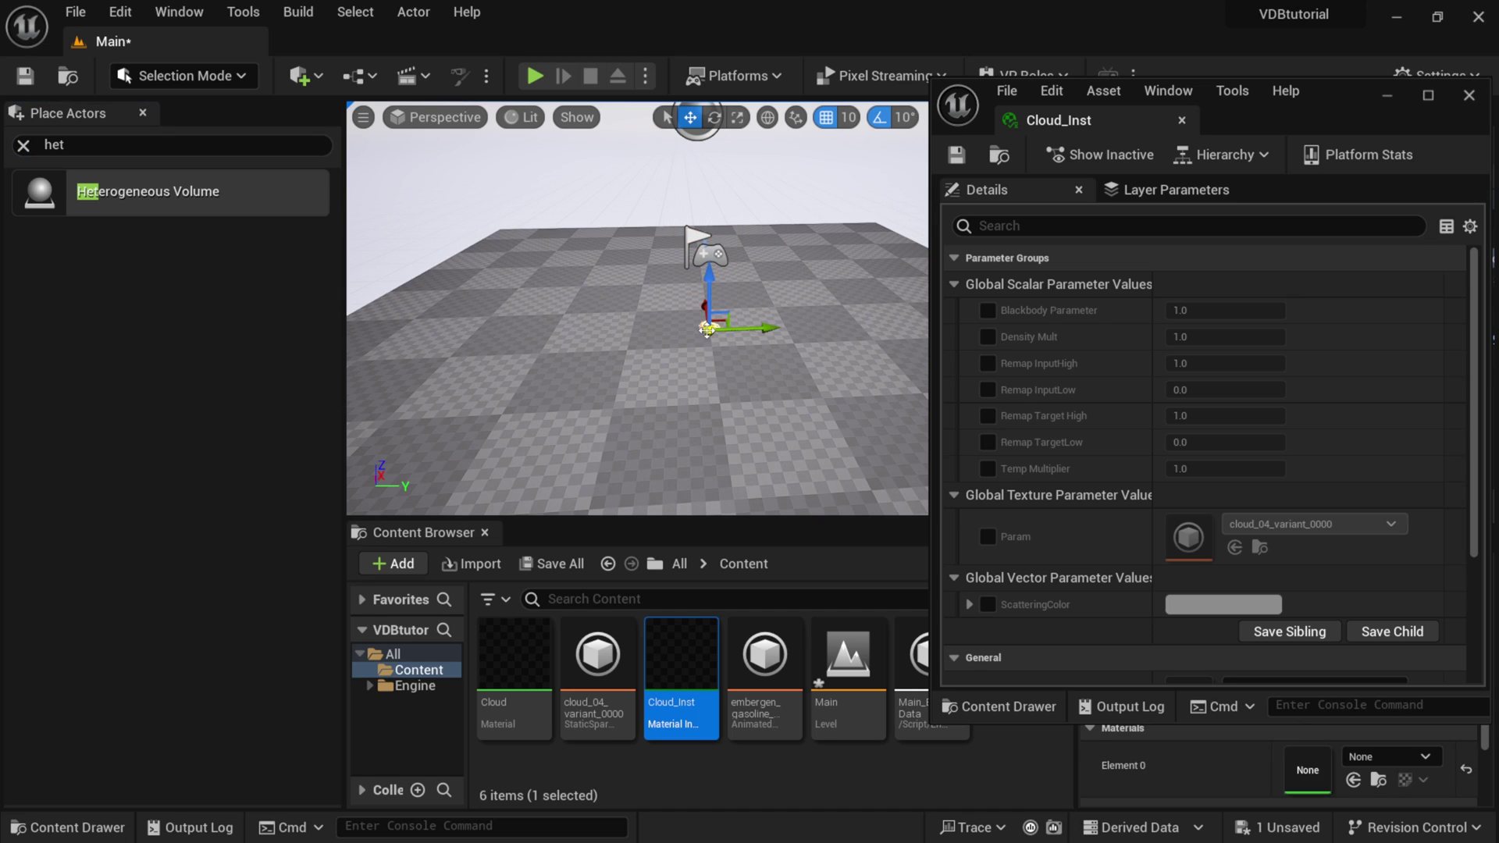
{"action": "left_click", "coordinate": [144, 115]}
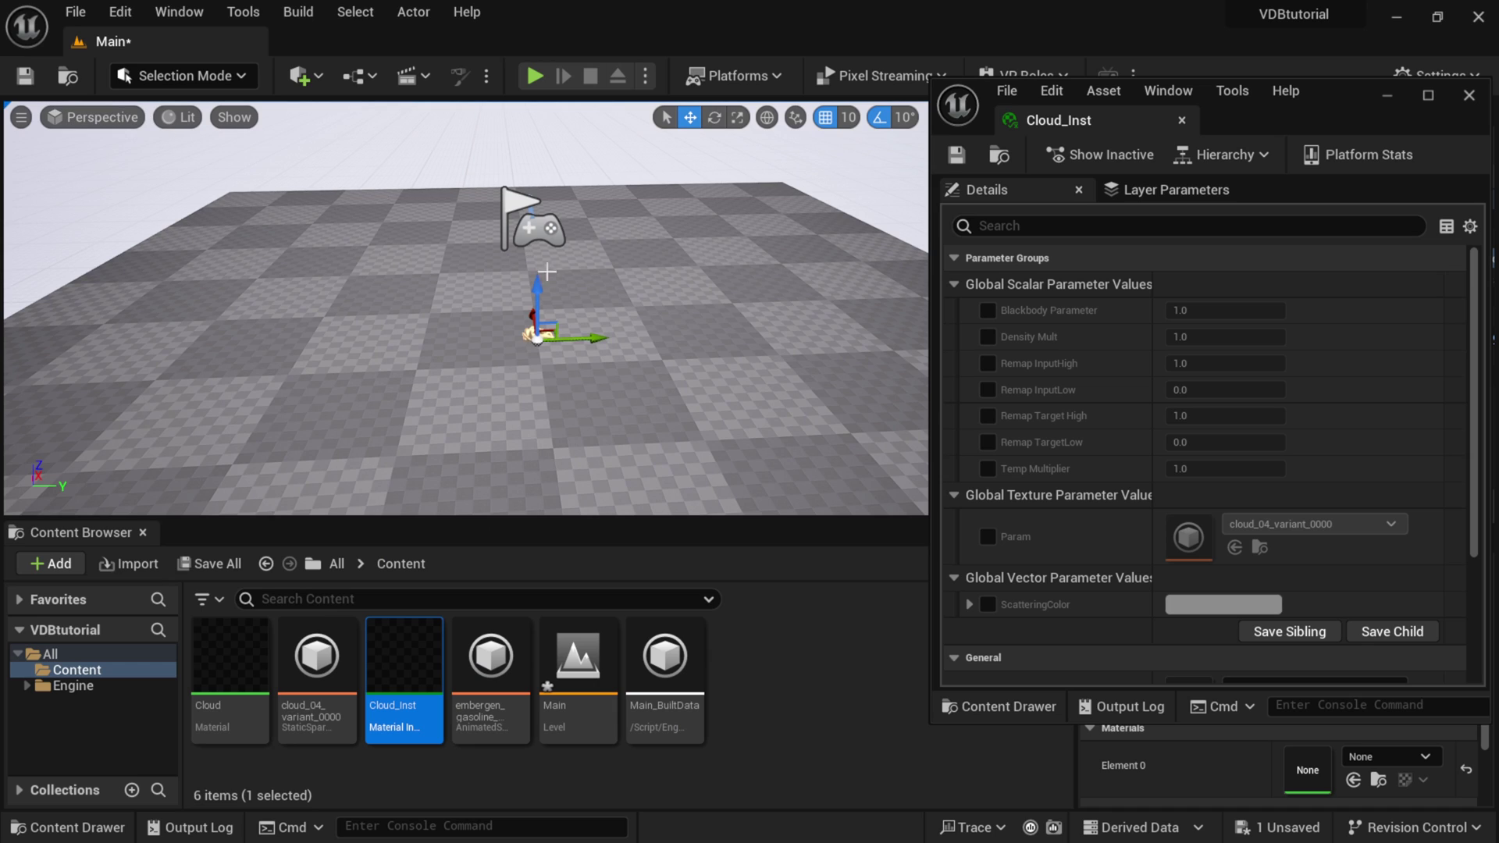
Minimize the Cloud_Inst editor and enlarge the Details panel to show the Volume settings.
{"action": "left_click", "coordinate": [1386, 94]}
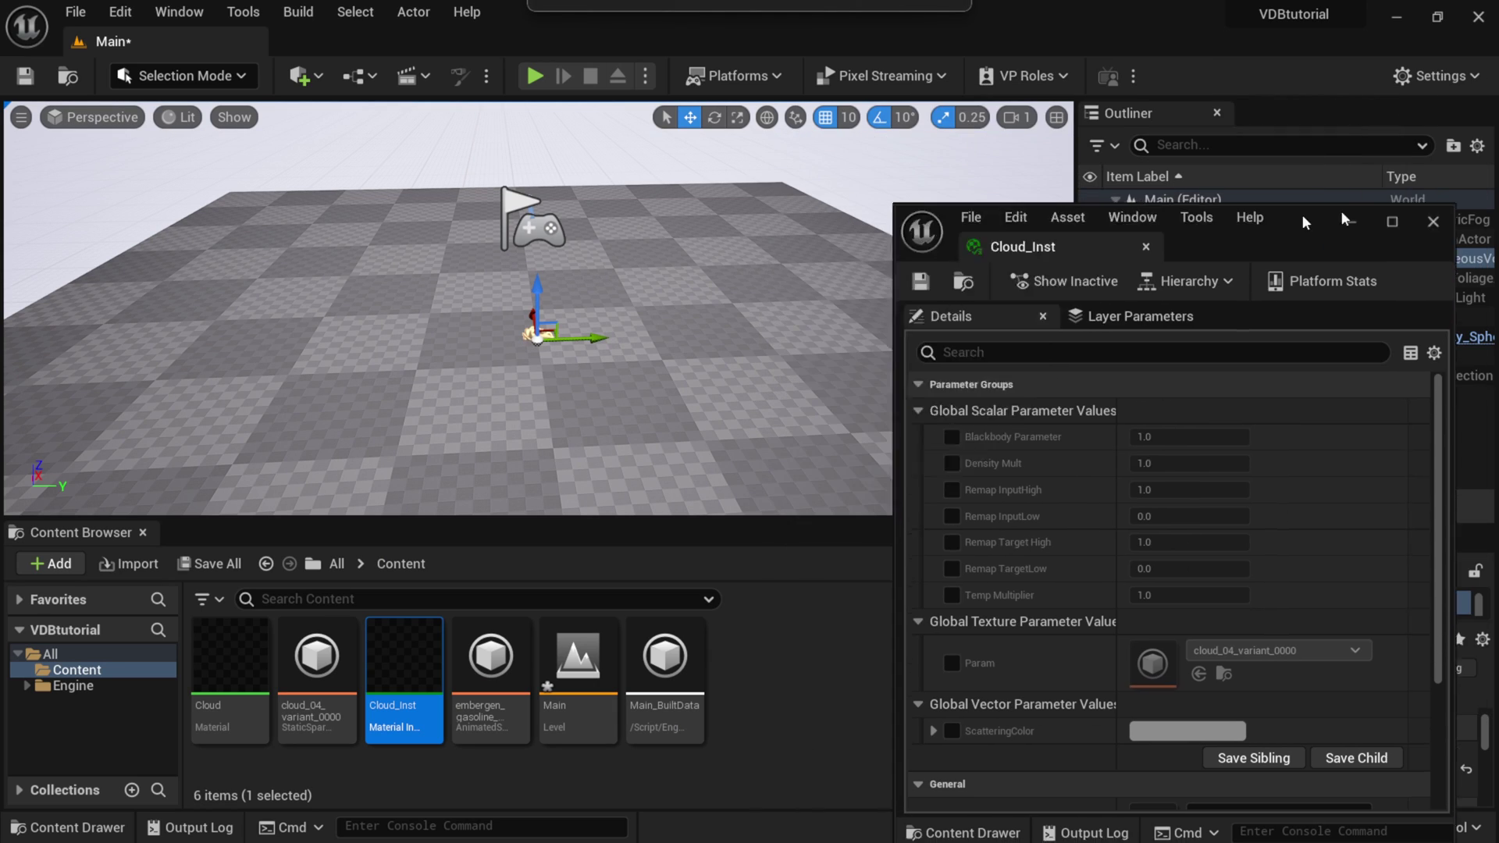
{"action": "scroll", "coordinate": [564, 381], "scroll_direction": "up", "scroll_amount": 2}
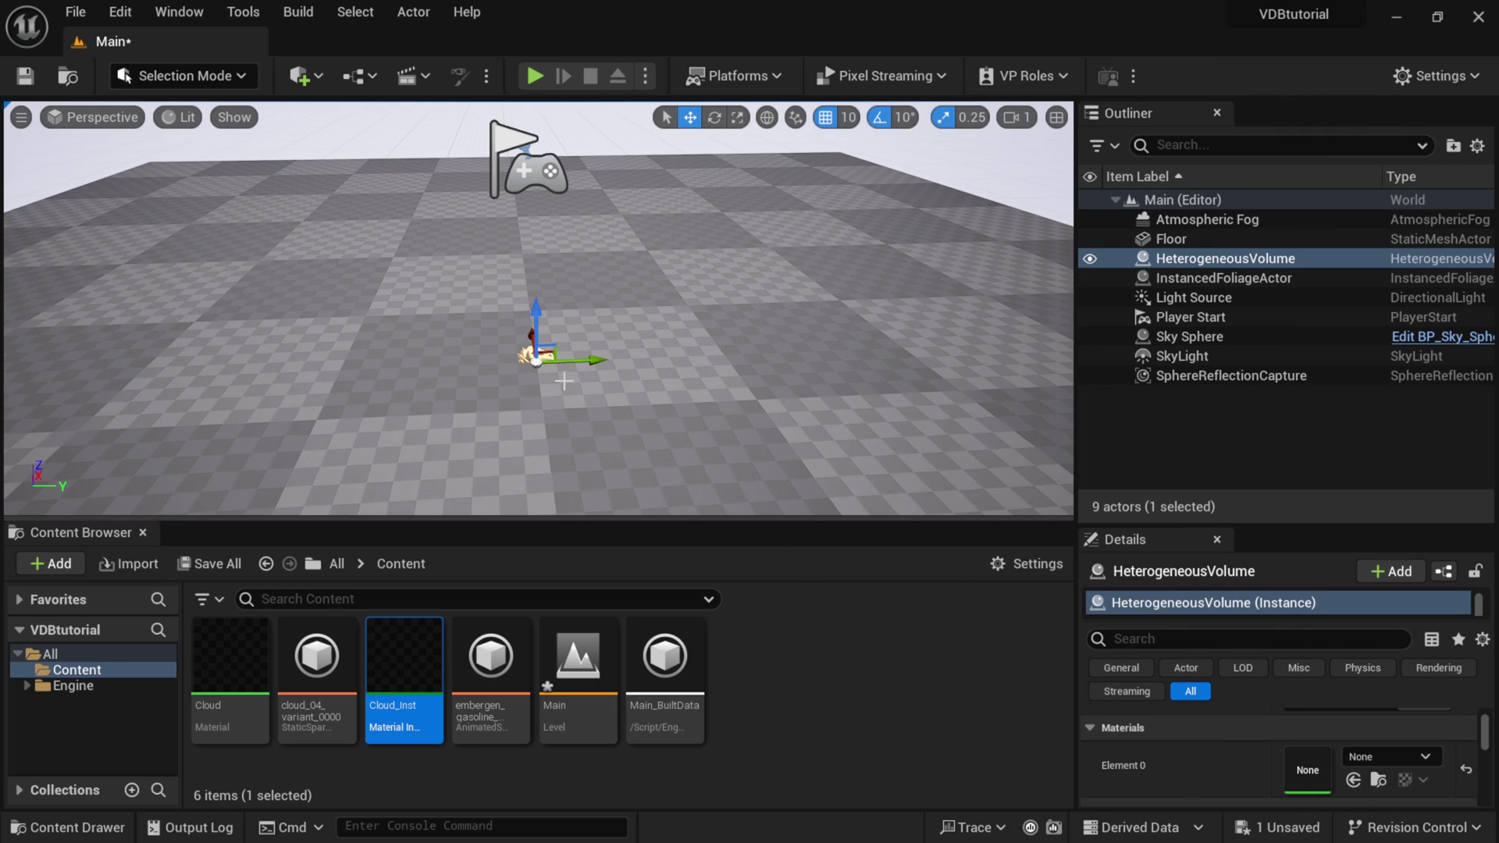
{"action": "scroll", "coordinate": [556, 390], "scroll_direction": "up", "scroll_amount": 4}
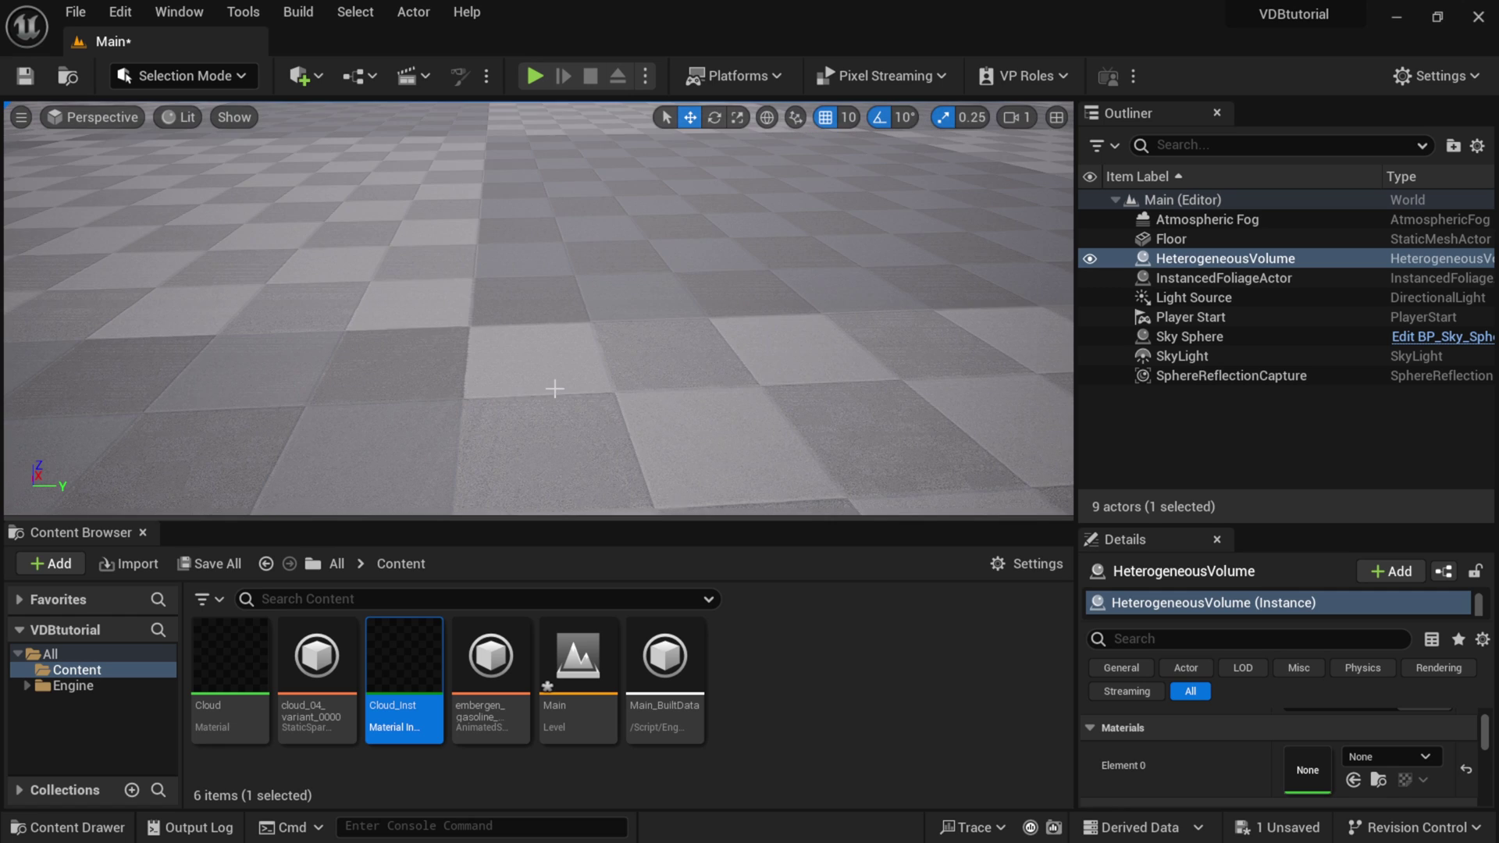
{"action": "scroll", "coordinate": [561, 388], "scroll_direction": "down", "scroll_amount": 2}
{"action": "right_click_drag", "start_coordinate": [550, 401], "coordinate": [544, 406]}
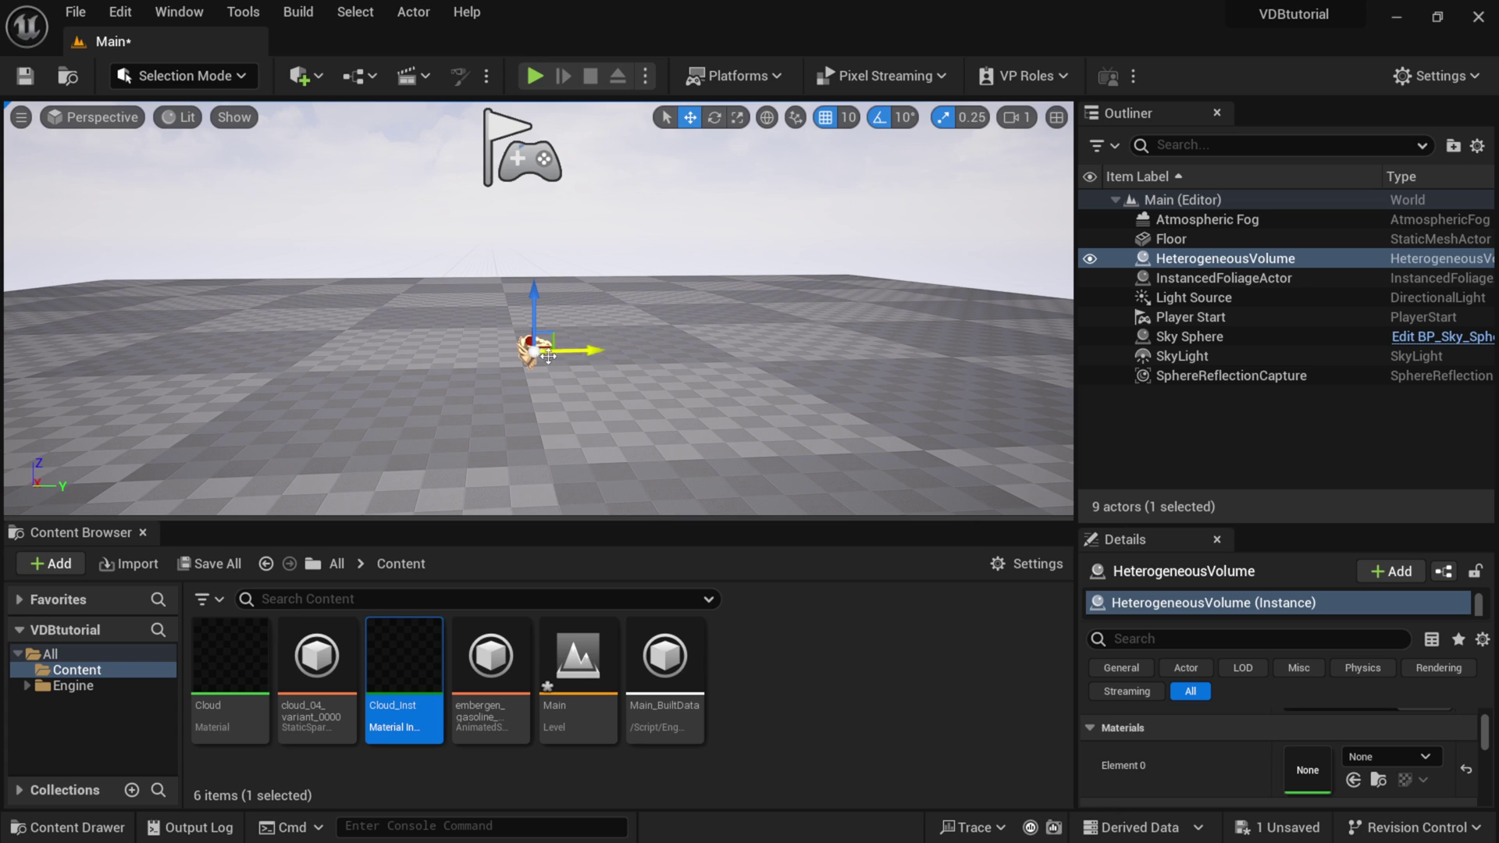
{"action": "left_click_drag", "start_coordinate": [1297, 525], "coordinate": [1289, 316]}
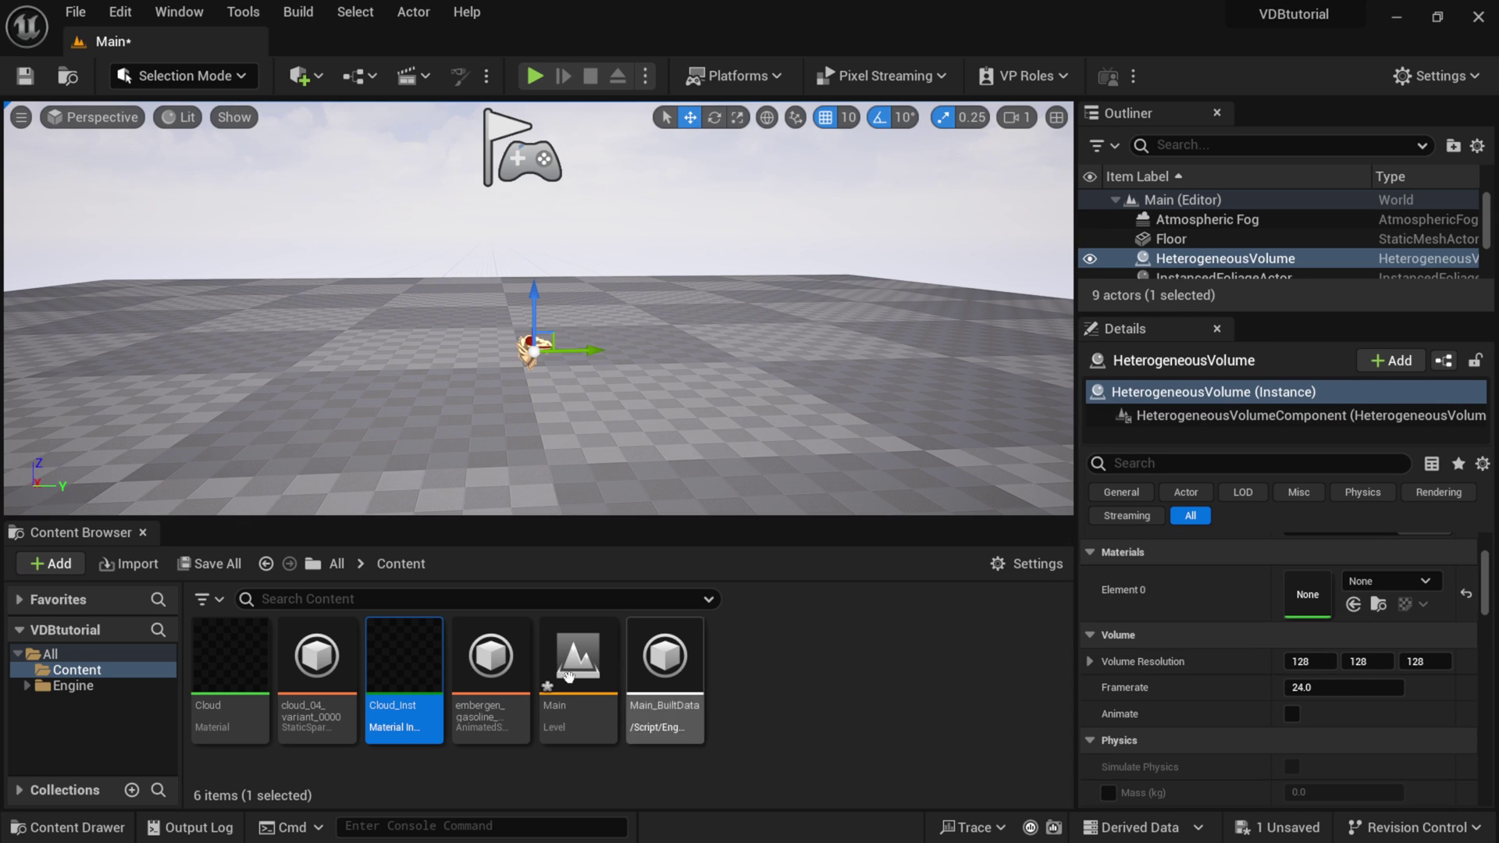
Assign Cloud_Inst as the volume's material and raise the volume above the floor.
{"action": "left_click_drag", "start_coordinate": [403, 663], "coordinate": [1305, 600]}
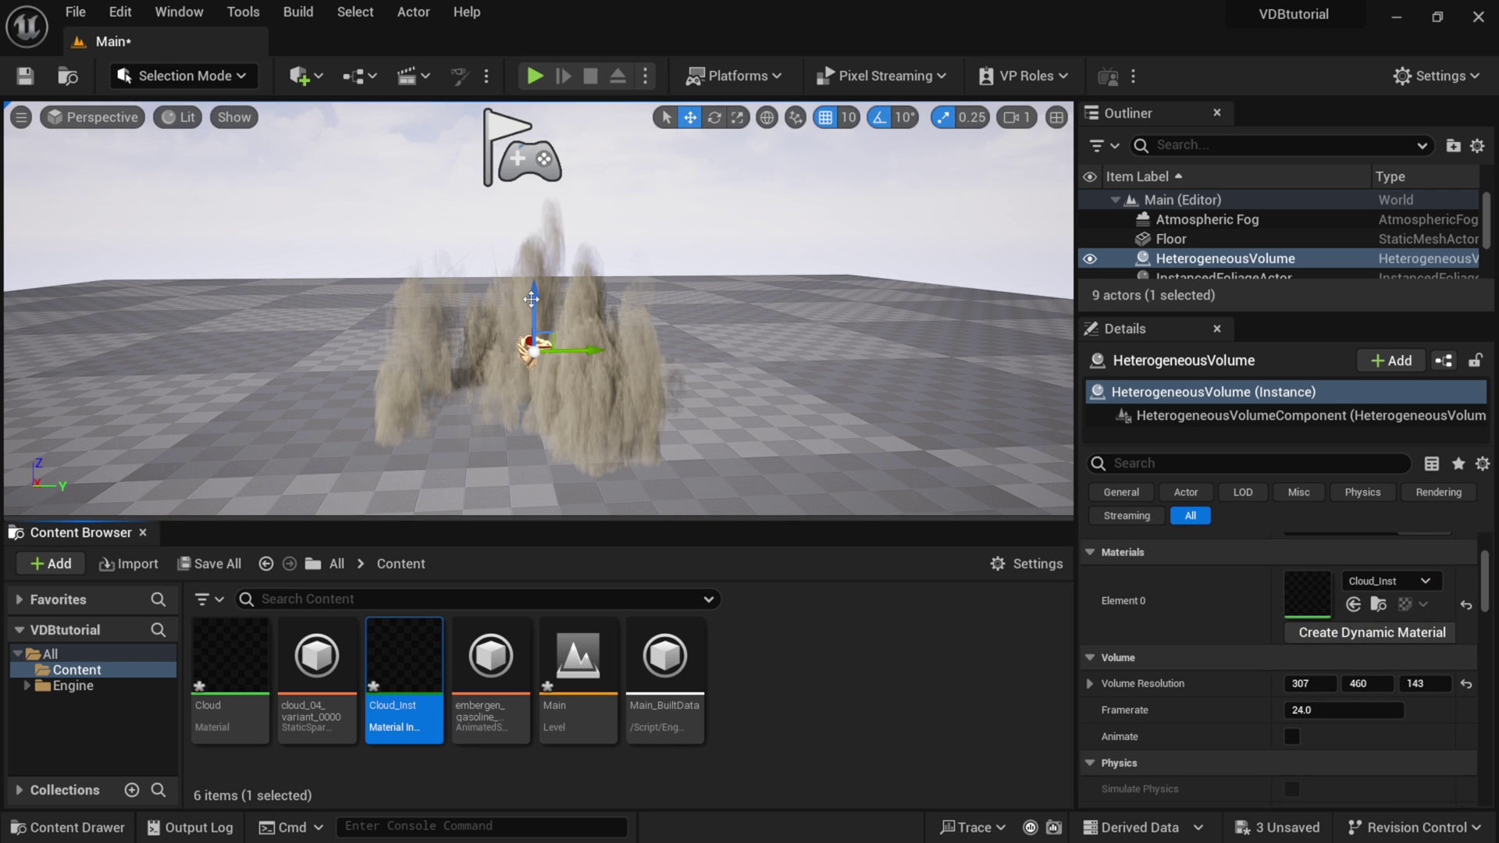
{"action": "left_click_drag", "start_coordinate": [532, 301], "coordinate": [552, 184]}
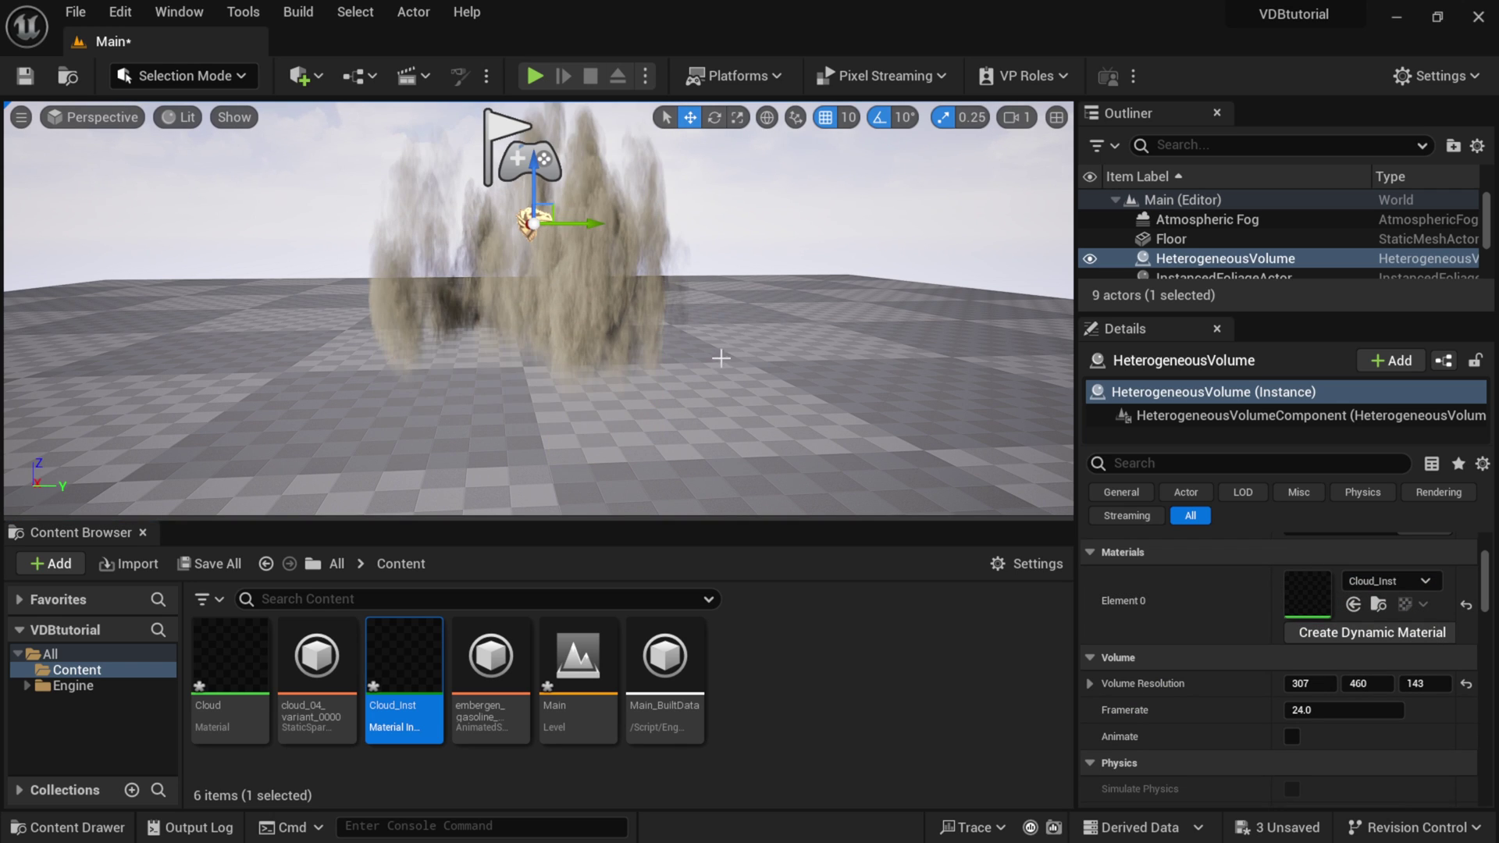
{"action": "key", "text": "f"}
{"action": "scroll", "coordinate": [1217, 644], "scroll_direction": "up", "scroll_amount": 3}
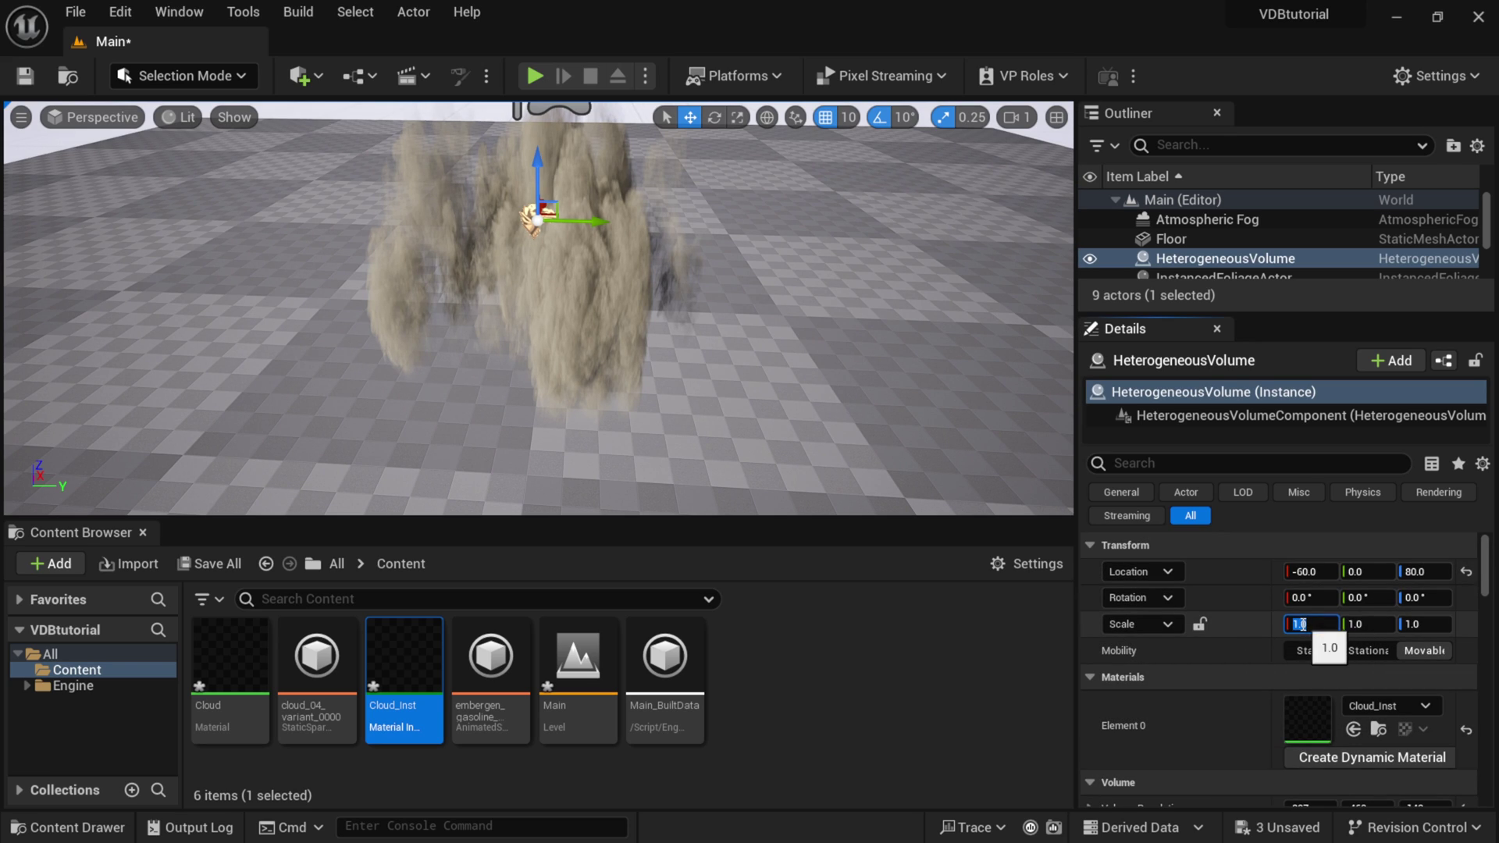
Scale the volume to 2.0 on X and 3.0 on Y.
{"action": "type", "text": "2"}
{"action": "key", "text": "Return"}
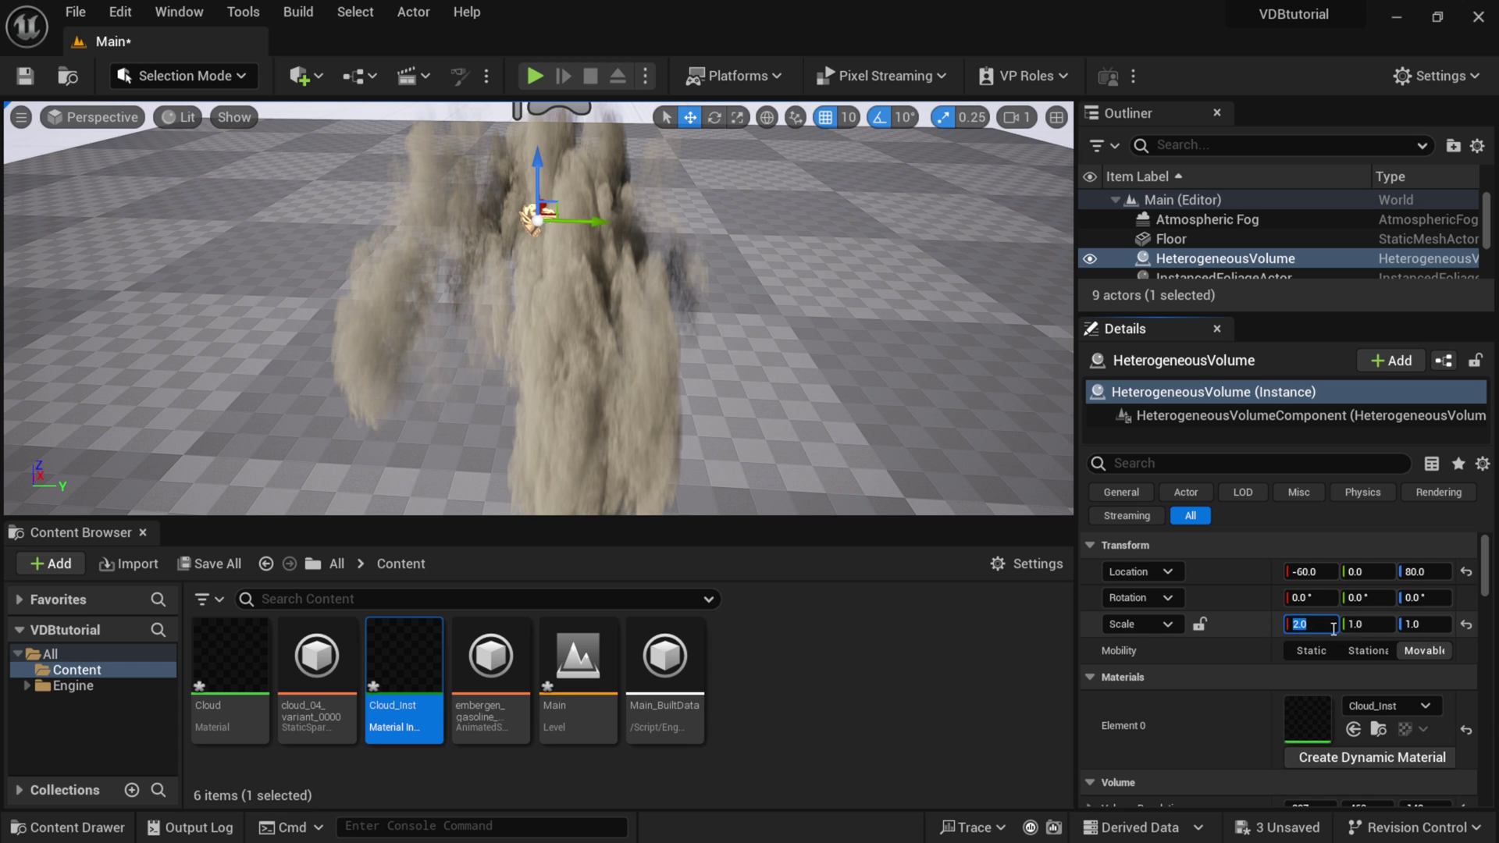
{"action": "left_click", "coordinate": [1374, 624]}
{"action": "type", "text": "3"}
{"action": "key", "text": "Return"}
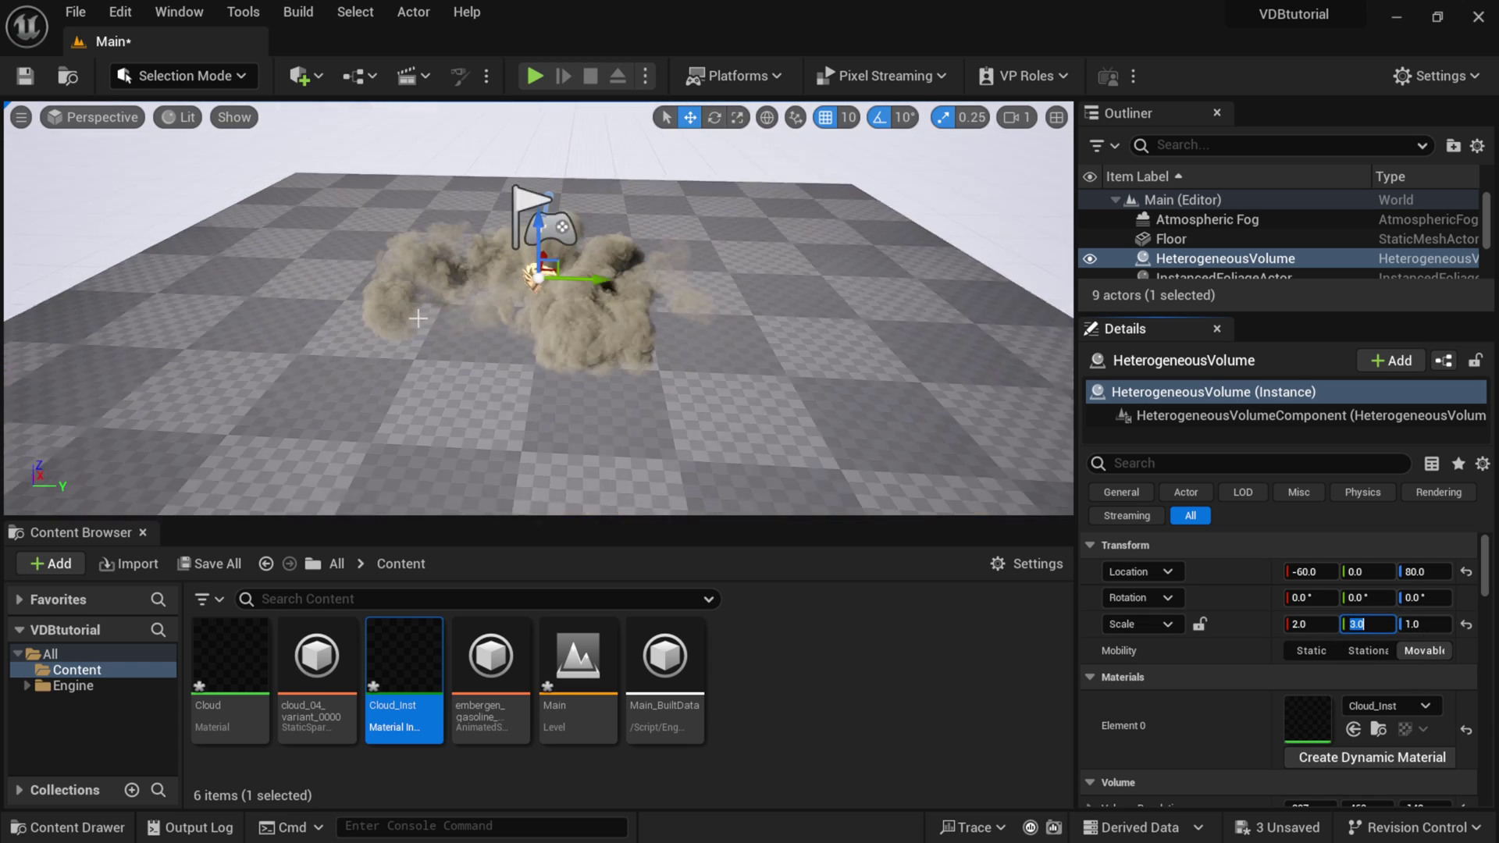
{"action": "left_click_drag", "start_coordinate": [539, 312], "coordinate": [927, 335], "text": "alt"}
{"action": "double_click", "coordinate": [404, 664]}
{"action": "left_click_drag", "start_coordinate": [1149, 276], "coordinate": [1216, 171]}
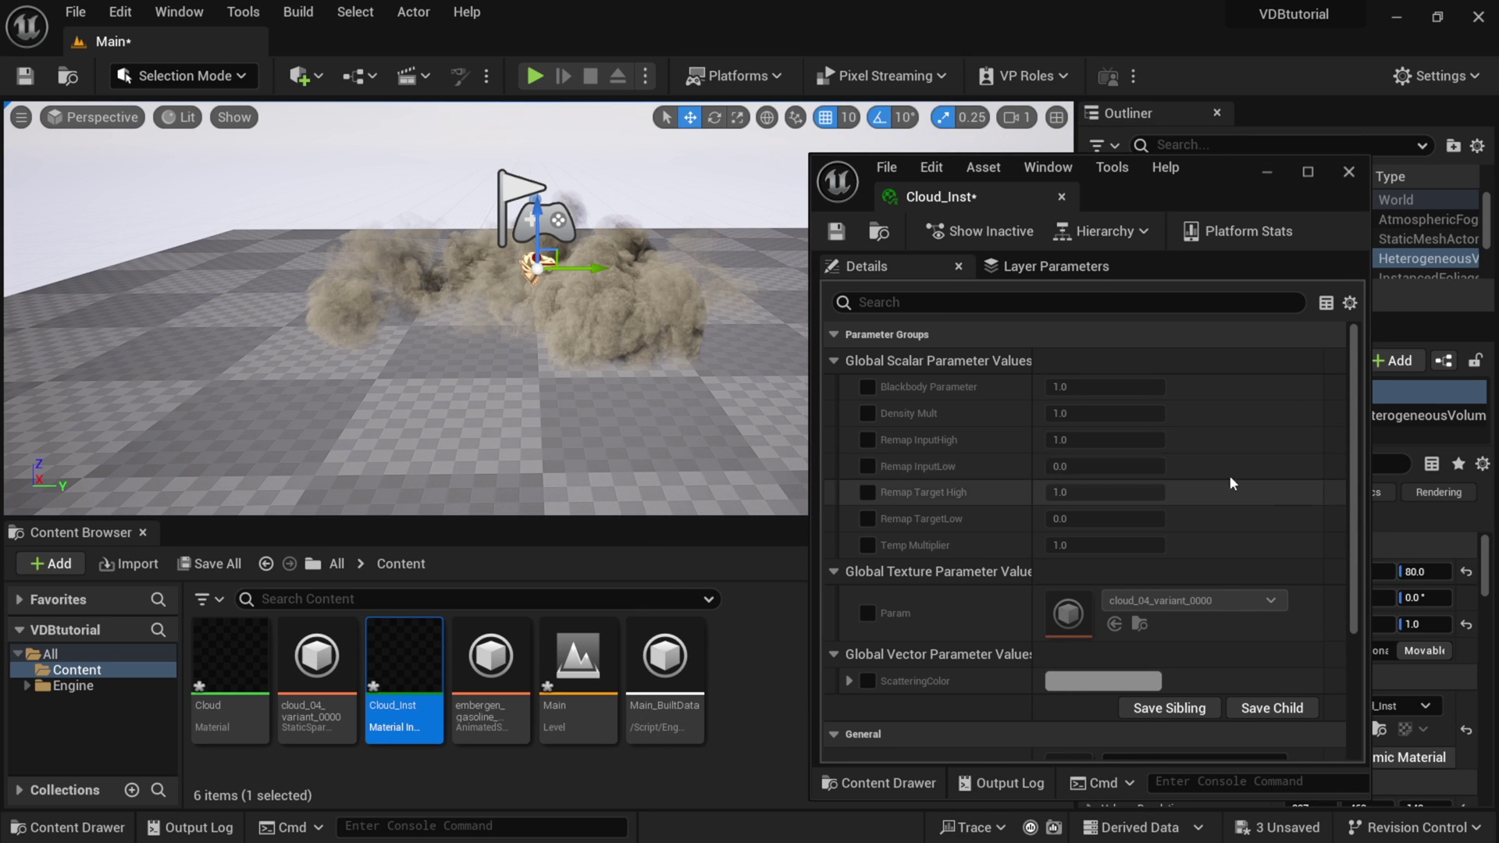
{"action": "left_click", "coordinate": [868, 388]}
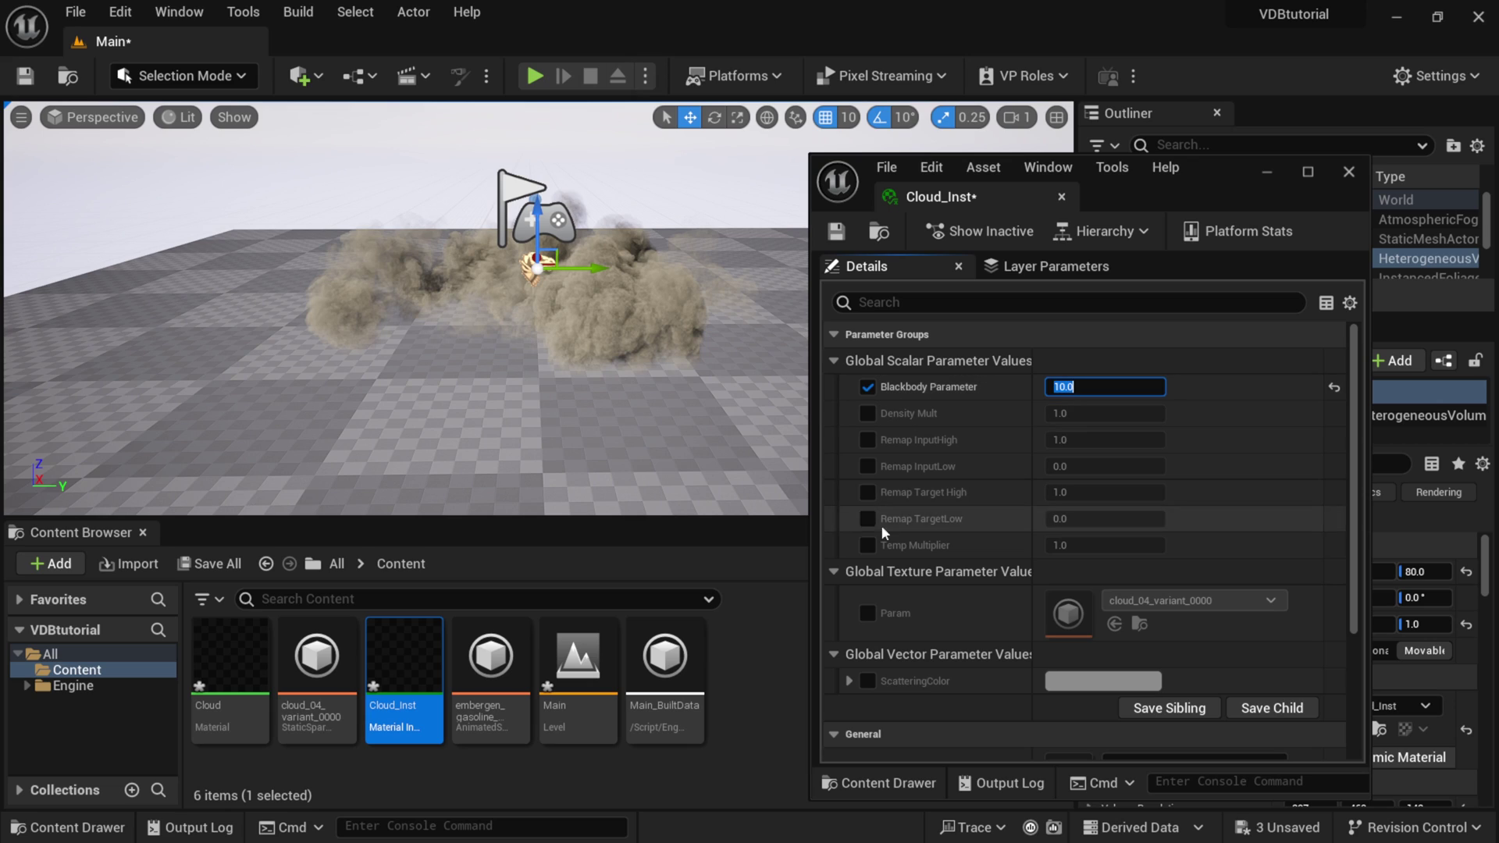
{"action": "key", "text": "Return"}
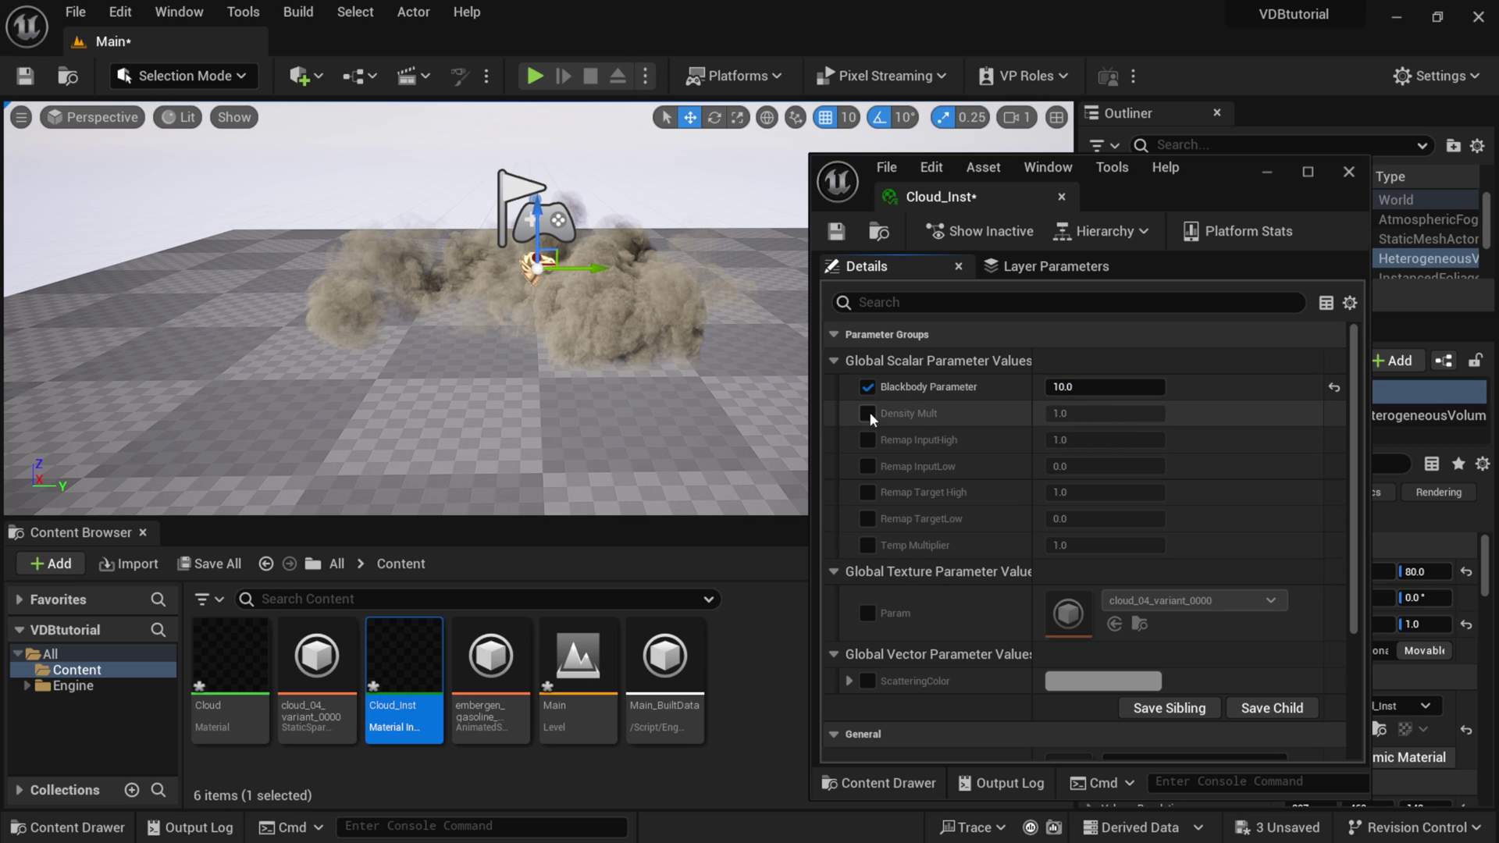
{"action": "left_click_drag", "start_coordinate": [1105, 413], "coordinate": [1085, 413]}
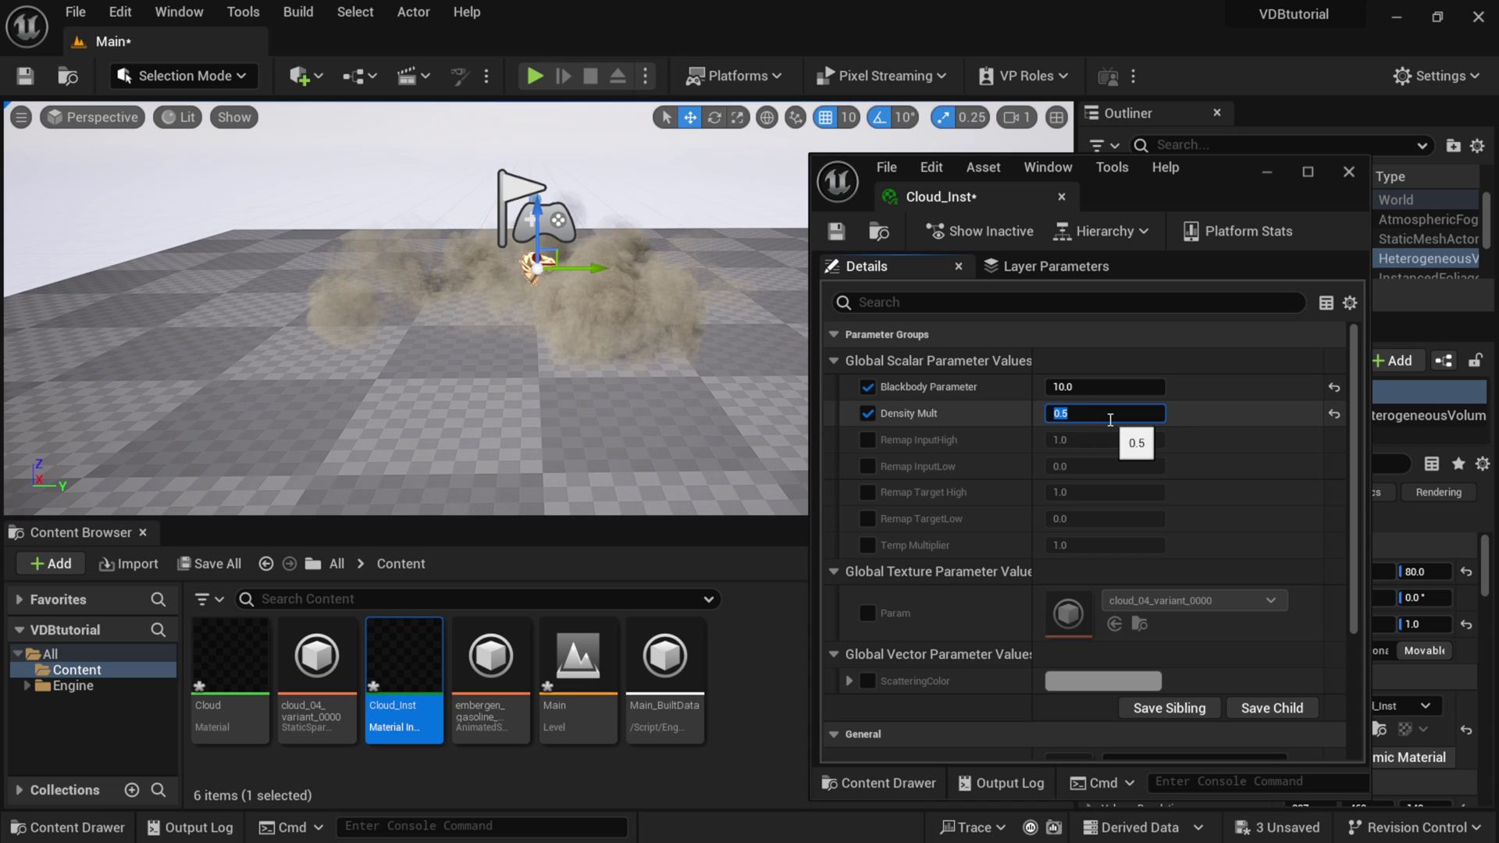
{"action": "key", "text": "Return"}
{"action": "right_click_drag", "start_coordinate": [479, 302], "coordinate": [541, 306]}
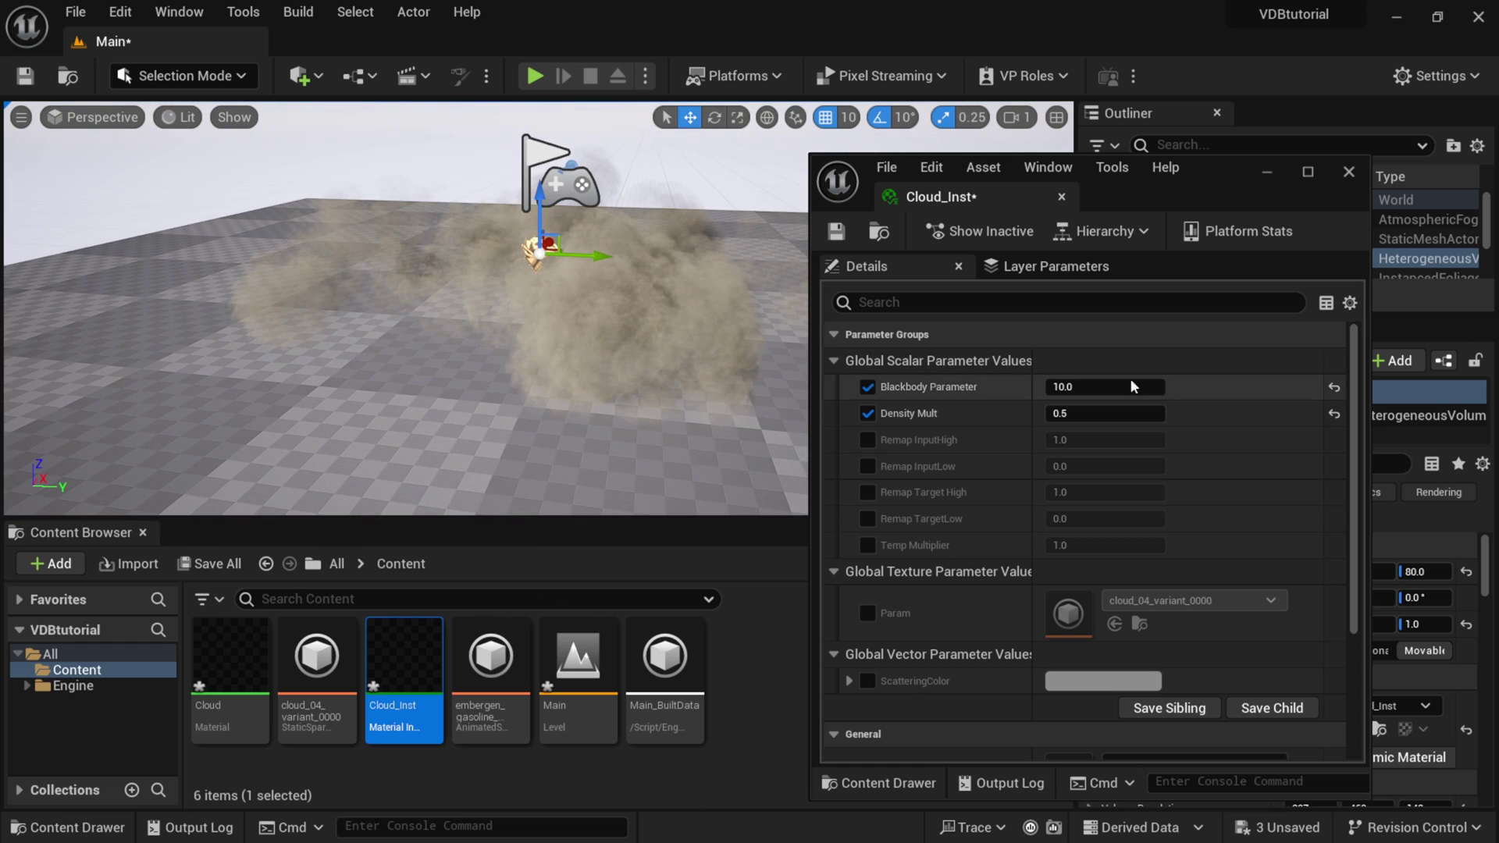
{"action": "left_click", "coordinate": [1334, 388]}
{"action": "left_click", "coordinate": [1334, 415]}
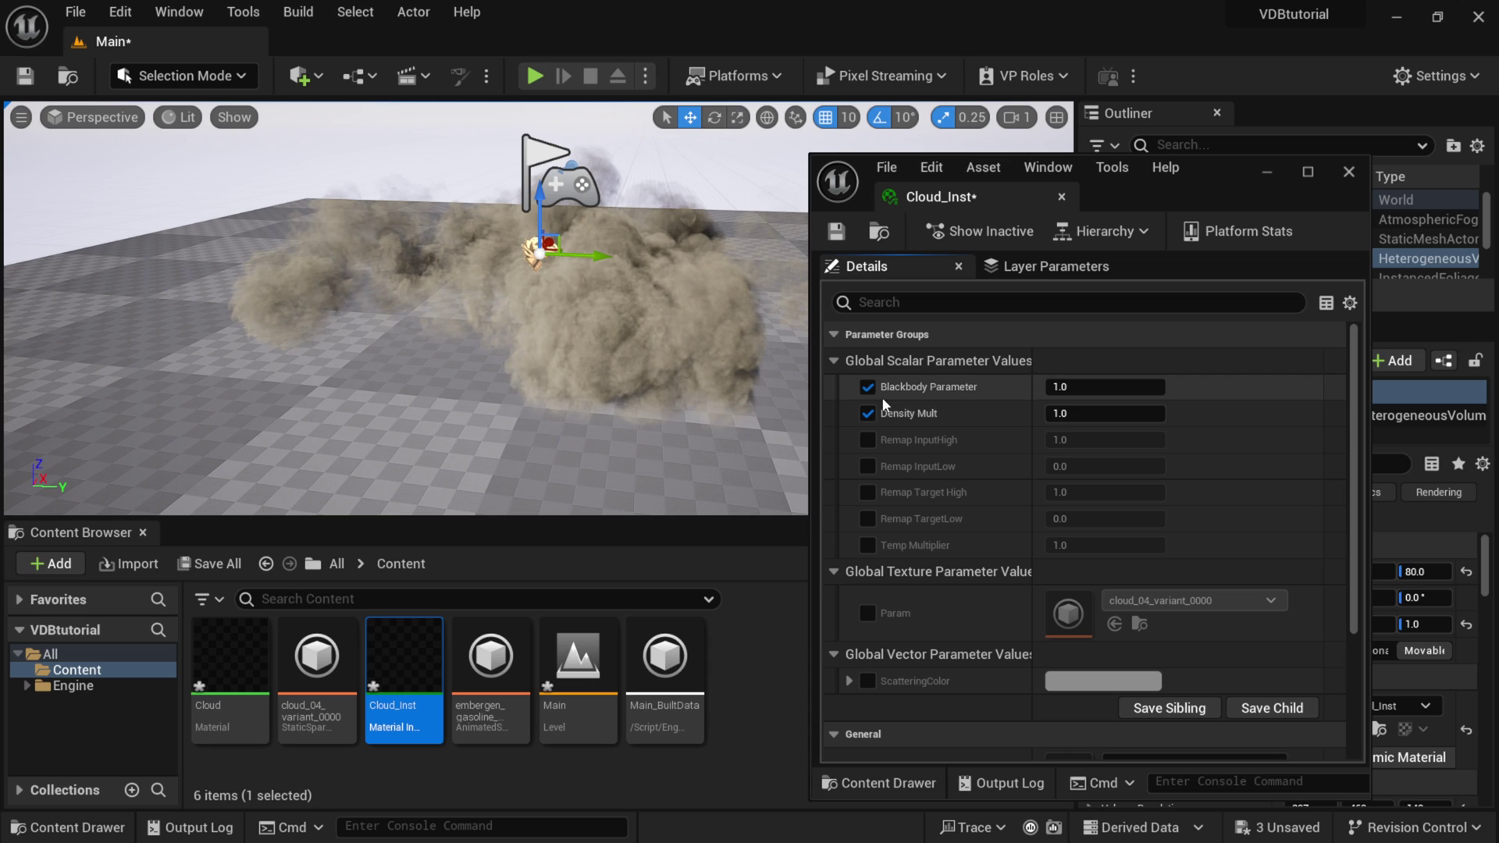
{"action": "left_click", "coordinate": [1348, 172]}
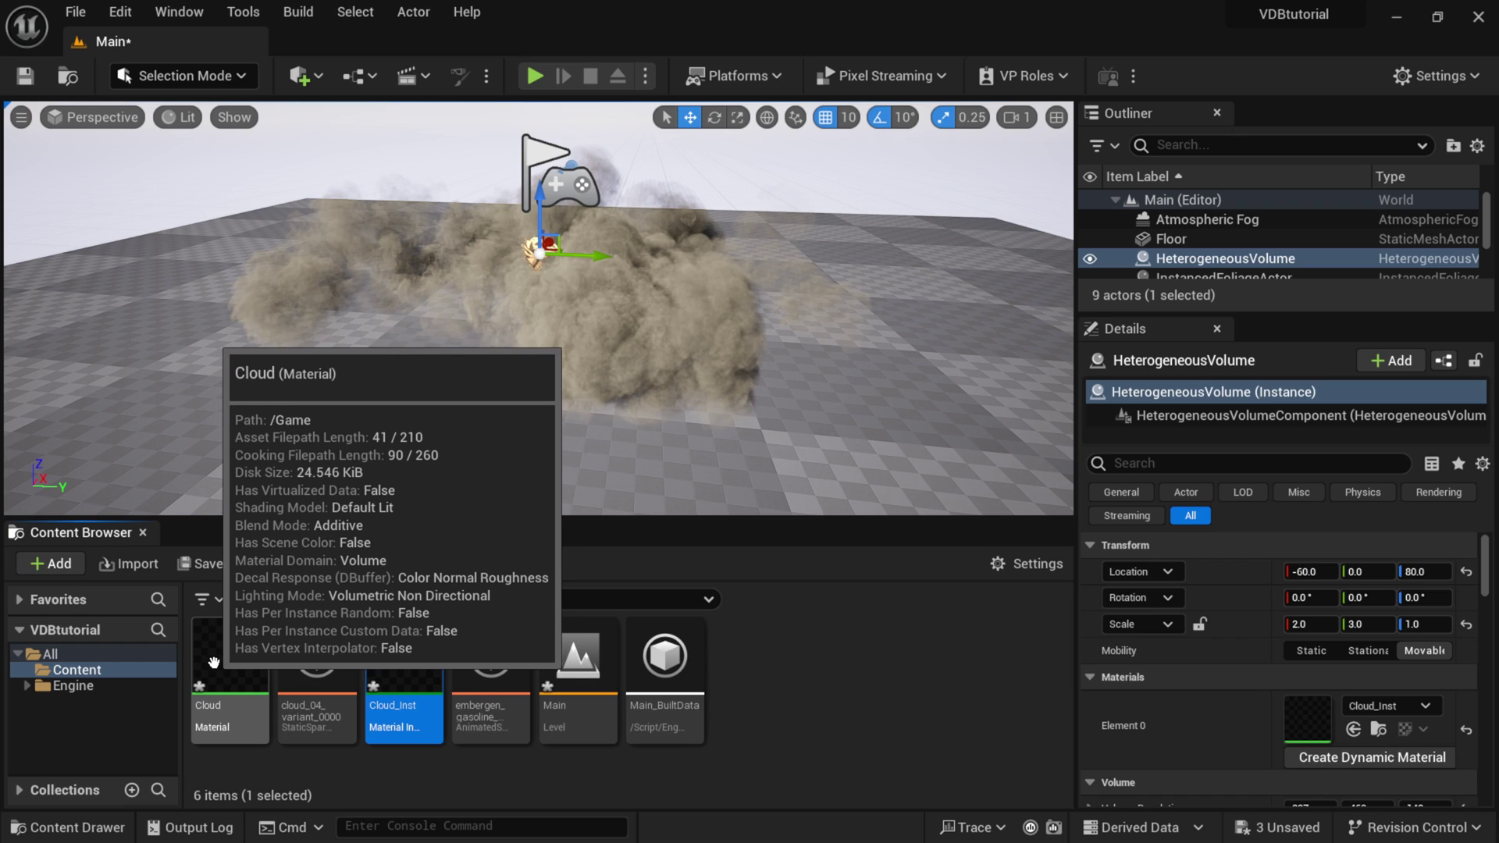
Duplicate the Cloud material and rename the copy Explosion.
{"action": "left_click", "coordinate": [219, 660]}
{"action": "left_click_drag", "start_coordinate": [220, 660], "coordinate": [784, 638]}
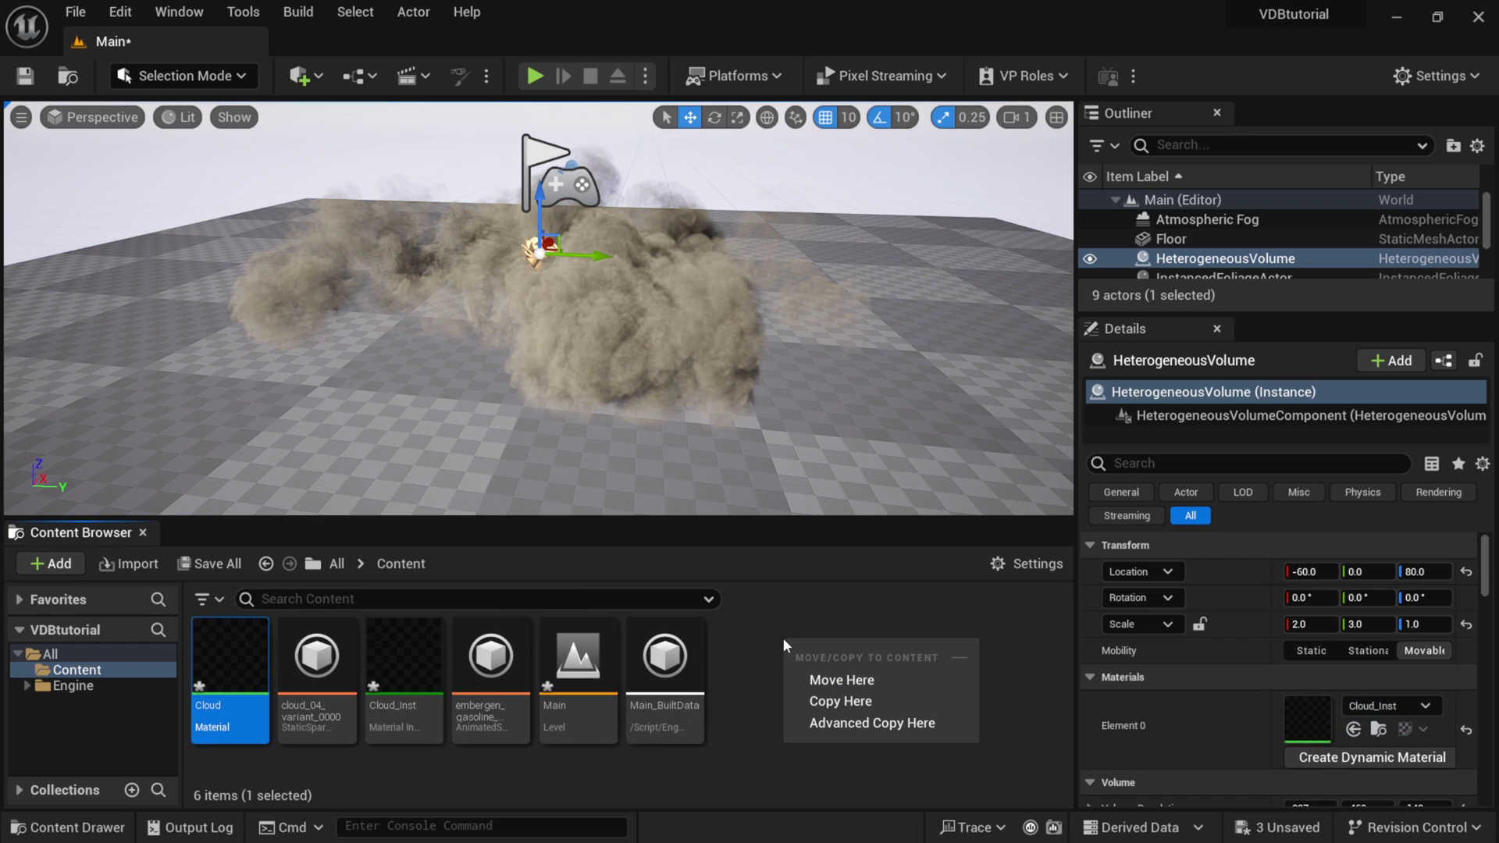
{"action": "left_click", "coordinate": [867, 702]}
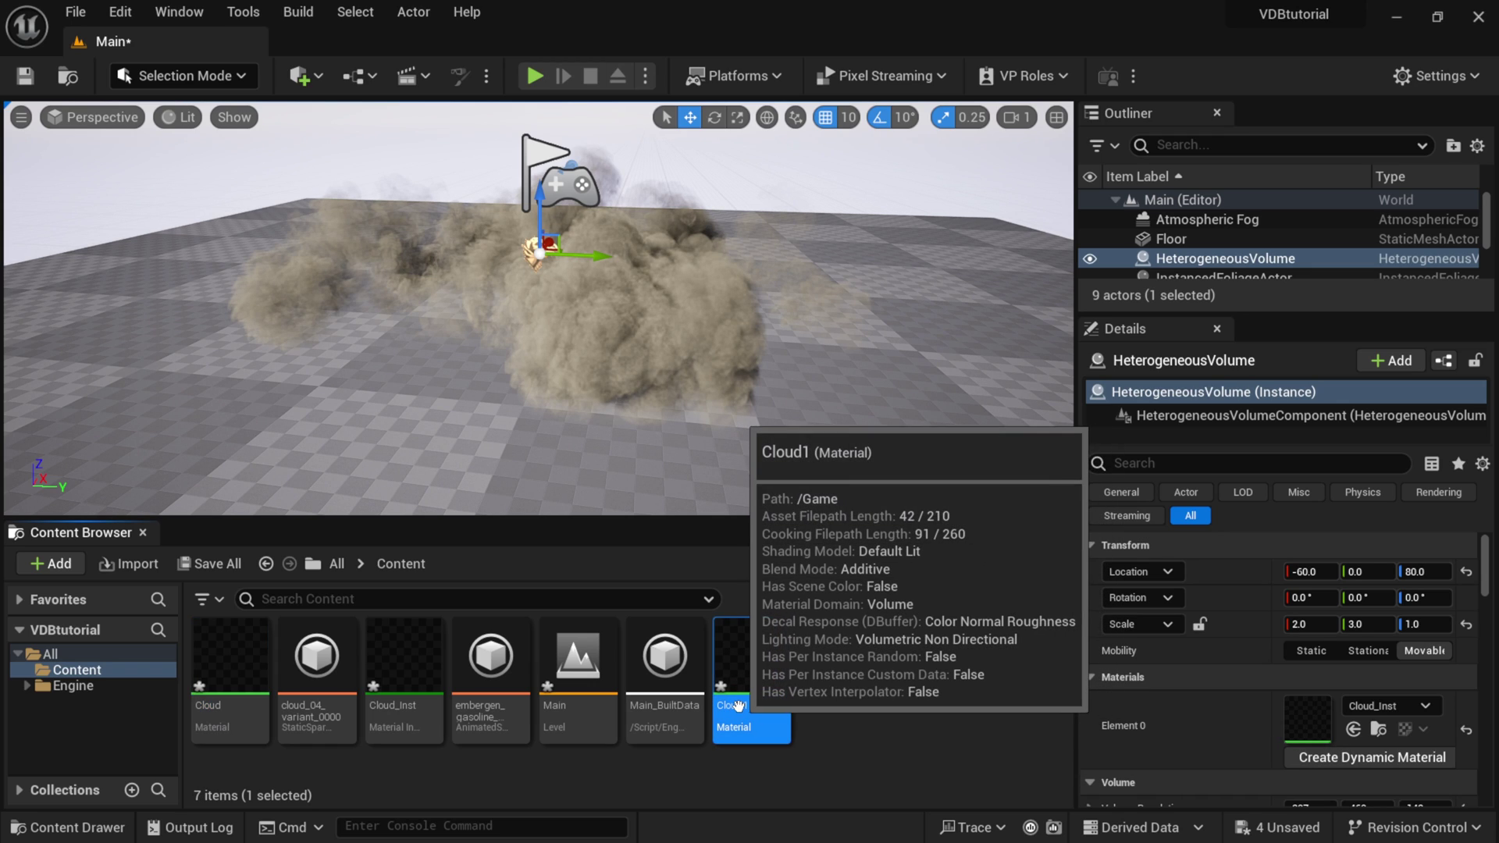
{"action": "left_click", "coordinate": [765, 707]}
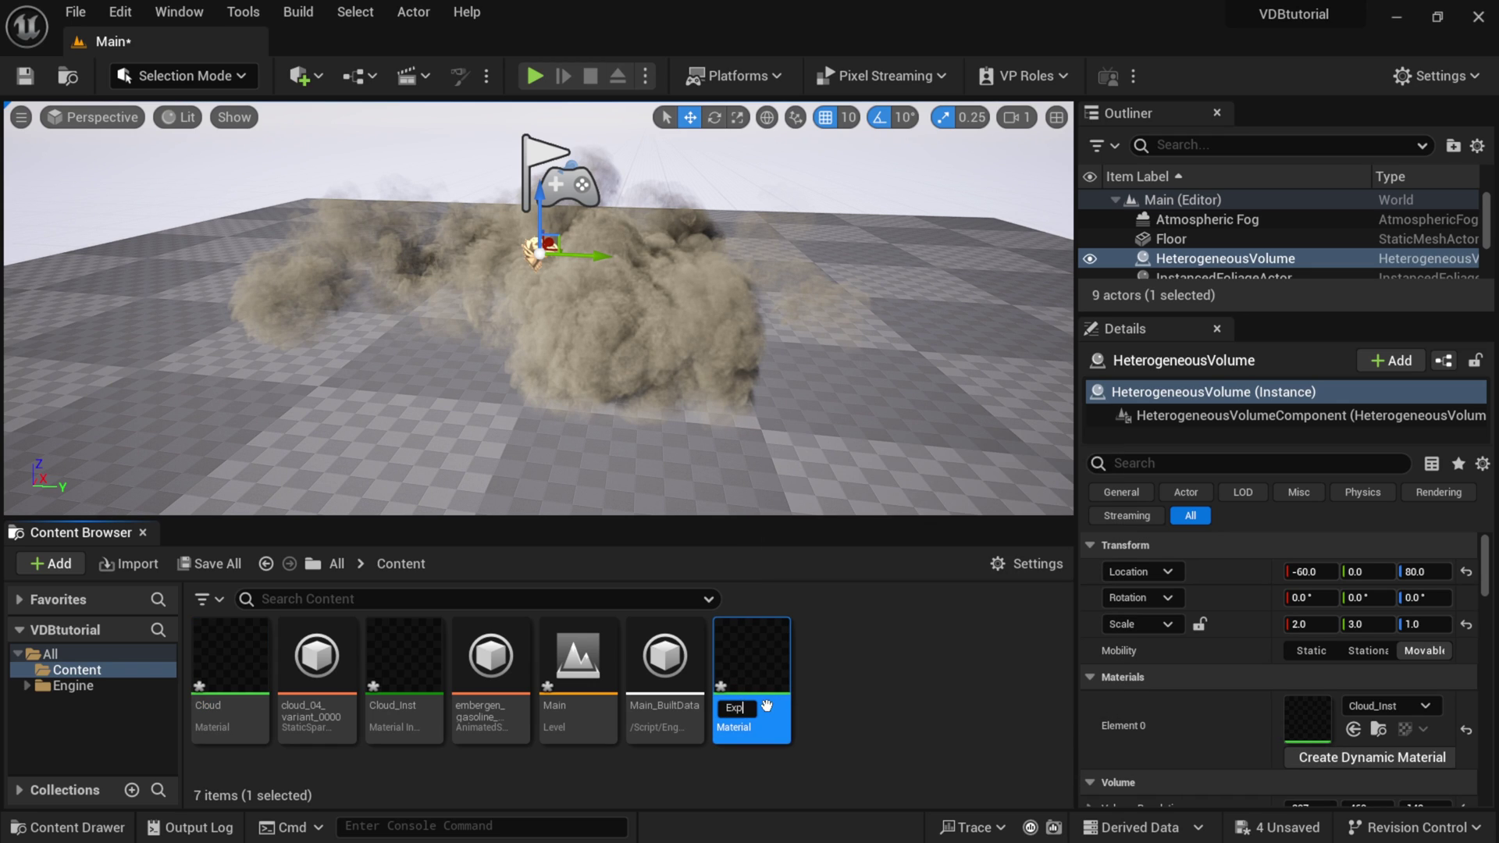
{"action": "type", "text": "Explosion"}
{"action": "key", "text": "Return"}
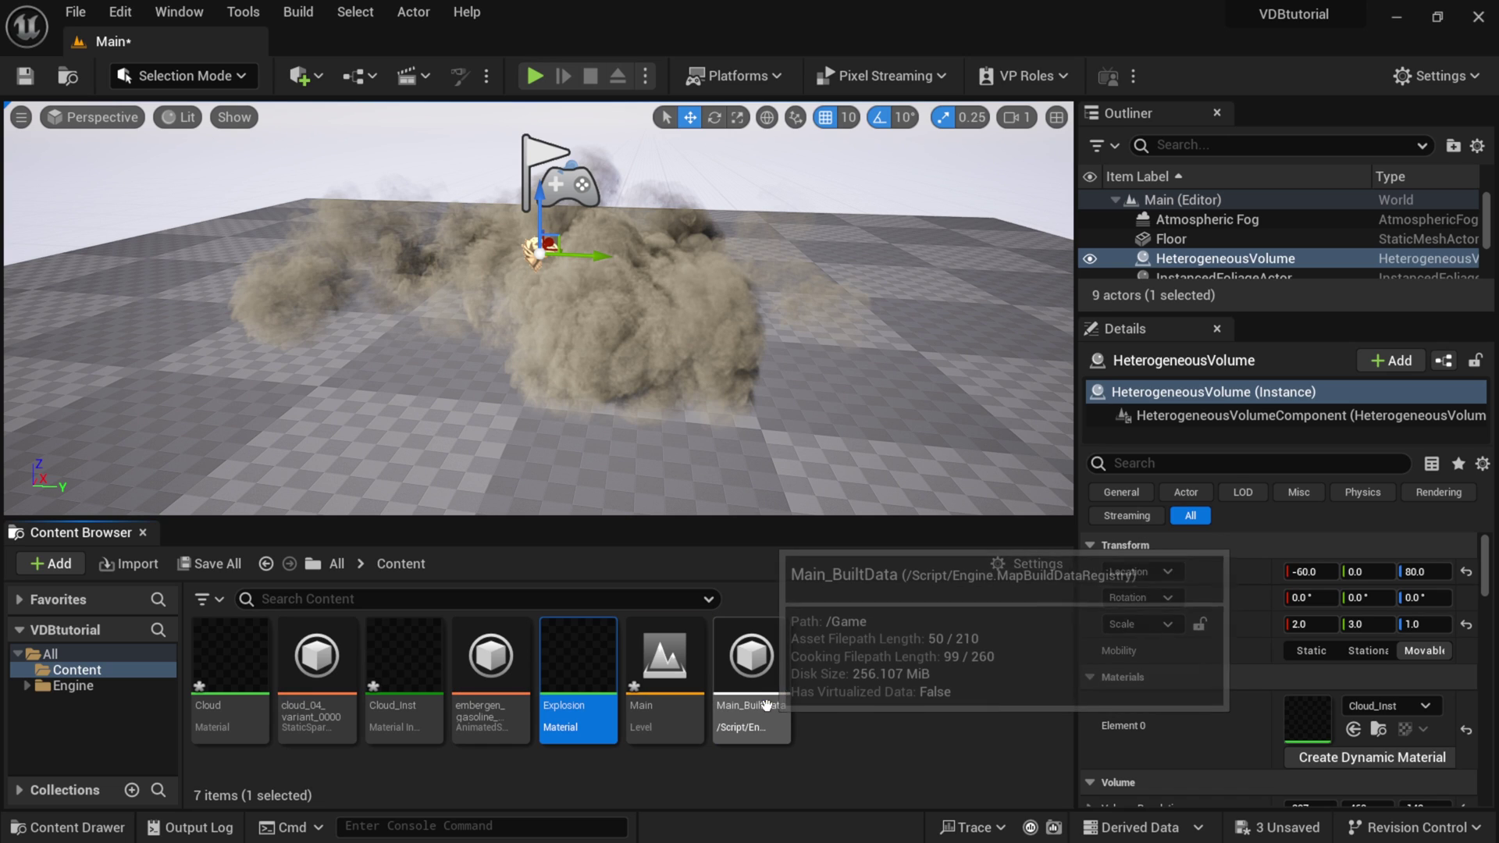
Open the Explosion material maximized and bring its Param node into view.
{"action": "double_click", "coordinate": [572, 670]}
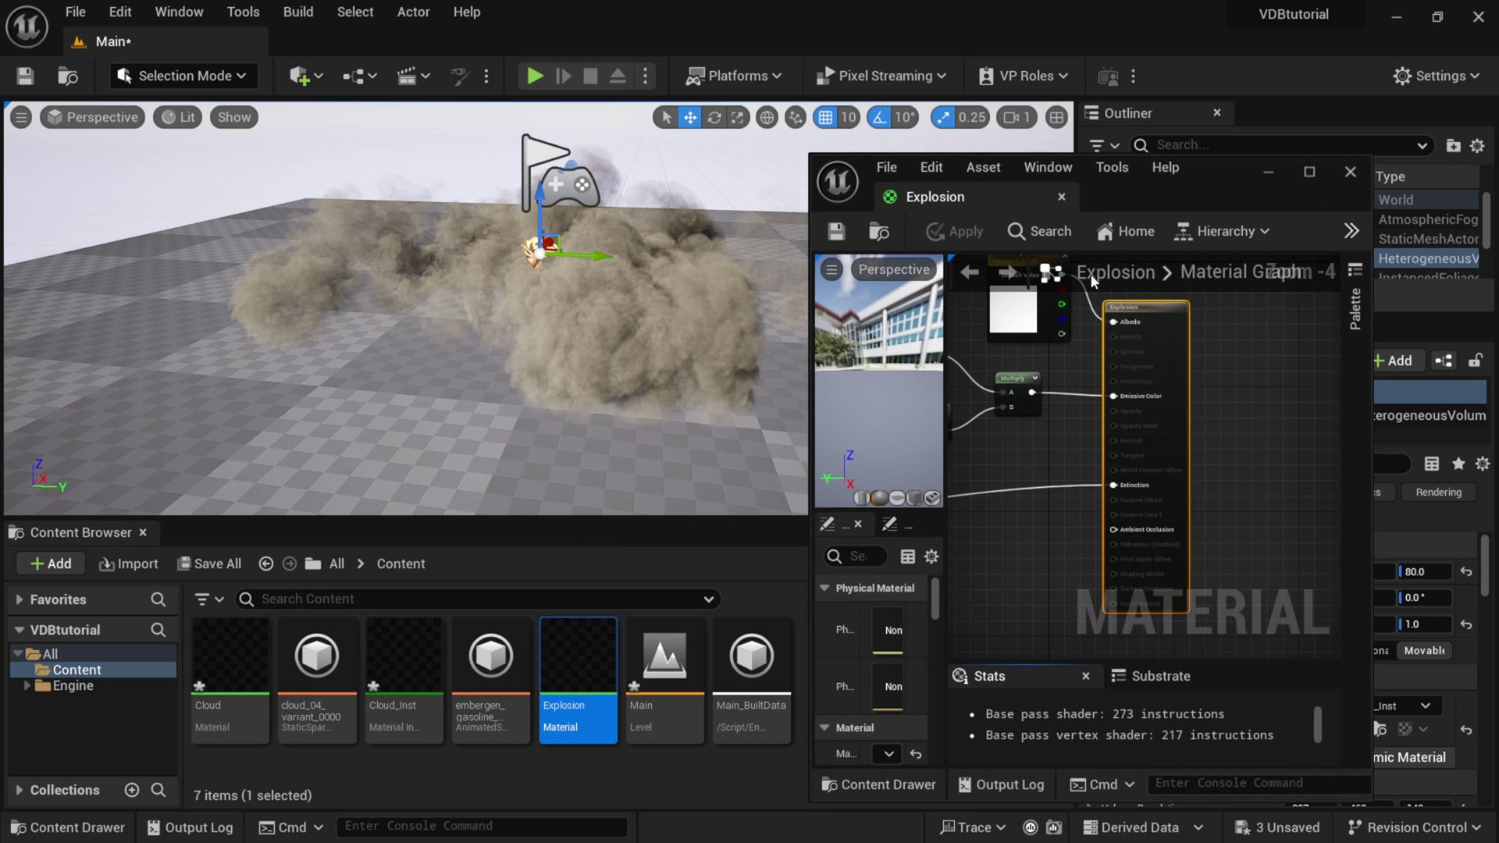
{"action": "left_click_drag", "start_coordinate": [1249, 172], "coordinate": [984, 117]}
{"action": "double_click", "coordinate": [1043, 119]}
{"action": "right_click_drag", "start_coordinate": [809, 432], "coordinate": [1067, 494]}
{"action": "right_click_drag", "start_coordinate": [694, 515], "coordinate": [1044, 509]}
{"action": "mouse_move", "coordinate": [618, 479]}
{"action": "right_mouse_down"}
{"action": "mouse_move", "coordinate": [804, 489]}
{"action": "mouse_move", "coordinate": [713, 491]}
{"action": "right_mouse_up"}
{"action": "scroll", "coordinate": [694, 491], "scroll_direction": "up", "scroll_amount": 2}
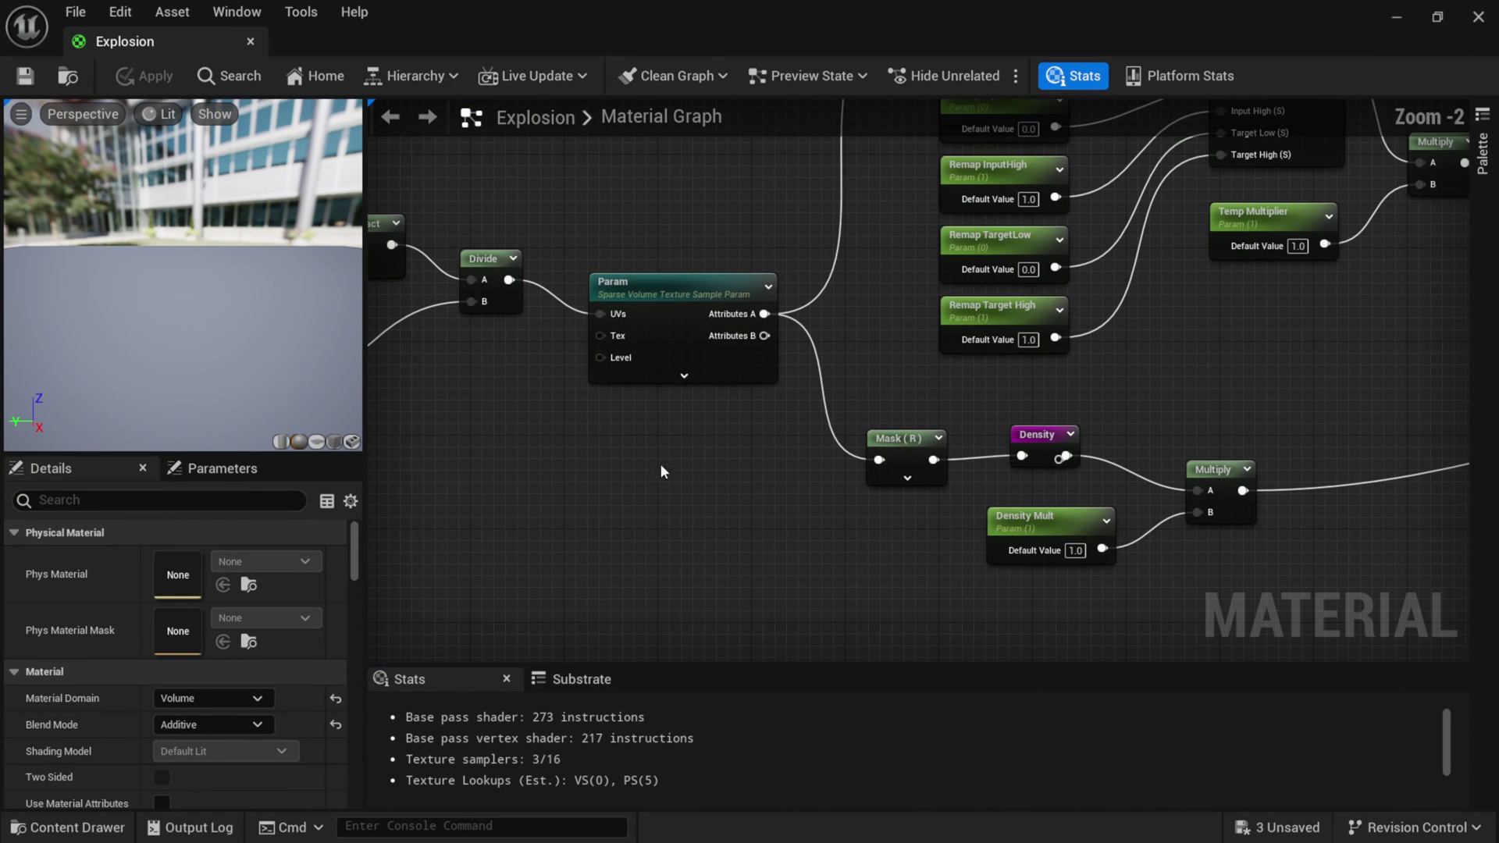
Set Param's sparse volume texture to embergen_gasoline_explosion_a and save the material.
{"action": "left_click", "coordinate": [697, 309]}
{"action": "scroll", "coordinate": [328, 688], "scroll_direction": "down", "scroll_amount": 1}
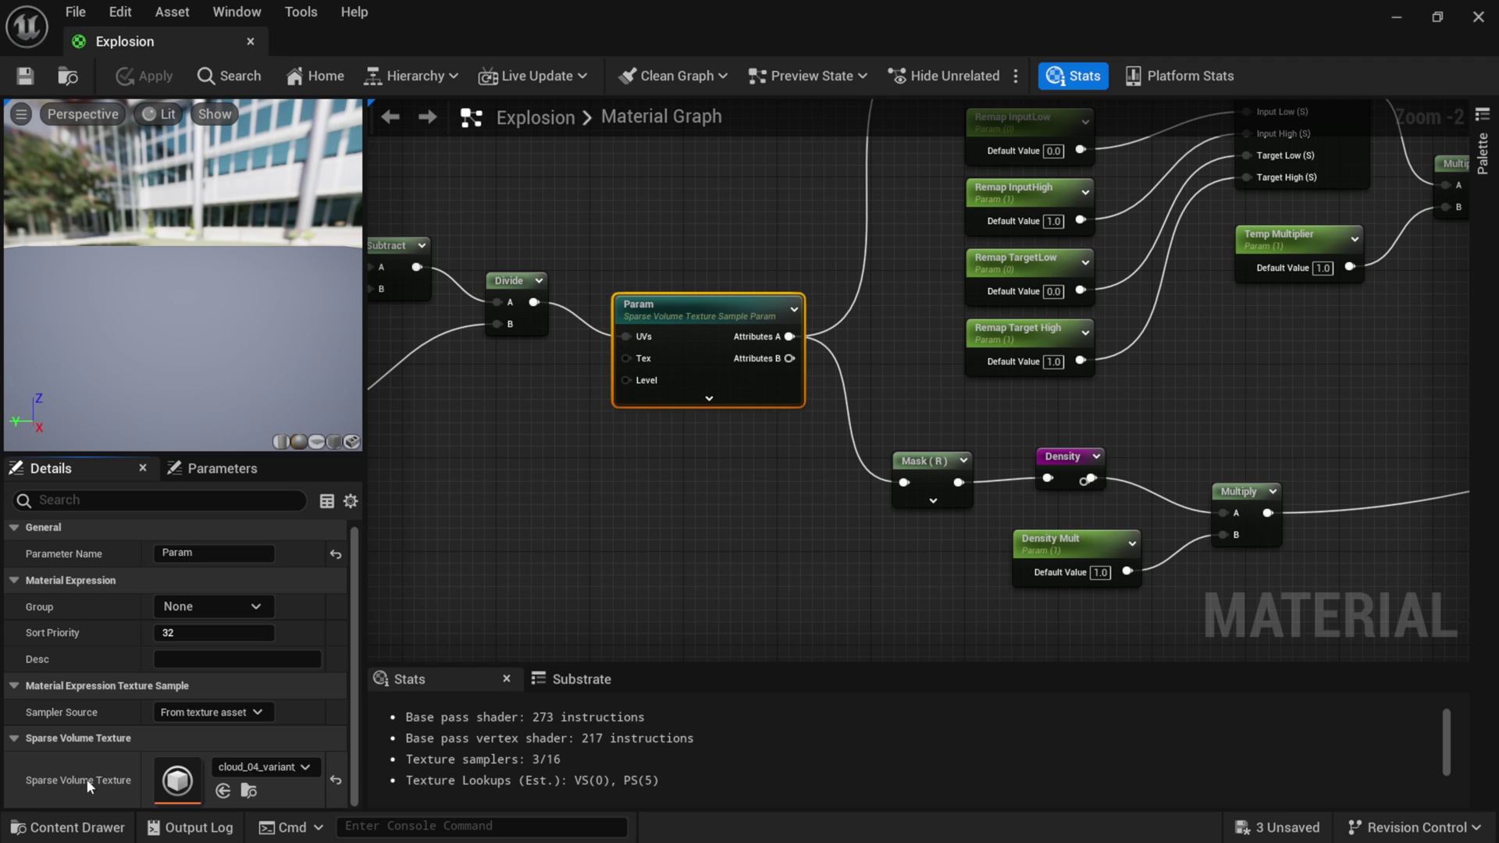
{"action": "left_click", "coordinate": [256, 765]}
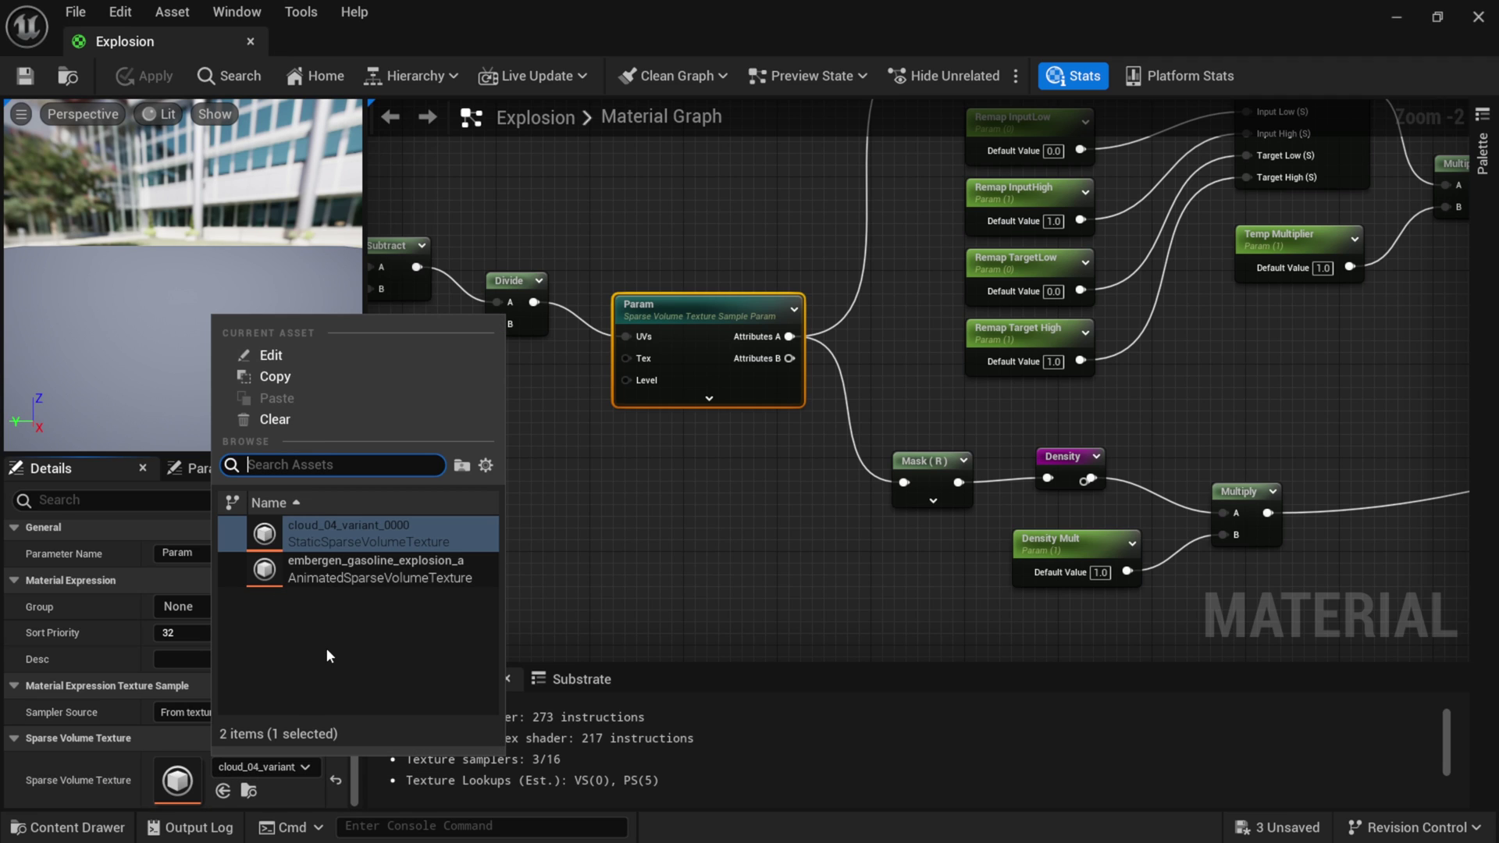
{"action": "mouse_move", "coordinate": [370, 573]}
{"action": "left_click", "coordinate": [415, 573]}
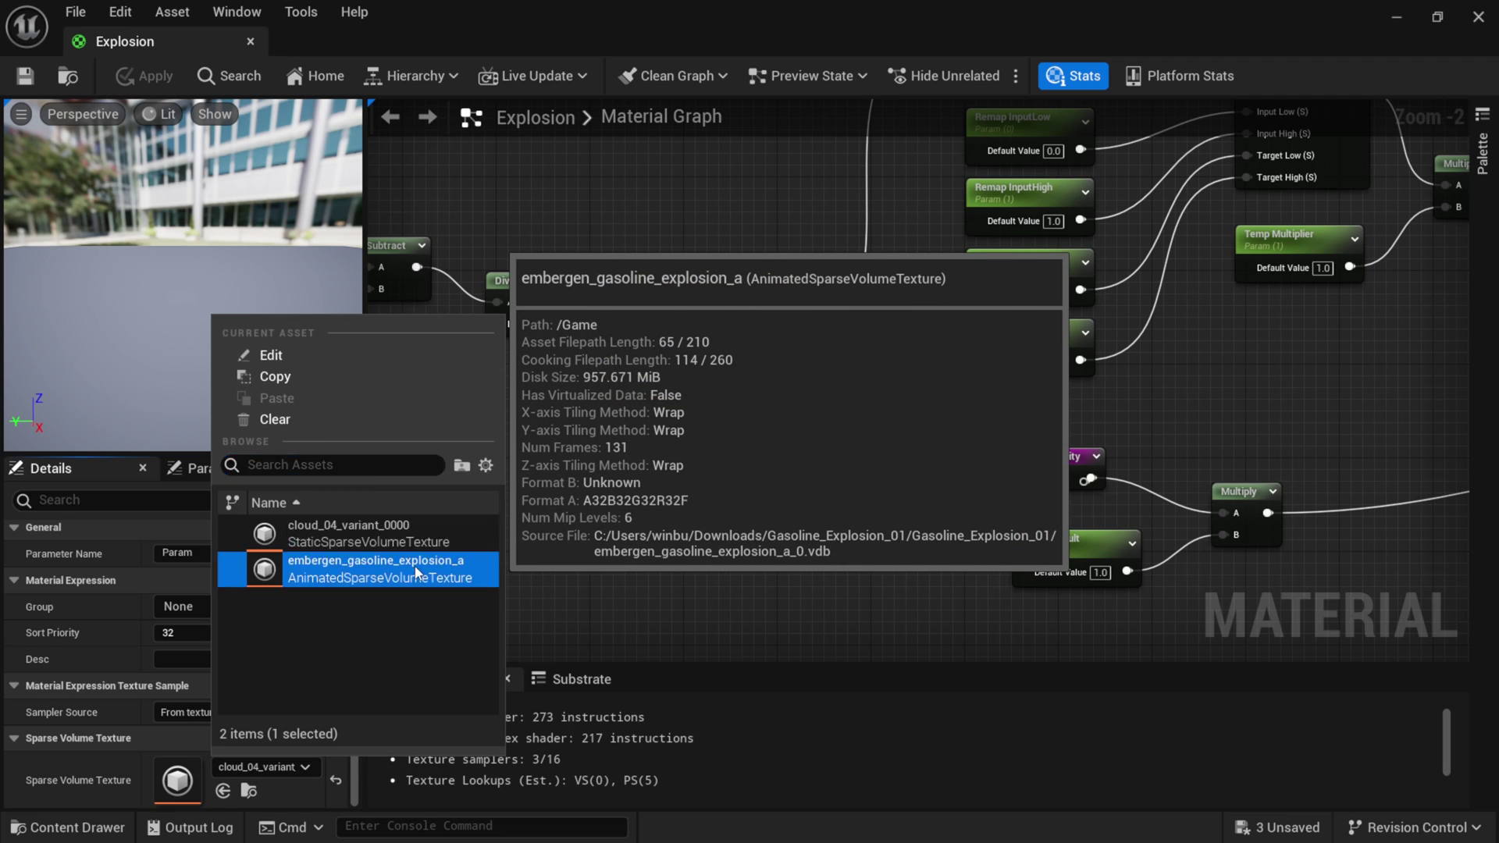
{"action": "left_click", "coordinate": [24, 78]}
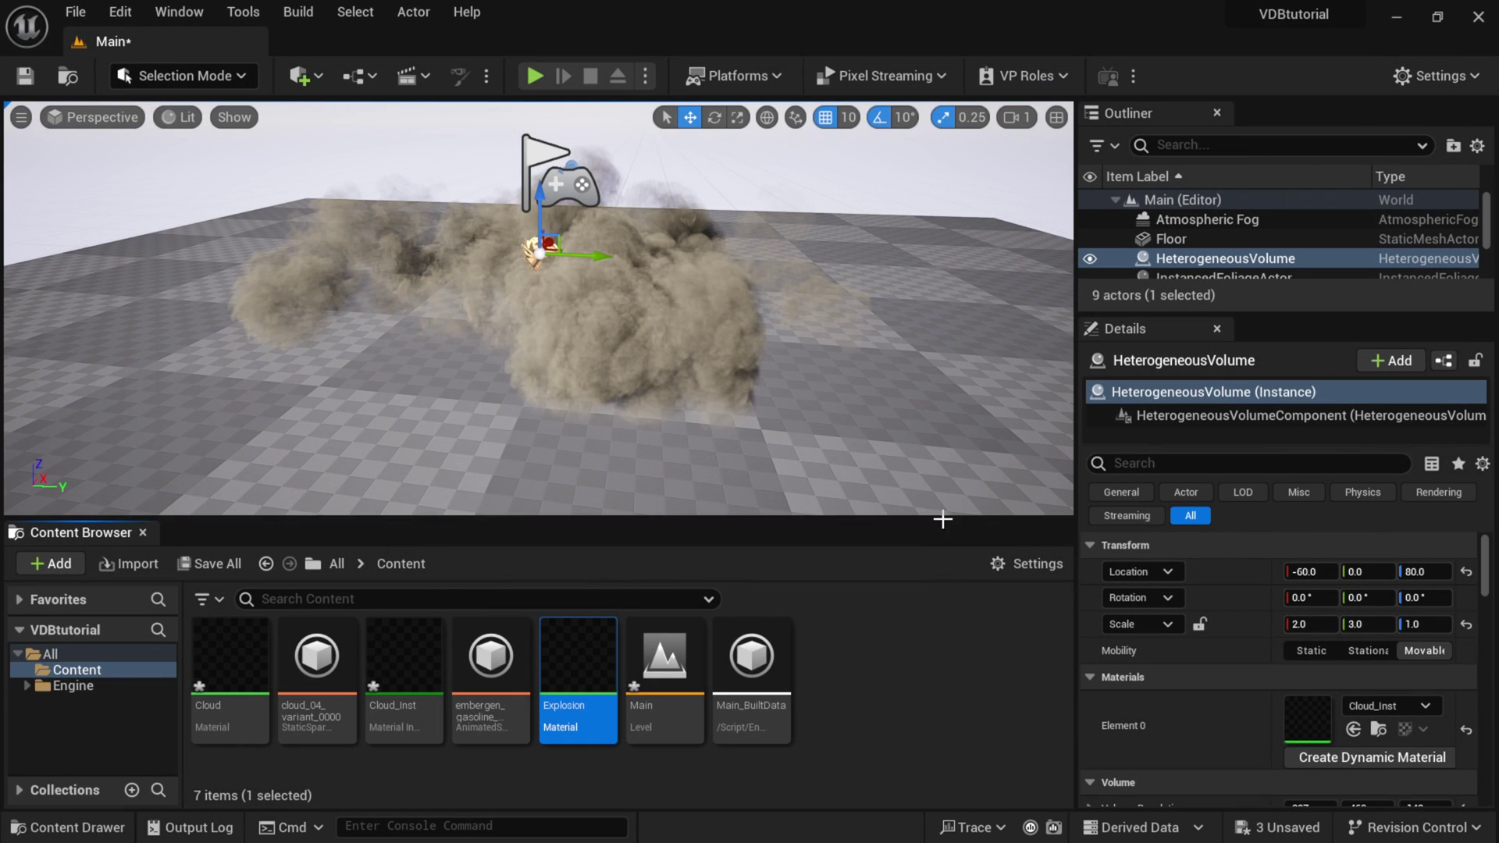
Create and save an Explosion_Inst instance, then assign it as the volume's material.
{"action": "right_click", "coordinate": [576, 673]}
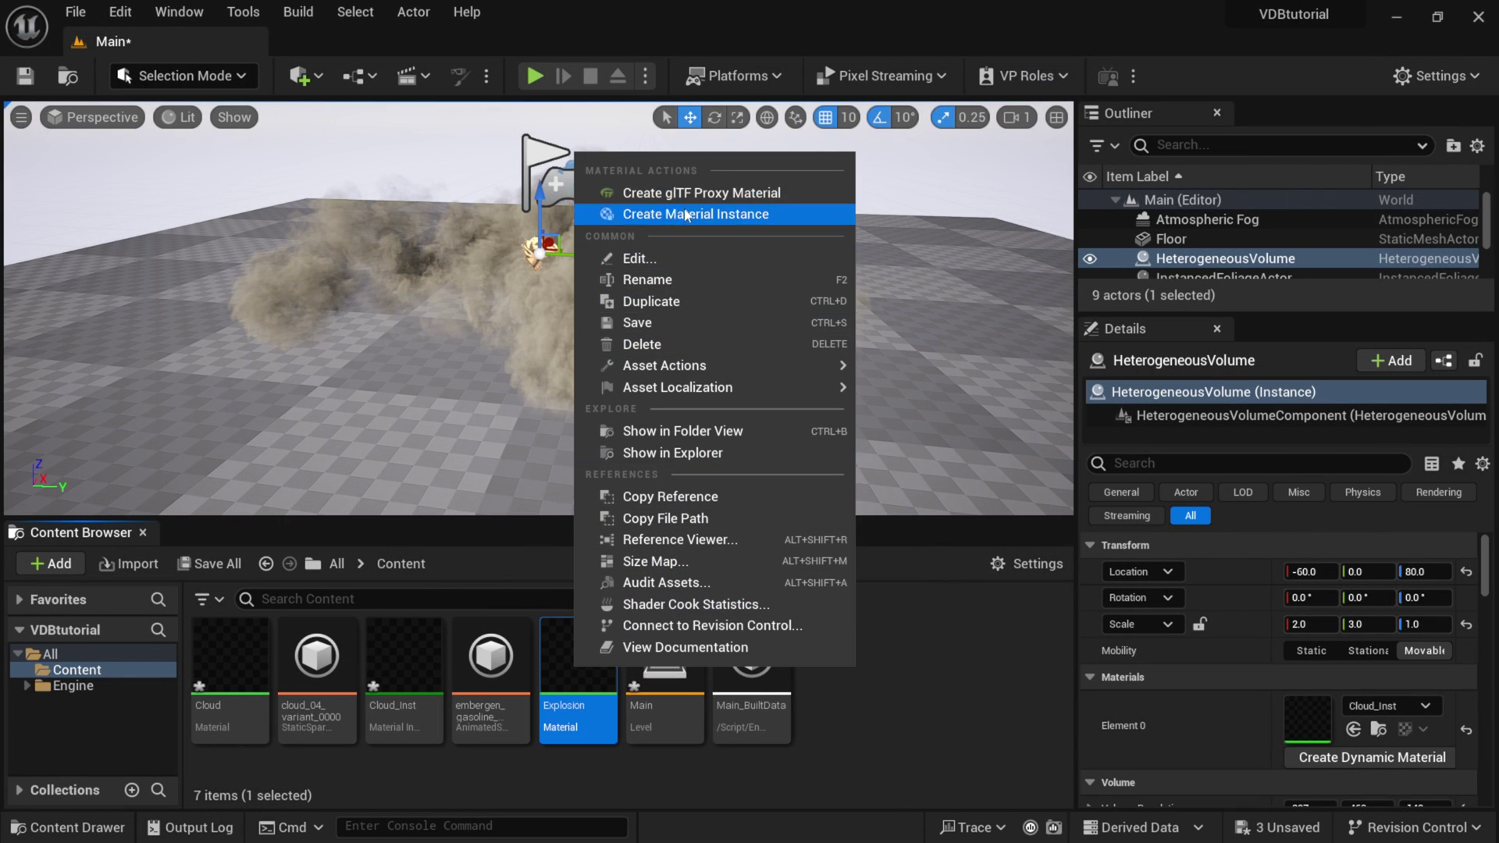
{"action": "left_click", "coordinate": [734, 222]}
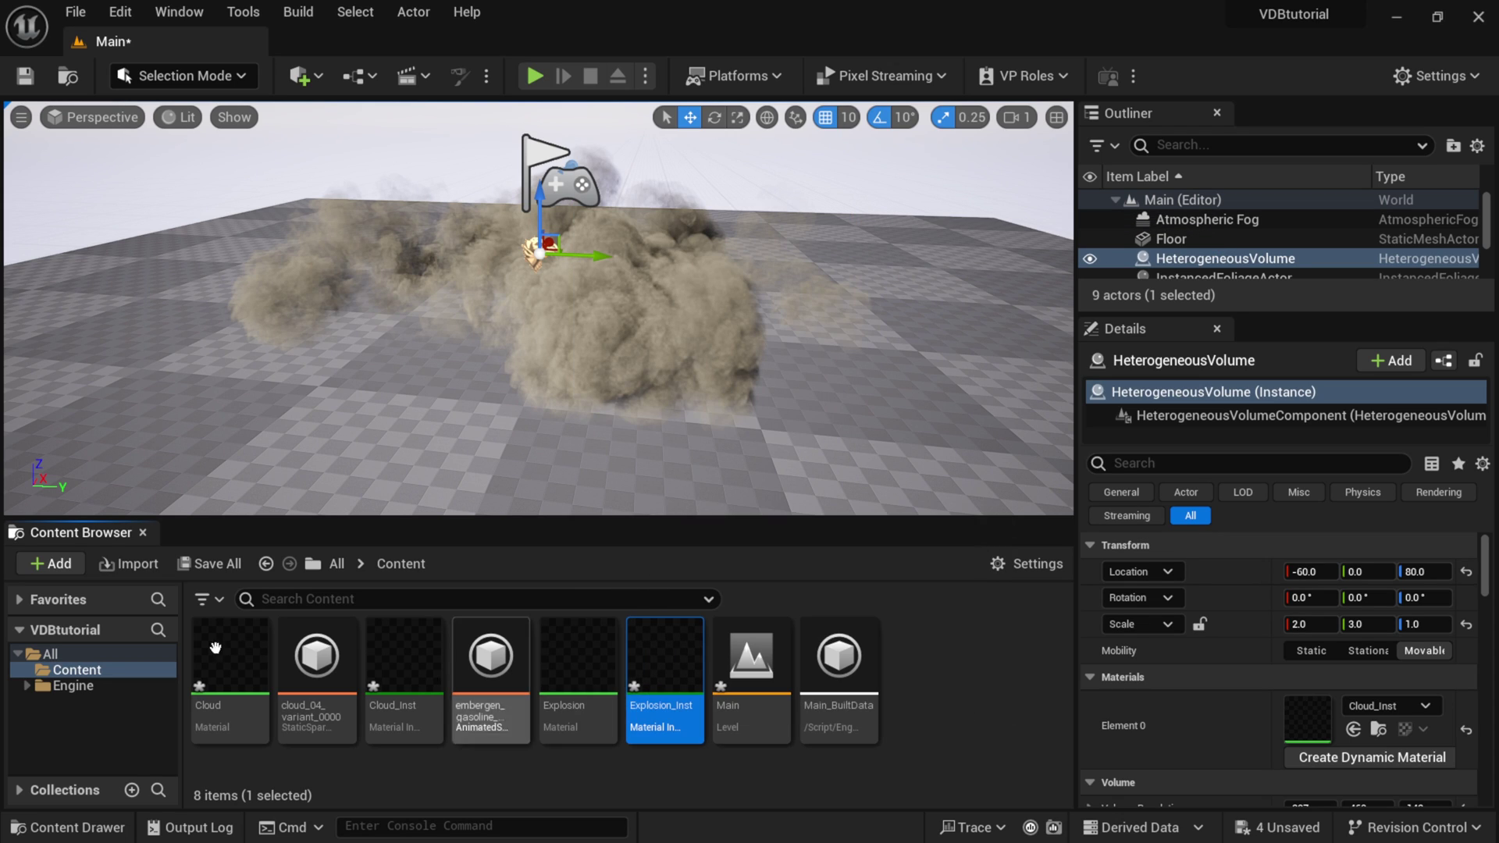
{"action": "left_click", "coordinate": [210, 564]}
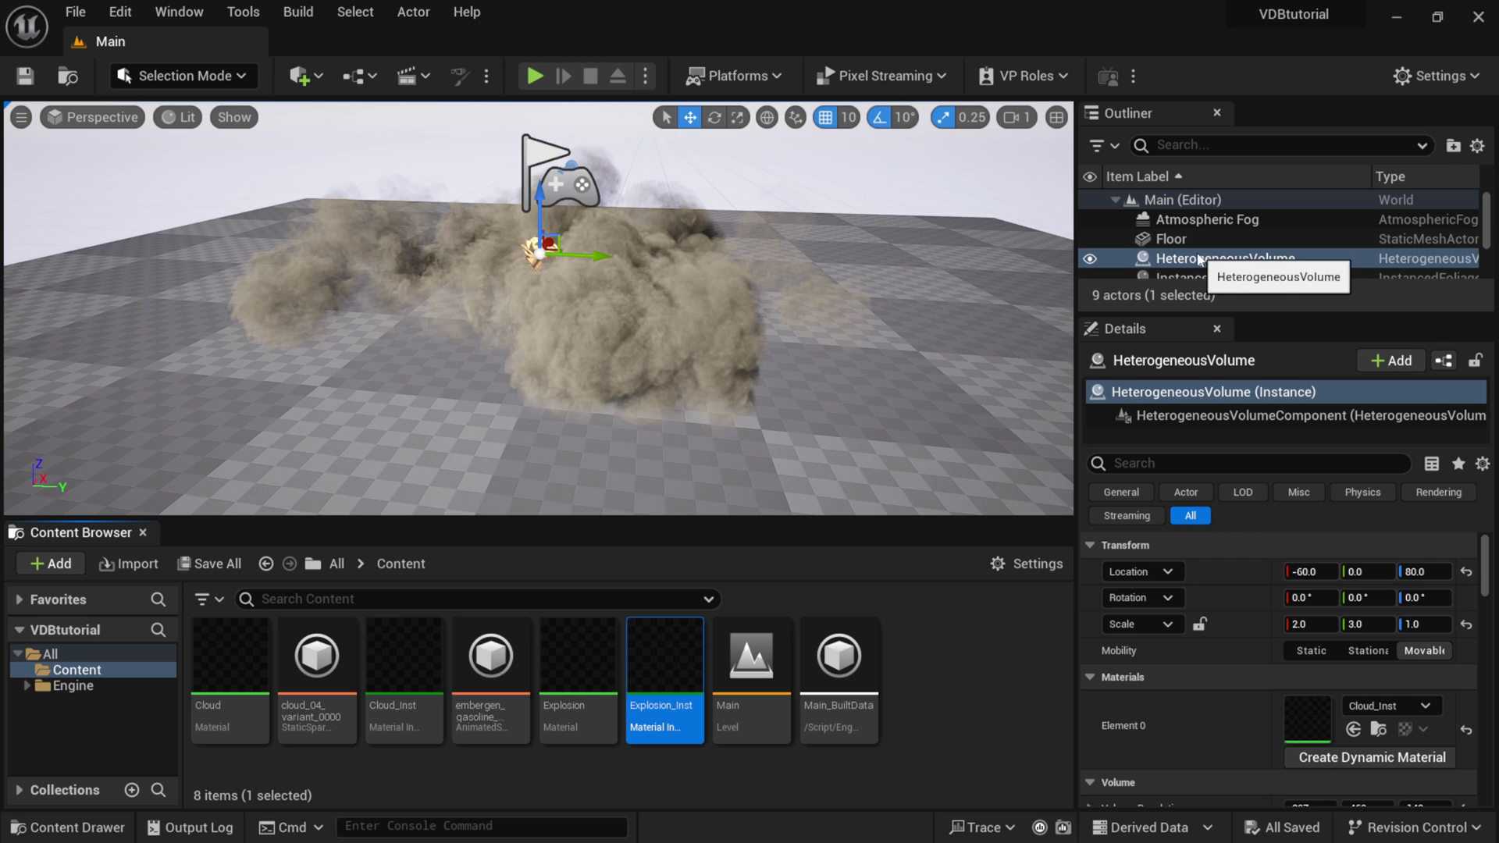
{"action": "left_click_drag", "start_coordinate": [679, 666], "coordinate": [1312, 714]}
Open Explosion_Inst in a floating editor window moved aside over the level.
{"action": "double_click", "coordinate": [690, 668]}
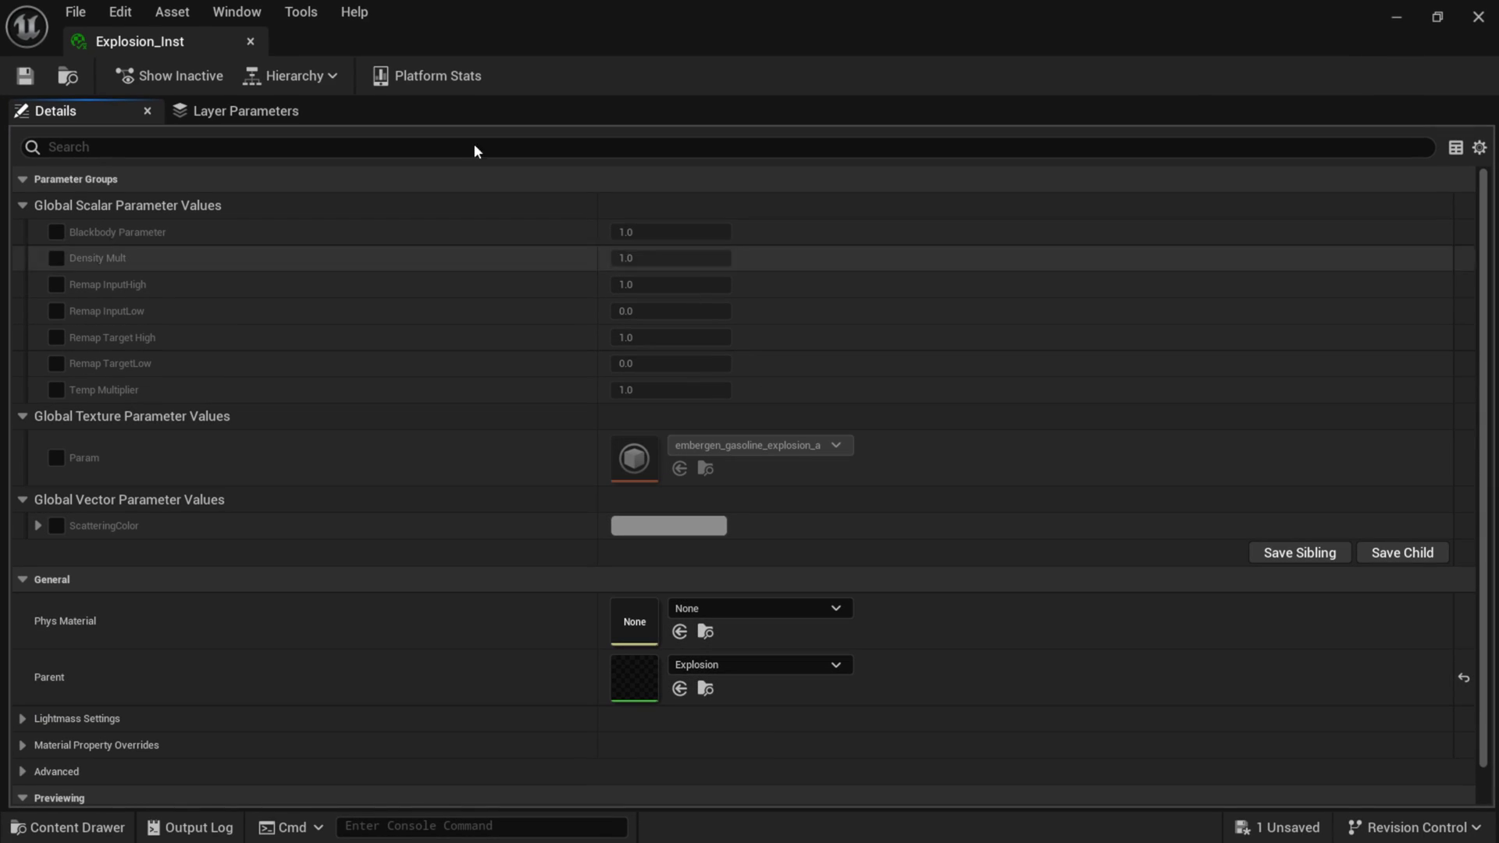
{"action": "left_click", "coordinate": [1438, 18]}
{"action": "left_click_drag", "start_coordinate": [953, 118], "coordinate": [1182, 120]}
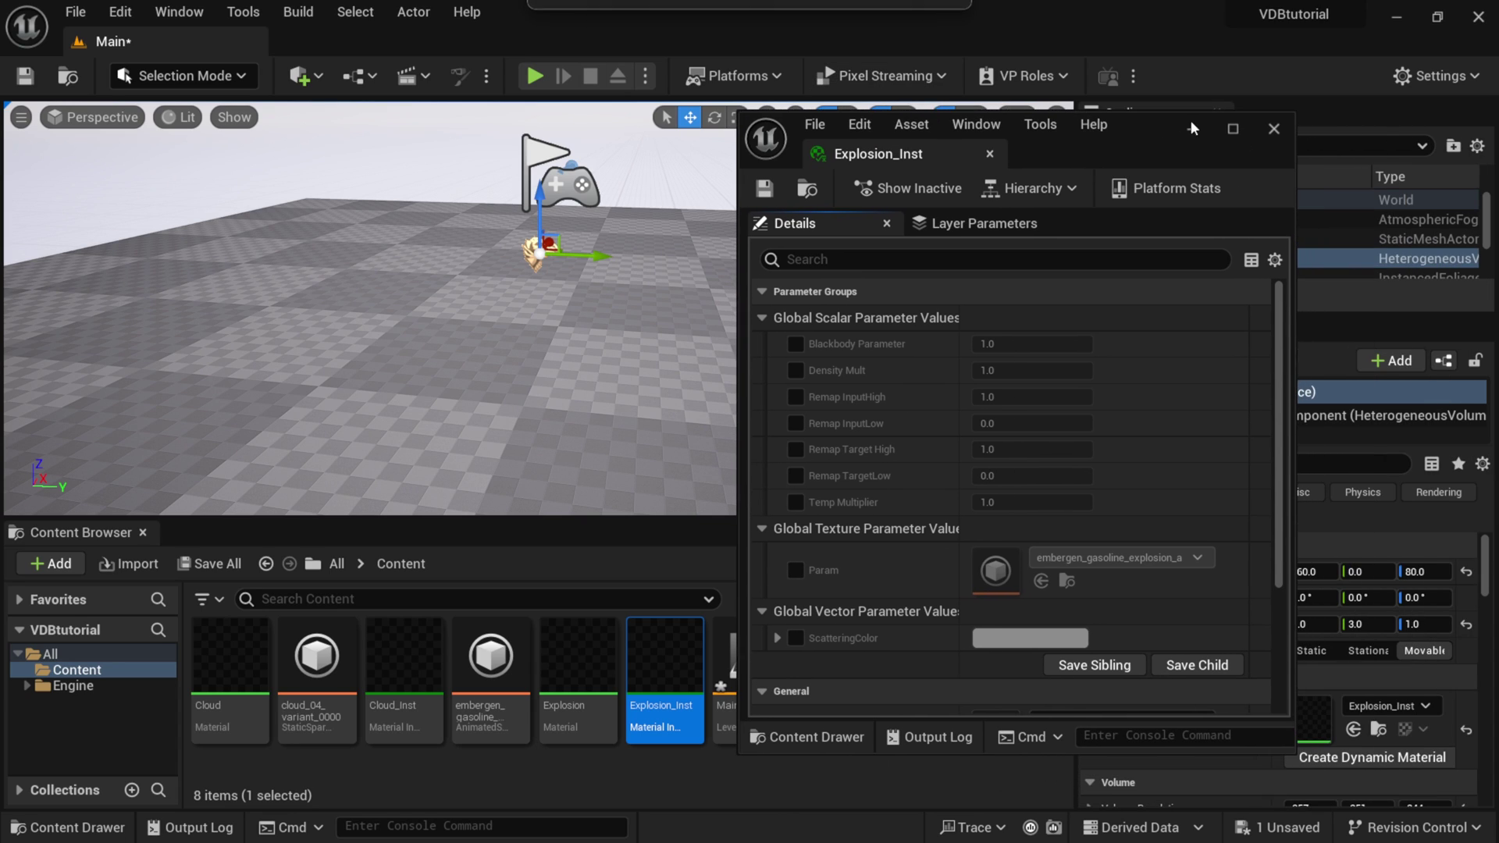
Select the HeterogeneousVolume and enable Animate.
{"action": "left_click", "coordinate": [1189, 123]}
{"action": "left_click", "coordinate": [1250, 265]}
{"action": "left_click_drag", "start_coordinate": [1486, 561], "coordinate": [1437, 591]}
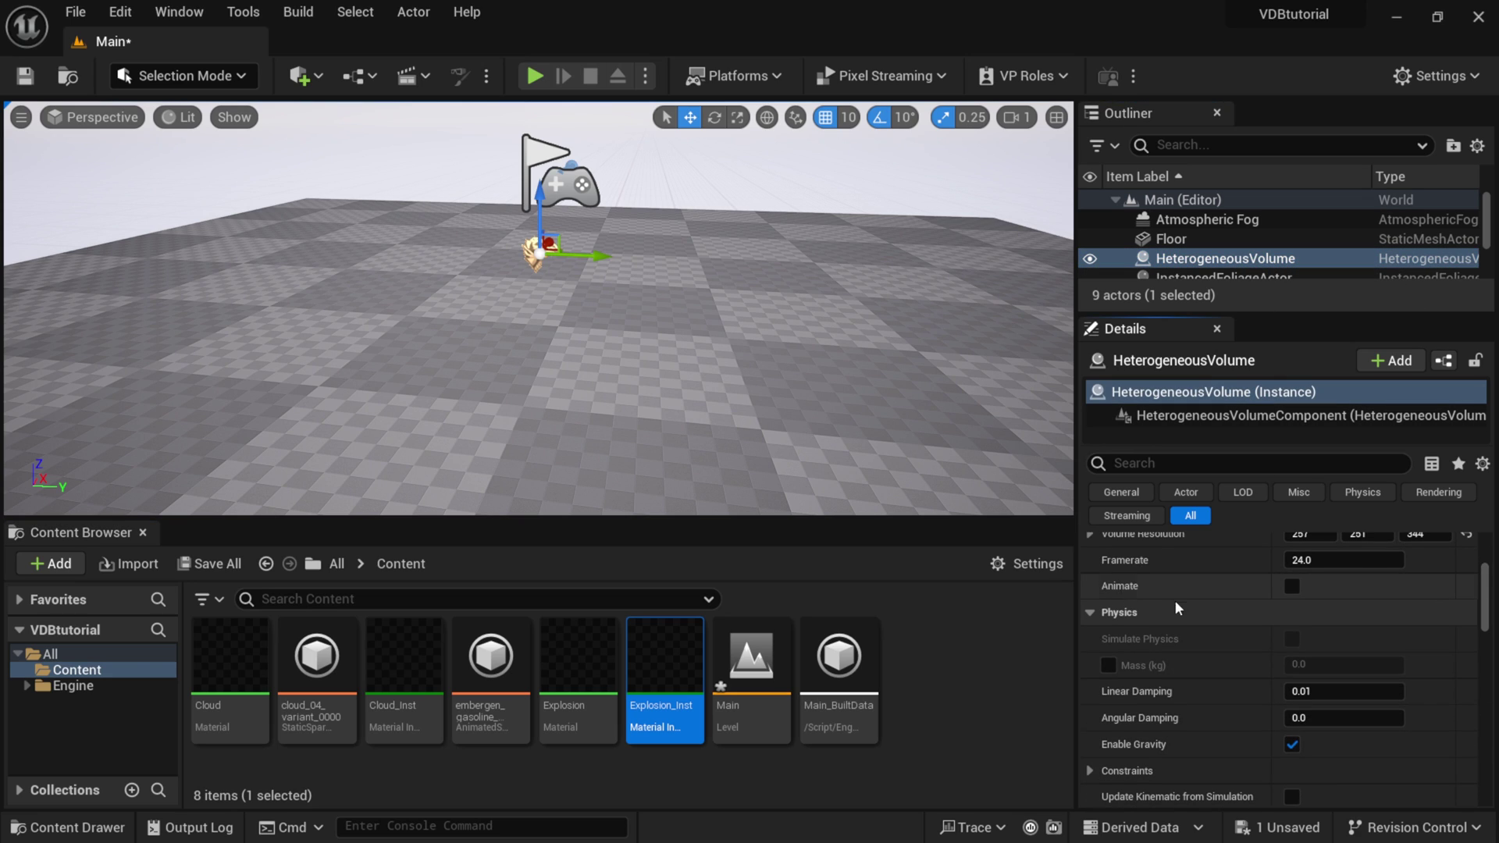
{"action": "scroll", "coordinate": [1179, 605], "scroll_direction": "up", "scroll_amount": 3}
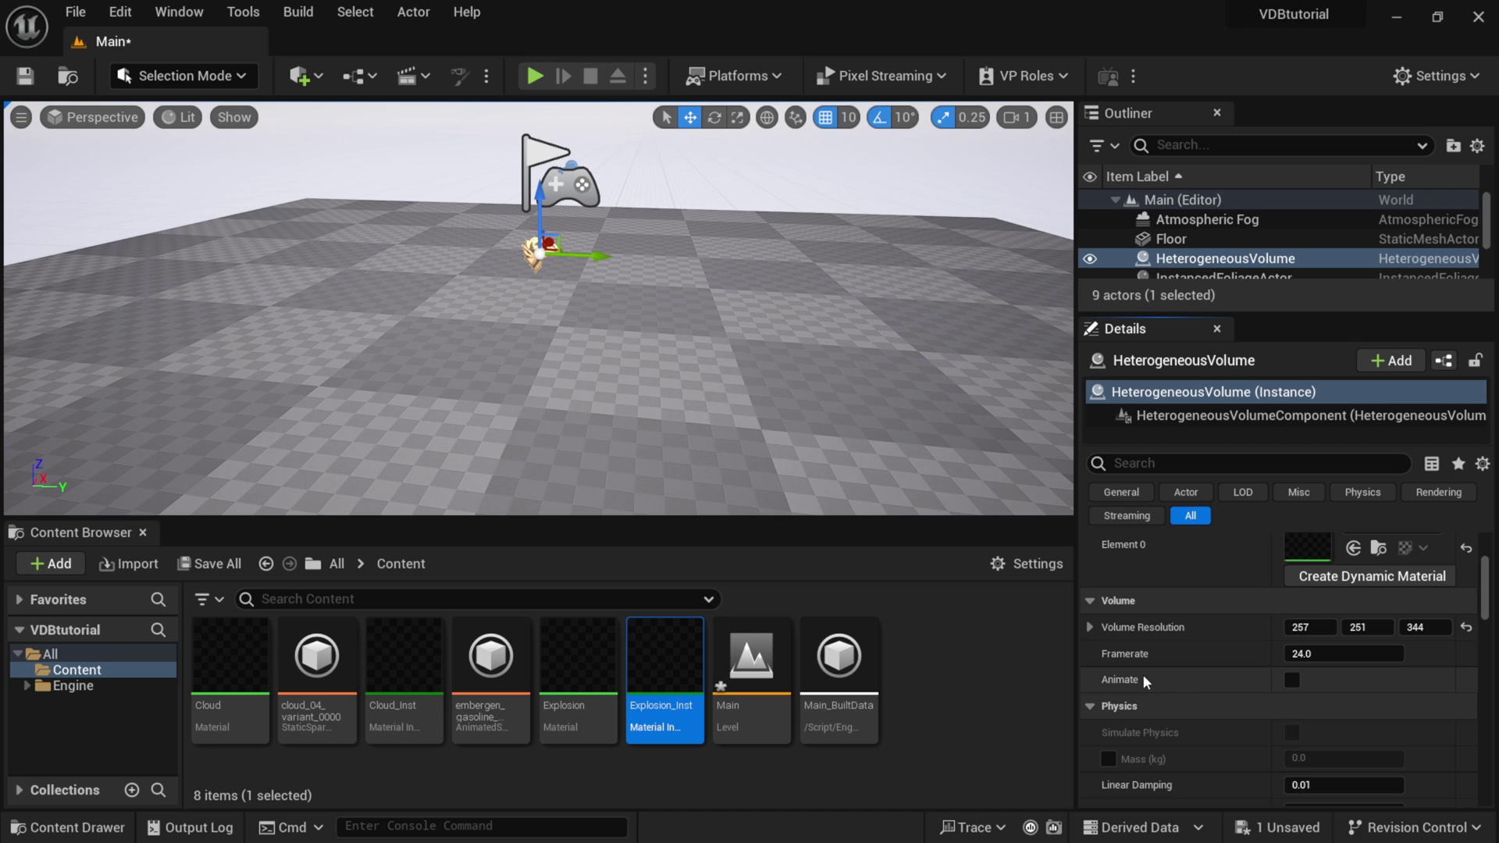
{"action": "left_click", "coordinate": [1293, 680]}
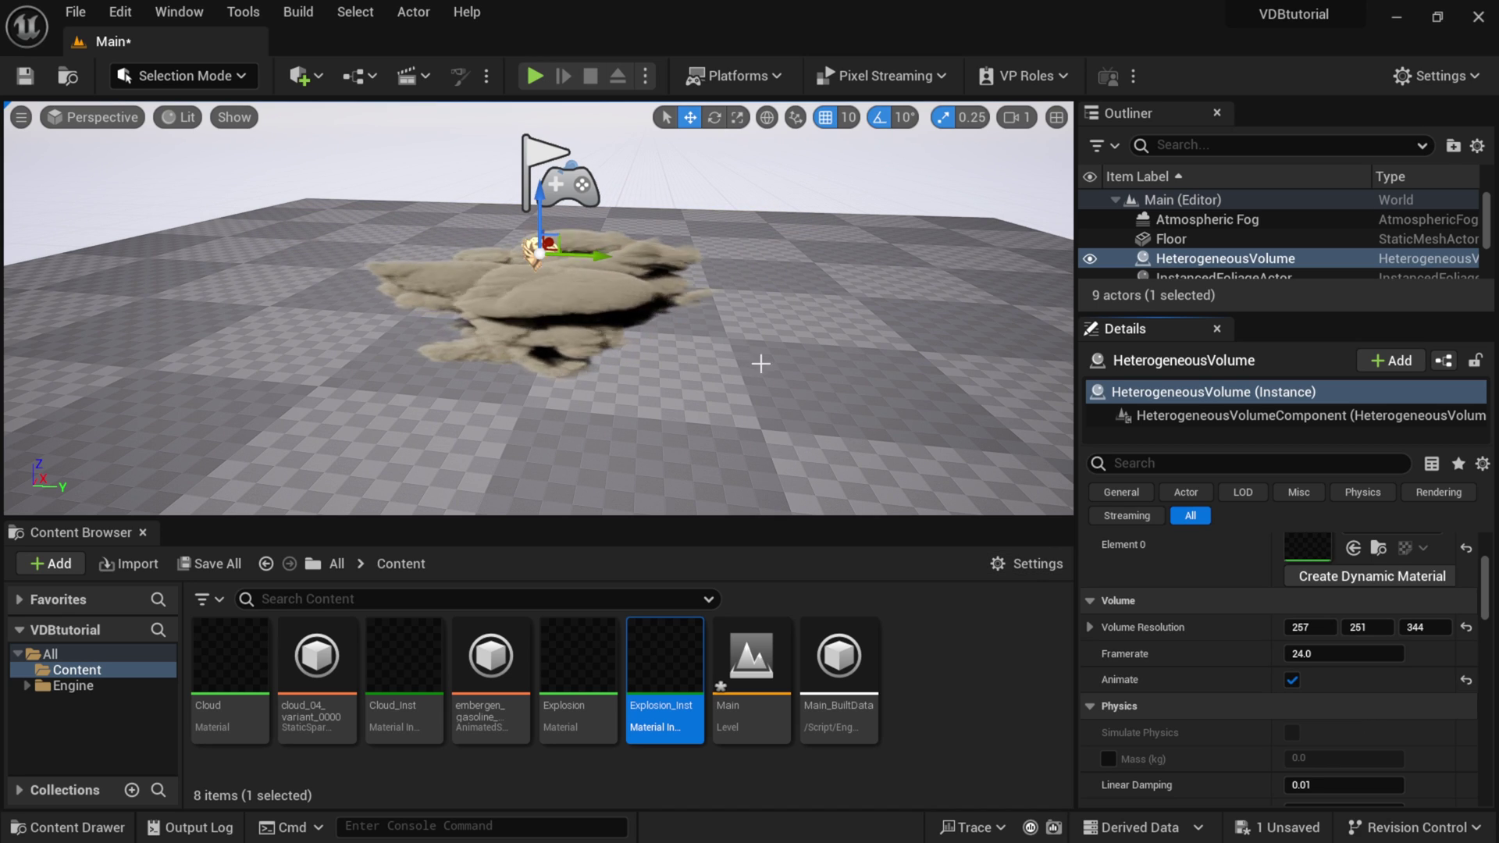
Reset the volume's scale and set it uniformly to 2.0 with the scale lock on.
{"action": "scroll", "coordinate": [1162, 644], "scroll_direction": "up", "scroll_amount": 4}
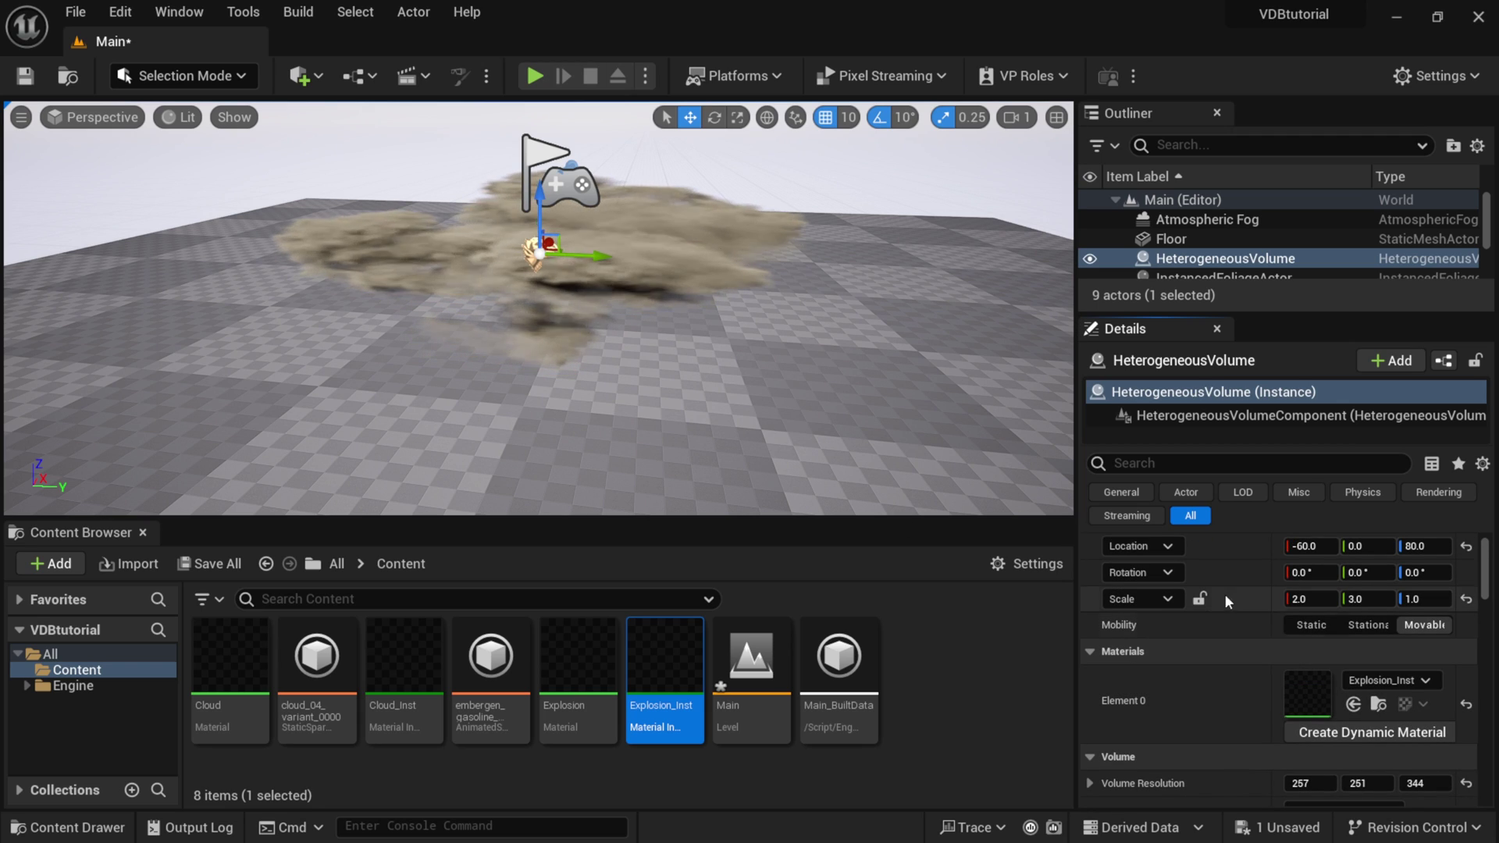
{"action": "left_click", "coordinate": [1467, 606]}
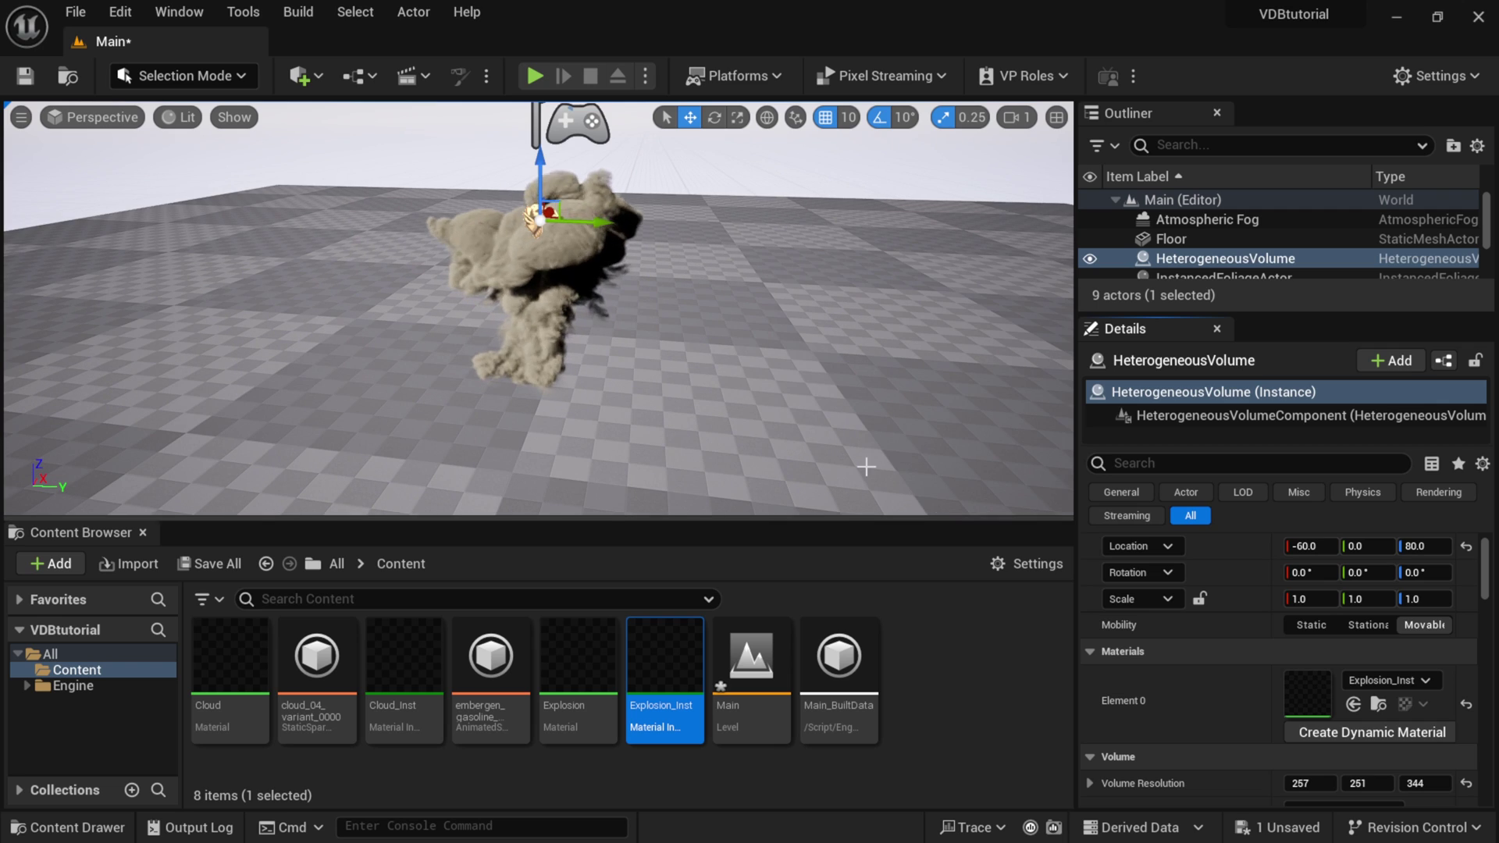
{"action": "left_click", "coordinate": [1199, 599]}
{"action": "mouse_move", "coordinate": [1292, 599]}
{"action": "left_mouse_down"}
{"action": "mouse_move", "coordinate": [1328, 599]}
{"action": "mouse_move", "coordinate": [1312, 599]}
{"action": "left_mouse_up"}
{"action": "left_click", "coordinate": [1300, 599]}
{"action": "right_click_drag", "start_coordinate": [606, 369], "coordinate": [617, 352]}
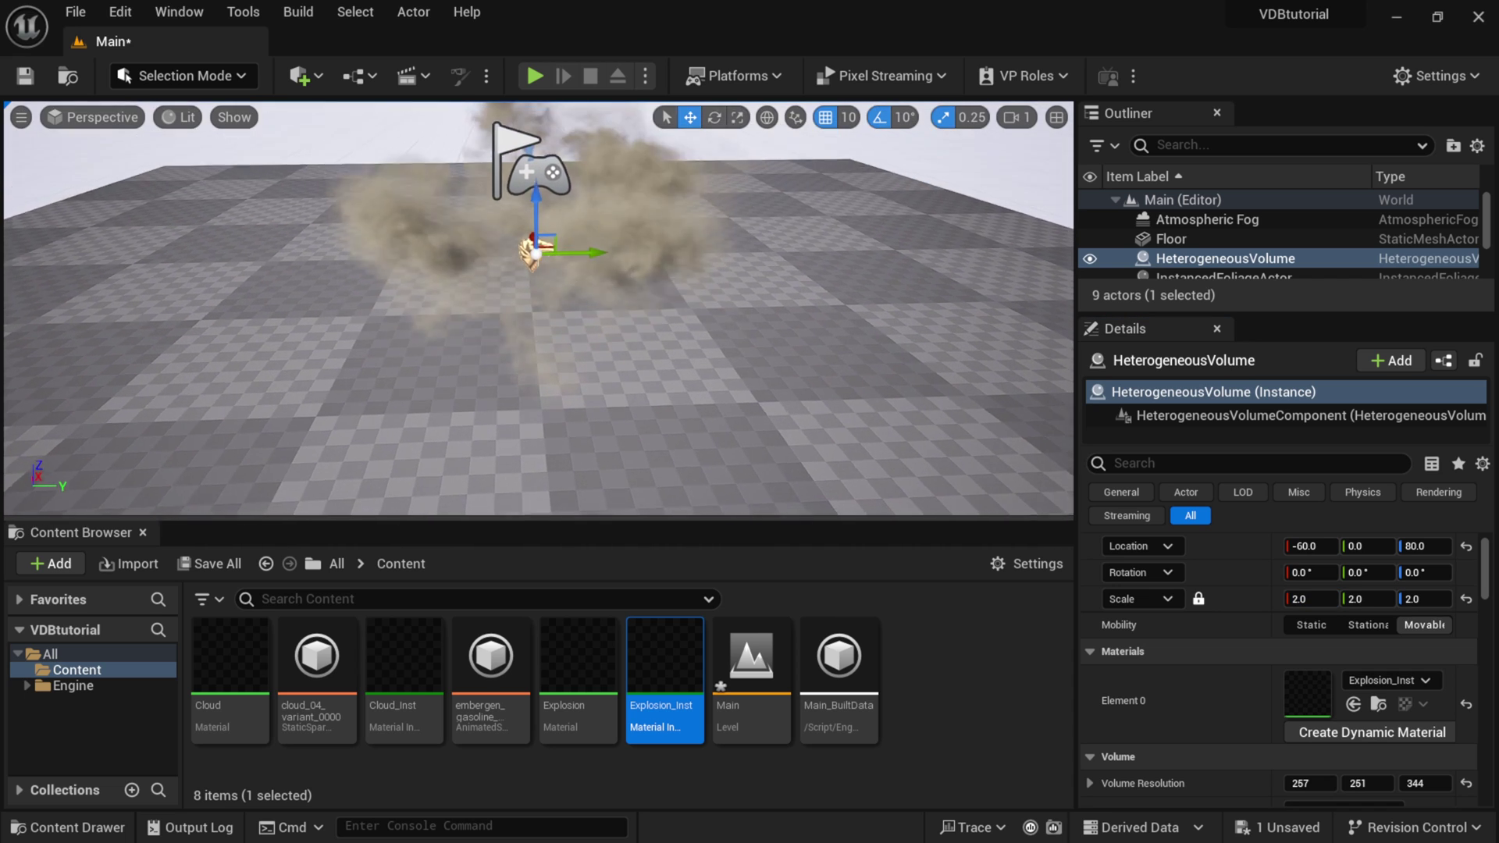
Set the volume's Framerate to 30 and reopen the Explosion_Inst instance.
{"action": "scroll", "coordinate": [1201, 667], "scroll_direction": "down", "scroll_amount": 3}
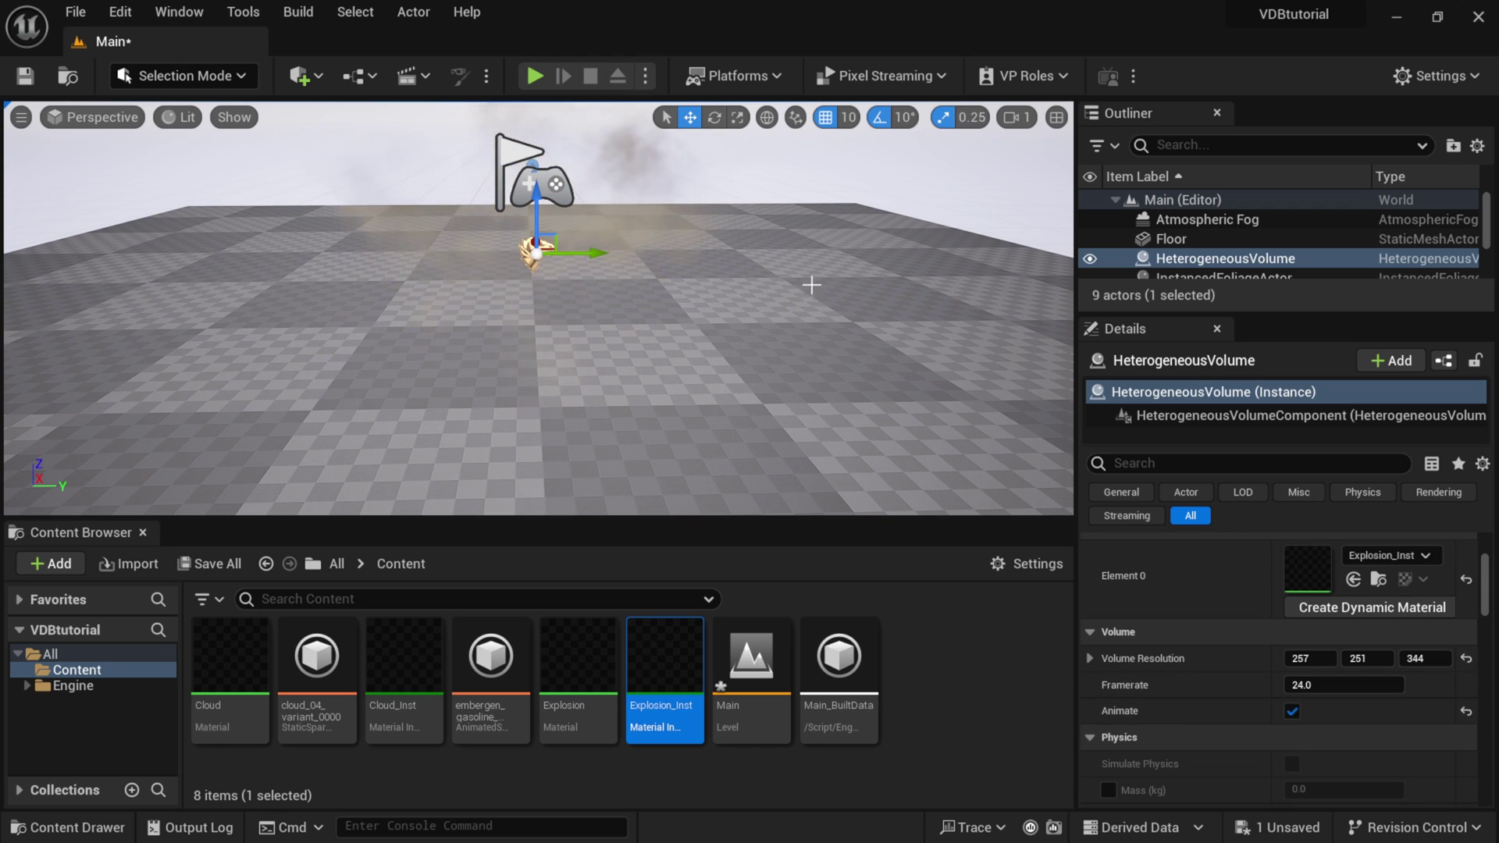
{"action": "left_click", "coordinate": [1318, 692]}
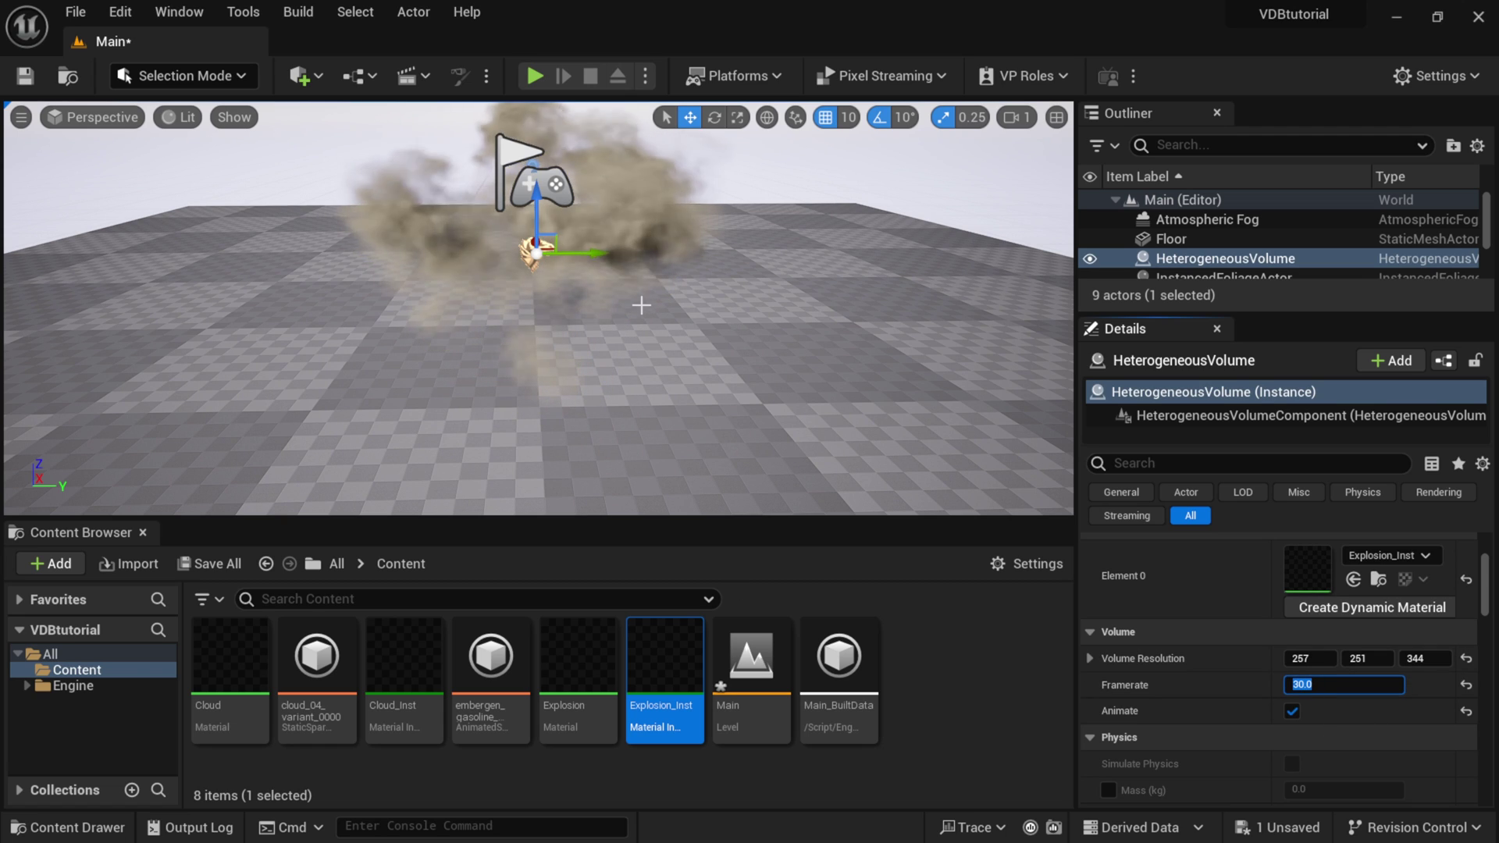
{"action": "left_click_drag", "start_coordinate": [651, 304], "coordinate": [672, 288], "text": "alt"}
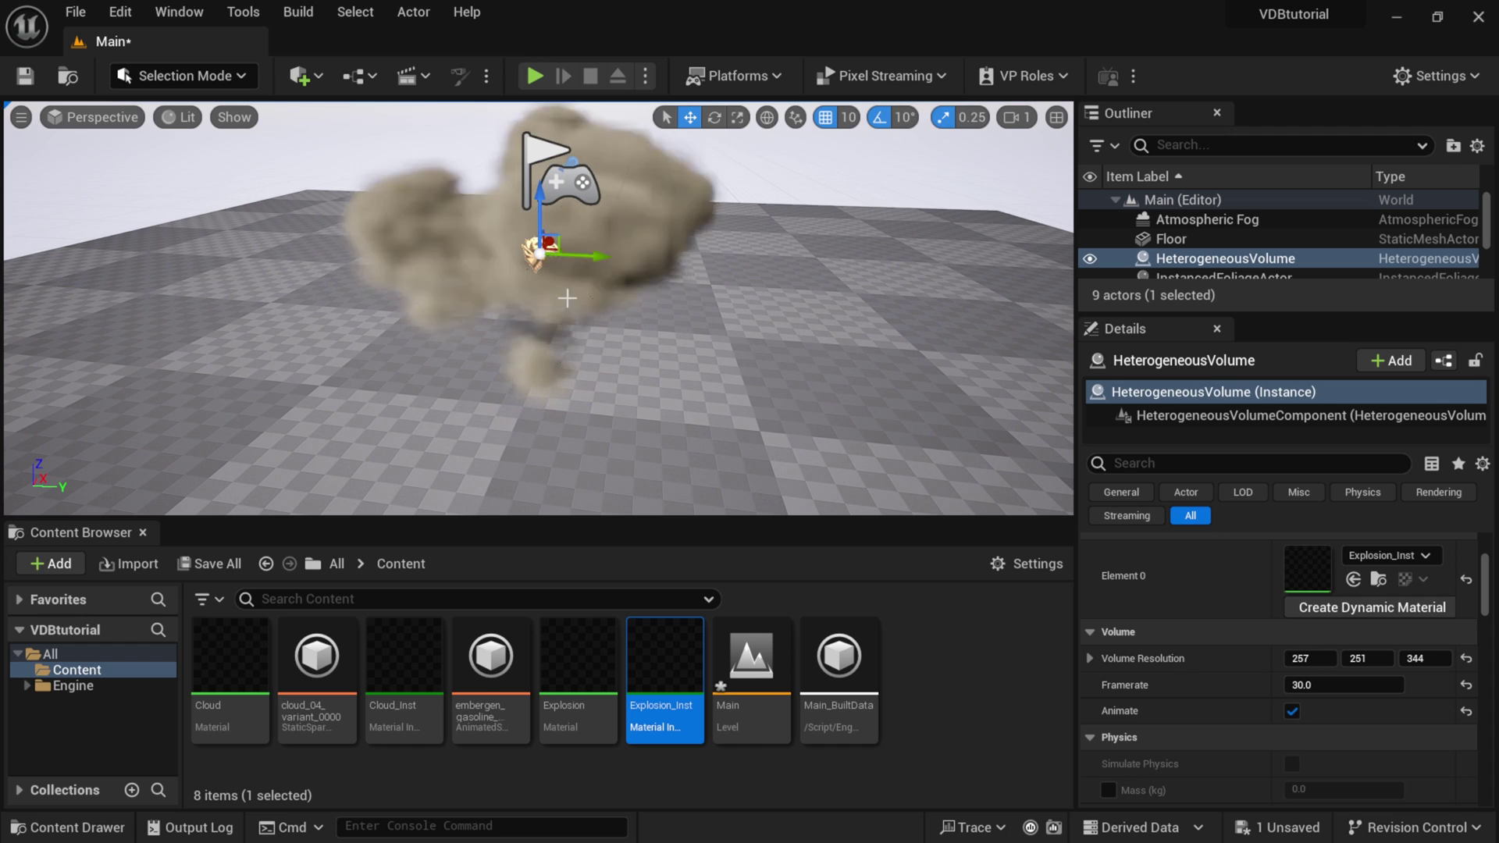
{"action": "double_click", "coordinate": [664, 663]}
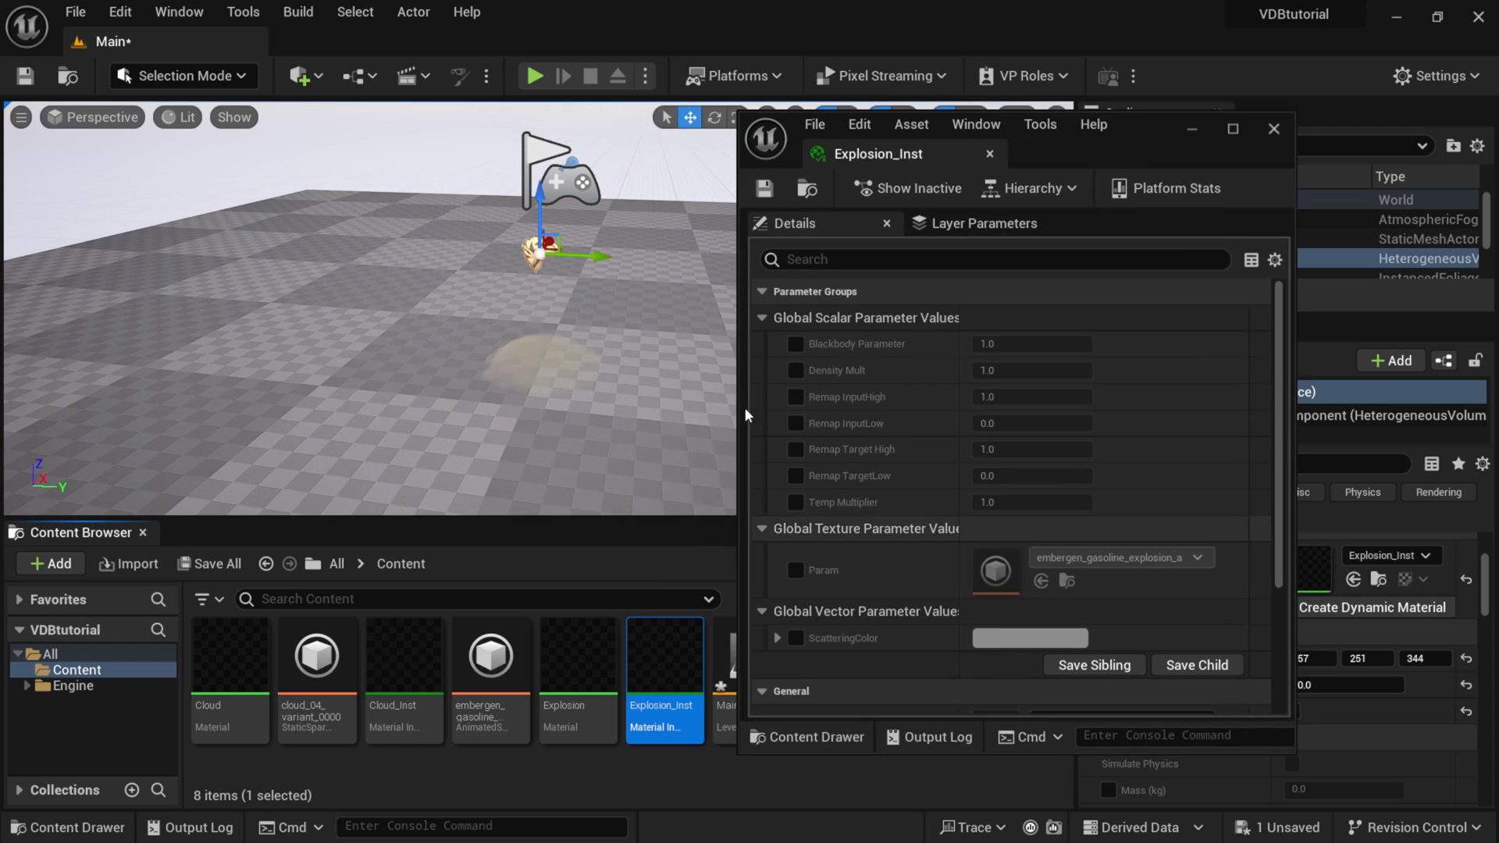
Override Explosion_Inst's Blackbody Parameter to 10 and Temp Multiplier to 5000.
{"action": "left_click", "coordinate": [795, 343]}
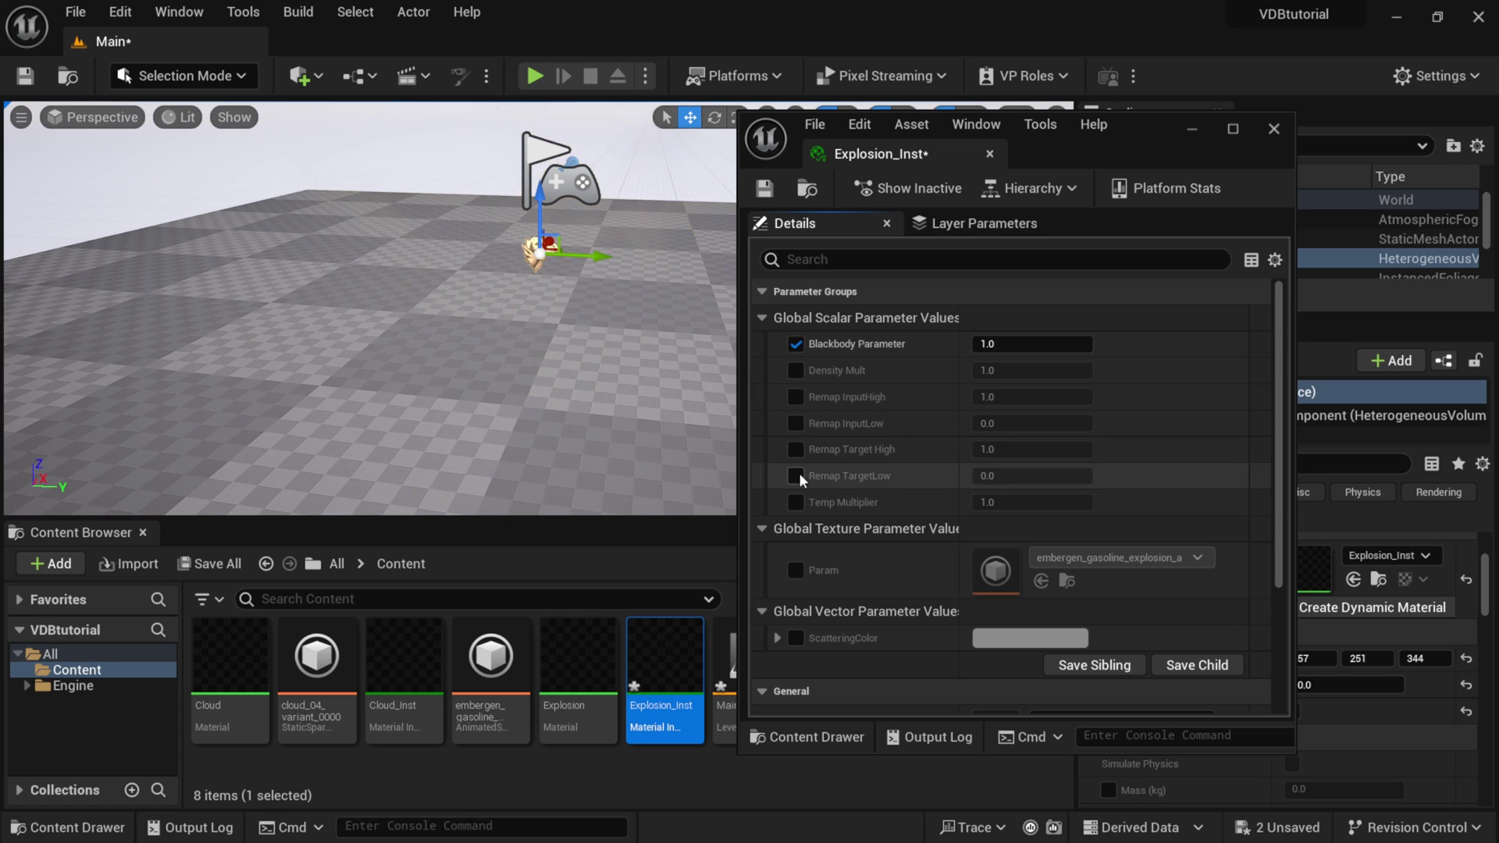
{"action": "left_click", "coordinate": [796, 502]}
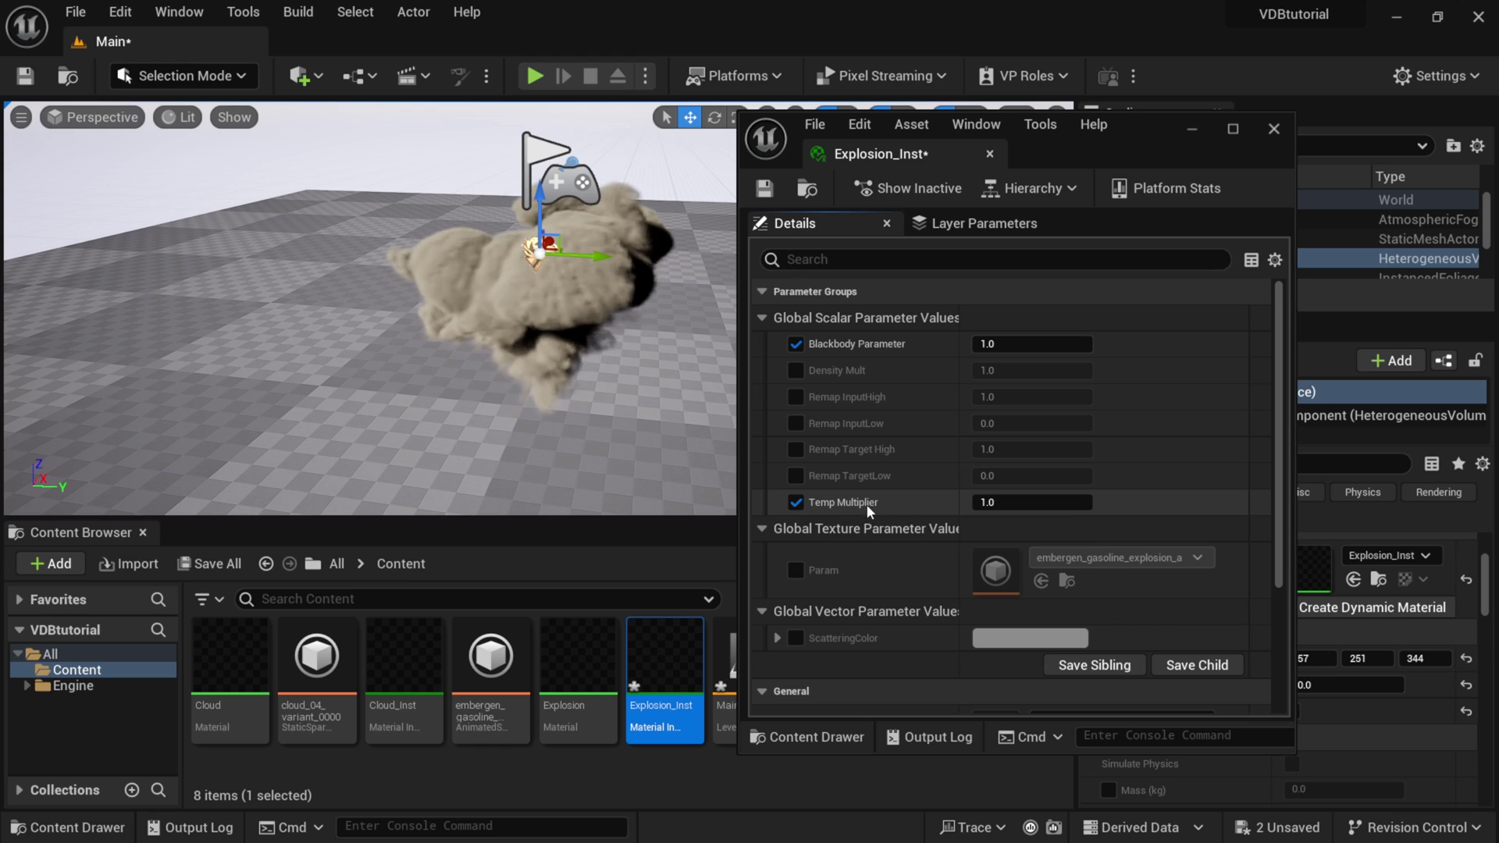
{"action": "left_click", "coordinate": [1003, 502]}
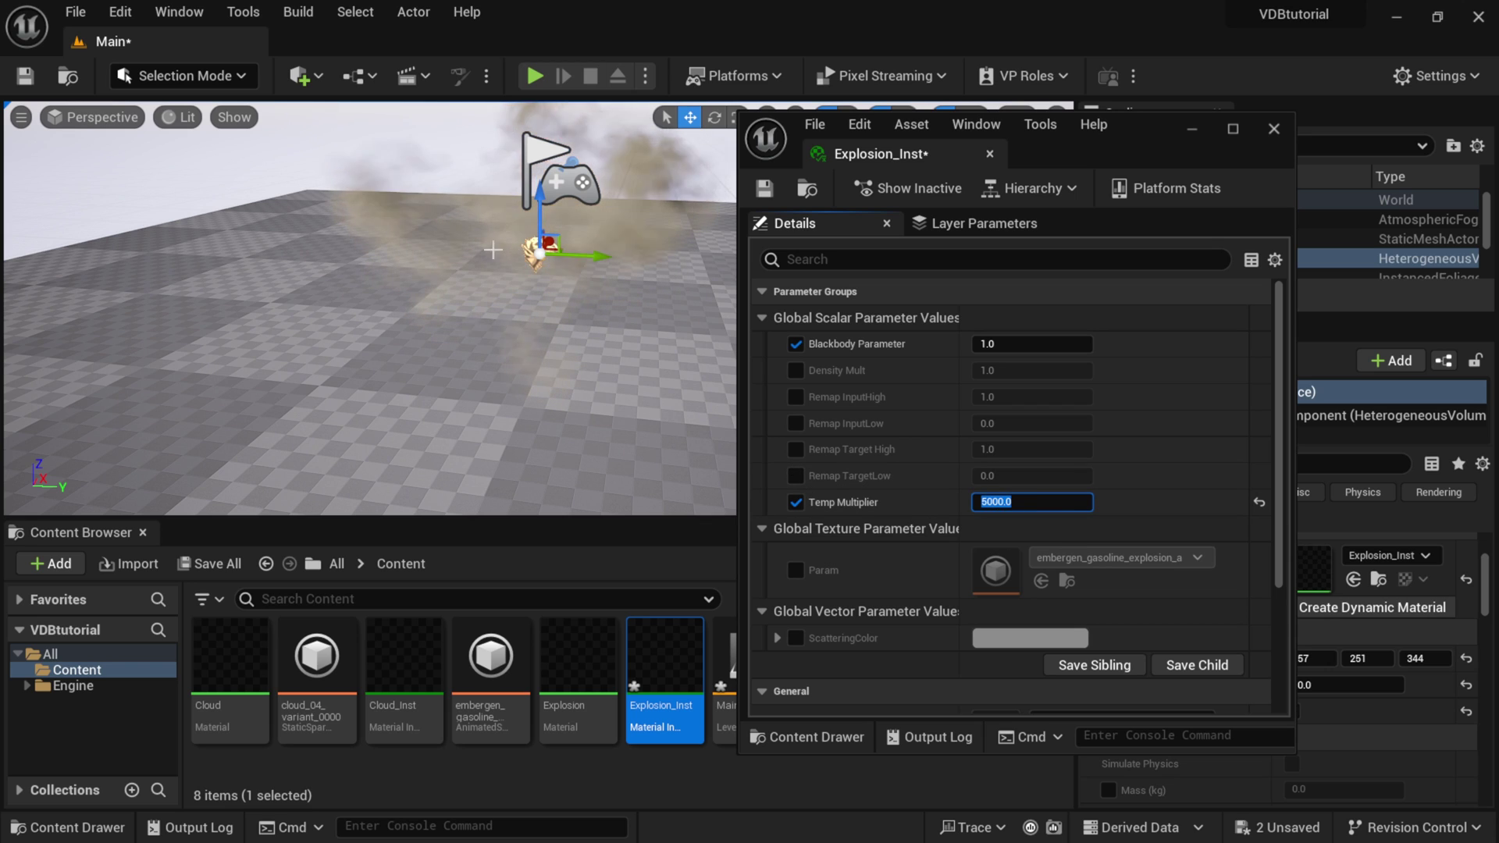
{"action": "left_click", "coordinate": [1019, 345]}
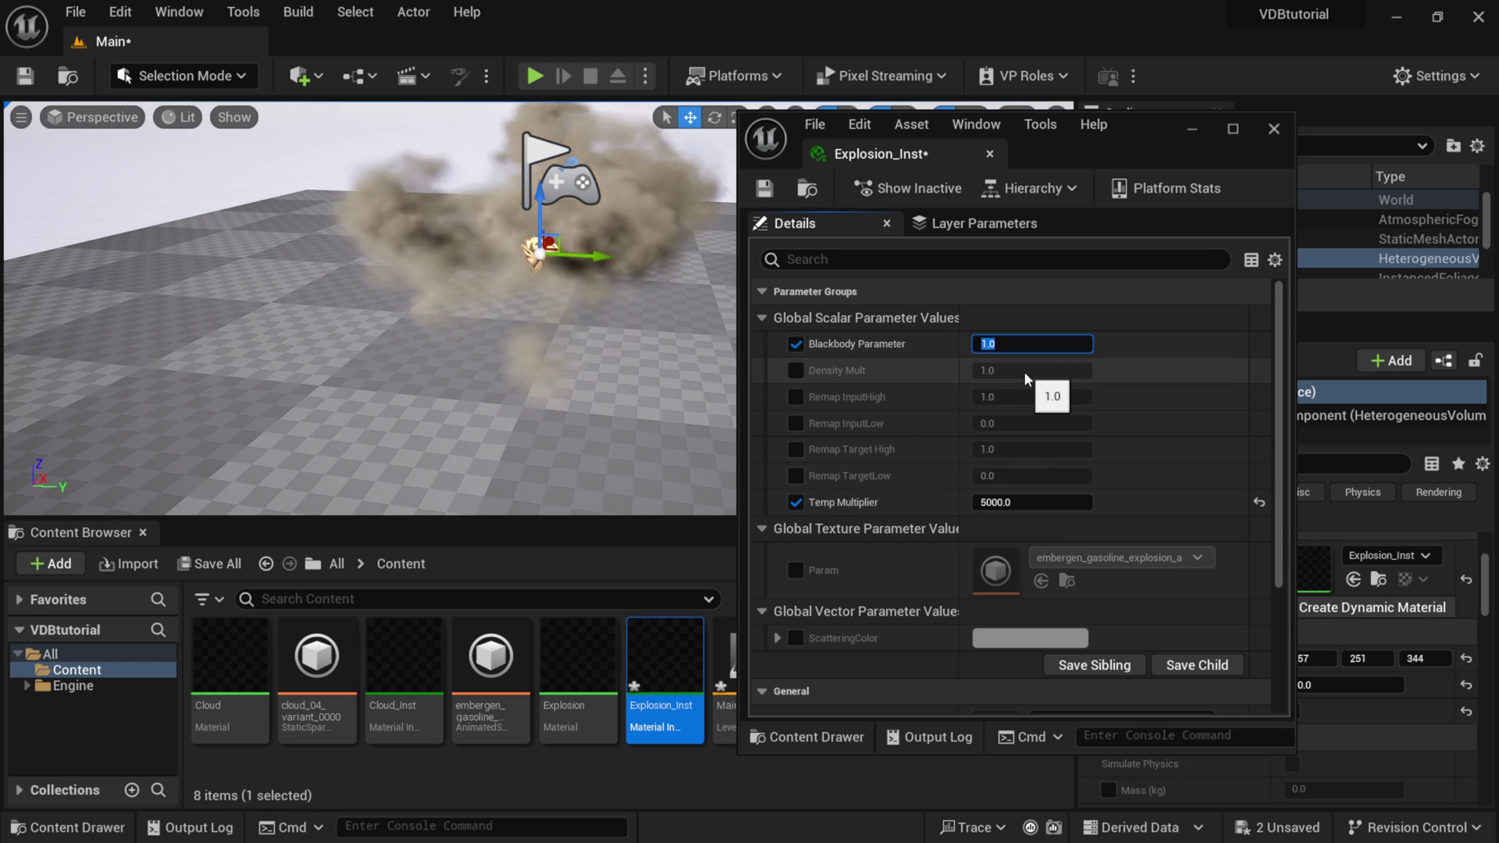
{"action": "type", "text": "10"}
{"action": "key", "text": "Return"}
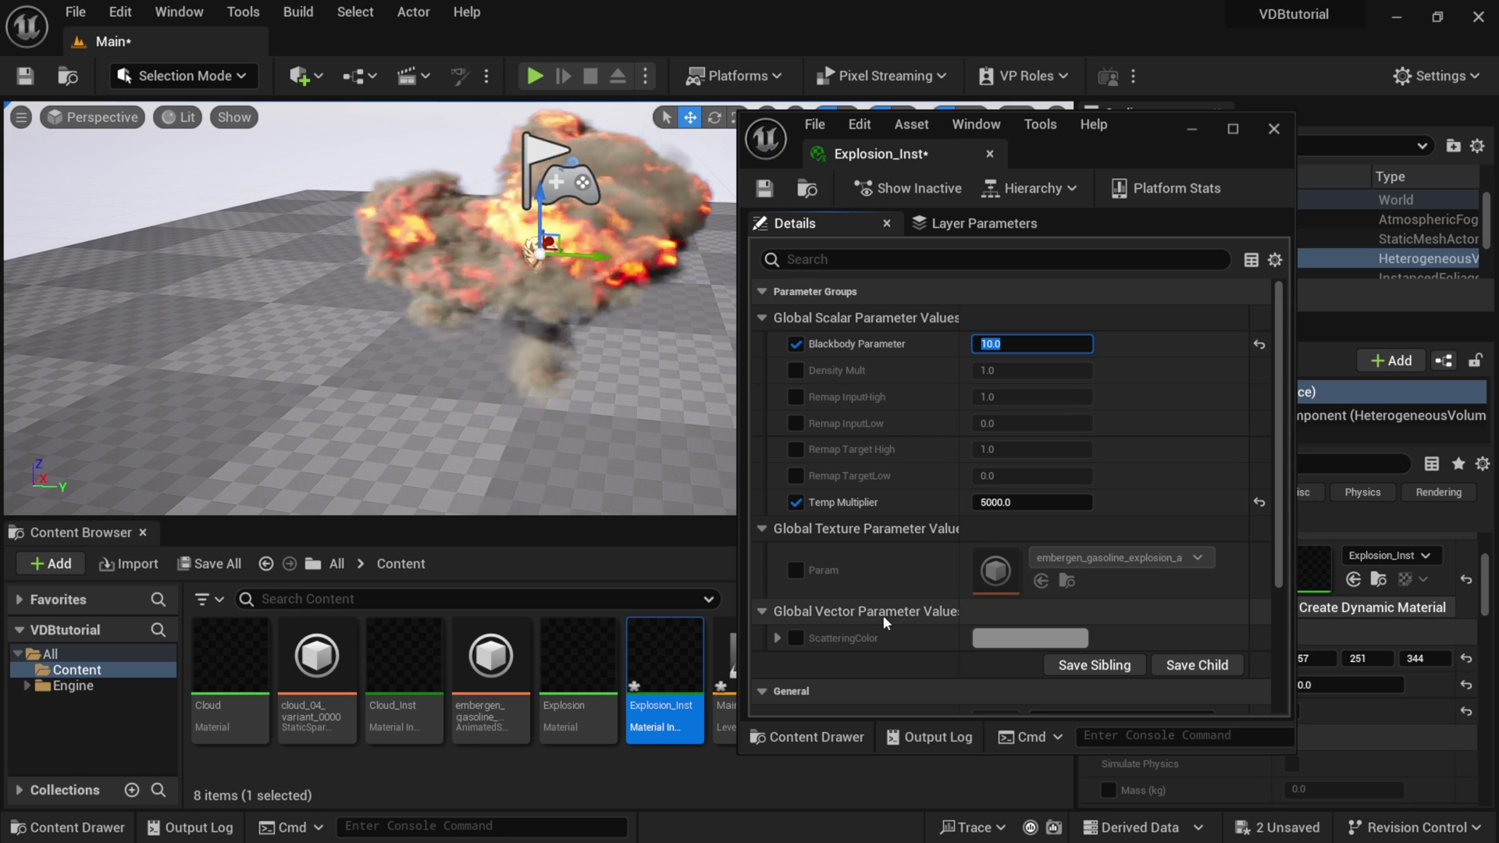
{"action": "scroll", "coordinate": [854, 391], "scroll_direction": "down", "scroll_amount": 3}
{"action": "scroll", "coordinate": [854, 390], "scroll_direction": "down", "scroll_amount": 1}
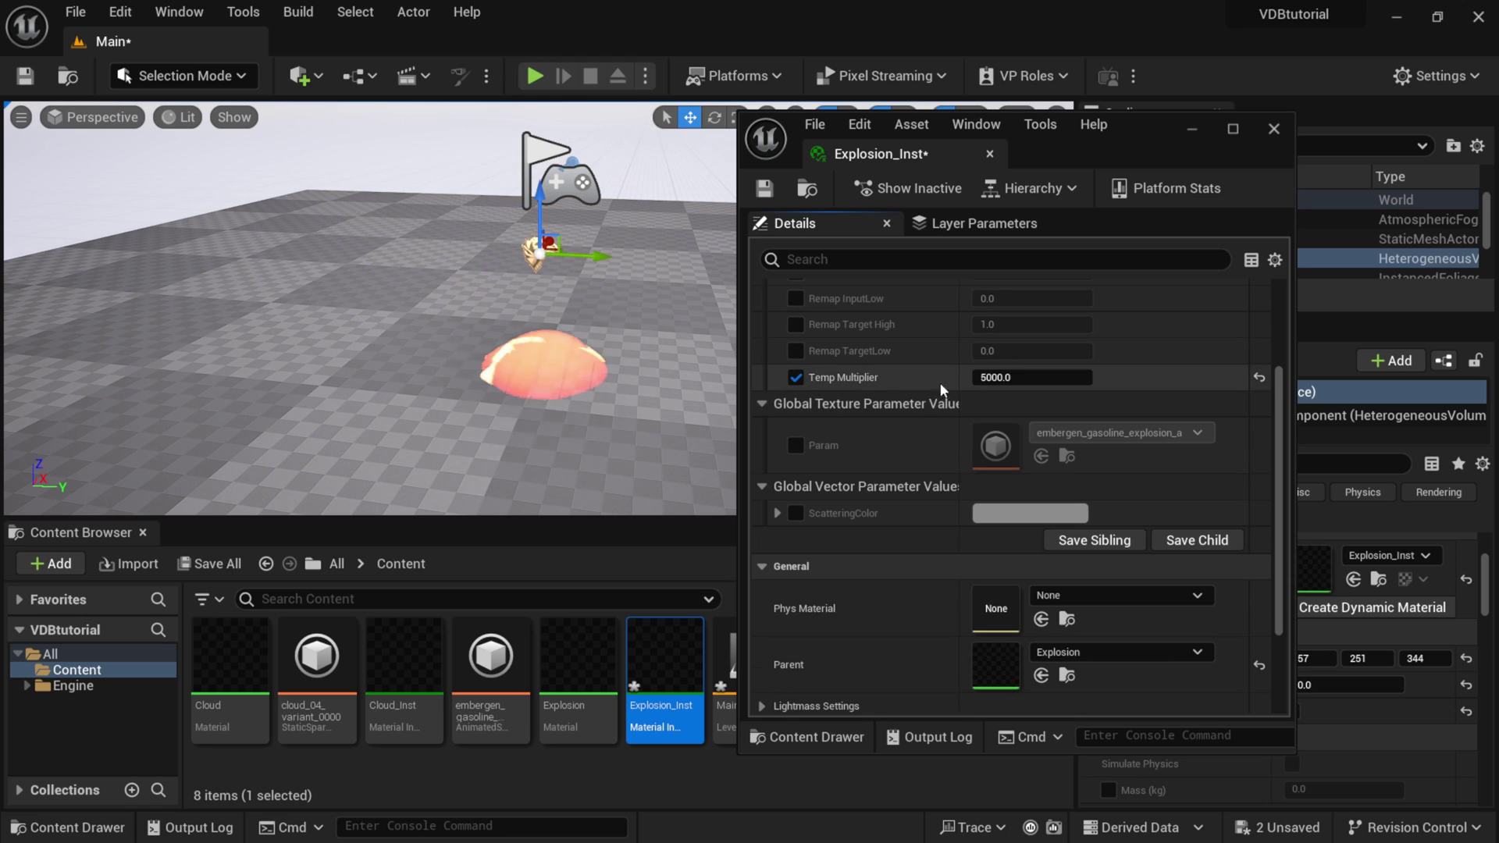
Override Explosion_Inst's ScatteringColor with a darkened, desaturated greyish pink.
{"action": "left_click", "coordinate": [794, 514]}
{"action": "left_click", "coordinate": [777, 513]}
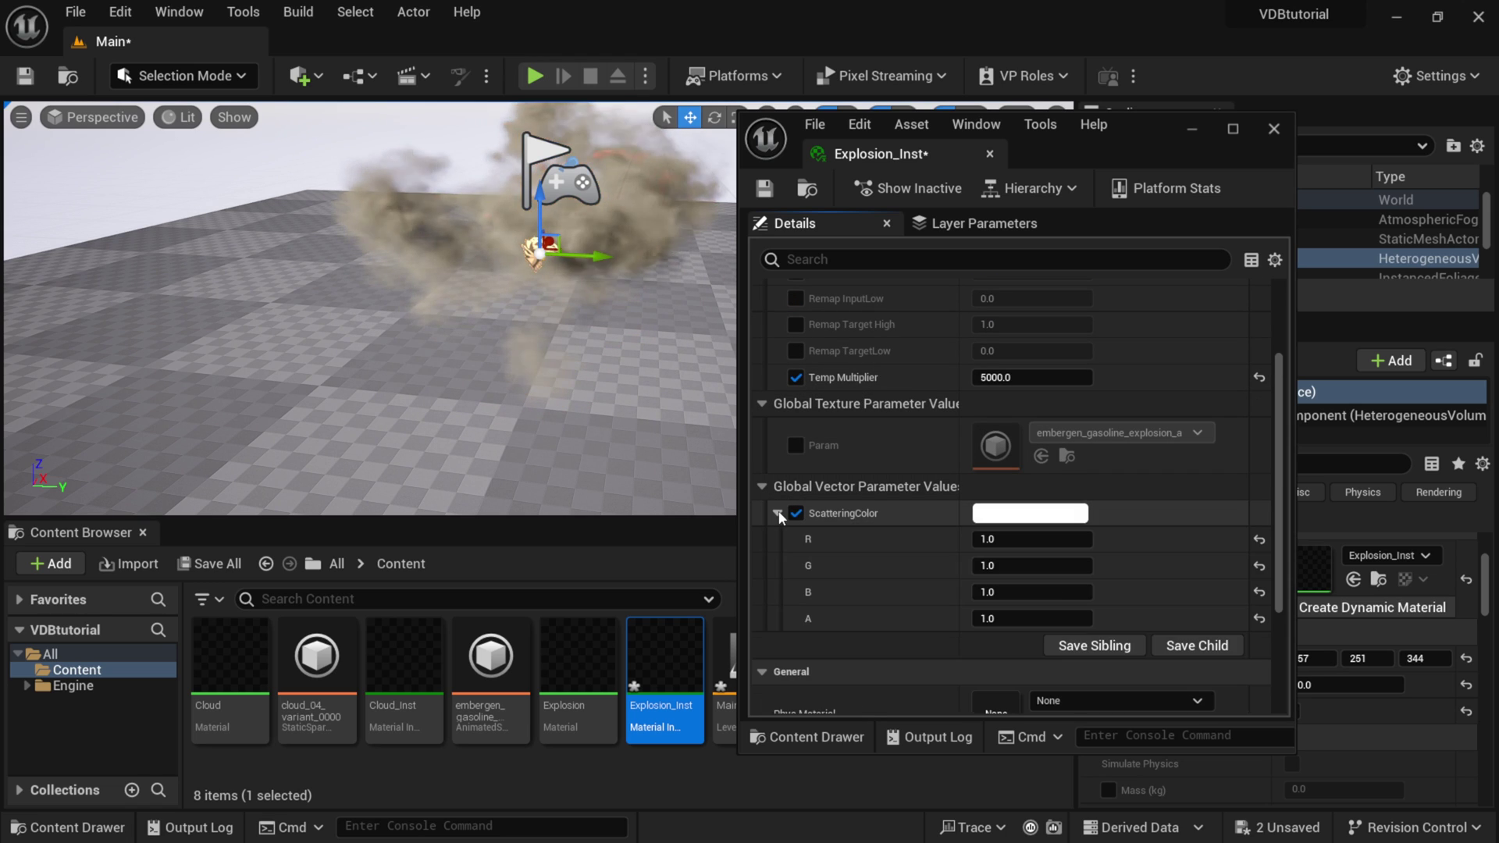
{"action": "left_click", "coordinate": [1014, 517]}
{"action": "left_click_drag", "start_coordinate": [1103, 472], "coordinate": [1225, 444]}
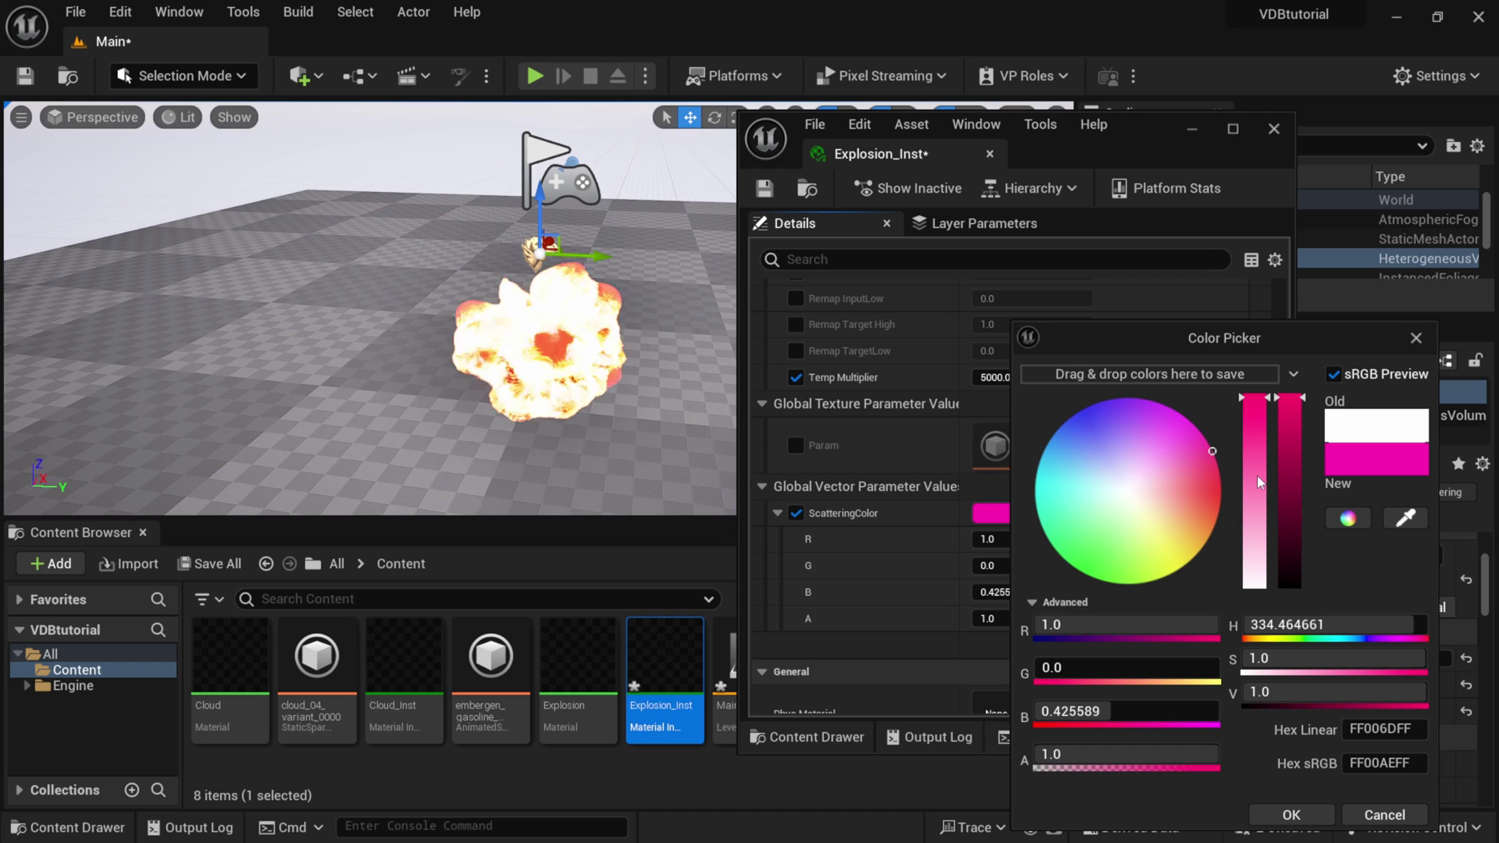
{"action": "left_click_drag", "start_coordinate": [1279, 475], "coordinate": [1280, 485]}
{"action": "left_click_drag", "start_coordinate": [1255, 398], "coordinate": [1254, 560]}
{"action": "left_click_drag", "start_coordinate": [1290, 479], "coordinate": [1259, 534]}
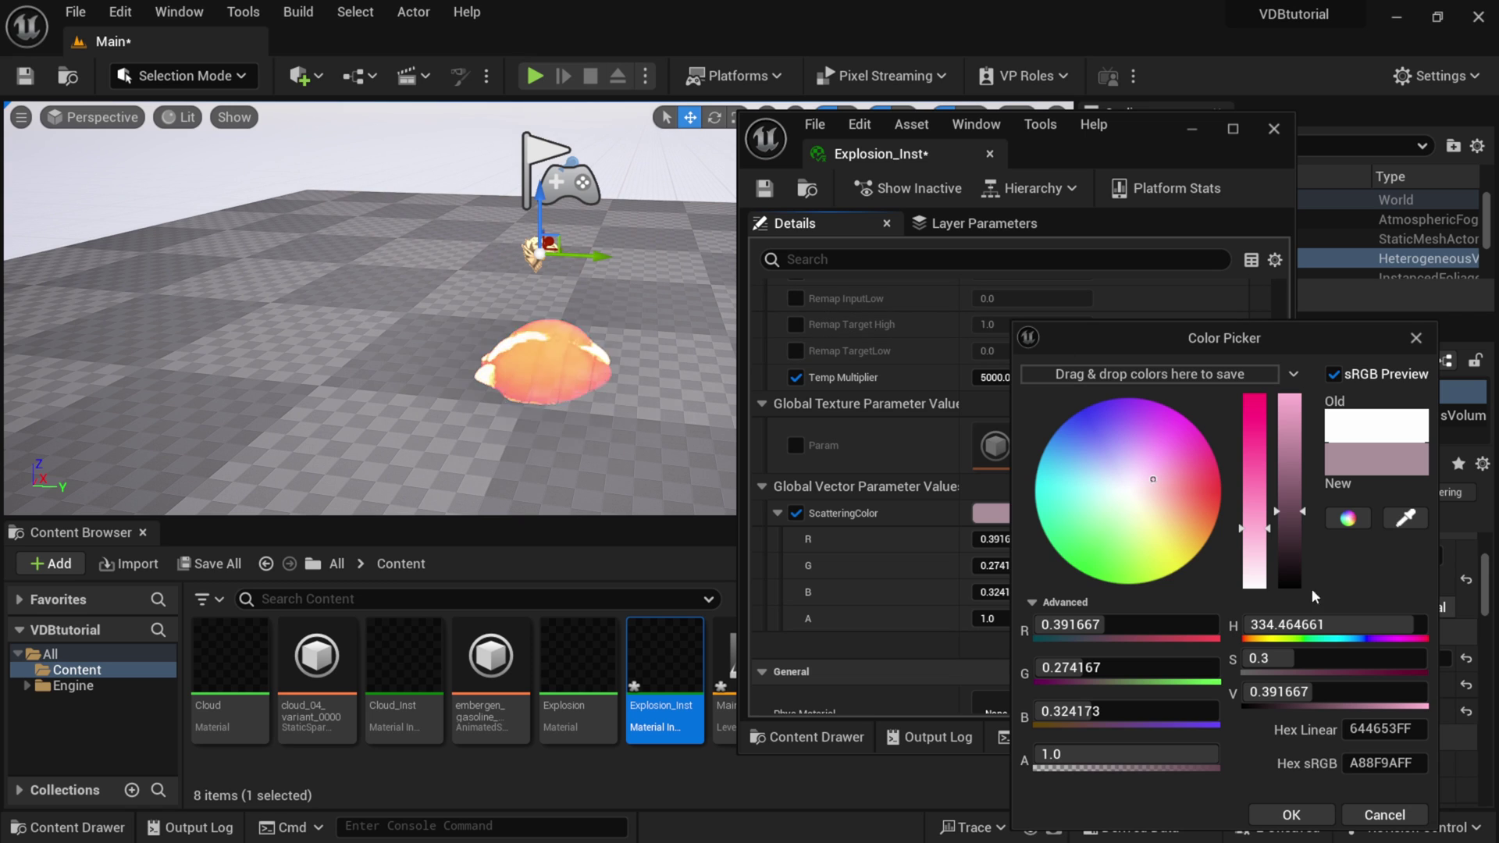
{"action": "left_click", "coordinate": [1291, 814]}
Override Density Mult to 0.5 and orbit the view to check the explosion.
{"action": "scroll", "coordinate": [780, 469], "scroll_direction": "up", "scroll_amount": 4}
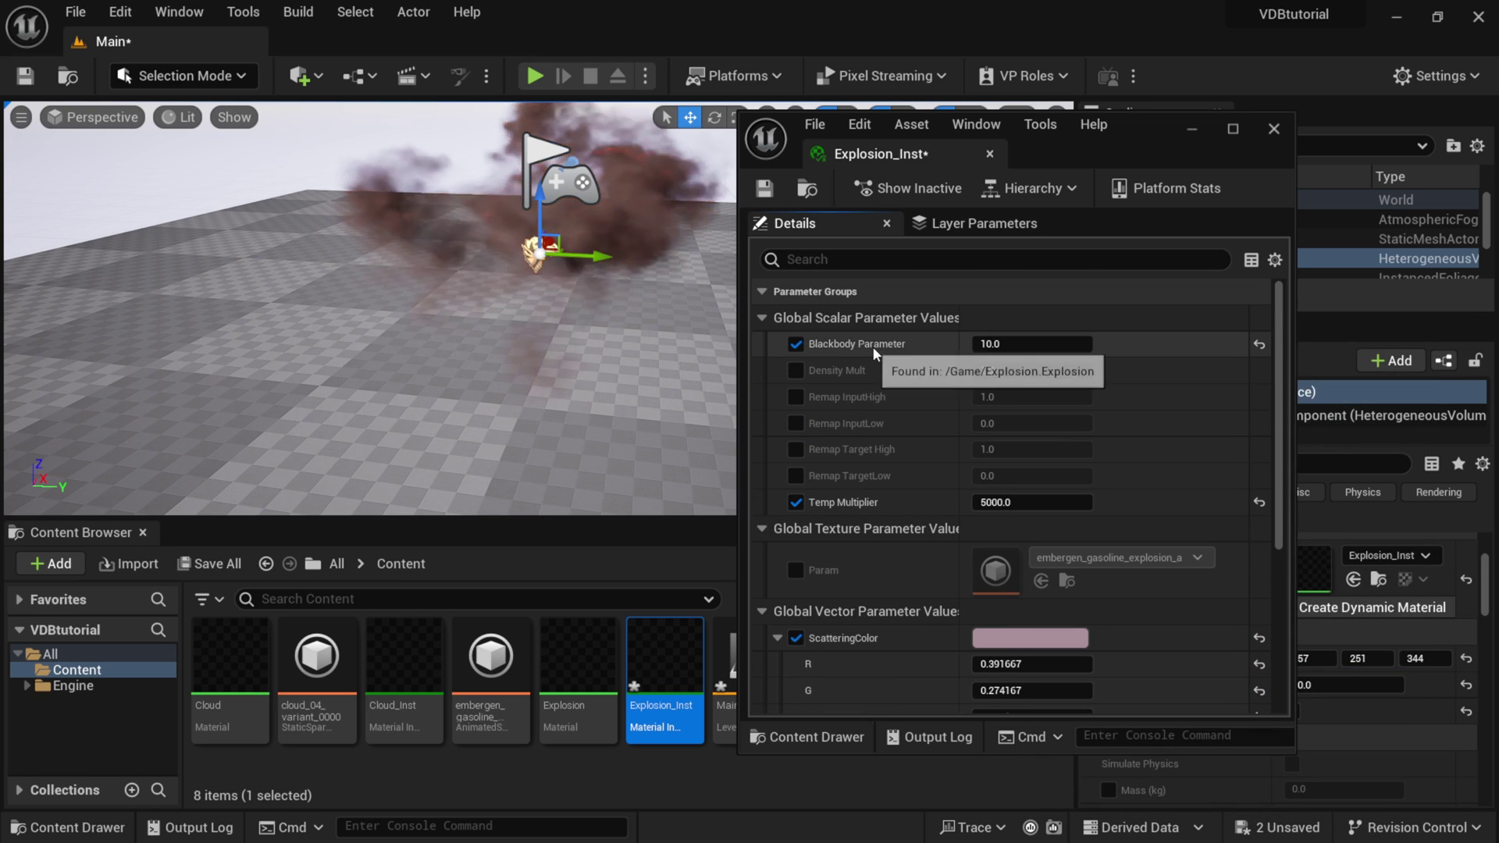
{"action": "left_click", "coordinate": [796, 372]}
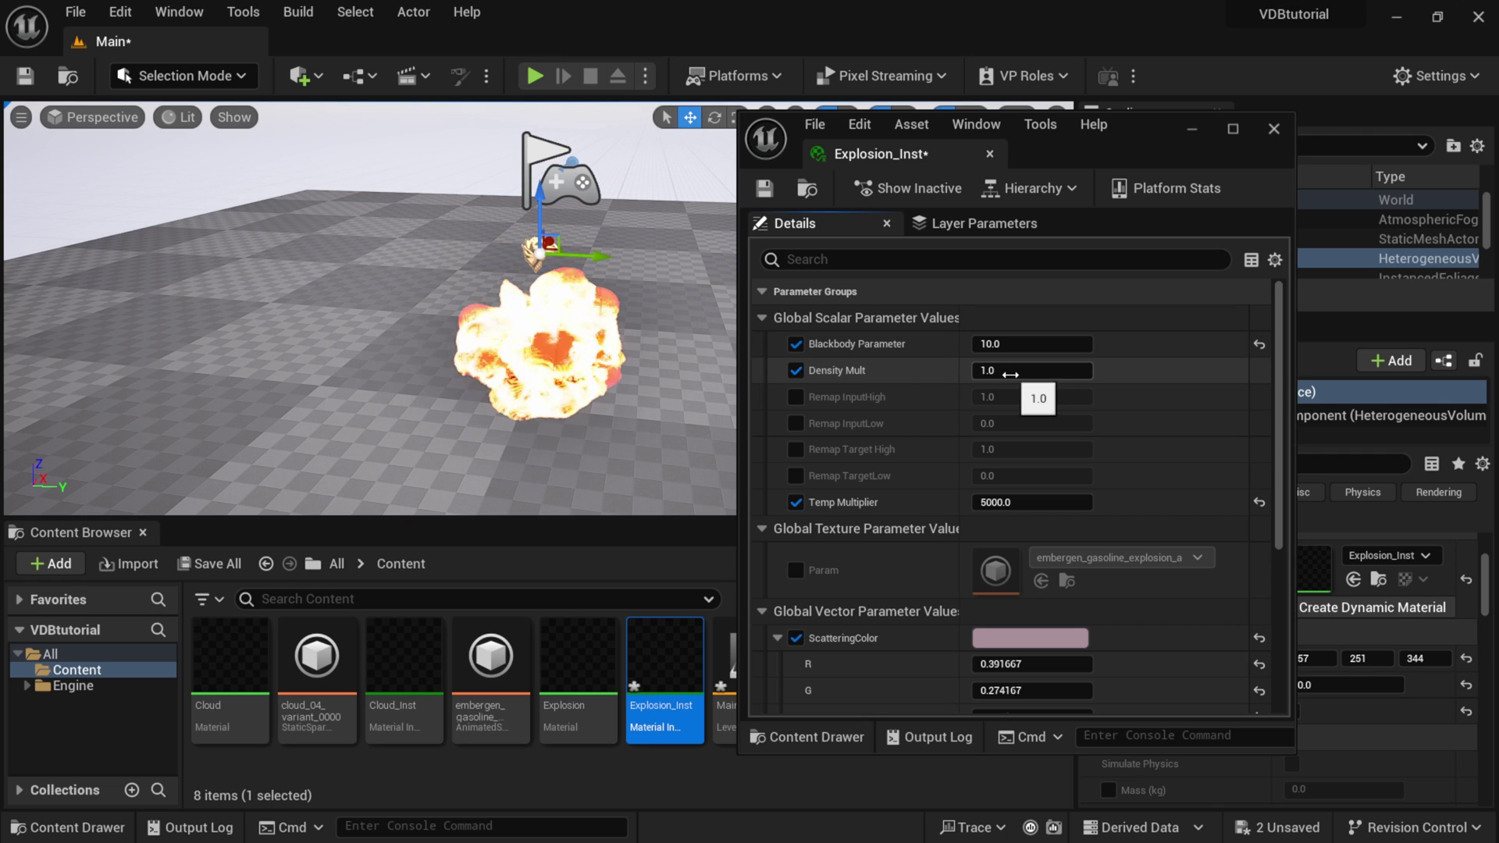
{"action": "left_click", "coordinate": [985, 372]}
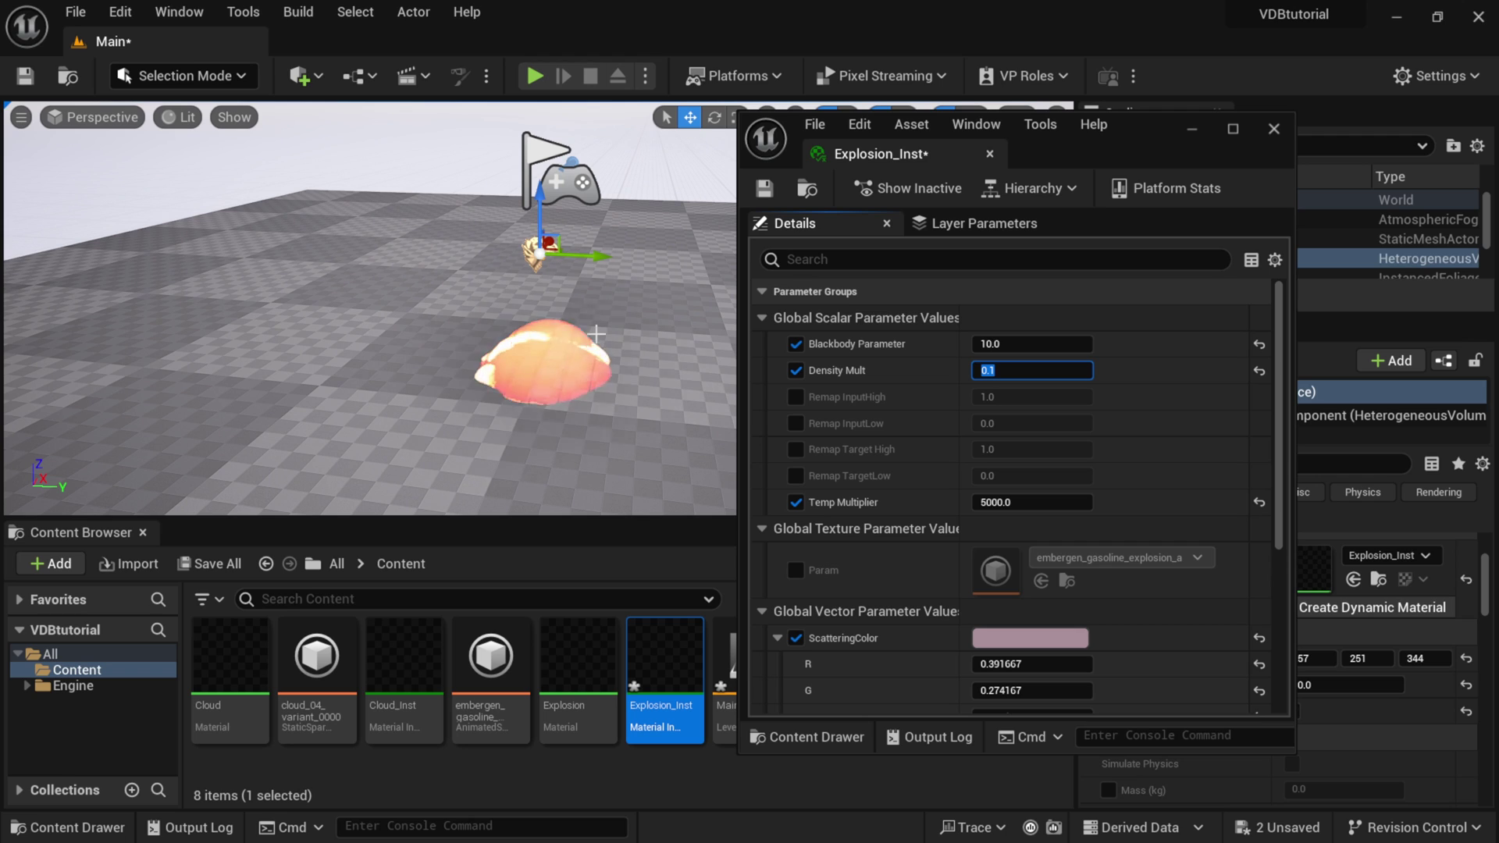
{"action": "scroll", "coordinate": [581, 333], "scroll_direction": "up", "scroll_amount": 2}
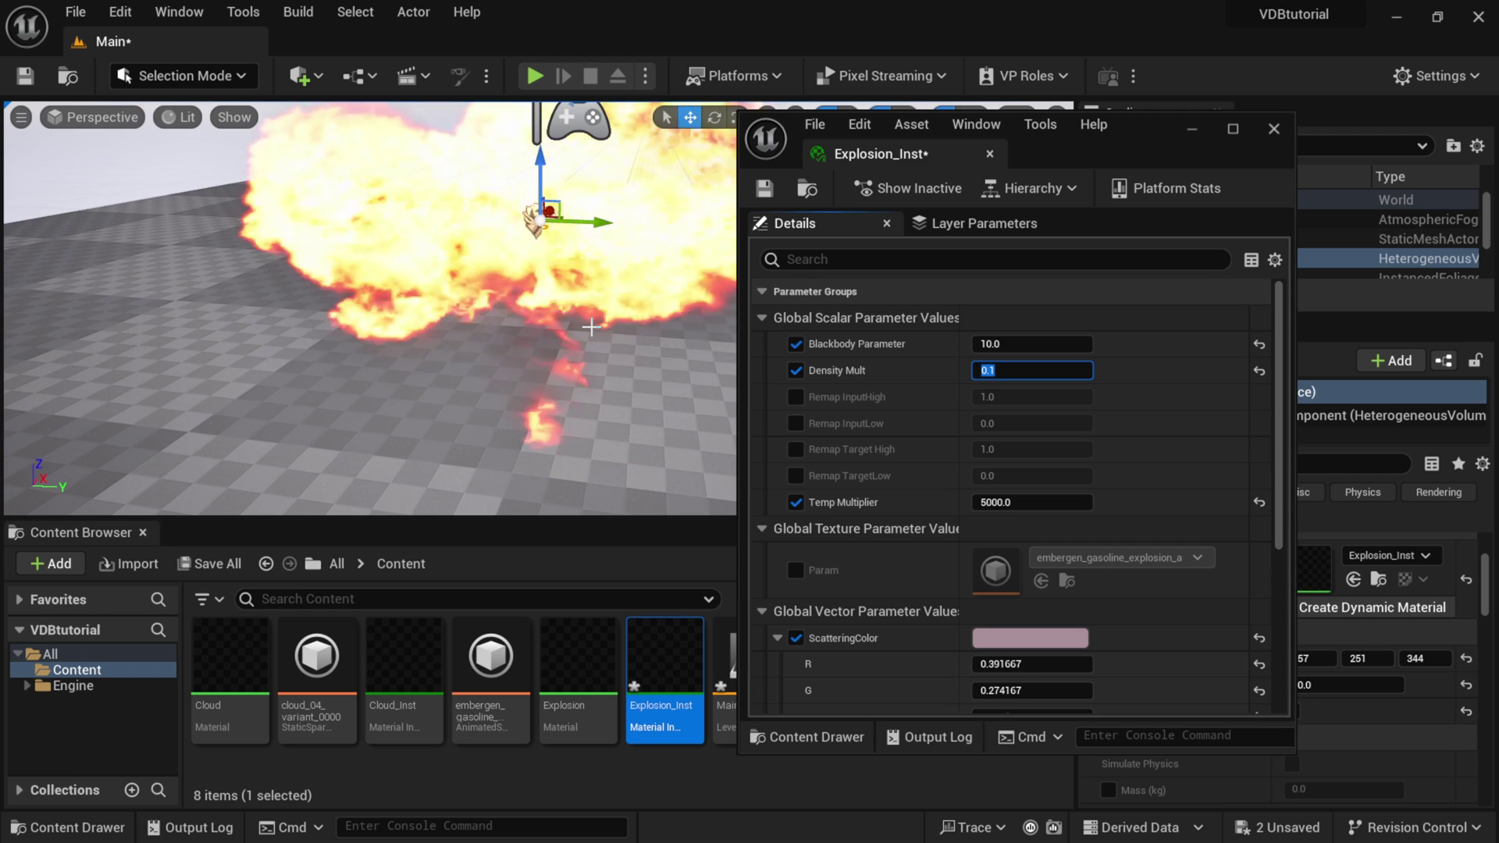
{"action": "type", "text": "0.5"}
{"action": "key", "text": "Return"}
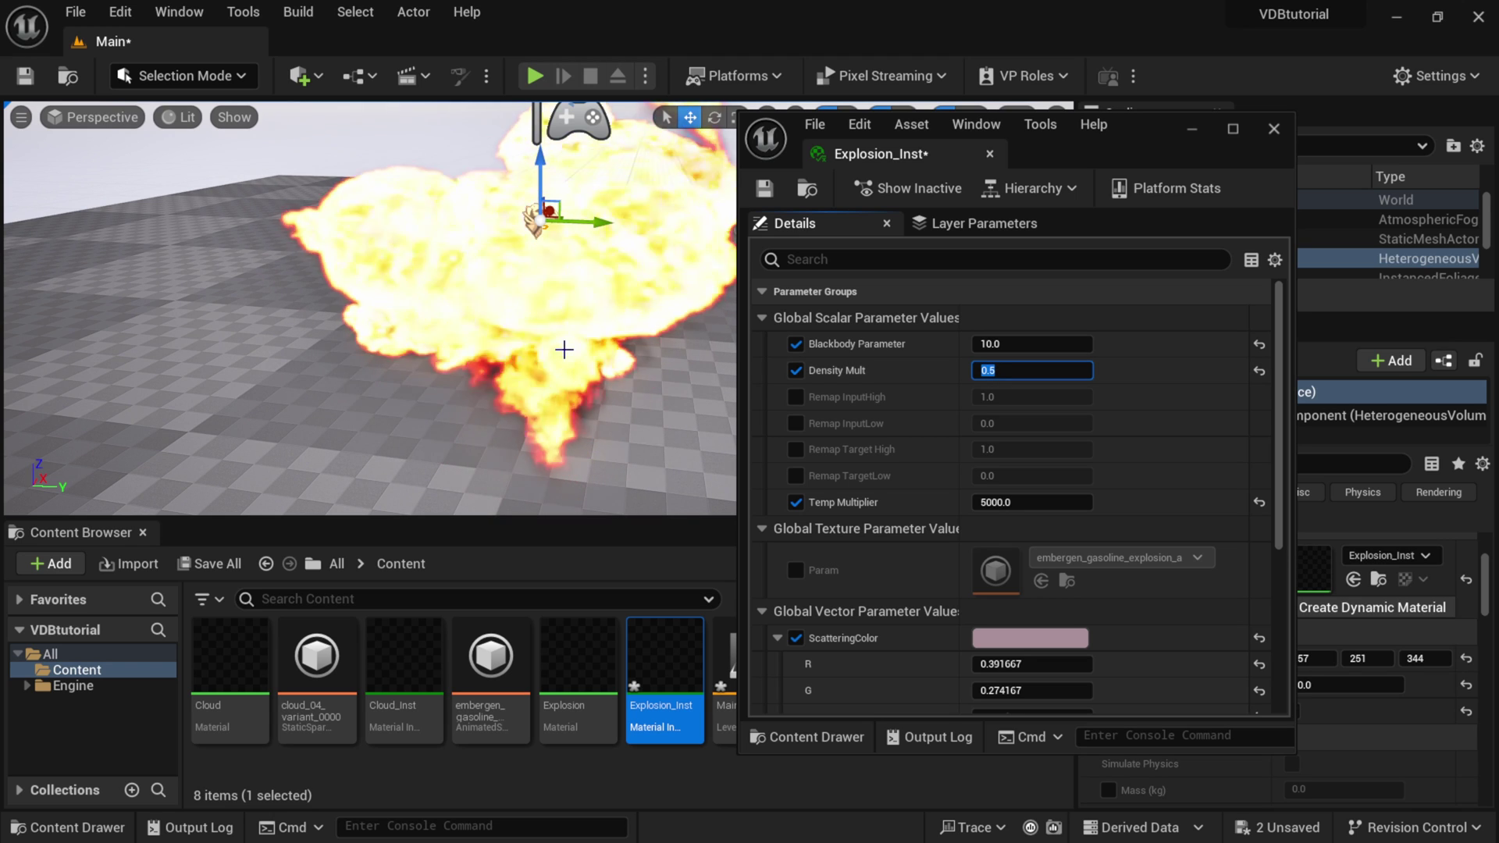
{"action": "right_click_drag", "start_coordinate": [536, 284], "coordinate": [536, 284]}
{"action": "right_click_drag", "start_coordinate": [428, 344], "coordinate": [428, 344]}
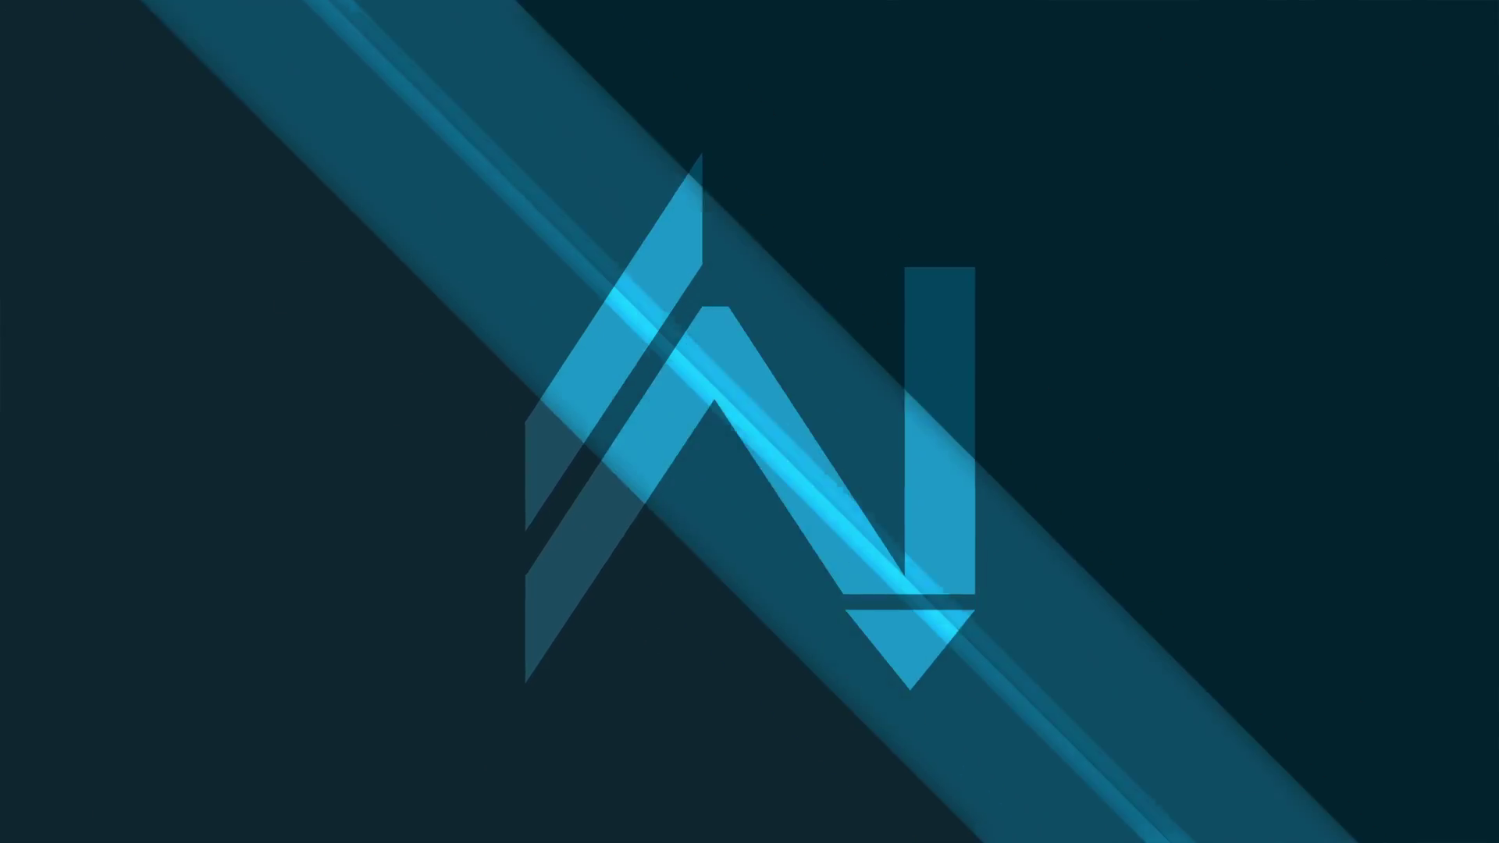